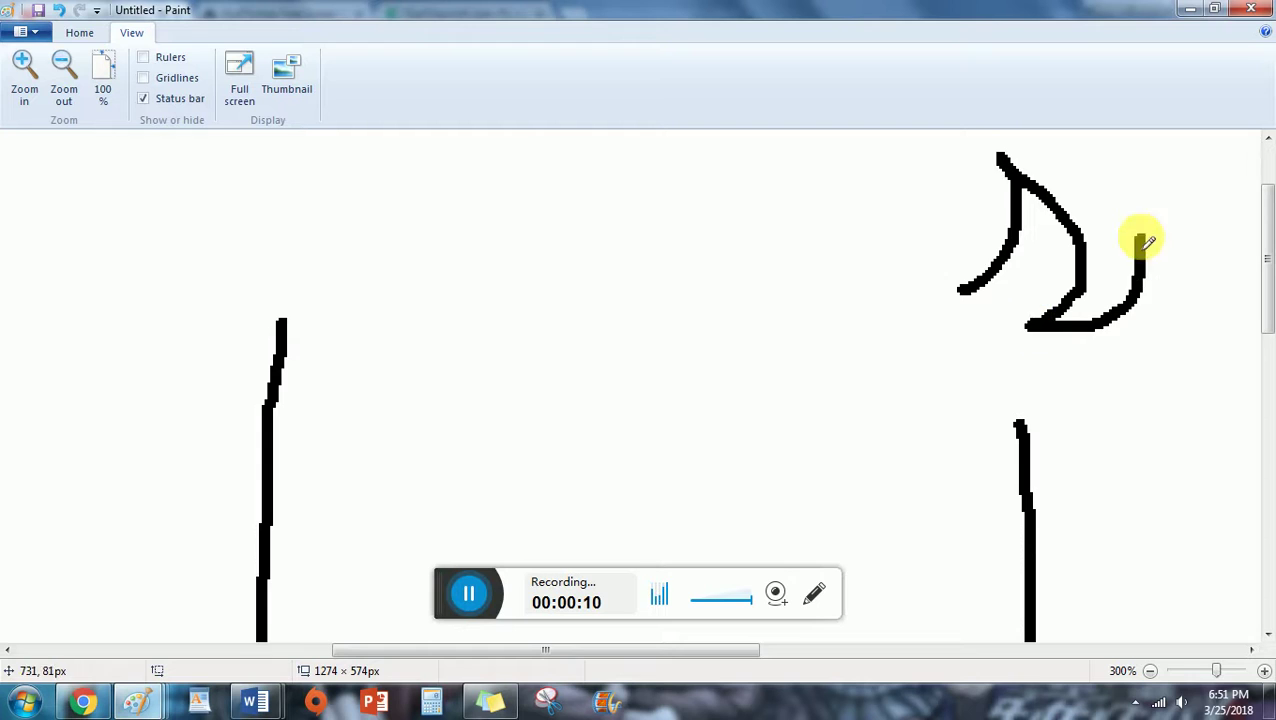
Draw the spiky hair outline over the top and left of the head, and an inner line along the face's right edge.
click(103, 85)
click(62, 78)
click(22, 105)
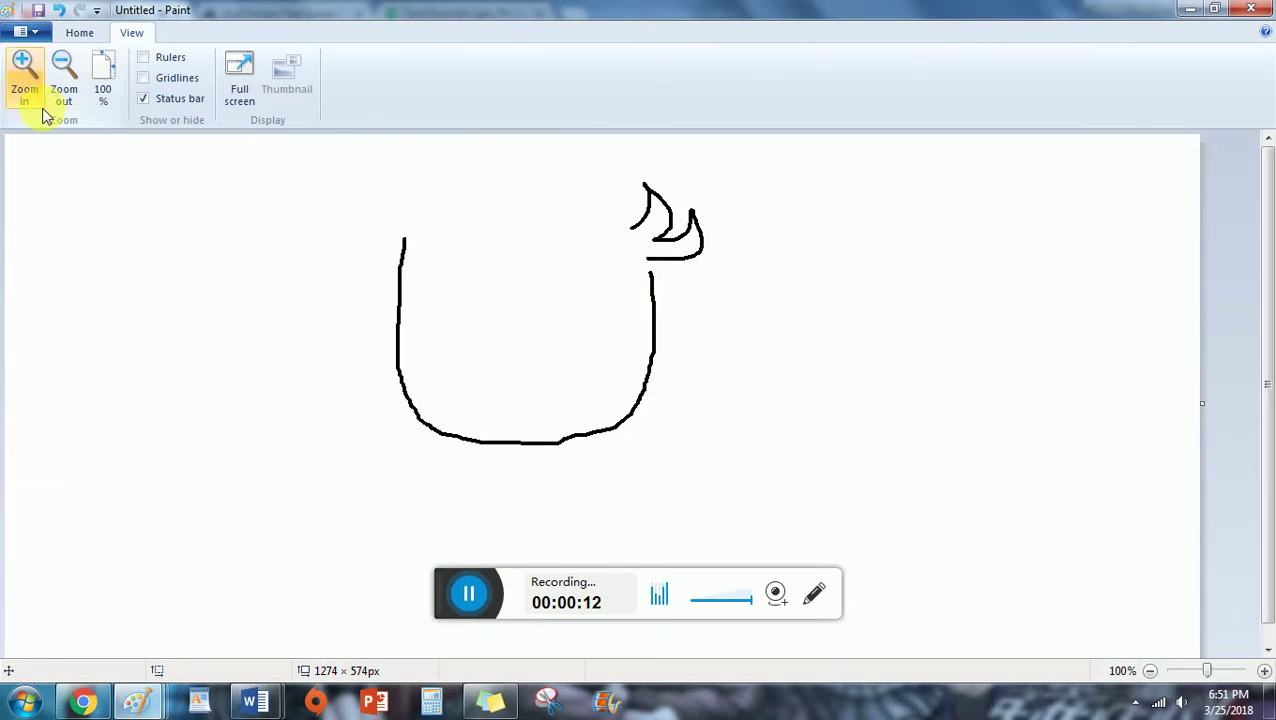
mouse_move(634, 227)
mouse_down()
mouse_move(616, 198)
mouse_move(466, 190)
mouse_move(374, 160)
mouse_move(353, 220)
mouse_move(325, 203)
mouse_move(330, 272)
mouse_up()
click(59, 9)
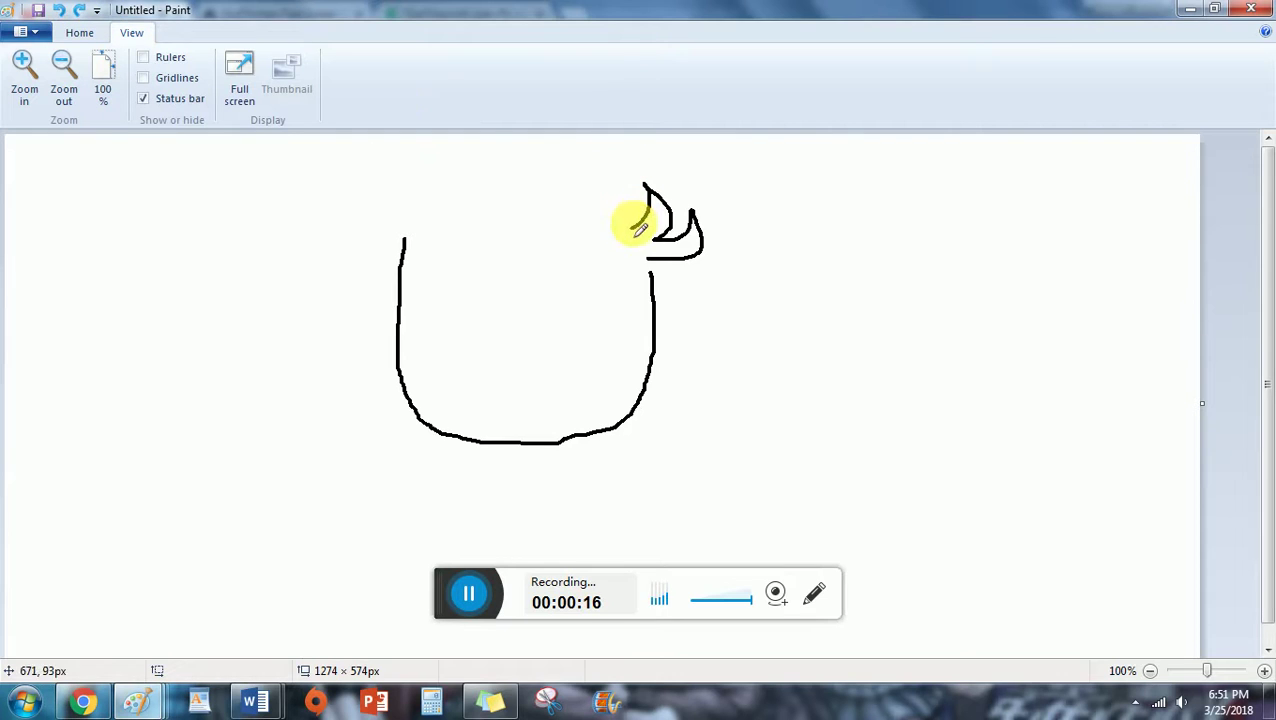
mouse_move(638, 228)
mouse_down()
mouse_move(586, 174)
mouse_move(347, 219)
mouse_move(310, 154)
mouse_move(299, 241)
mouse_move(380, 276)
mouse_move(263, 262)
mouse_move(356, 357)
mouse_move(279, 362)
mouse_move(384, 395)
mouse_move(369, 418)
mouse_move(309, 428)
mouse_move(419, 463)
mouse_move(474, 437)
mouse_up()
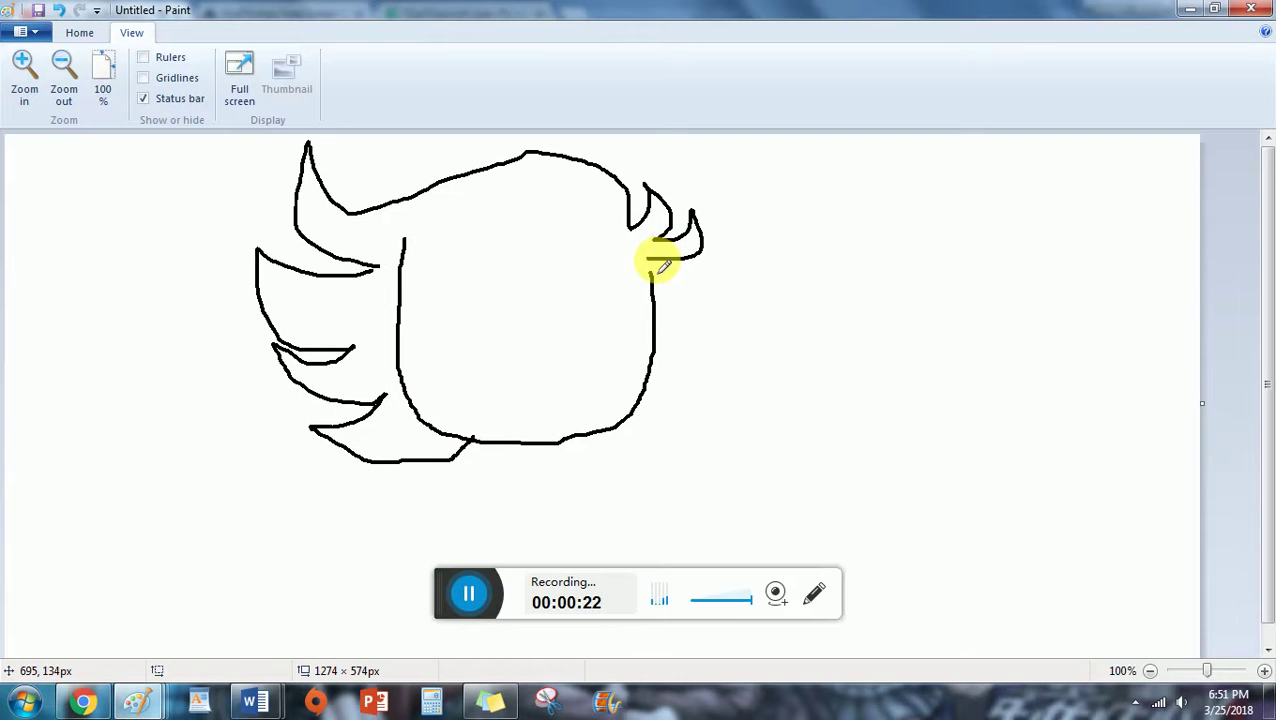
mouse_move(652, 262)
mouse_down()
mouse_move(616, 258)
mouse_move(630, 410)
mouse_up()
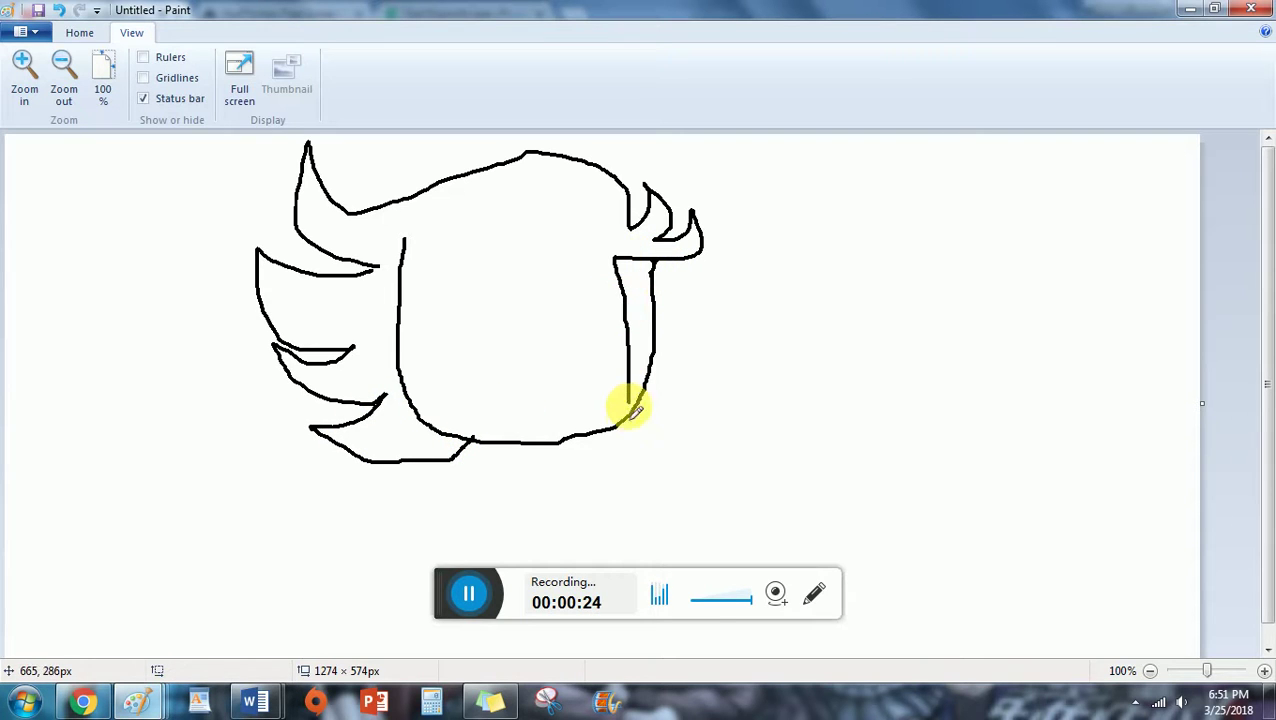
Draw a jagged fringe across the forehead to the left hair spike and erase the face outline above it.
click(24, 80)
scroll(350, 544, down, 5)
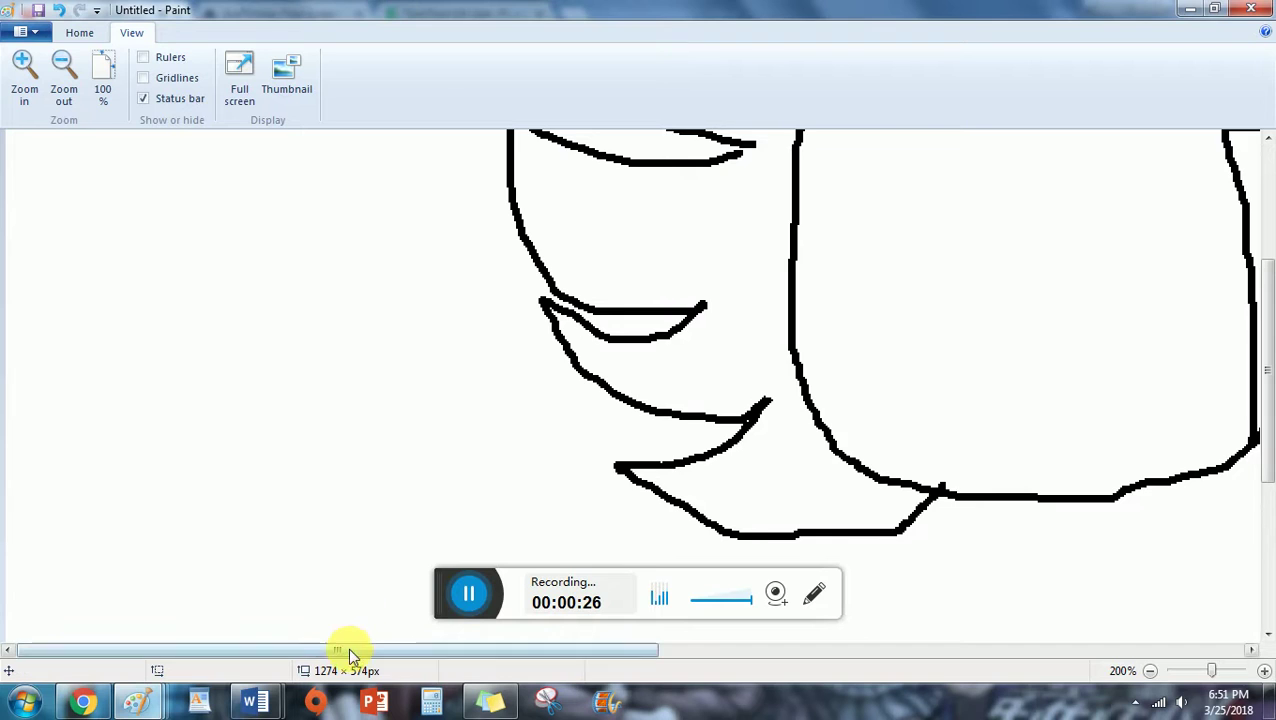
drag(345, 652, 465, 652)
scroll(977, 273, up, 5)
scroll(1000, 300, down, 2)
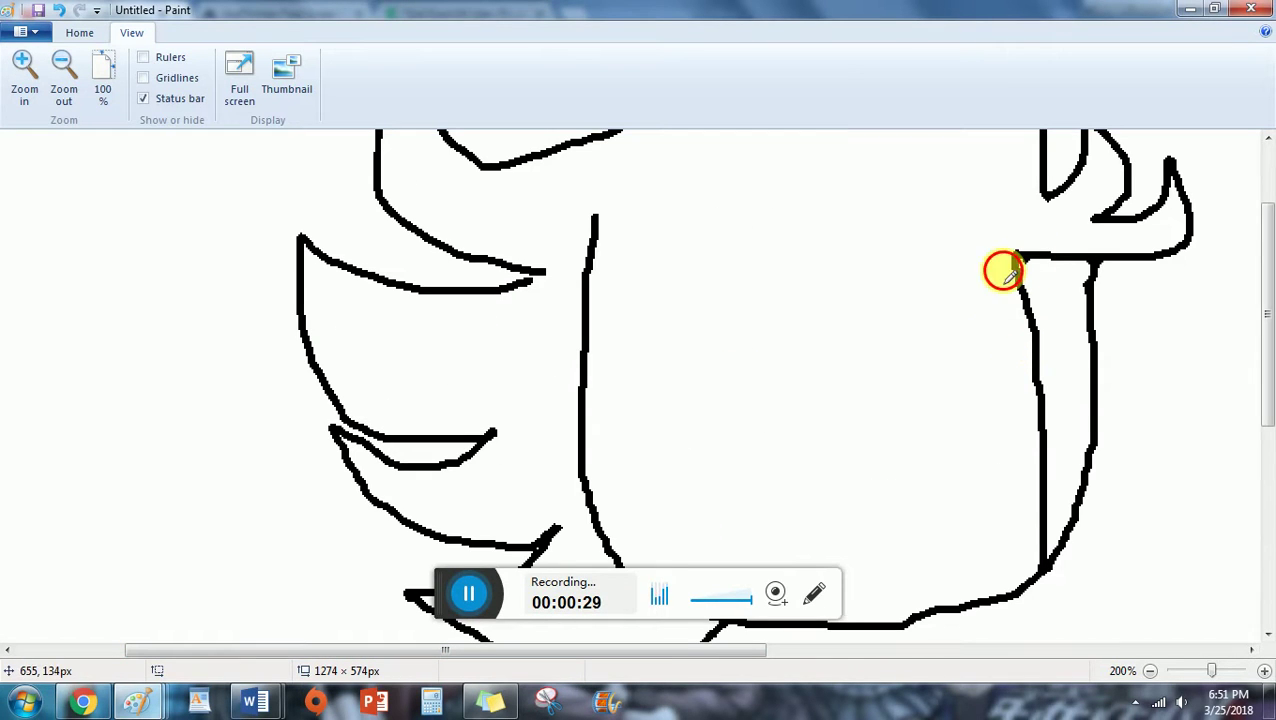
mouse_move(1003, 267)
mouse_down()
mouse_move(776, 318)
mouse_move(791, 250)
mouse_move(519, 343)
mouse_up()
mouse_move(530, 276)
mouse_down()
mouse_move(506, 291)
mouse_move(516, 347)
mouse_move(579, 325)
mouse_up()
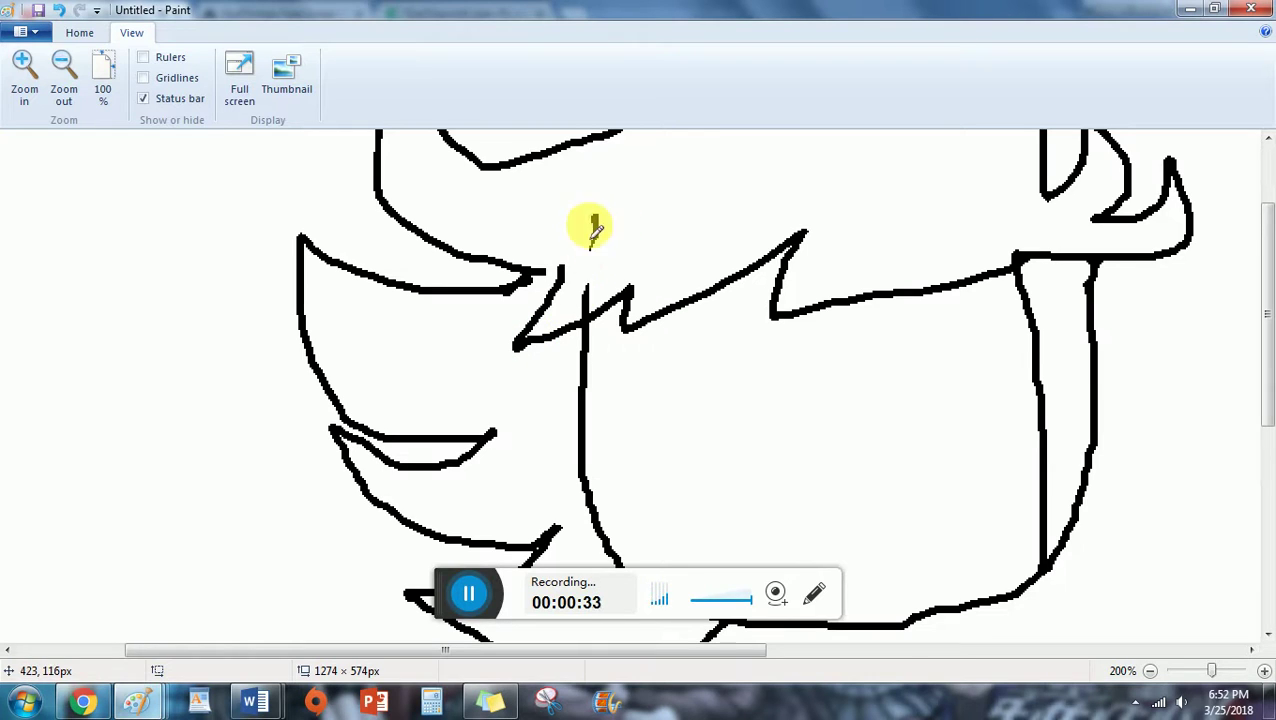
drag(590, 277, 585, 318)
drag(596, 225, 588, 271)
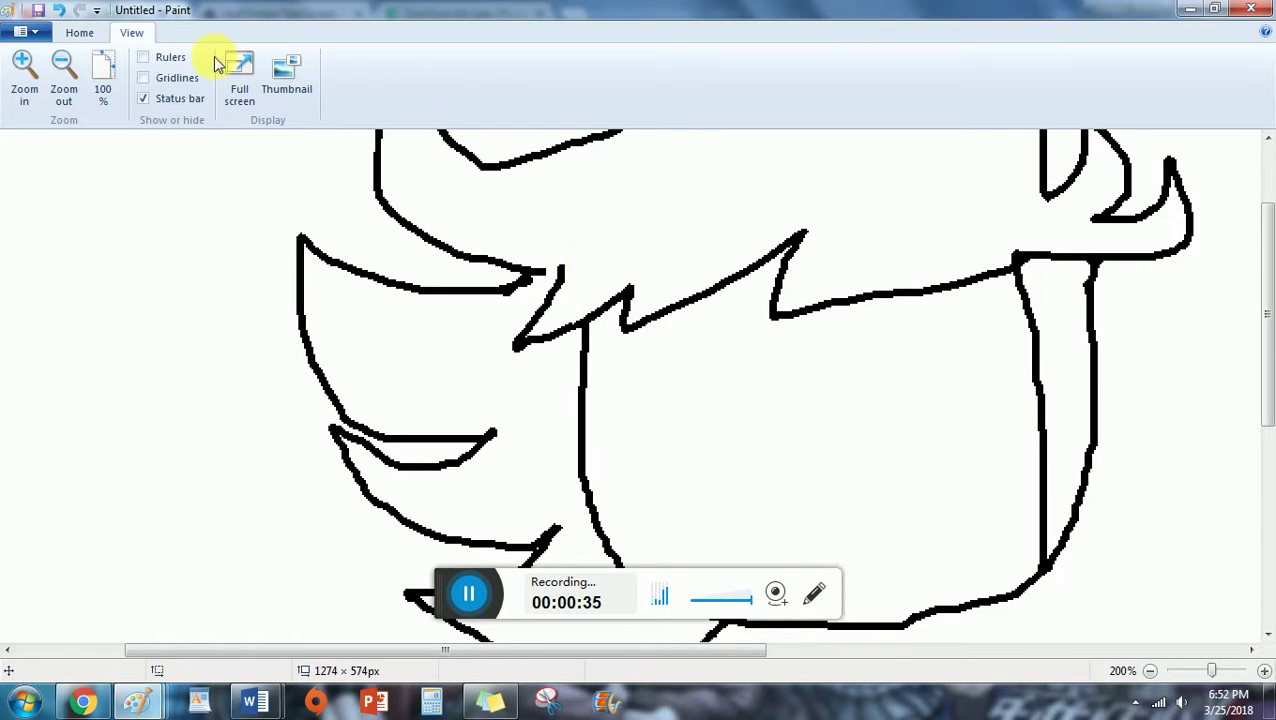
Fill the narrow strip along the right side of the face with black.
click(80, 33)
click(1043, 296)
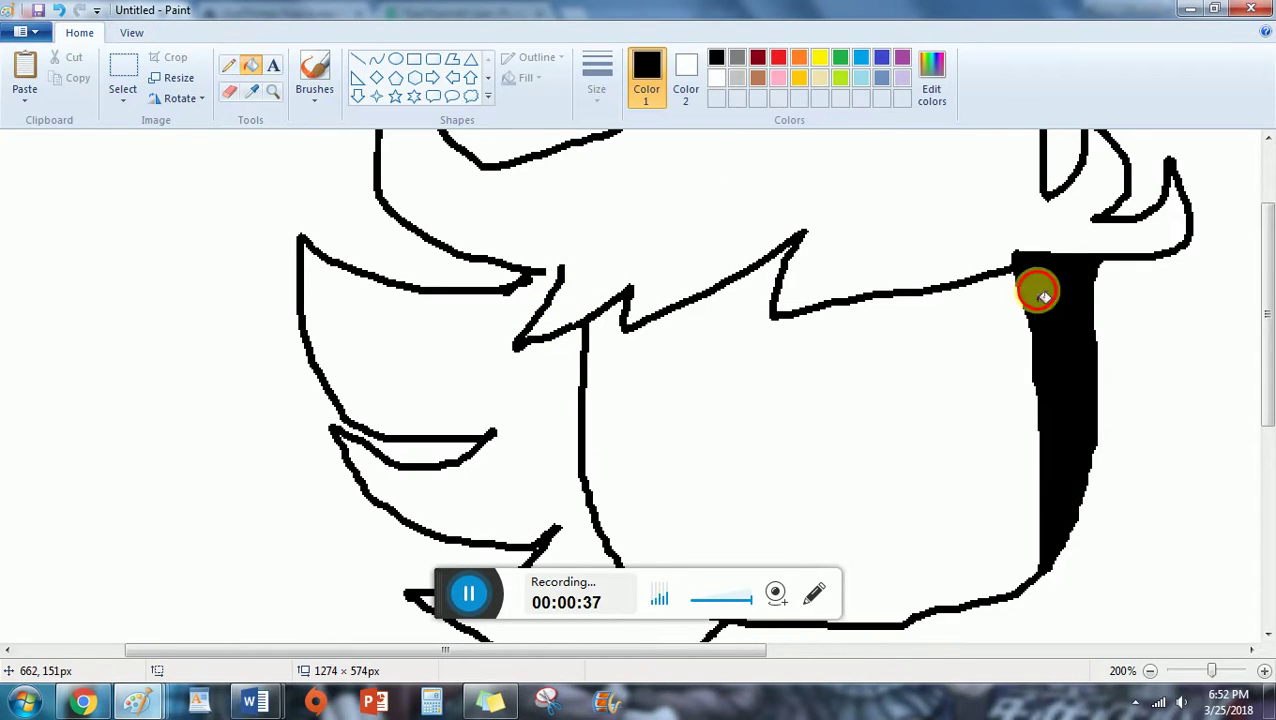
scroll(284, 142, down, 3)
click(229, 68)
scroll(621, 199, up, 3)
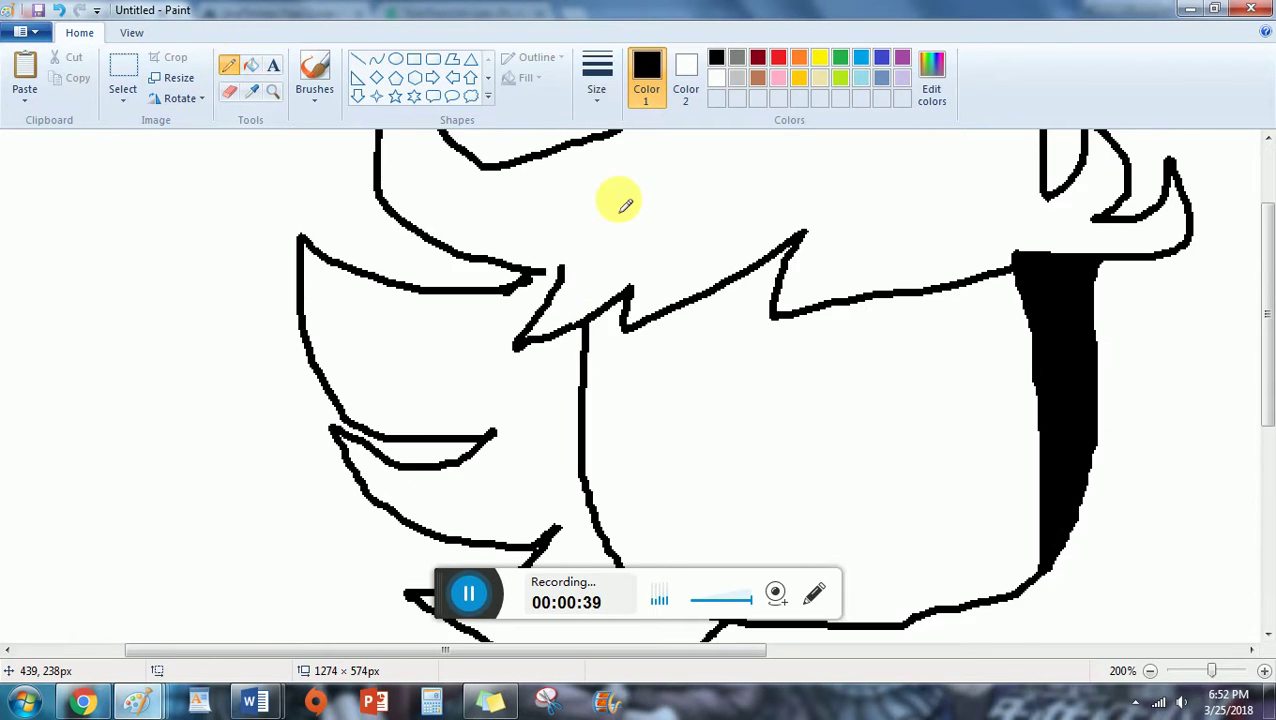
scroll(700, 440, down, 3)
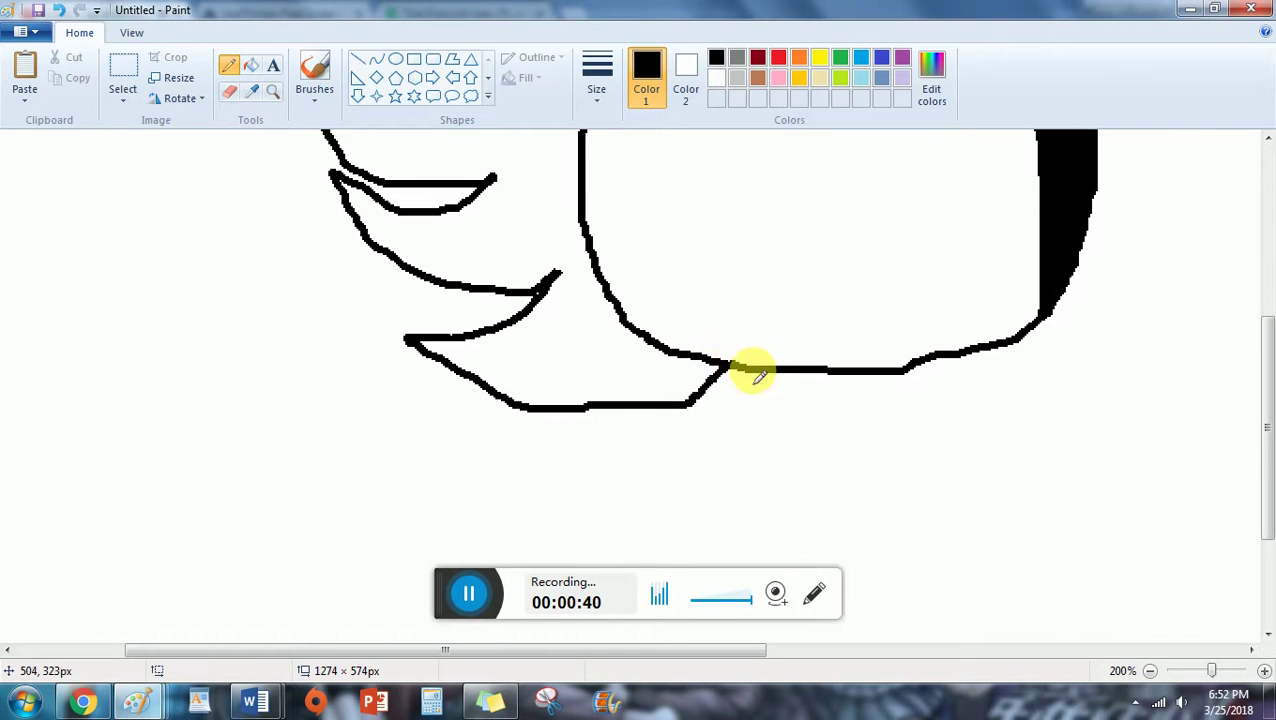
drag(447, 600, 899, 660)
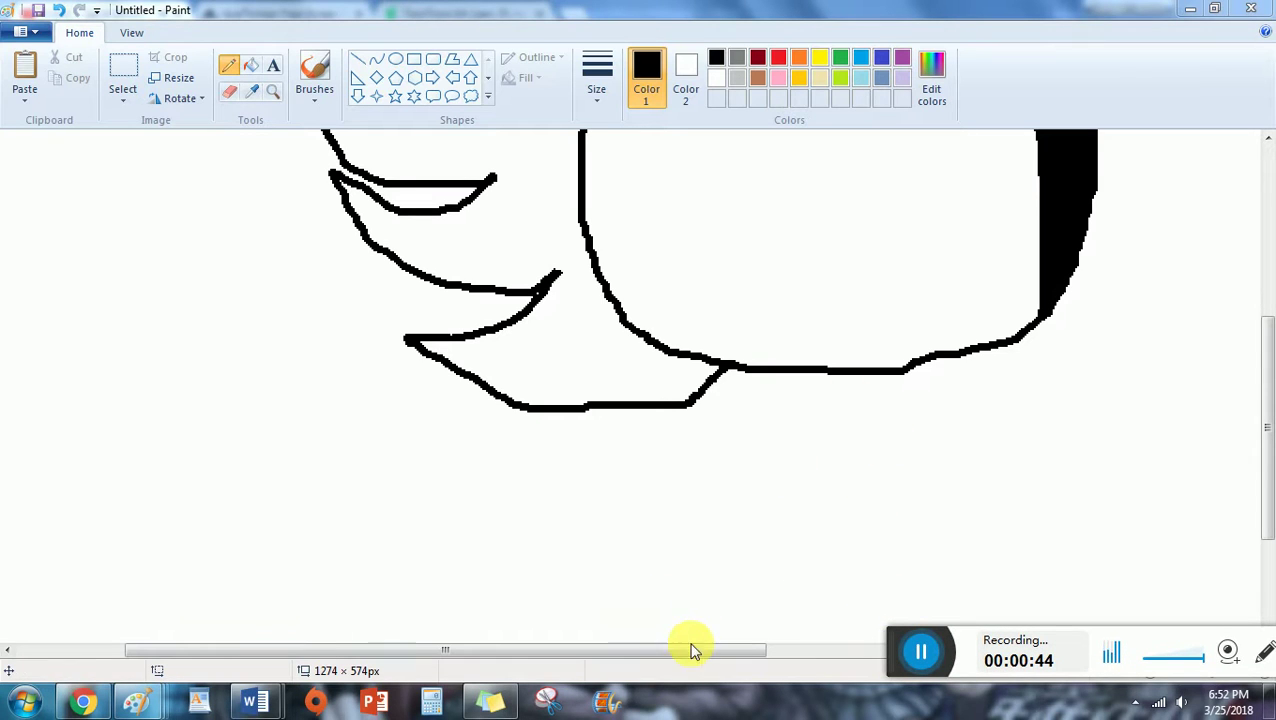
scroll(693, 648, right, 1)
scroll(812, 578, up, 5)
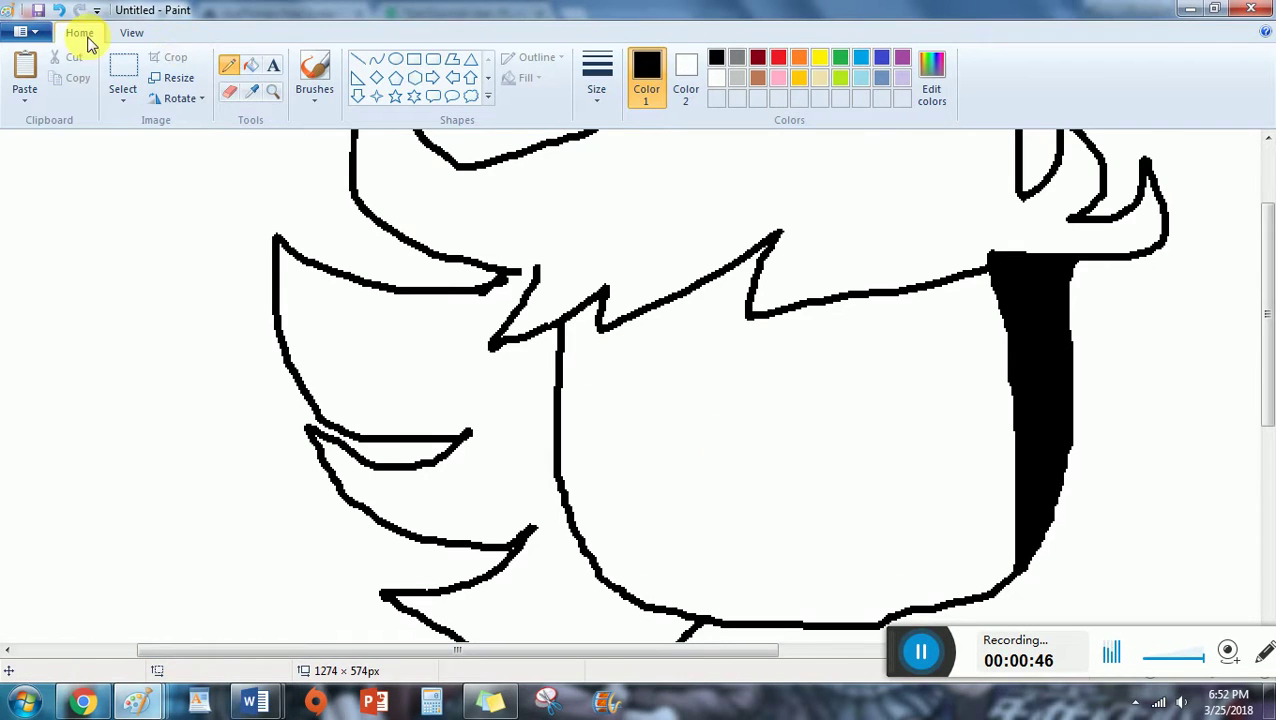
Draw two slanted, angry eye outlines below the fringe and a curved upper mouth line beneath them.
click(131, 32)
click(24, 65)
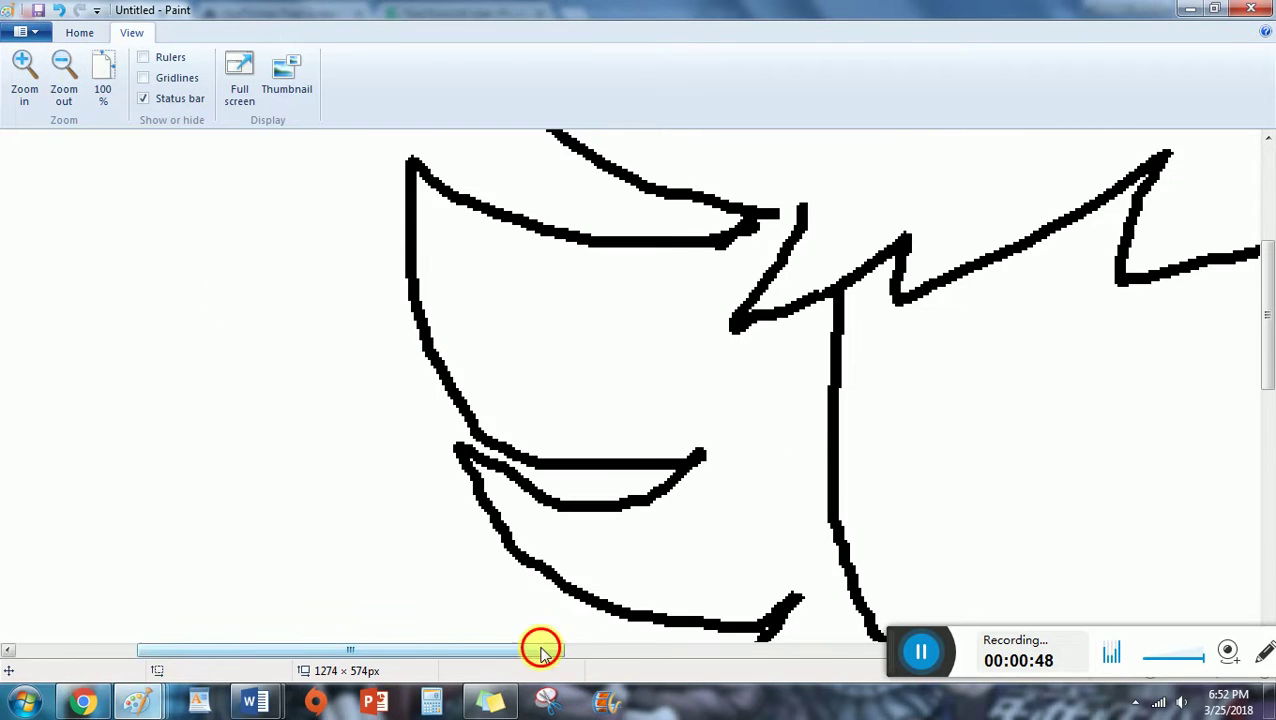
drag(541, 651, 761, 651)
drag(245, 305, 463, 380)
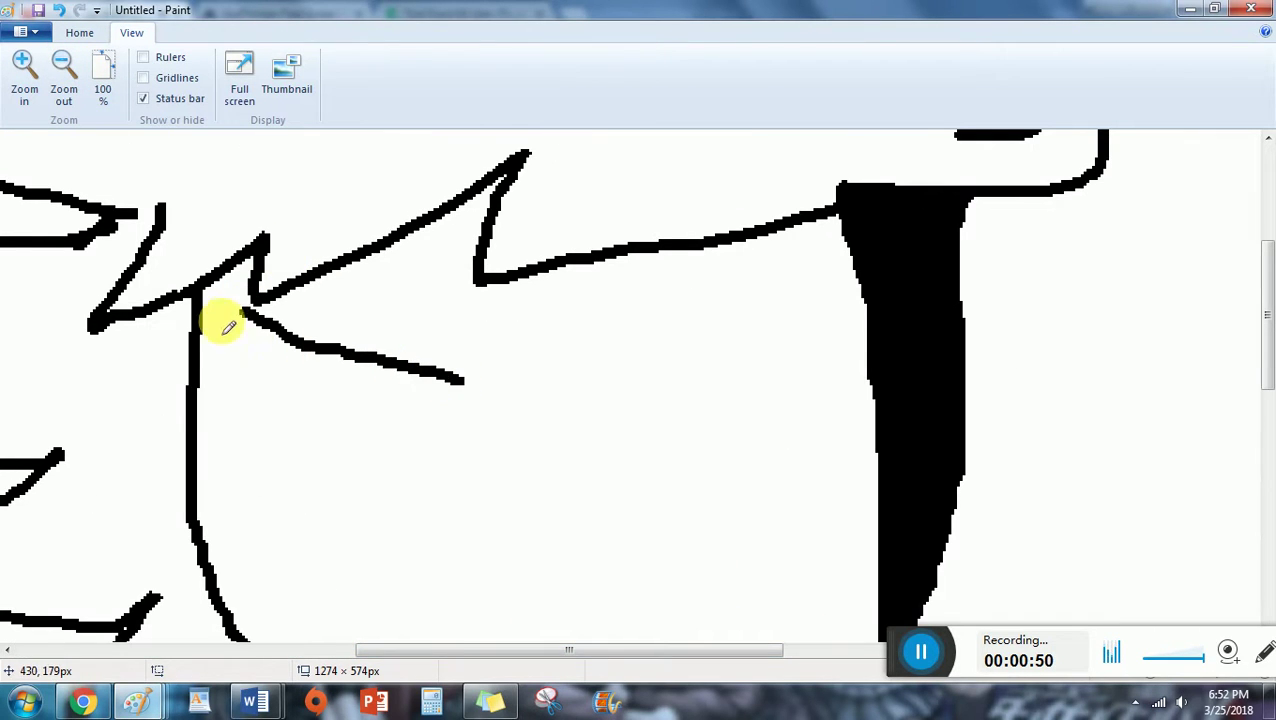
mouse_move(243, 313)
mouse_down()
mouse_move(212, 409)
mouse_move(259, 394)
mouse_move(427, 440)
mouse_move(440, 458)
mouse_move(450, 398)
mouse_up()
mouse_move(547, 370)
mouse_down()
mouse_move(692, 289)
mouse_move(698, 421)
mouse_move(606, 424)
mouse_move(504, 350)
mouse_move(686, 322)
mouse_up()
scroll(541, 379, down, 5)
scroll(498, 276, up, 3)
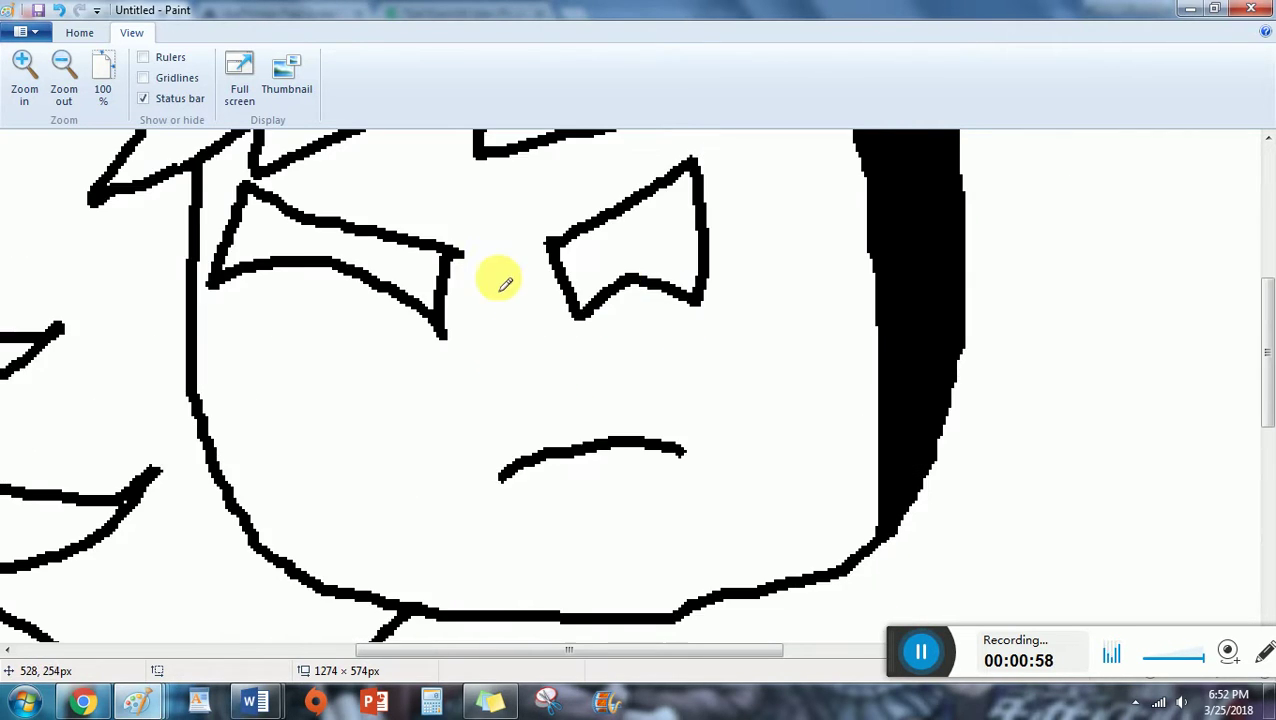
Fill both eye shapes with black.
click(80, 32)
click(432, 255)
click(622, 248)
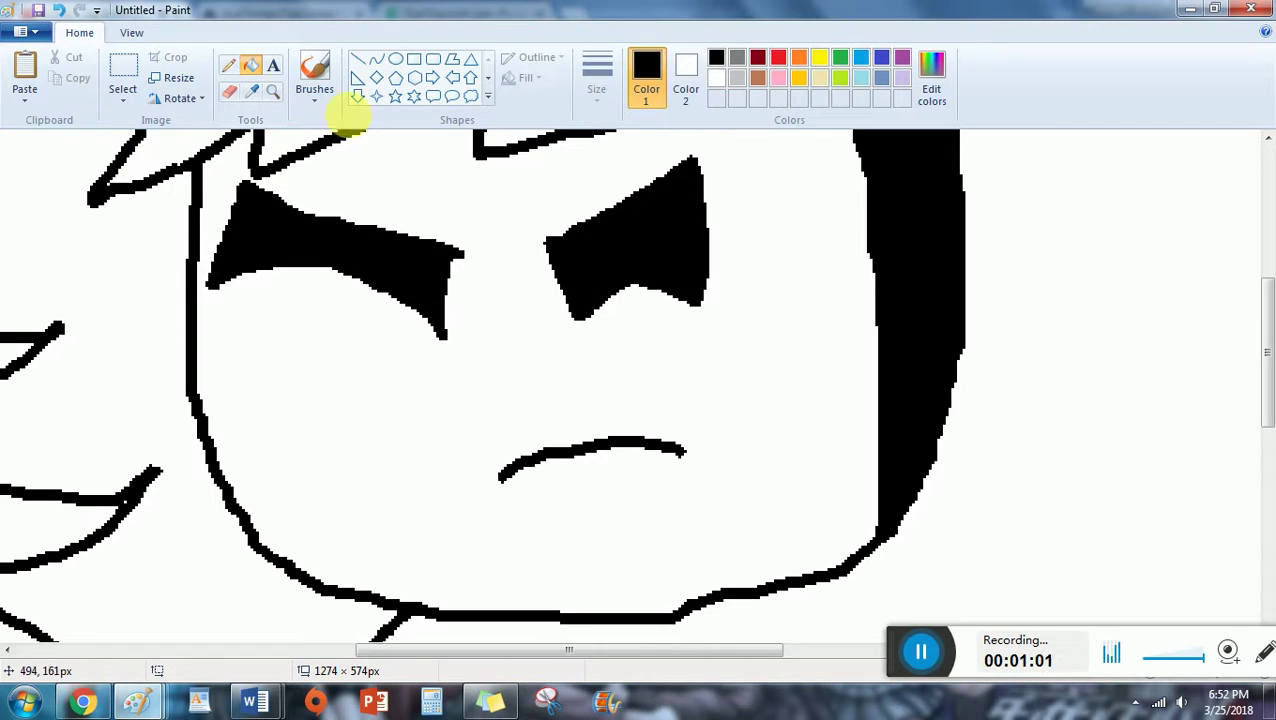
Close the mouth shape with a lower lip and two inner curves, and fill the section between them with black.
click(229, 70)
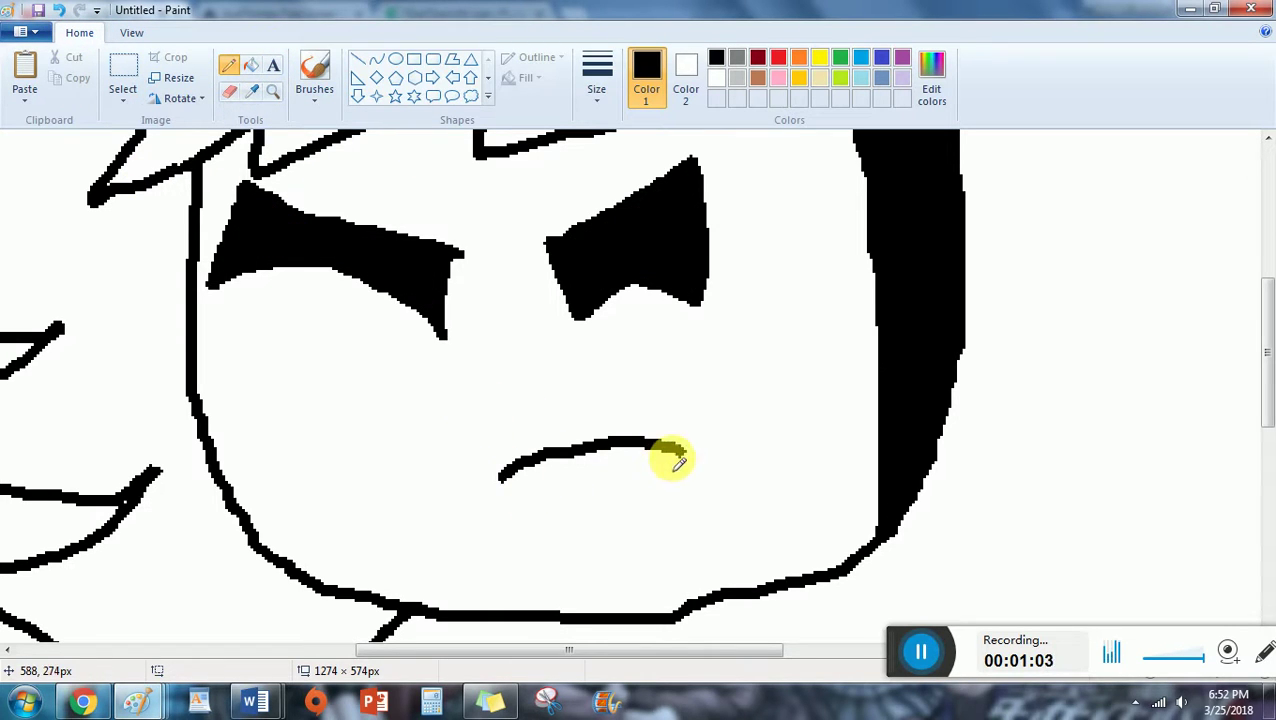
mouse_move(685, 453)
mouse_down()
mouse_move(695, 488)
mouse_move(536, 513)
mouse_move(541, 479)
mouse_move(511, 466)
mouse_move(628, 448)
mouse_move(600, 494)
mouse_up()
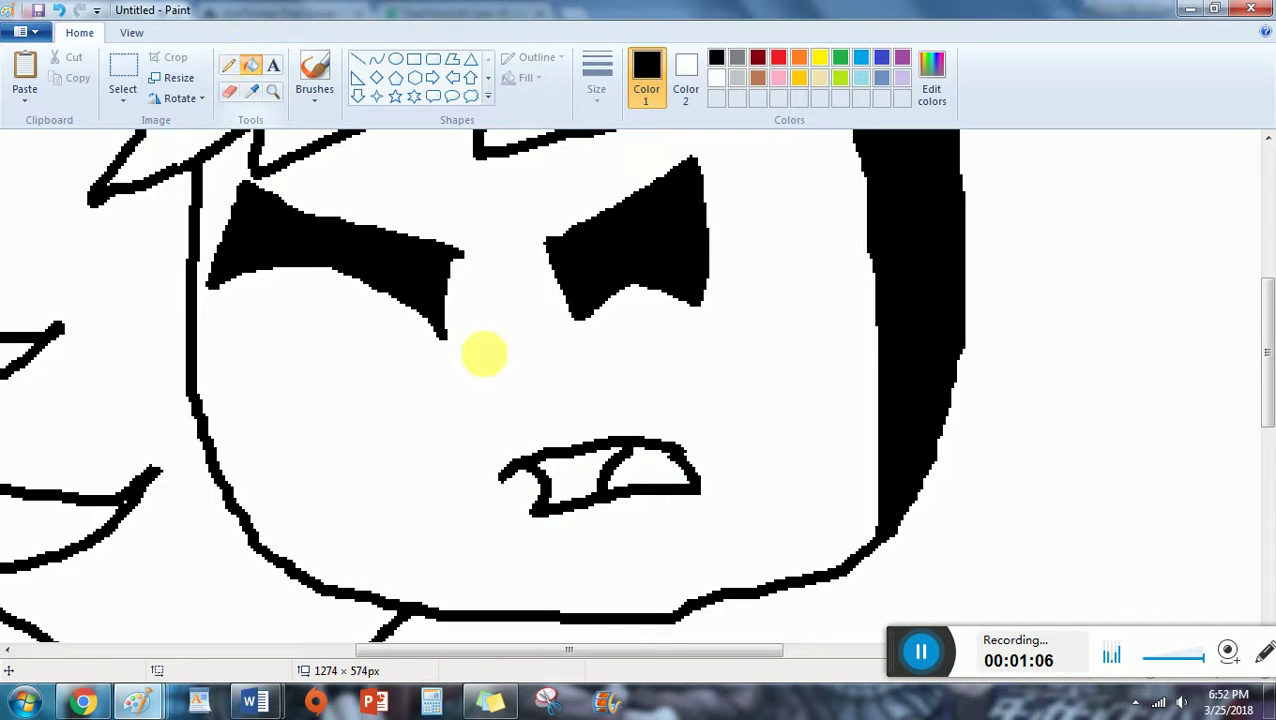
click(565, 465)
Draw the neck with a curved collar under the chin, and a long pointed shape curving down to the right of the collar.
click(229, 66)
scroll(598, 256, down, 5)
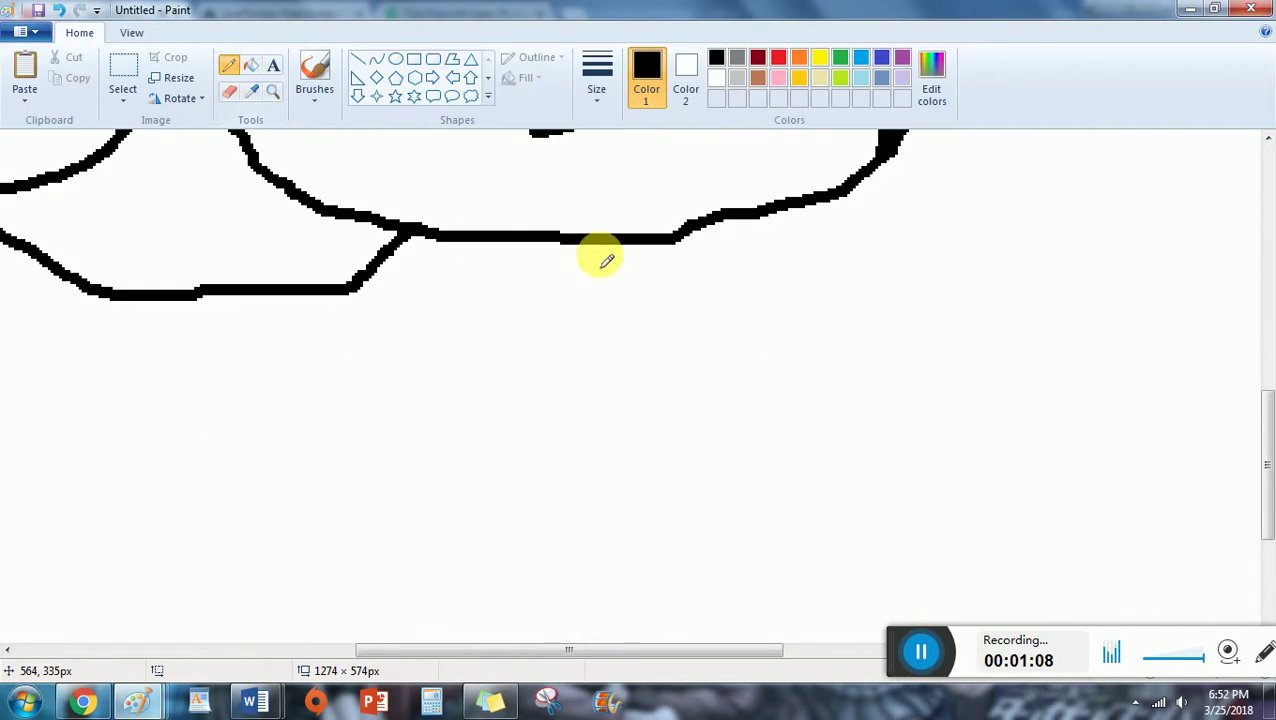
mouse_move(625, 240)
mouse_down()
mouse_move(656, 278)
mouse_move(638, 365)
mouse_up()
drag(768, 222, 810, 312)
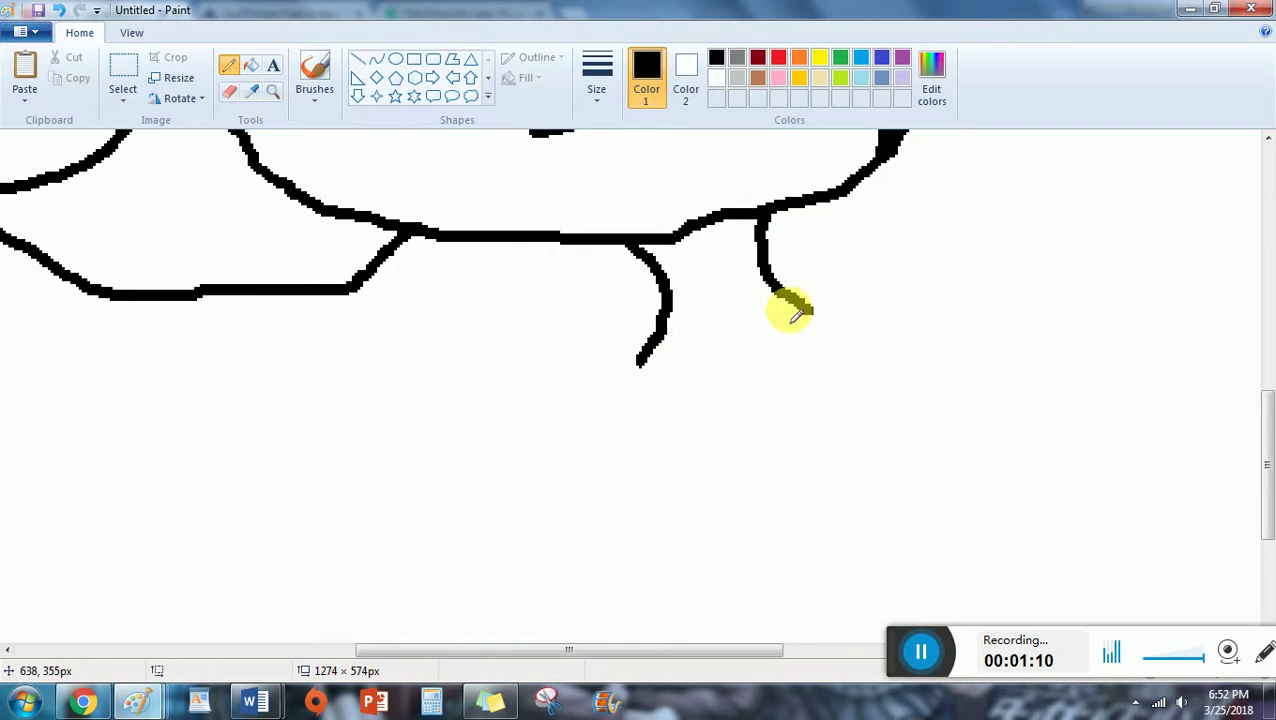
mouse_move(665, 308)
mouse_down()
mouse_move(627, 323)
mouse_move(597, 396)
mouse_move(652, 406)
mouse_move(630, 363)
mouse_move(772, 338)
mouse_move(797, 318)
mouse_move(779, 276)
mouse_move(767, 280)
mouse_move(823, 278)
mouse_move(837, 346)
mouse_move(701, 401)
mouse_move(648, 403)
mouse_up()
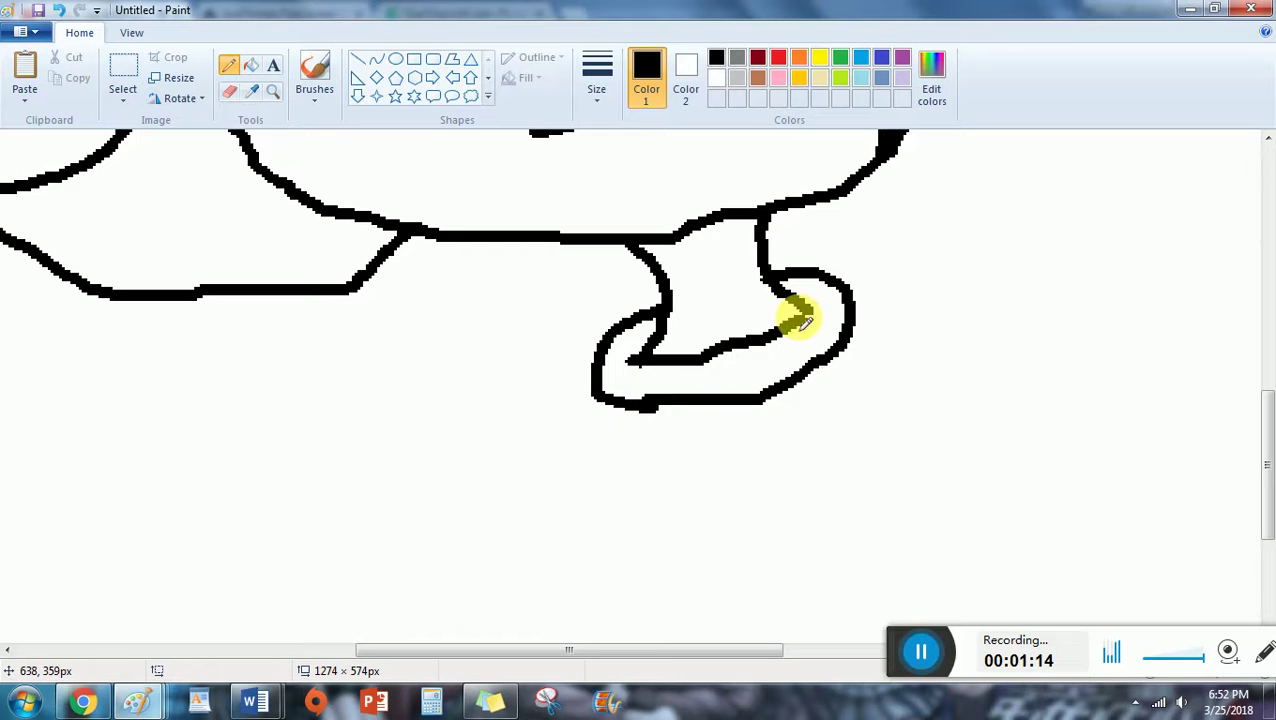
mouse_move(841, 260)
mouse_down()
mouse_move(941, 153)
mouse_move(1019, 302)
mouse_move(982, 441)
mouse_up()
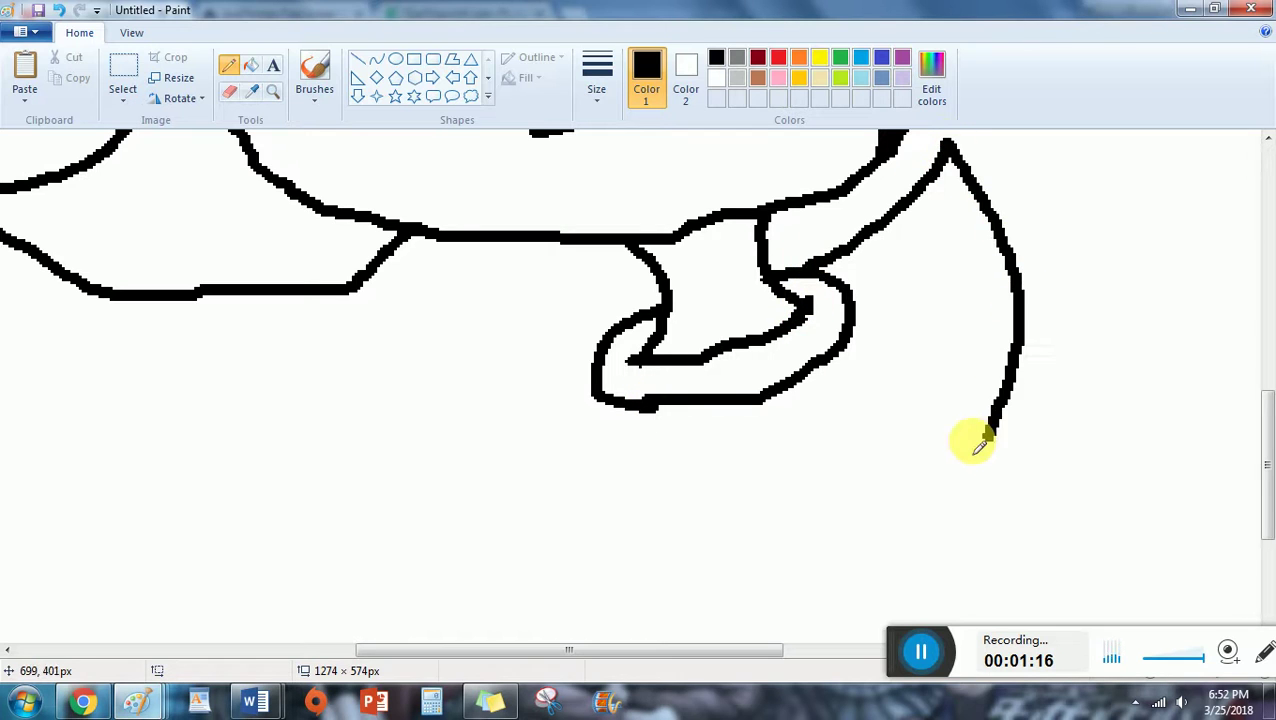
Draw the torso below the collar with two flared sides and a rounded bottom edge.
scroll(849, 313, down, 5)
drag(820, 168, 805, 262)
drag(813, 369, 838, 528)
mouse_move(666, 220)
mouse_down()
mouse_move(634, 518)
mouse_move(678, 557)
mouse_move(838, 524)
mouse_up()
Draw both arms hanging straight along the torso, from the collar down to the bottom edge.
scroll(826, 356, up, 3)
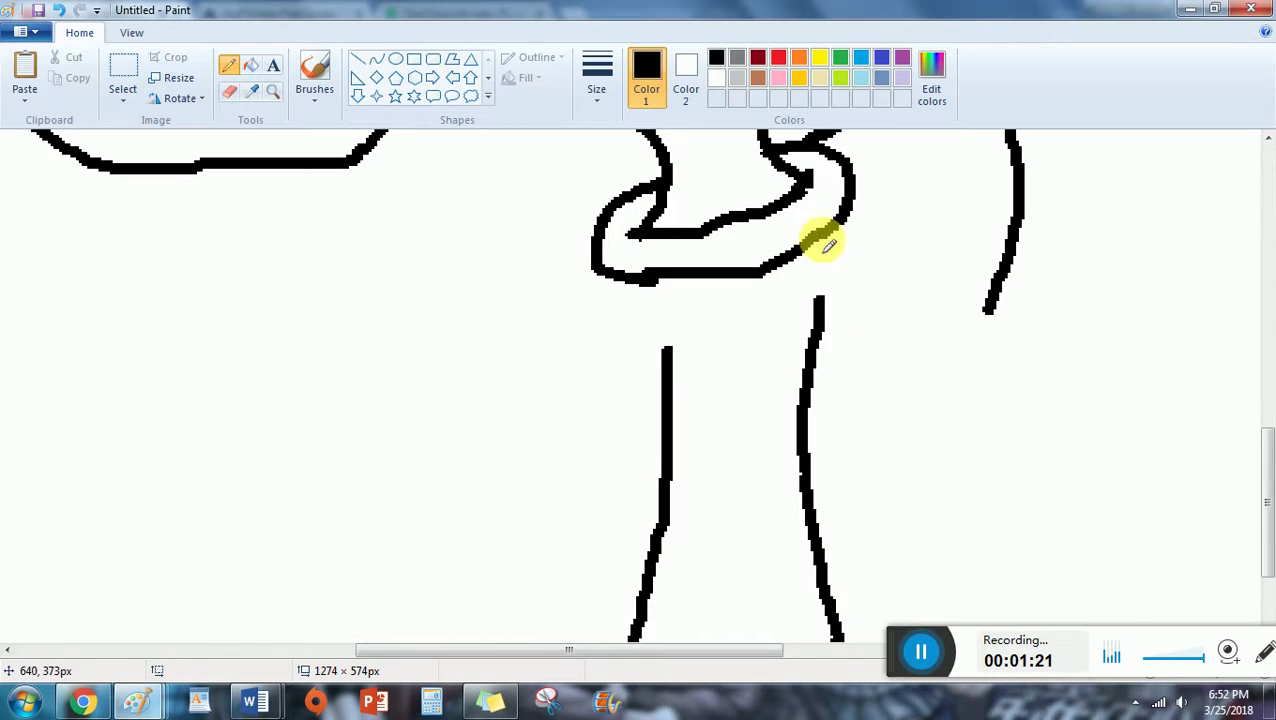
mouse_move(820, 238)
mouse_down()
mouse_move(845, 293)
mouse_move(839, 478)
mouse_up()
scroll(840, 400, down, 3)
drag(840, 305, 867, 445)
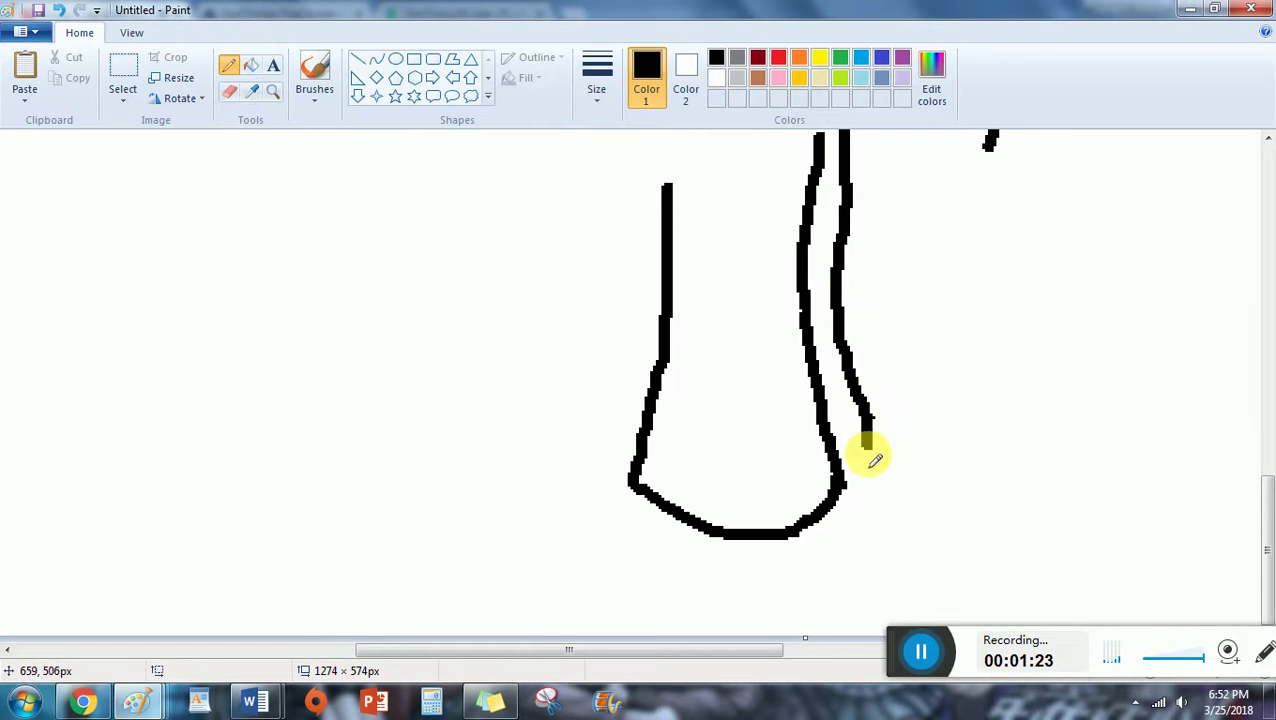
scroll(843, 492, up, 3)
drag(641, 369, 641, 464)
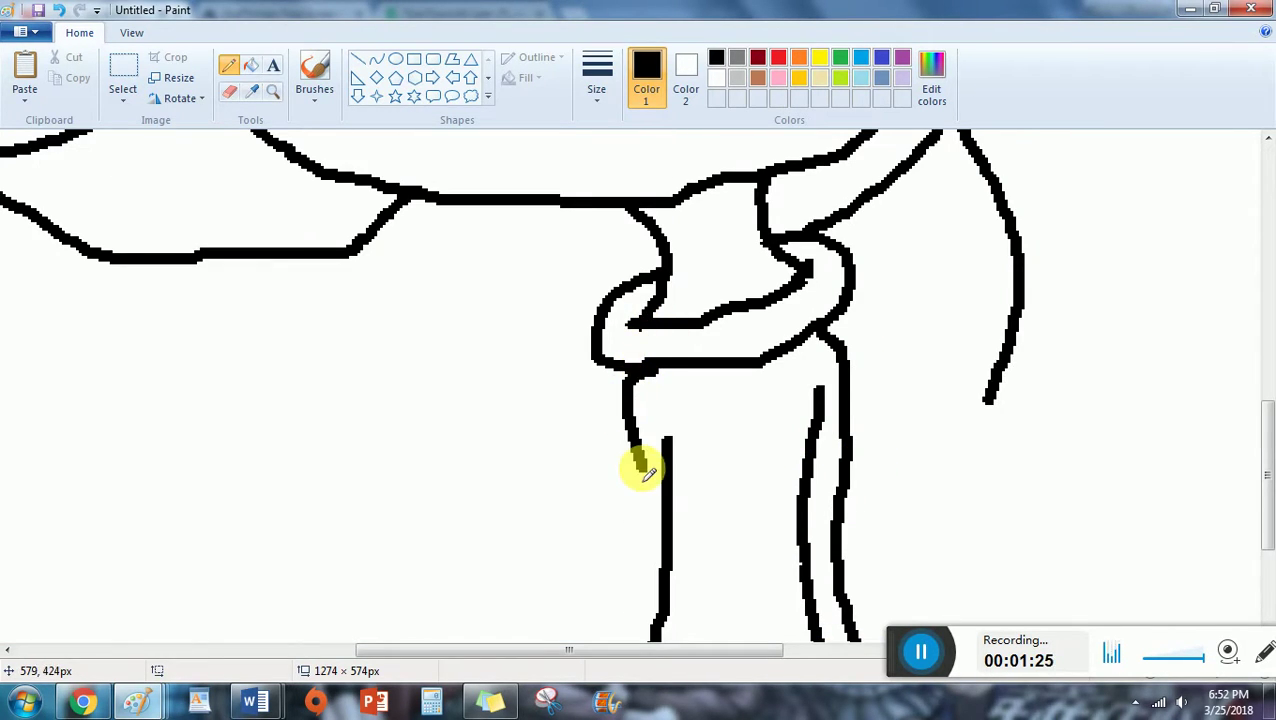
scroll(641, 464, down, 5)
mouse_move(641, 205)
mouse_down()
mouse_move(597, 462)
mouse_move(620, 485)
mouse_up()
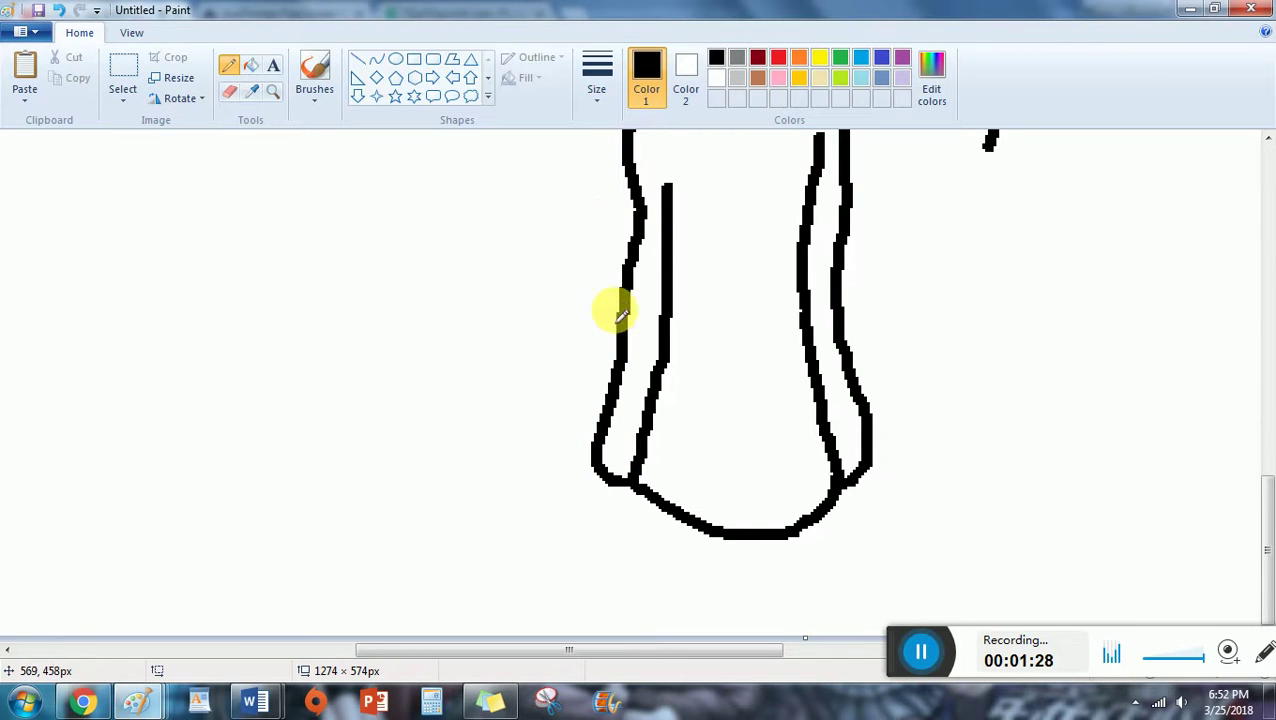
Erase both straight arms below the shoulders together with the torso's right side line.
key(ctrl+z)
mouse_move(612, 385)
mouse_down()
mouse_move(625, 369)
mouse_move(631, 170)
mouse_up()
scroll(866, 295, up, 5)
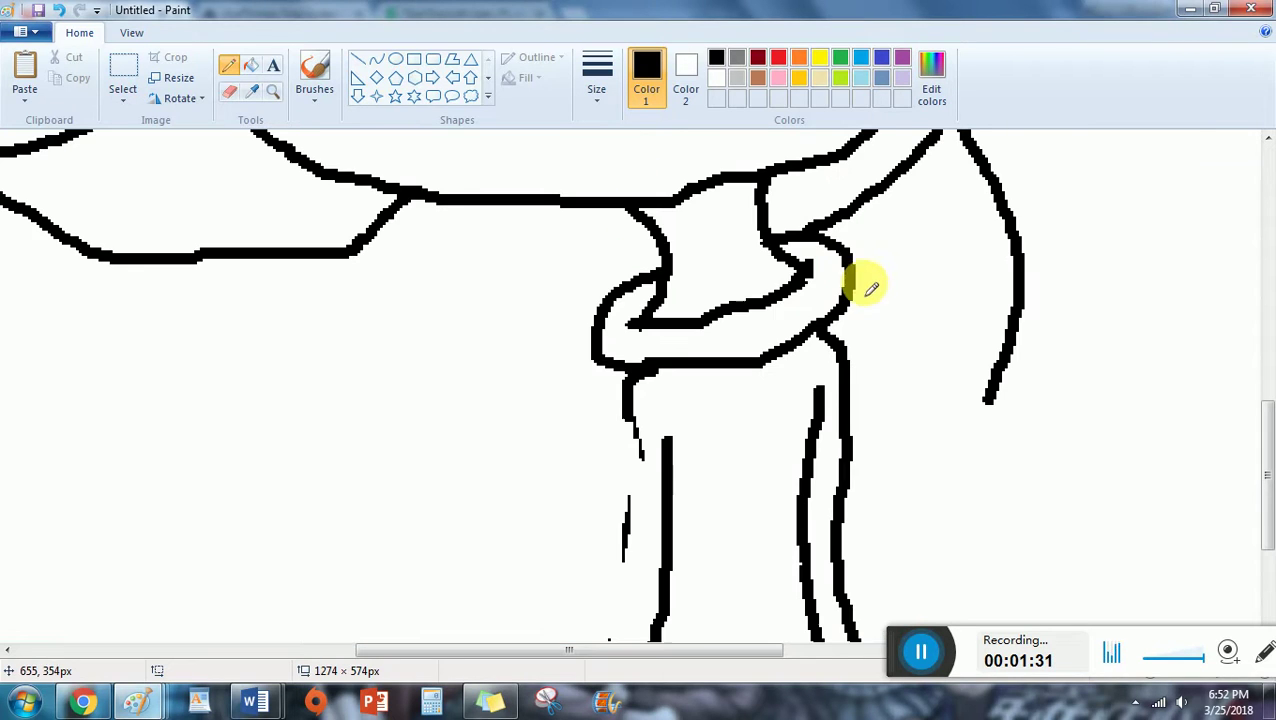
click(231, 92)
scroll(577, 383, down, 5)
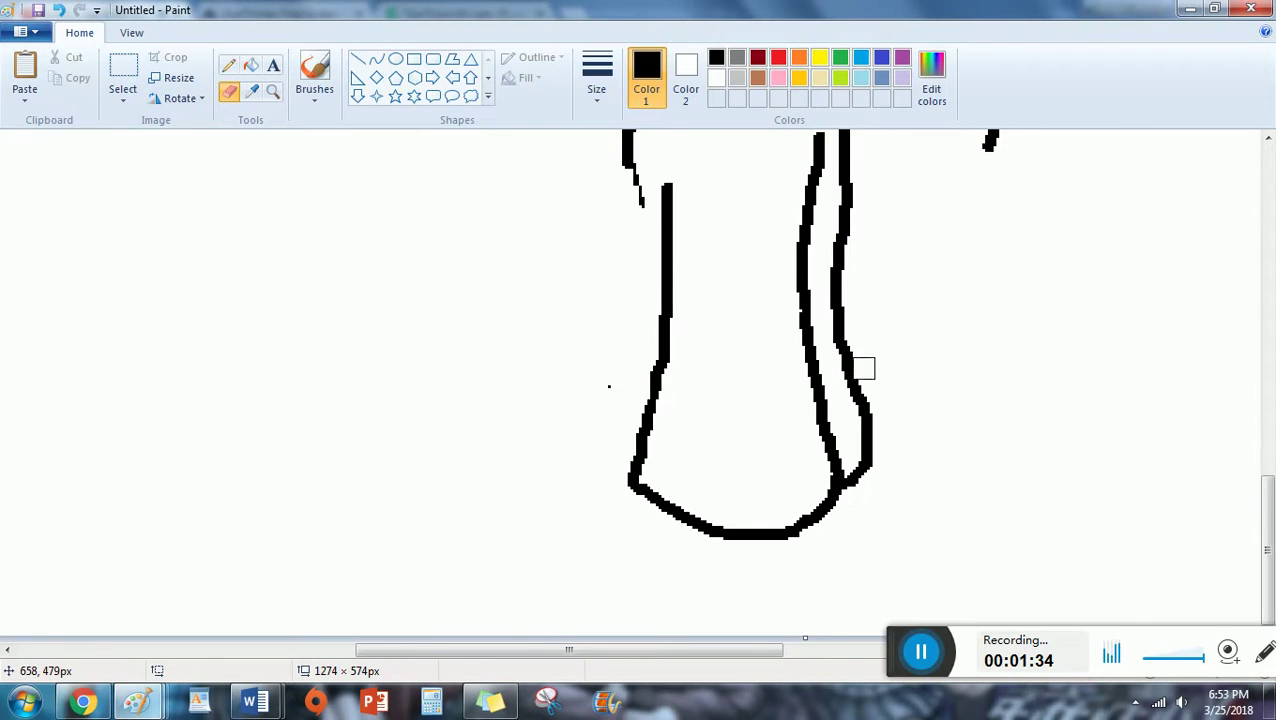
scroll(864, 369, up, 2)
mouse_move(864, 369)
mouse_down()
mouse_move(847, 435)
mouse_move(801, 453)
mouse_up()
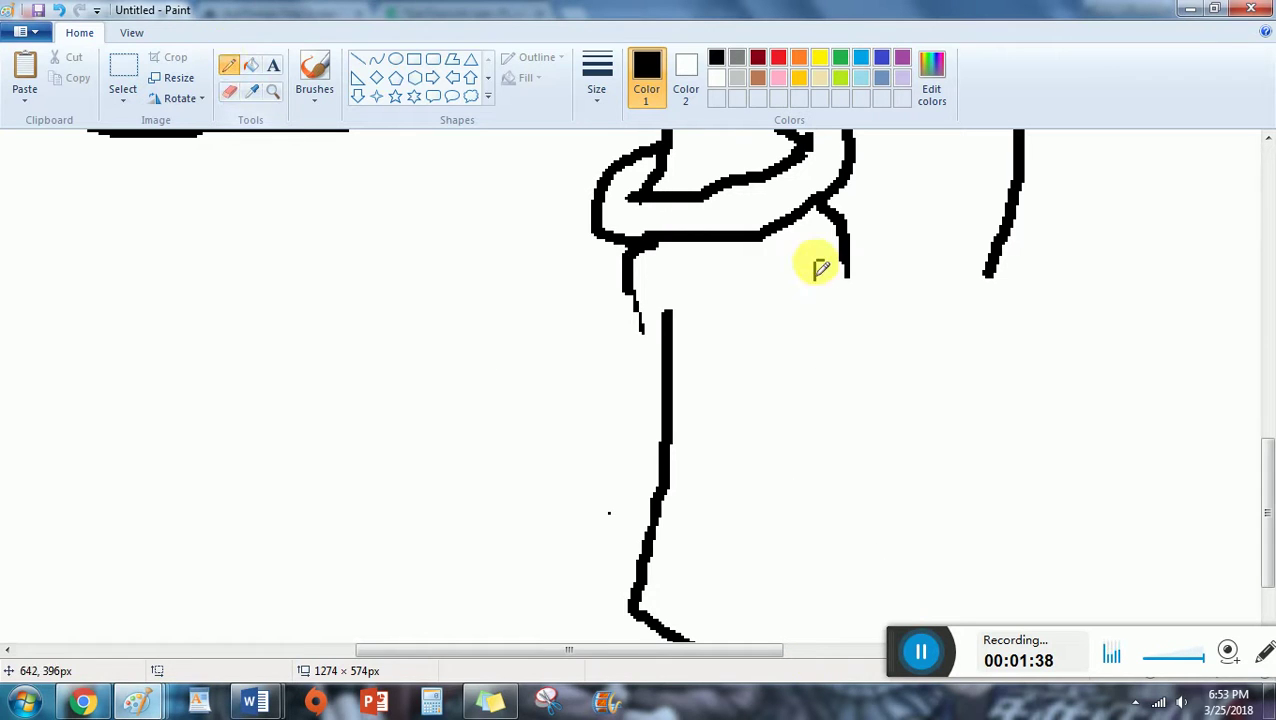
Draw the right arm from the shoulder slanting inward across the torso, ending in a rounded hand.
mouse_move(820, 268)
mouse_down()
mouse_move(841, 311)
mouse_move(788, 536)
mouse_move(757, 581)
mouse_up()
drag(817, 262, 698, 512)
click(62, 8)
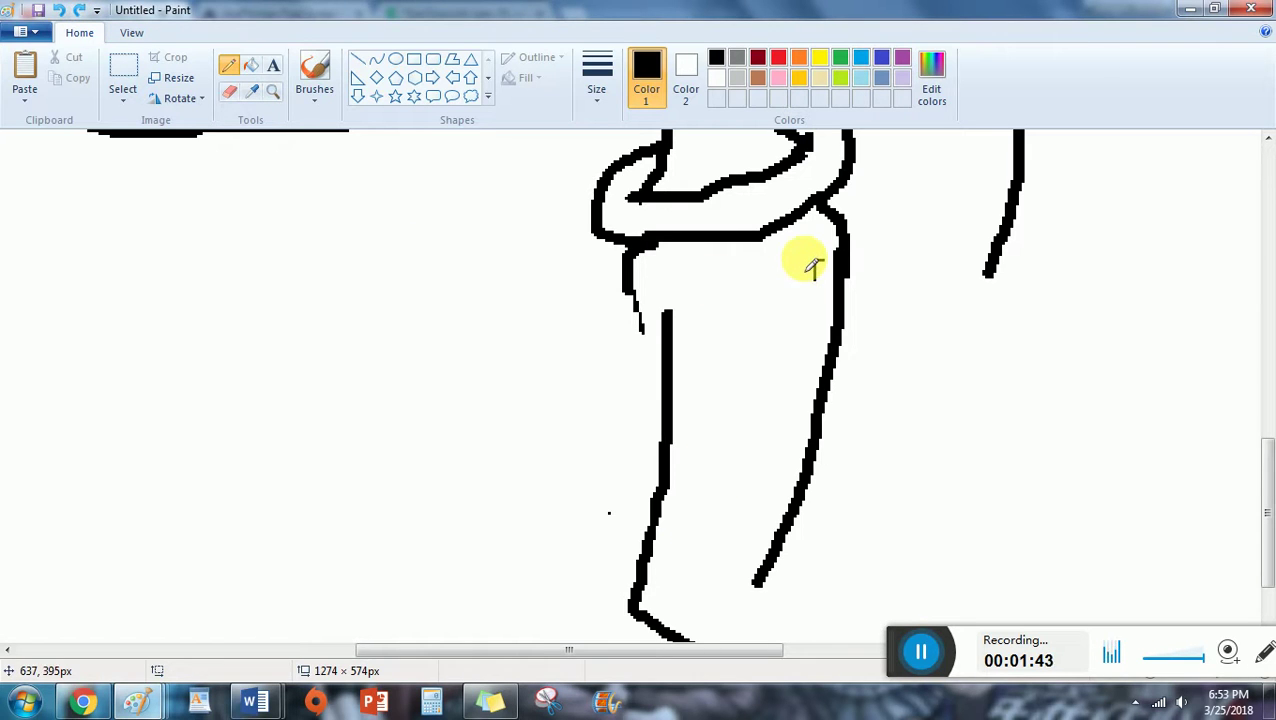
mouse_move(812, 255)
mouse_down()
mouse_move(747, 513)
mouse_move(700, 581)
mouse_move(734, 600)
mouse_move(763, 561)
mouse_up()
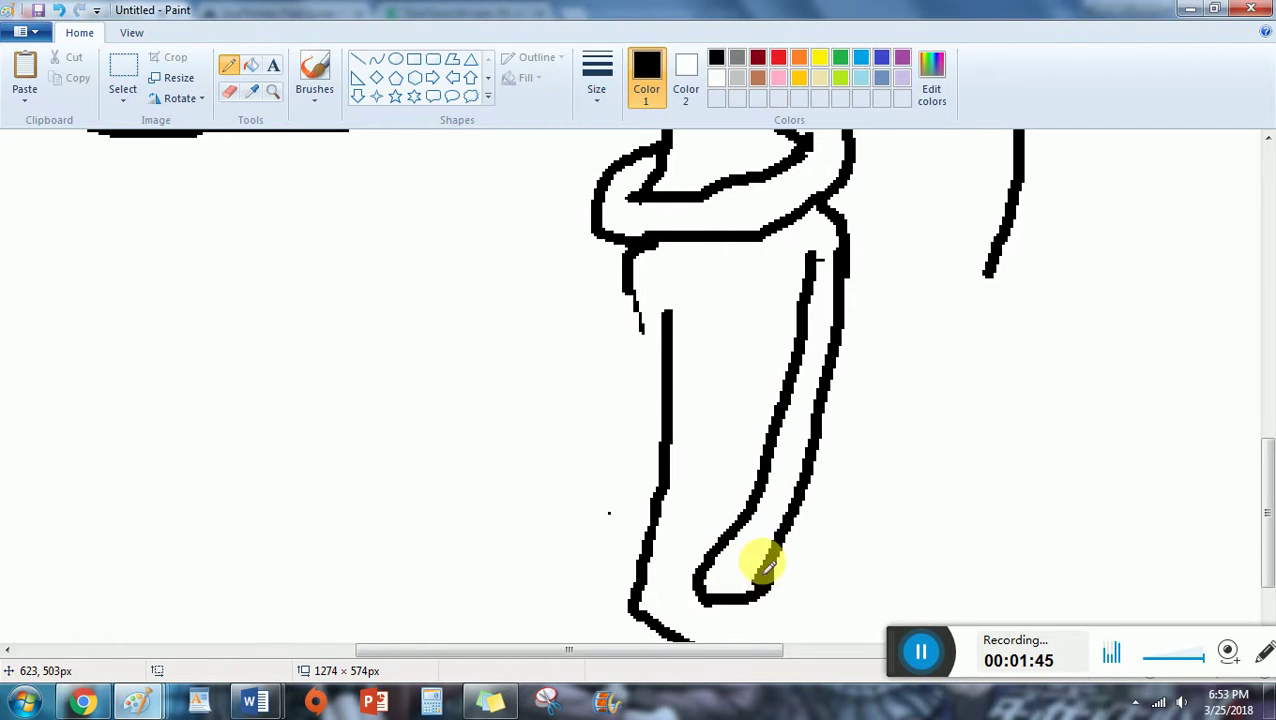
scroll(718, 547, up, 5)
scroll(718, 547, down, 5)
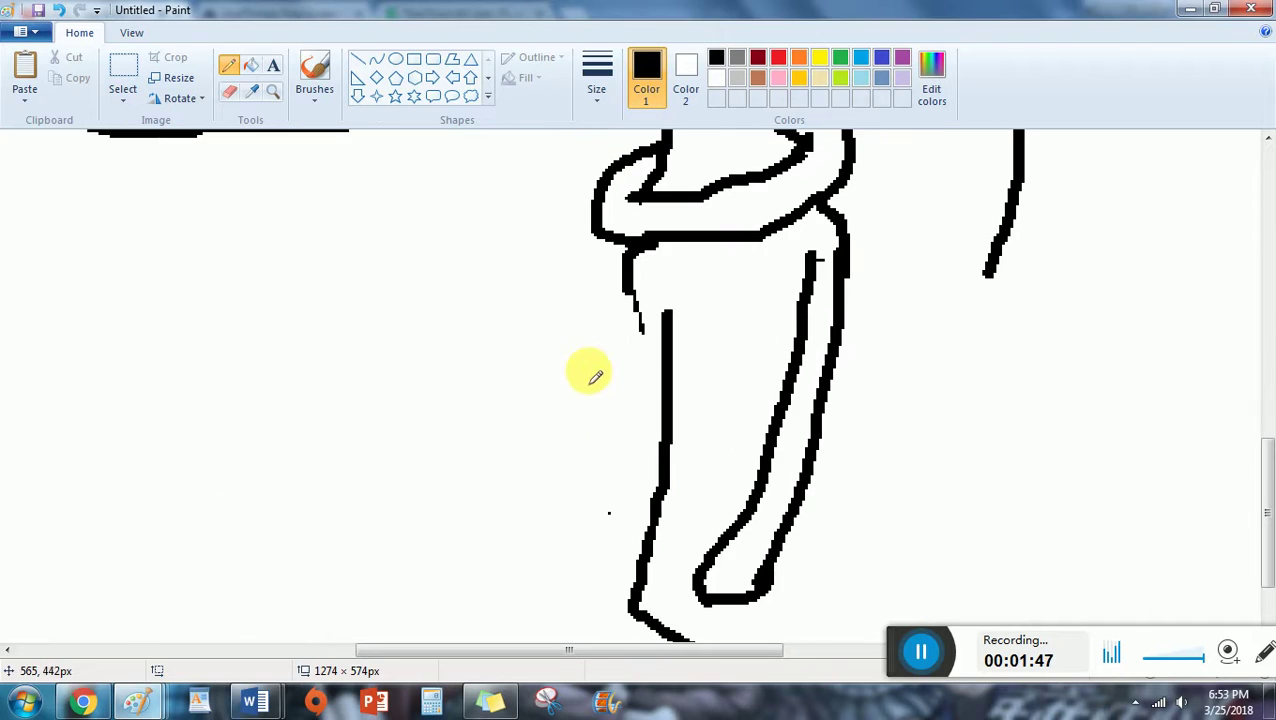
Draw the left arm bent upward at the elbow with a rounded hand, and redraw the torso's right side.
mouse_move(627, 258)
mouse_down()
mouse_move(564, 470)
mouse_move(487, 258)
mouse_move(471, 248)
mouse_move(449, 271)
mouse_move(499, 423)
mouse_move(587, 554)
mouse_move(611, 523)
mouse_move(652, 318)
mouse_up()
scroll(658, 316, down, 3)
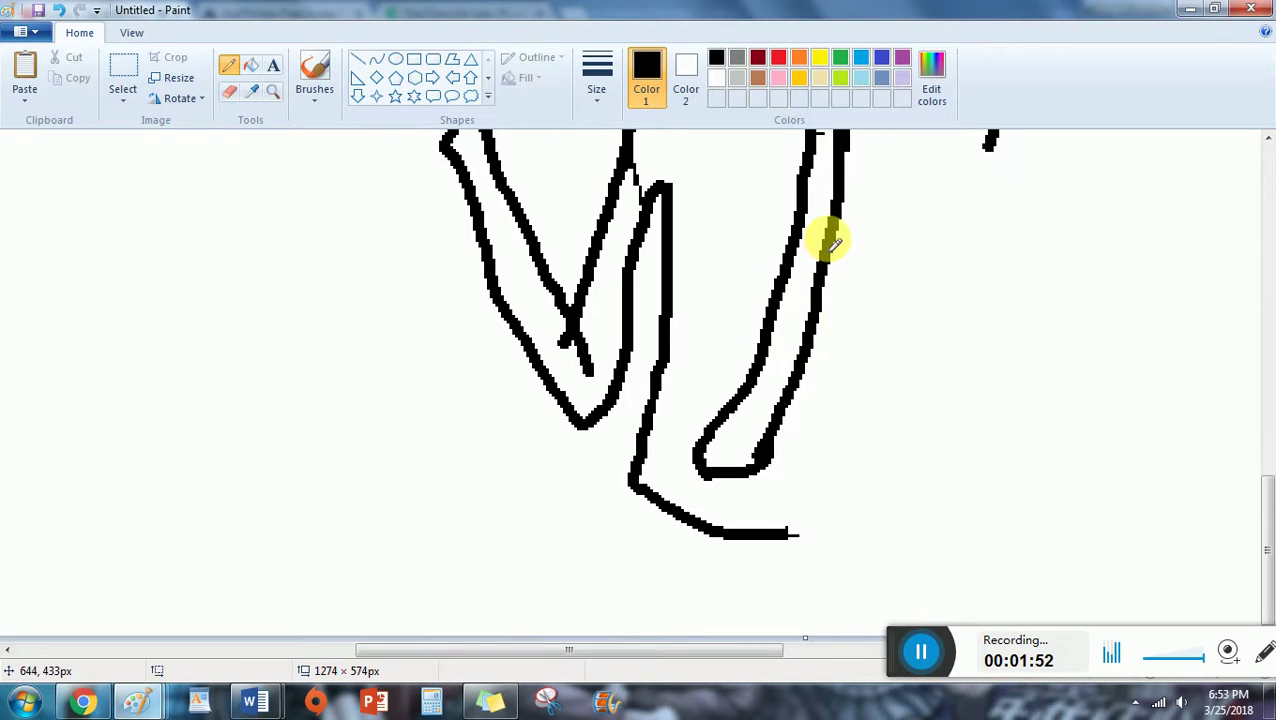
mouse_move(826, 236)
mouse_down()
mouse_move(816, 502)
mouse_move(795, 538)
mouse_move(745, 527)
mouse_up()
scroll(745, 527, up, 6)
scroll(975, 330, down, 3)
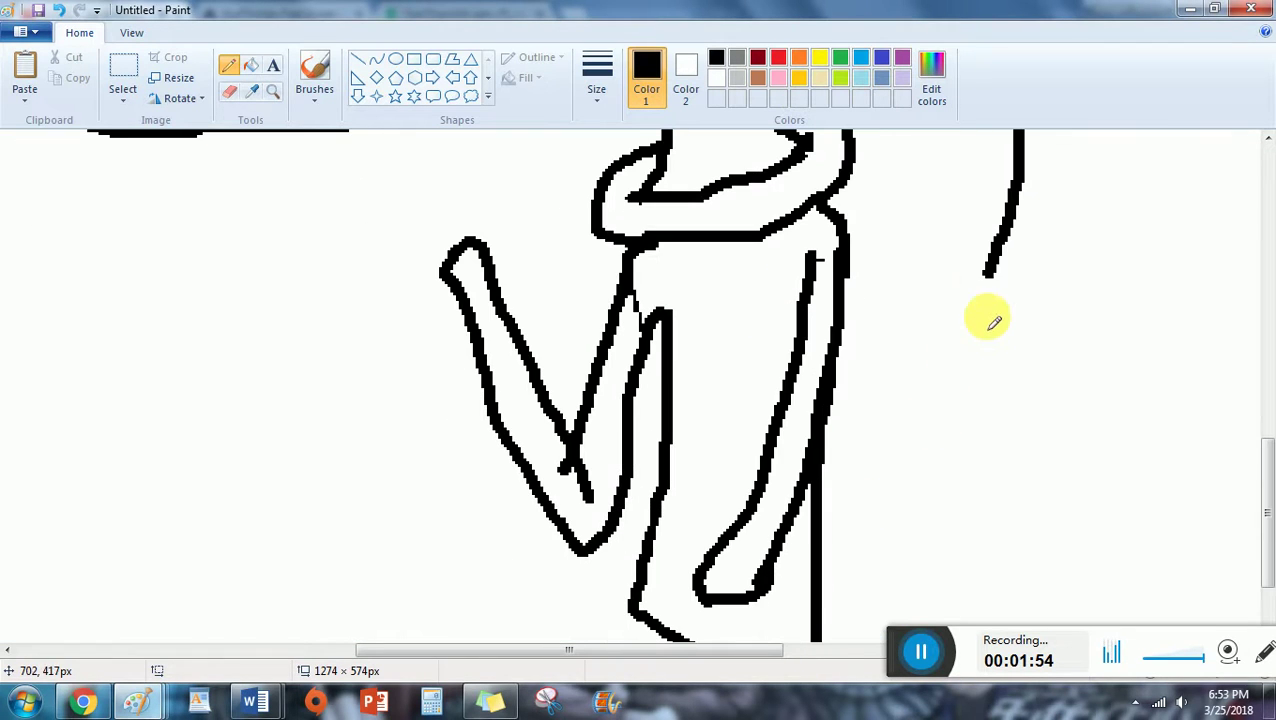
Extend the long curve beside the torso into a pointed hook ending at the torso's side, and draw the leg lines below the torso.
mouse_move(988, 265)
mouse_down()
mouse_move(886, 443)
mouse_move(1036, 521)
mouse_move(902, 631)
mouse_move(809, 569)
mouse_up()
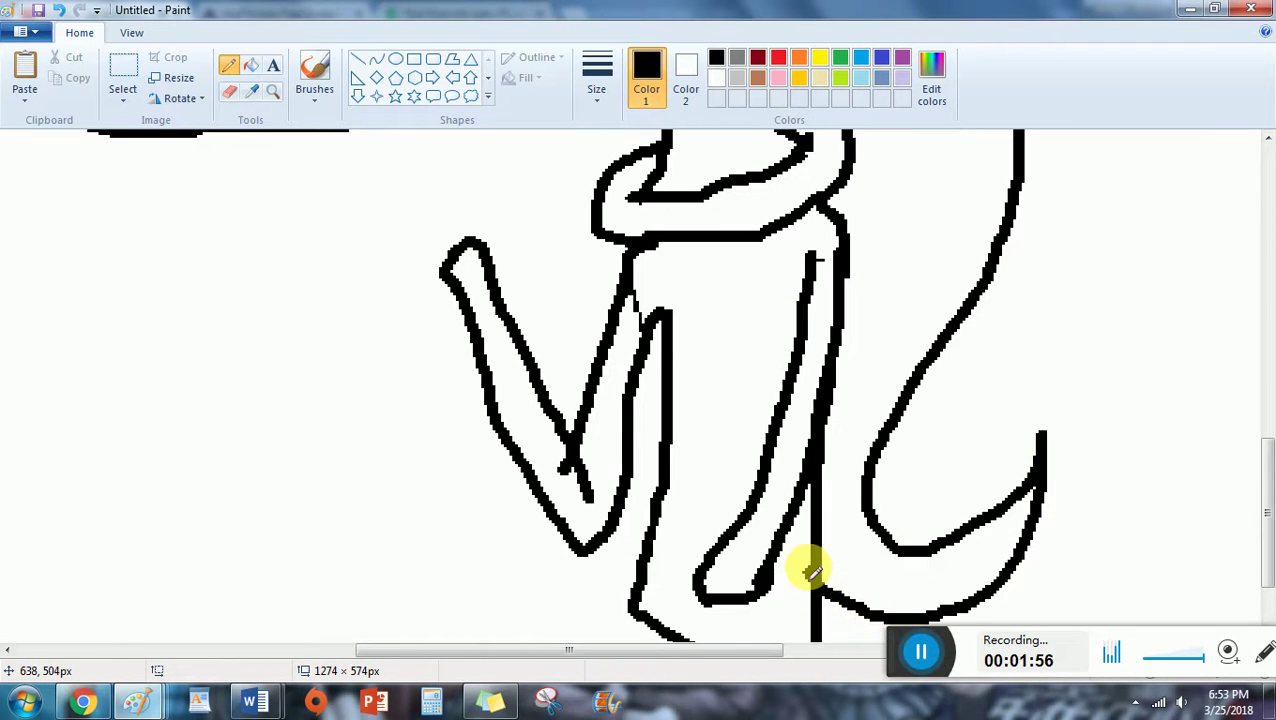
scroll(810, 540, down, 3)
drag(812, 512, 872, 634)
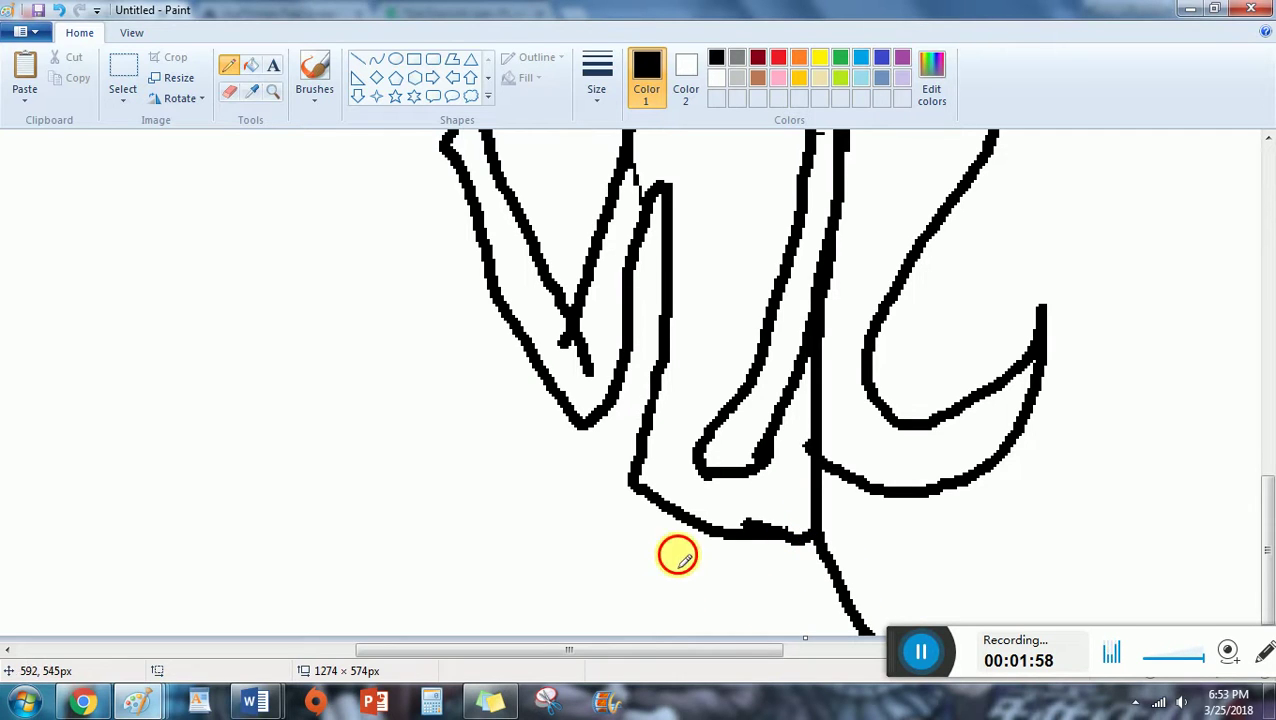
mouse_move(676, 553)
mouse_down()
mouse_move(698, 561)
mouse_move(740, 634)
mouse_up()
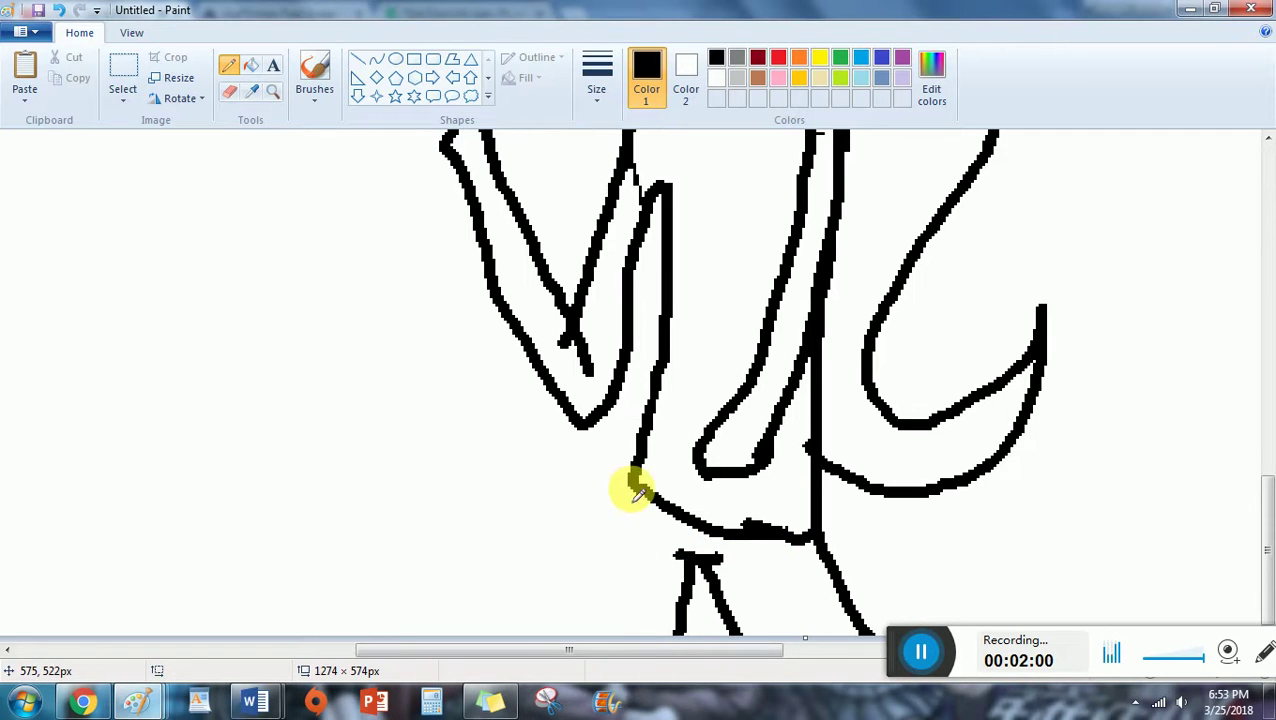
Erase the raised left arm's rounded hand and its inner forearm line.
scroll(590, 561, up, 6)
mouse_move(428, 355)
mouse_down()
mouse_move(449, 387)
mouse_move(441, 400)
mouse_move(417, 378)
mouse_move(439, 382)
mouse_move(453, 360)
mouse_move(451, 374)
mouse_move(412, 278)
mouse_move(443, 365)
mouse_up()
click(59, 9)
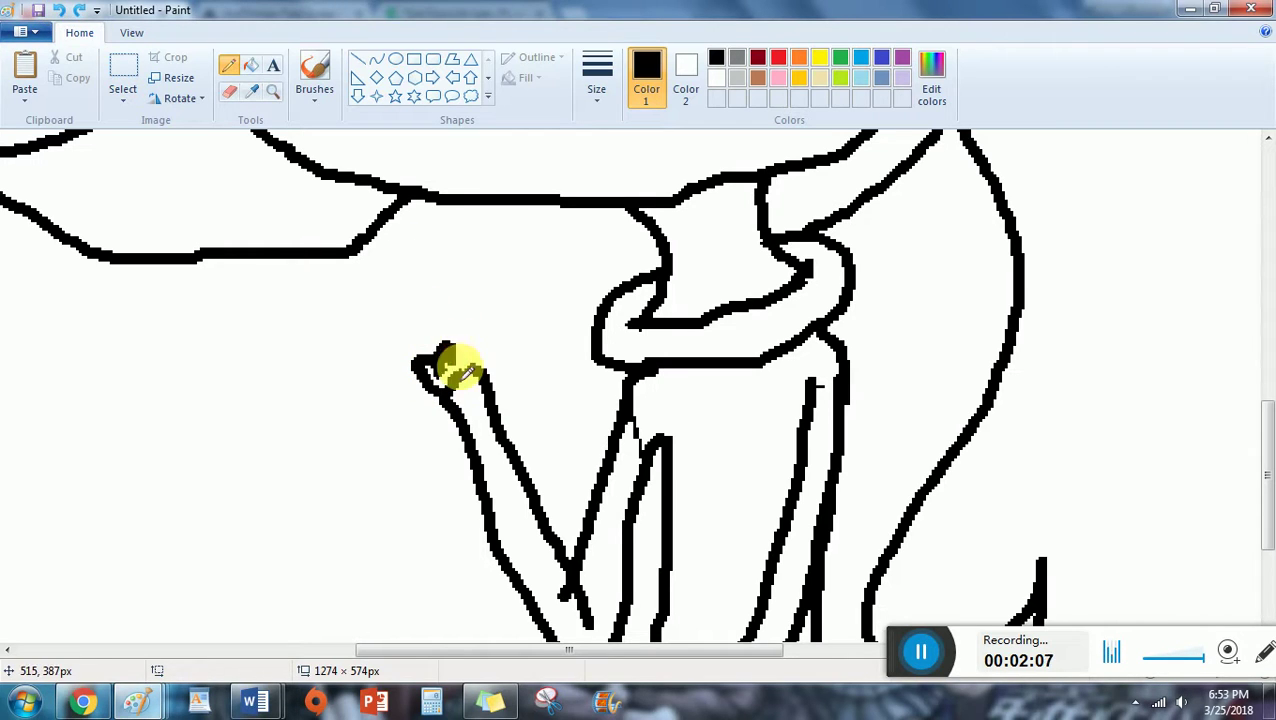
drag(448, 408, 478, 413)
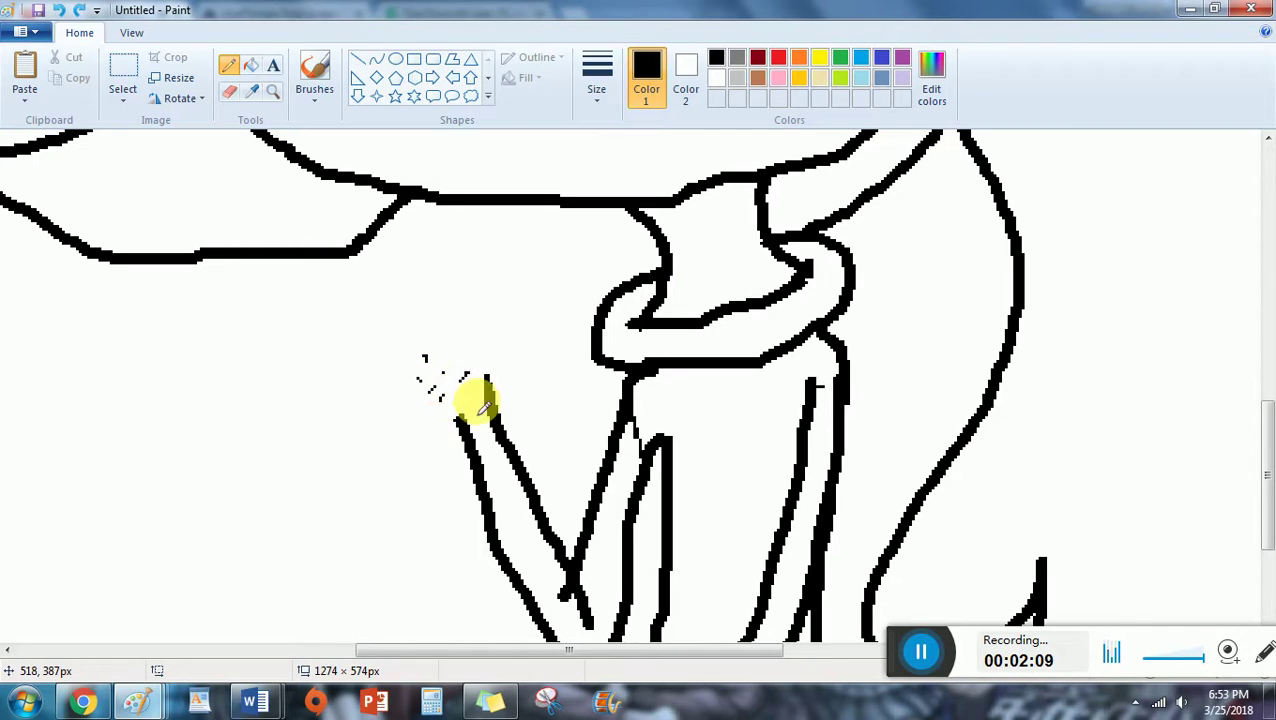
mouse_move(582, 606)
mouse_down()
mouse_move(517, 454)
mouse_move(485, 440)
mouse_move(522, 538)
mouse_move(527, 478)
mouse_move(602, 645)
mouse_move(591, 597)
mouse_move(576, 611)
mouse_move(543, 535)
mouse_up()
drag(440, 398, 405, 386)
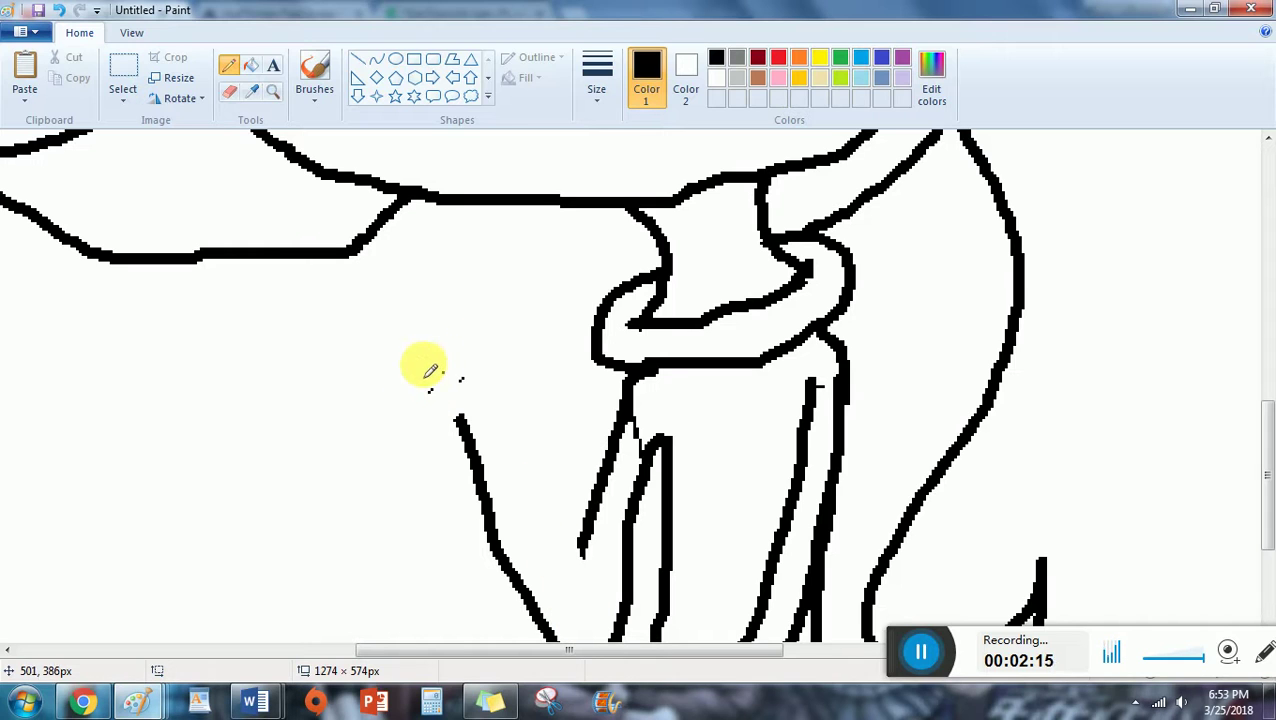
Redraw the raised arm's inner forearm line and wrist in black, and add a small hand with a pointing finger.
mouse_move(462, 418)
mouse_down()
mouse_move(520, 388)
mouse_move(544, 481)
mouse_move(598, 590)
mouse_up()
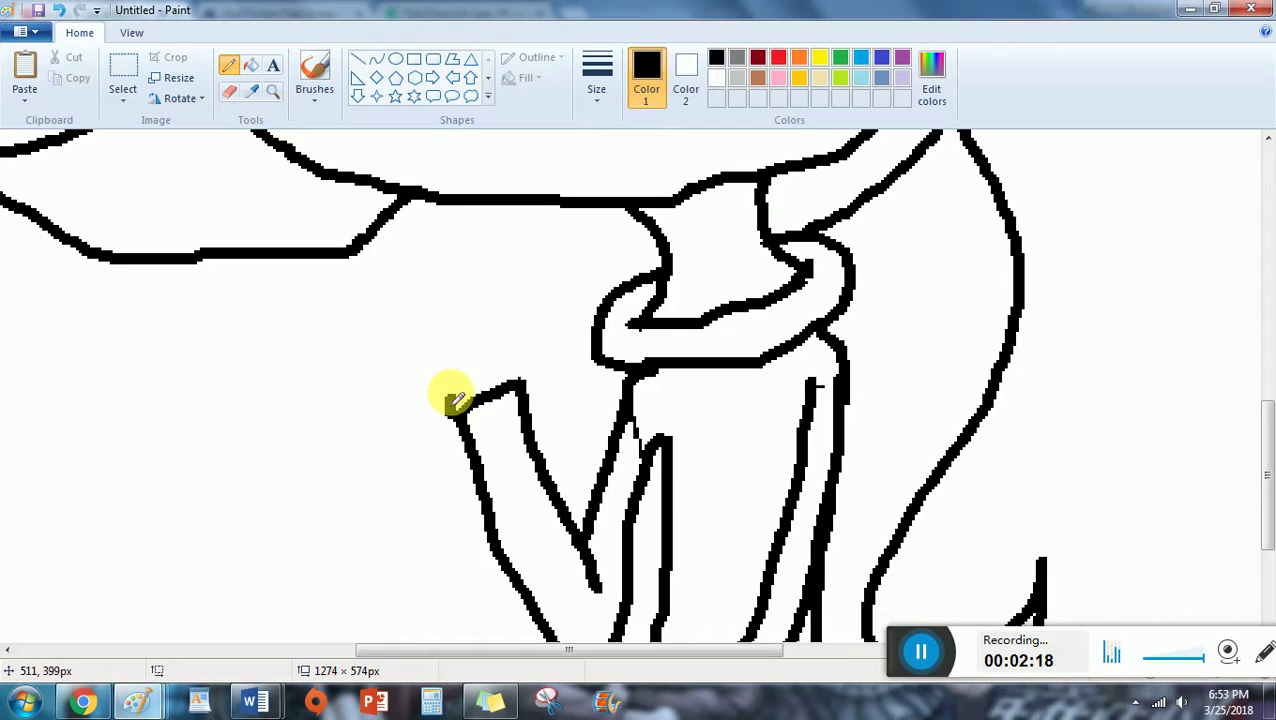
mouse_move(463, 372)
mouse_down()
mouse_move(451, 330)
mouse_move(469, 307)
mouse_move(485, 360)
mouse_up()
drag(472, 280, 432, 309)
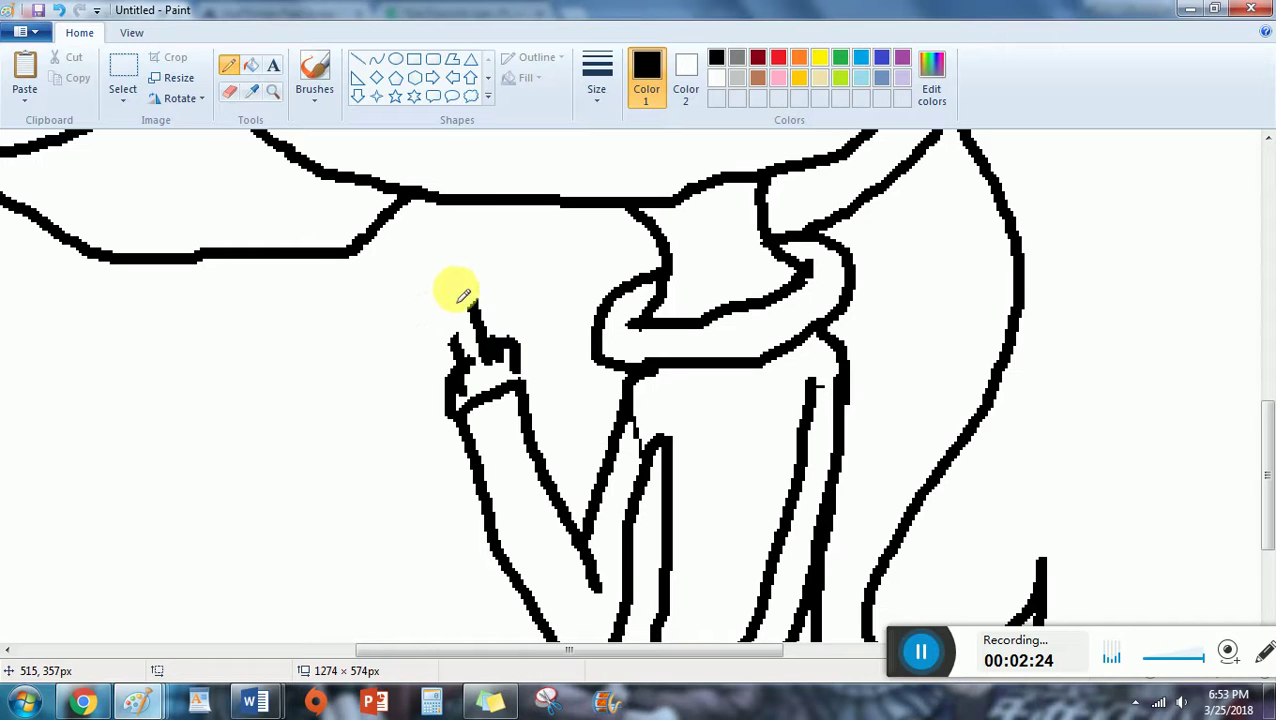
mouse_move(458, 340)
mouse_down()
mouse_move(477, 308)
mouse_move(435, 310)
mouse_move(453, 276)
mouse_move(477, 361)
mouse_up()
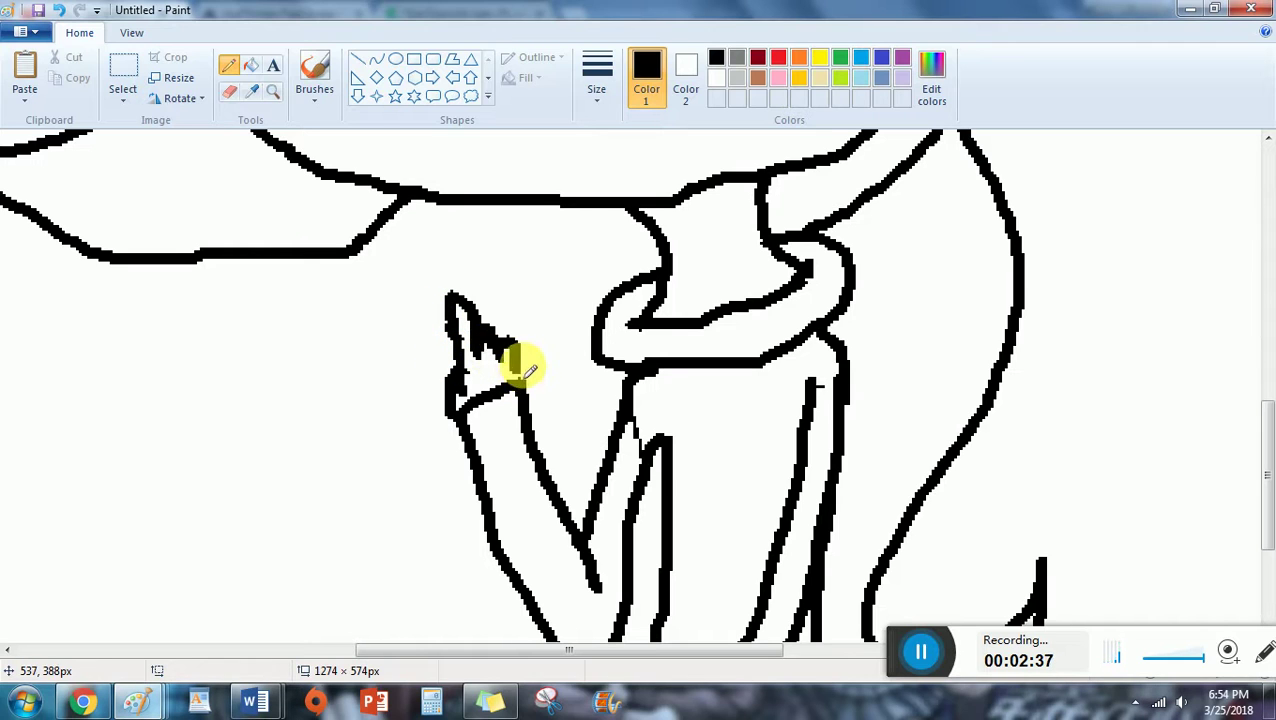
Draw the outer line of the left leg and add fingers to the lowered right arm's hand.
scroll(507, 366, down, 3)
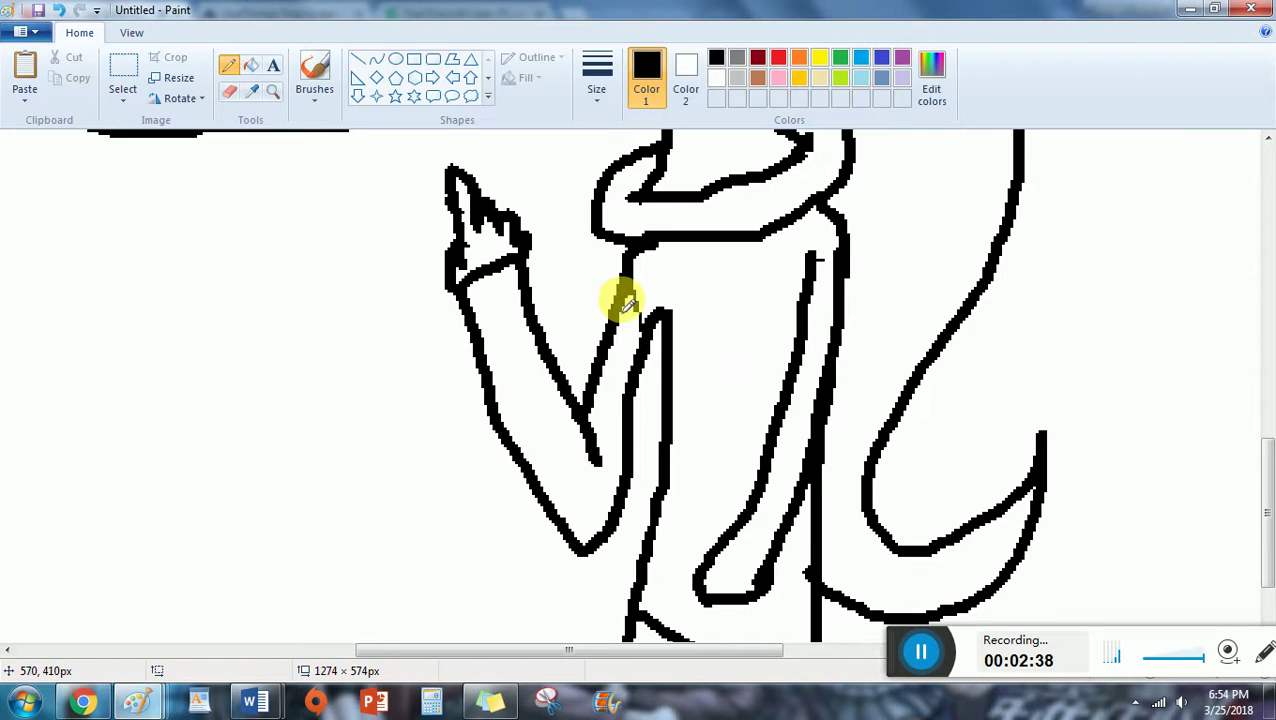
scroll(822, 262, up, 10)
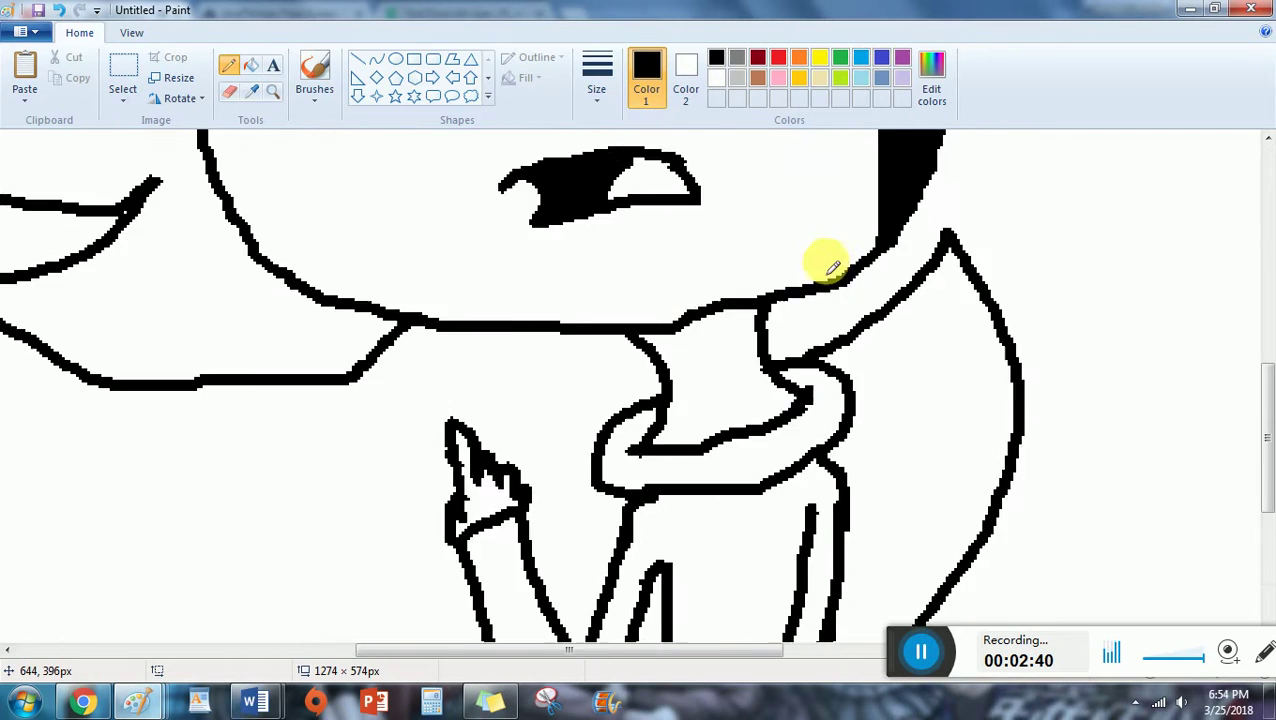
scroll(825, 265, down, 13)
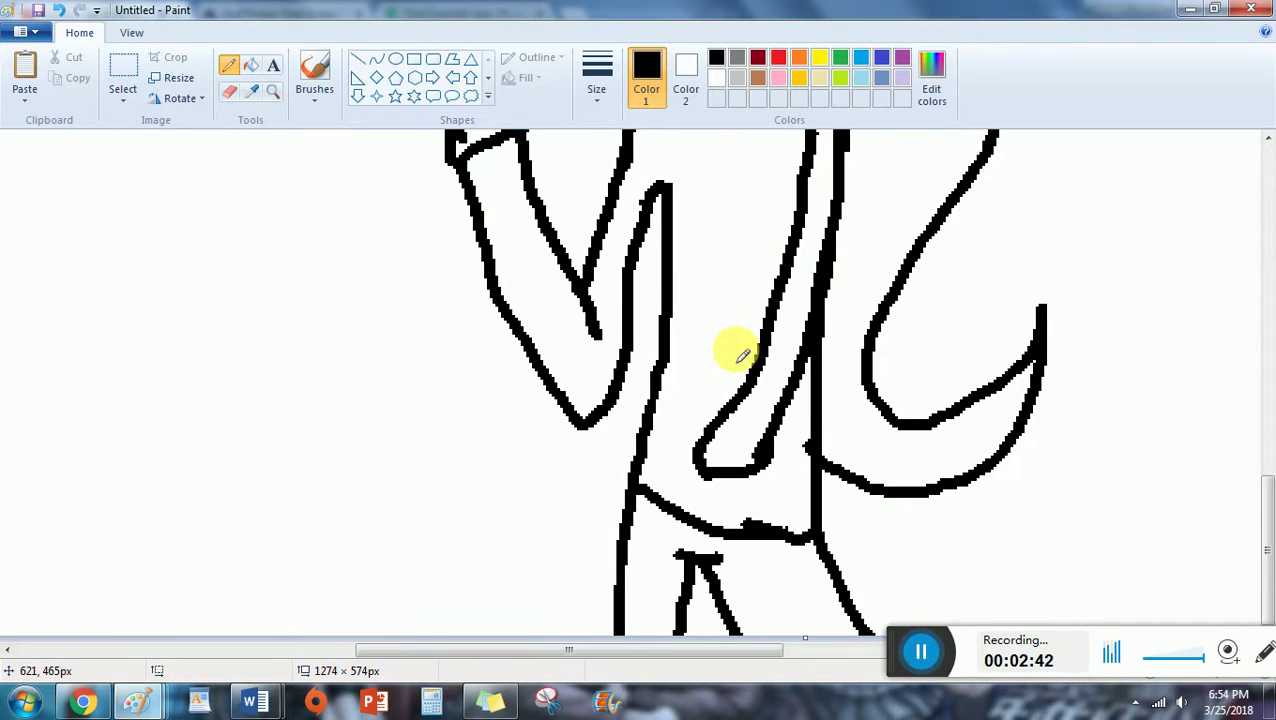
scroll(741, 507, up, 10)
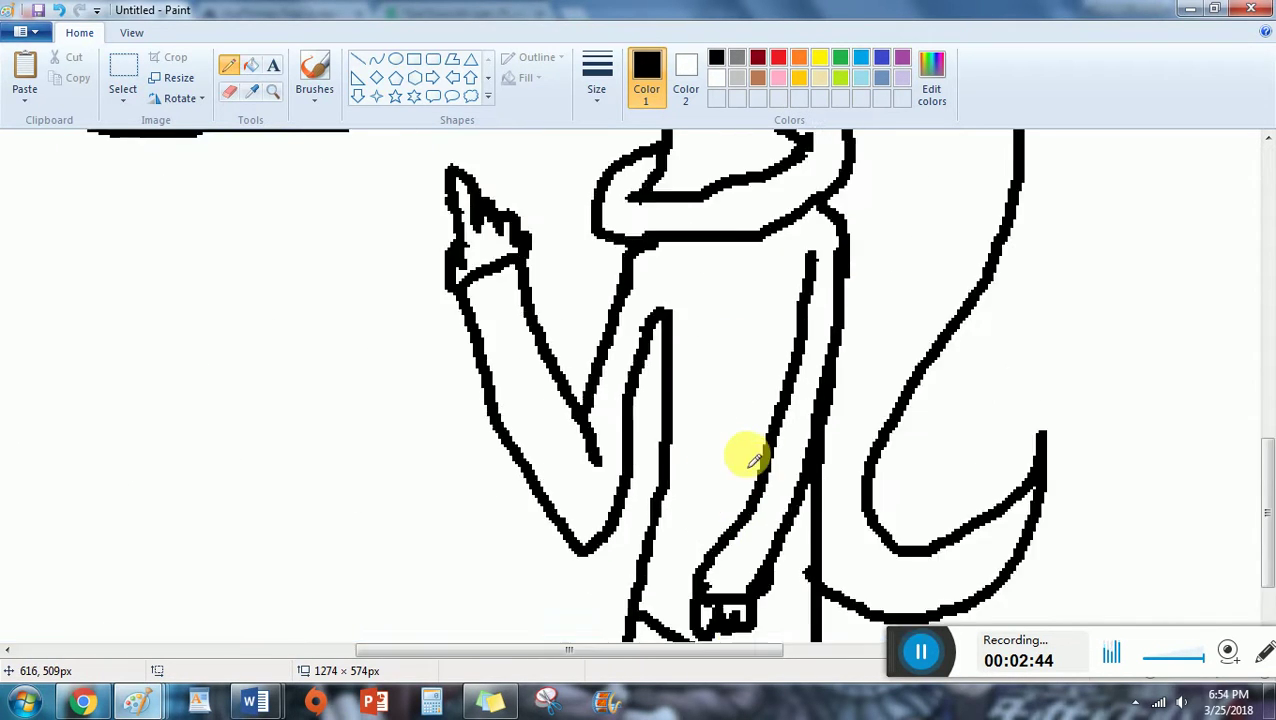
Choose a dark purple custom color, outline a rounded shape around the right eye and fill it with that purple.
scroll(730, 455, up, 5)
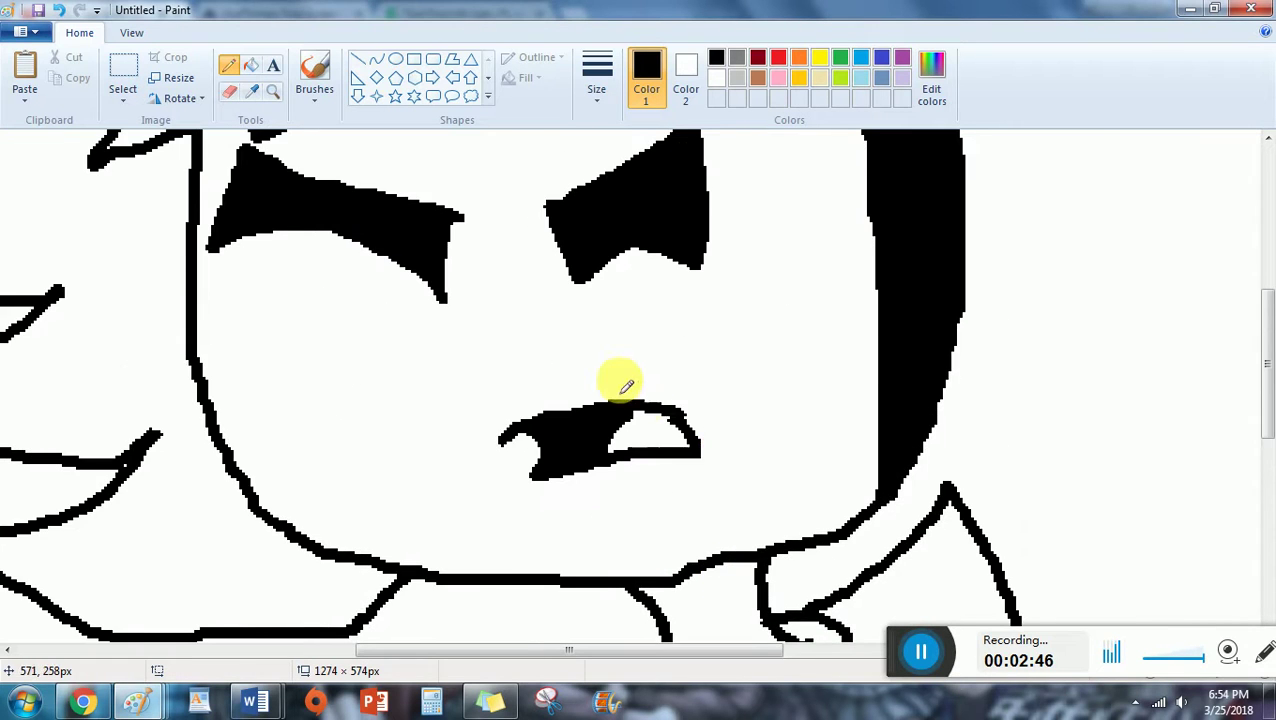
click(902, 57)
click(932, 78)
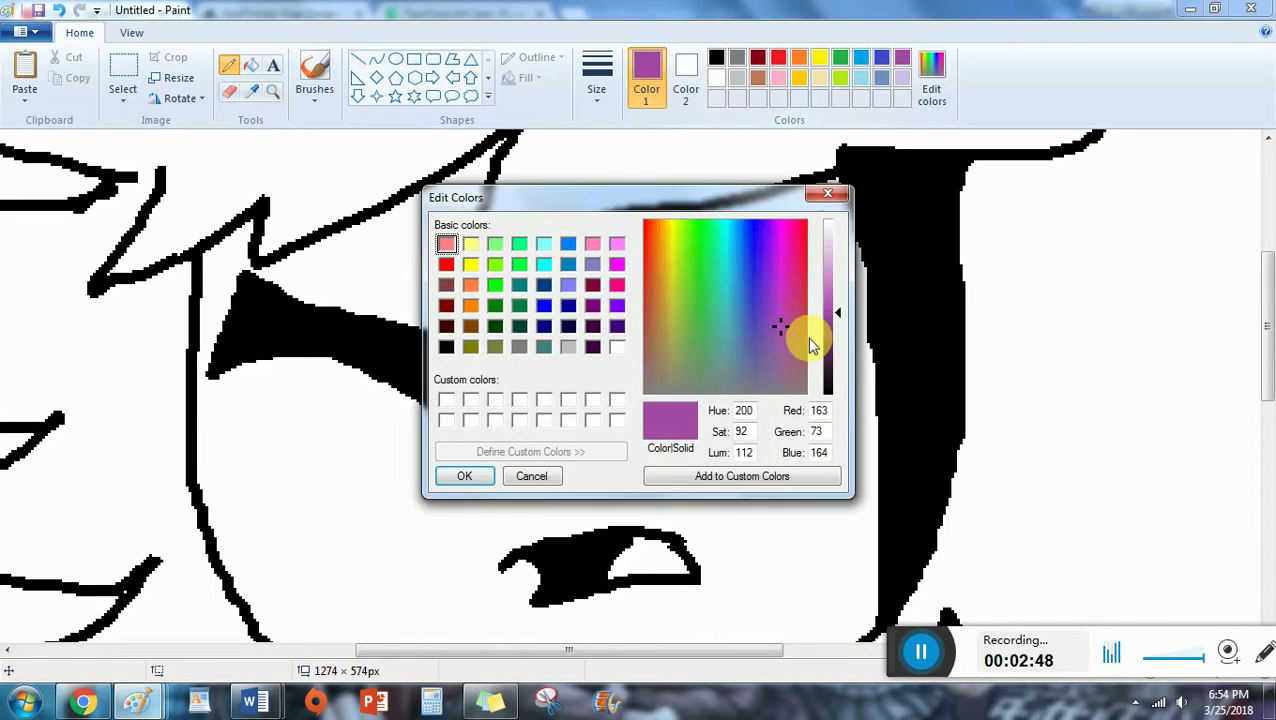
click(464, 476)
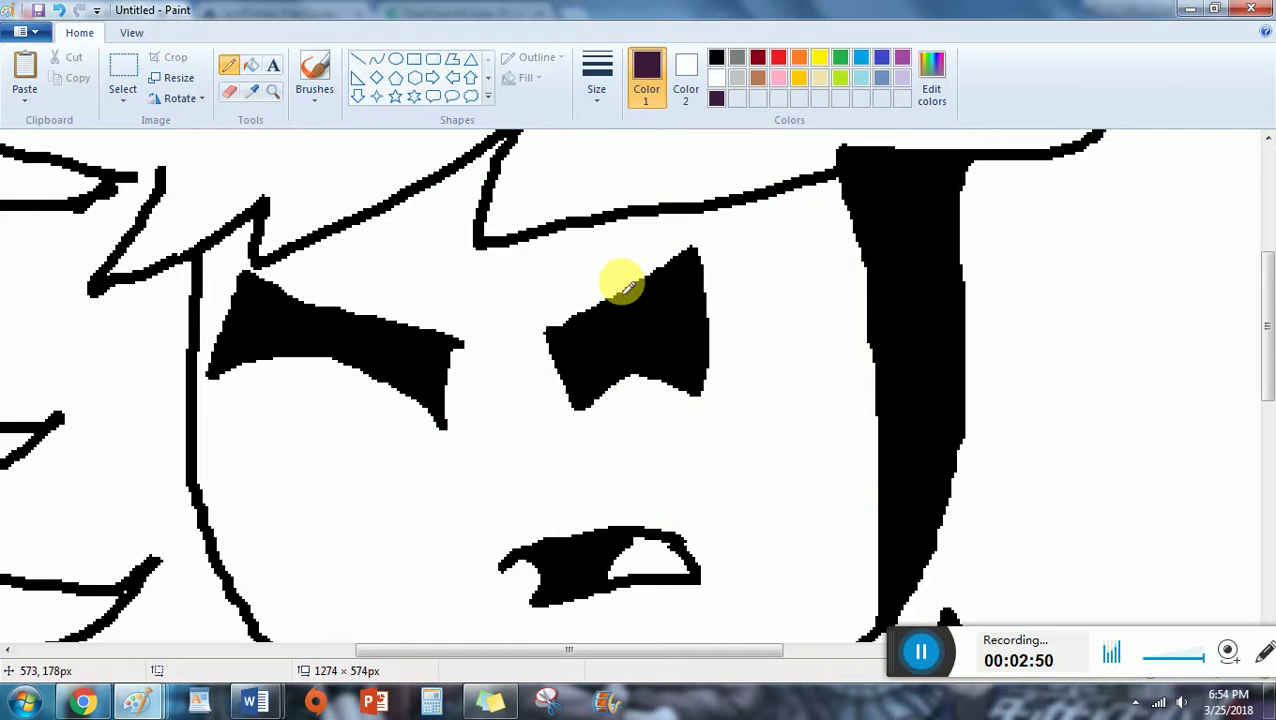
mouse_move(608, 265)
mouse_down()
mouse_move(560, 292)
mouse_move(556, 420)
mouse_move(738, 392)
mouse_move(715, 228)
mouse_move(598, 250)
mouse_move(585, 268)
mouse_up()
click(251, 65)
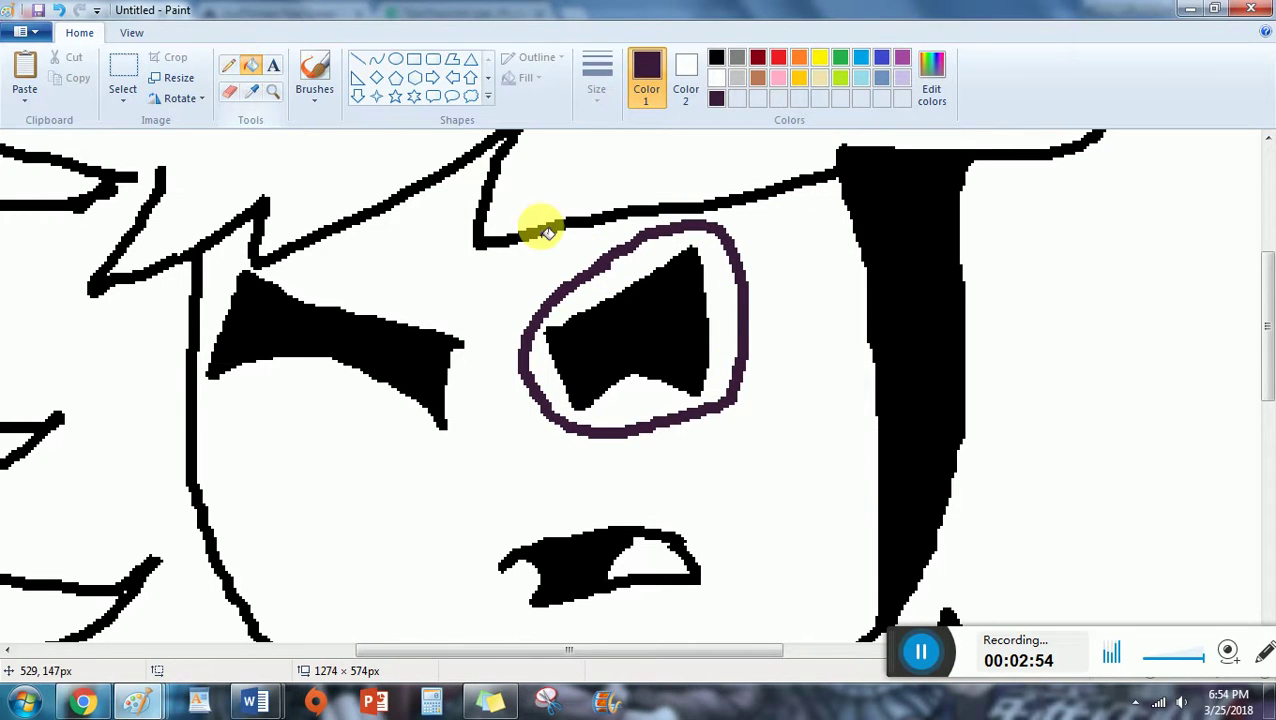
click(590, 285)
Outline an oval around the left eye in the same dark purple and fill the areas inside it.
click(228, 66)
mouse_move(328, 266)
mouse_down()
mouse_move(265, 248)
mouse_move(211, 328)
mouse_move(399, 441)
mouse_move(465, 306)
mouse_move(270, 248)
mouse_up()
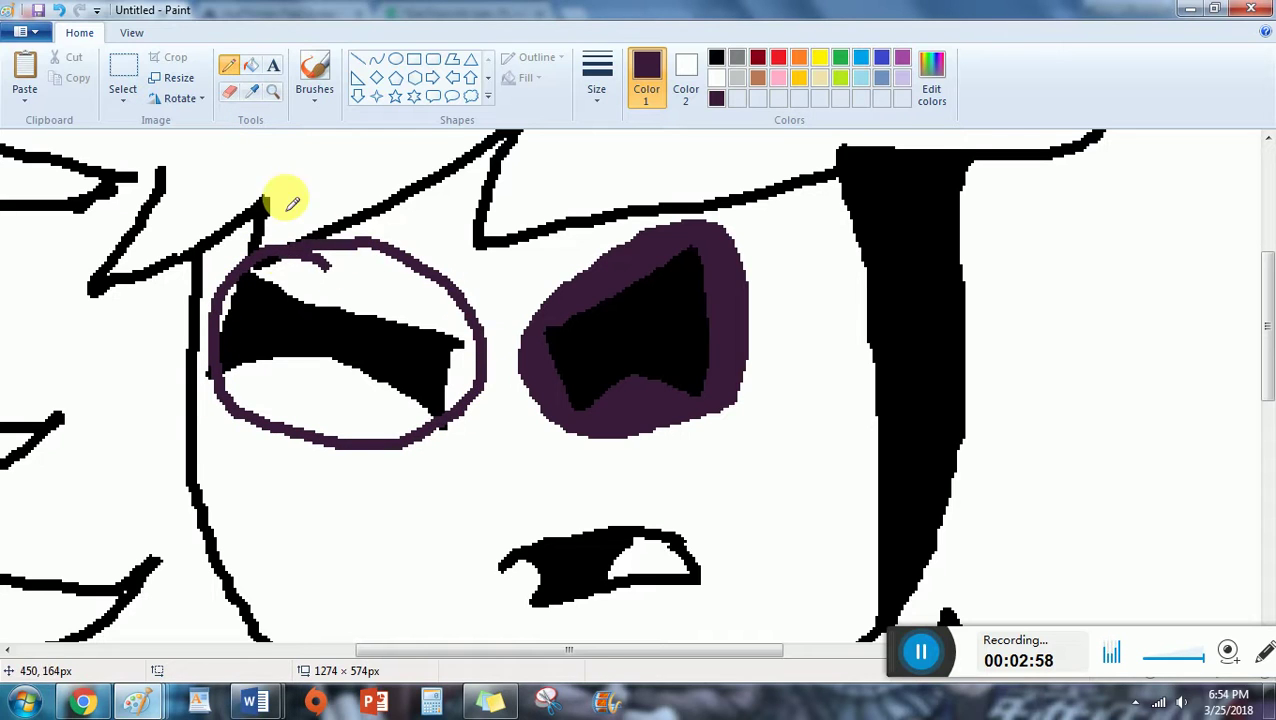
click(251, 66)
click(336, 399)
click(228, 290)
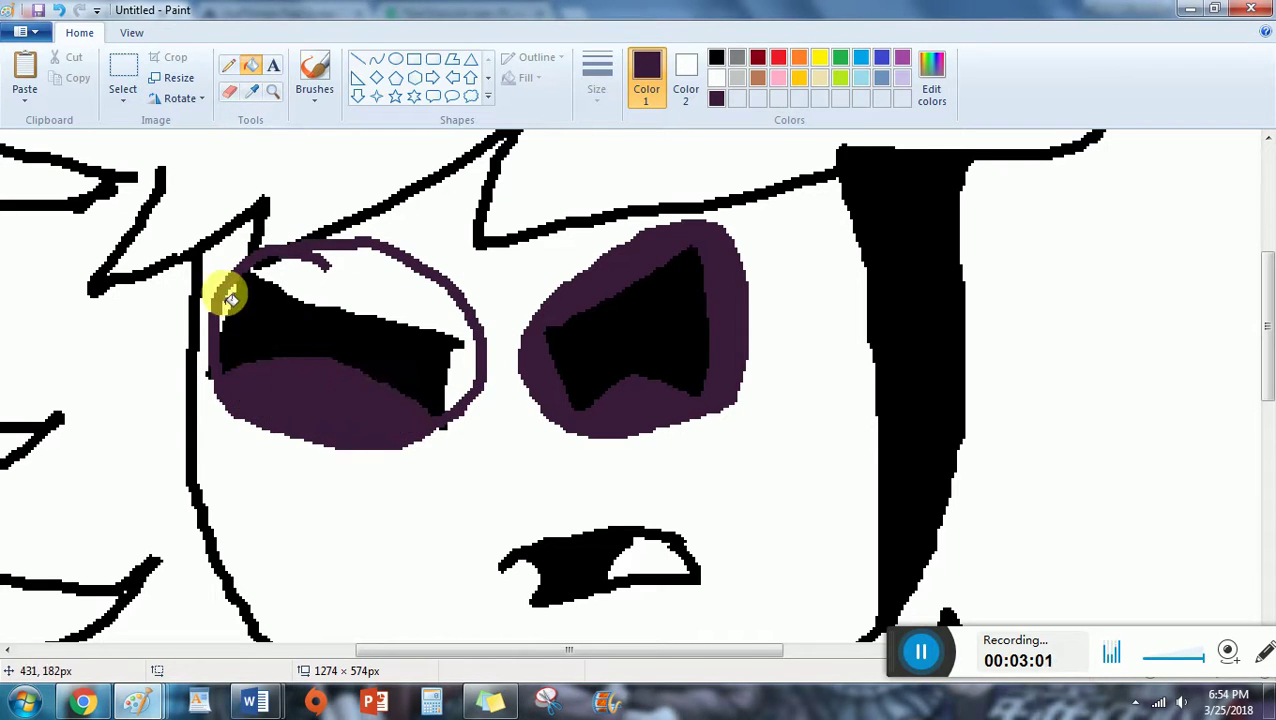
click(322, 279)
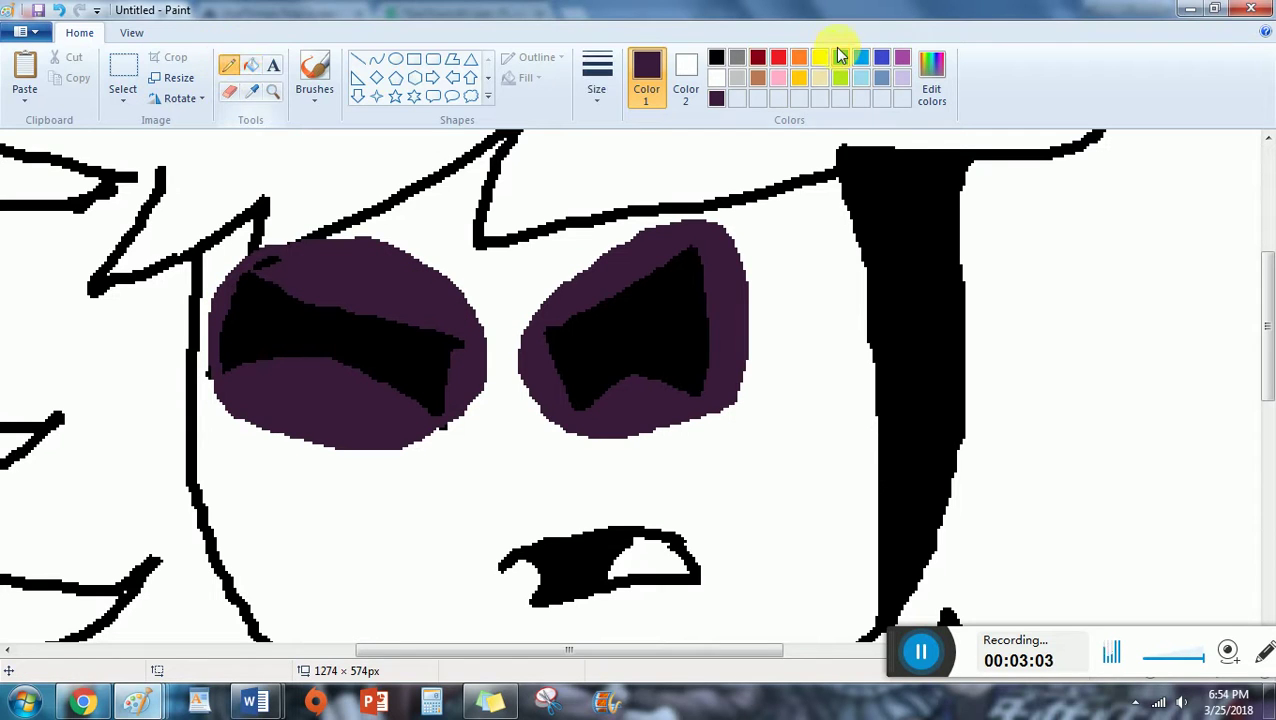
Retouch the edges of both black eyes and the hair line above the left eye in black.
click(716, 57)
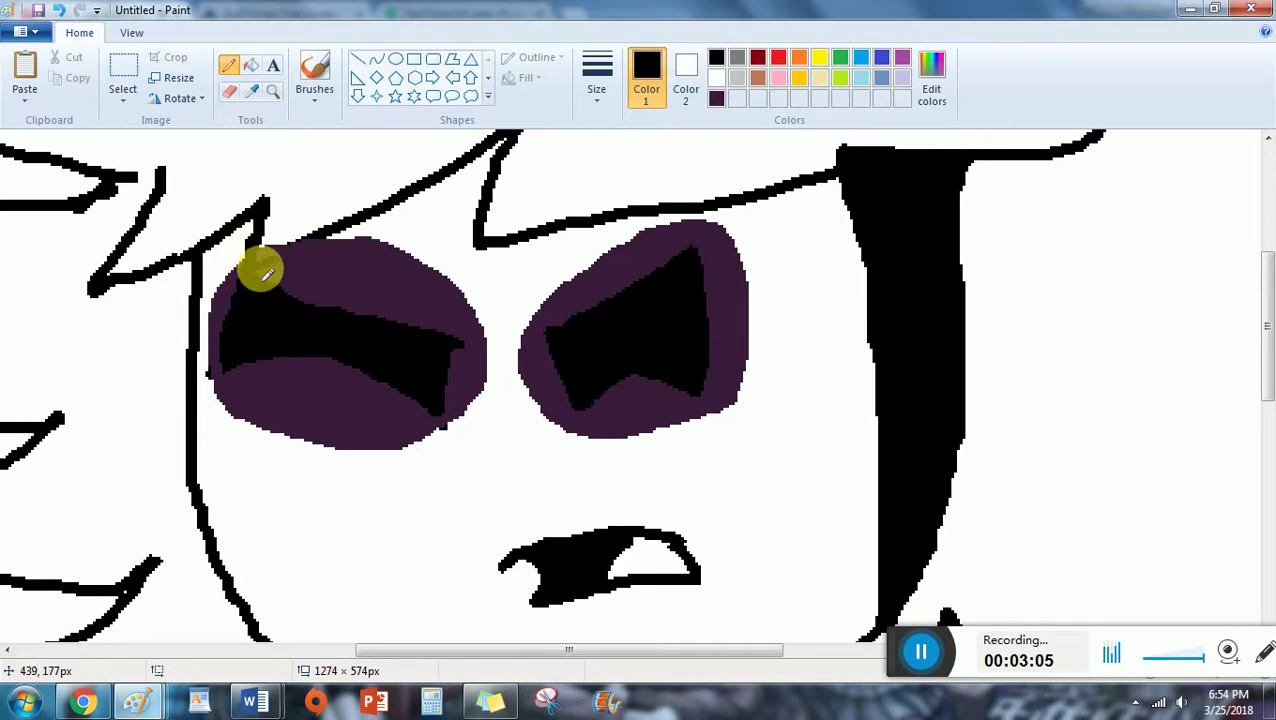
drag(262, 272, 327, 228)
mouse_move(216, 377)
mouse_down()
mouse_move(242, 285)
mouse_move(200, 358)
mouse_move(423, 406)
mouse_move(445, 355)
mouse_up()
mouse_move(548, 333)
mouse_down()
mouse_move(684, 251)
mouse_move(707, 385)
mouse_move(592, 399)
mouse_move(563, 371)
mouse_up()
Draw red blood with two drips below the mouth and a red line along its upper edge.
scroll(553, 340, down, 3)
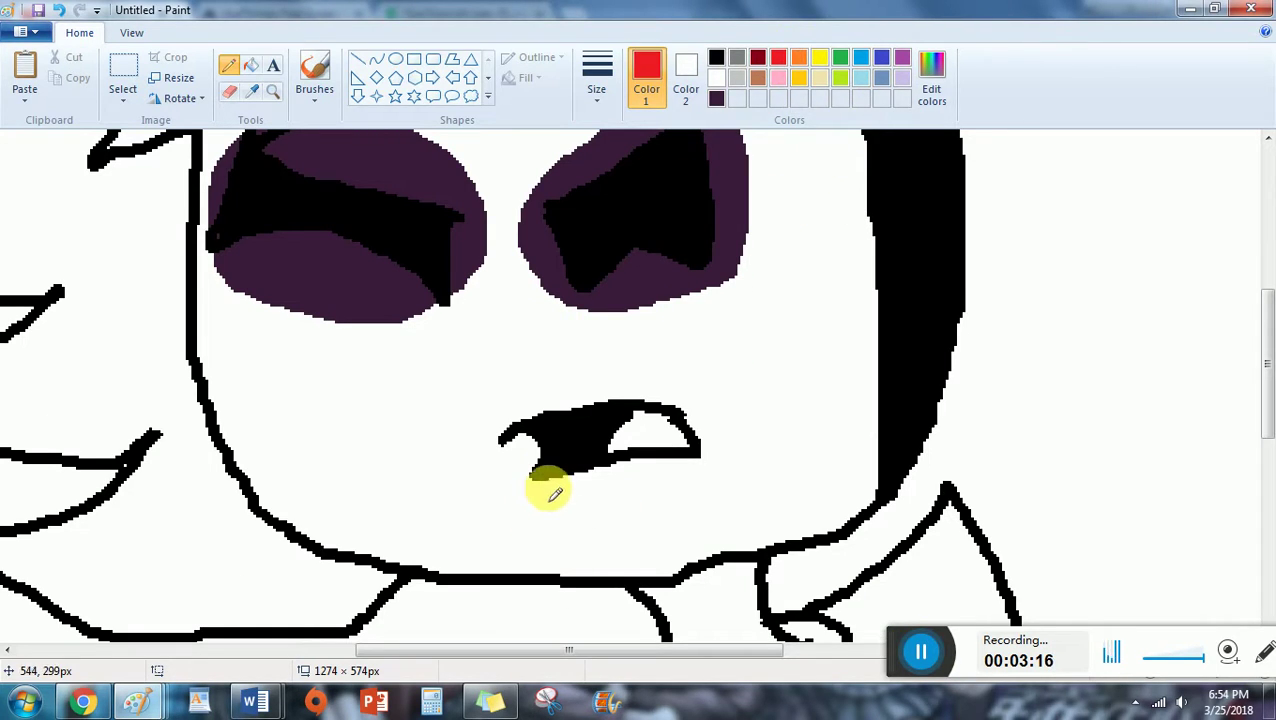
mouse_move(570, 483)
mouse_down()
mouse_move(621, 467)
mouse_move(604, 512)
mouse_up()
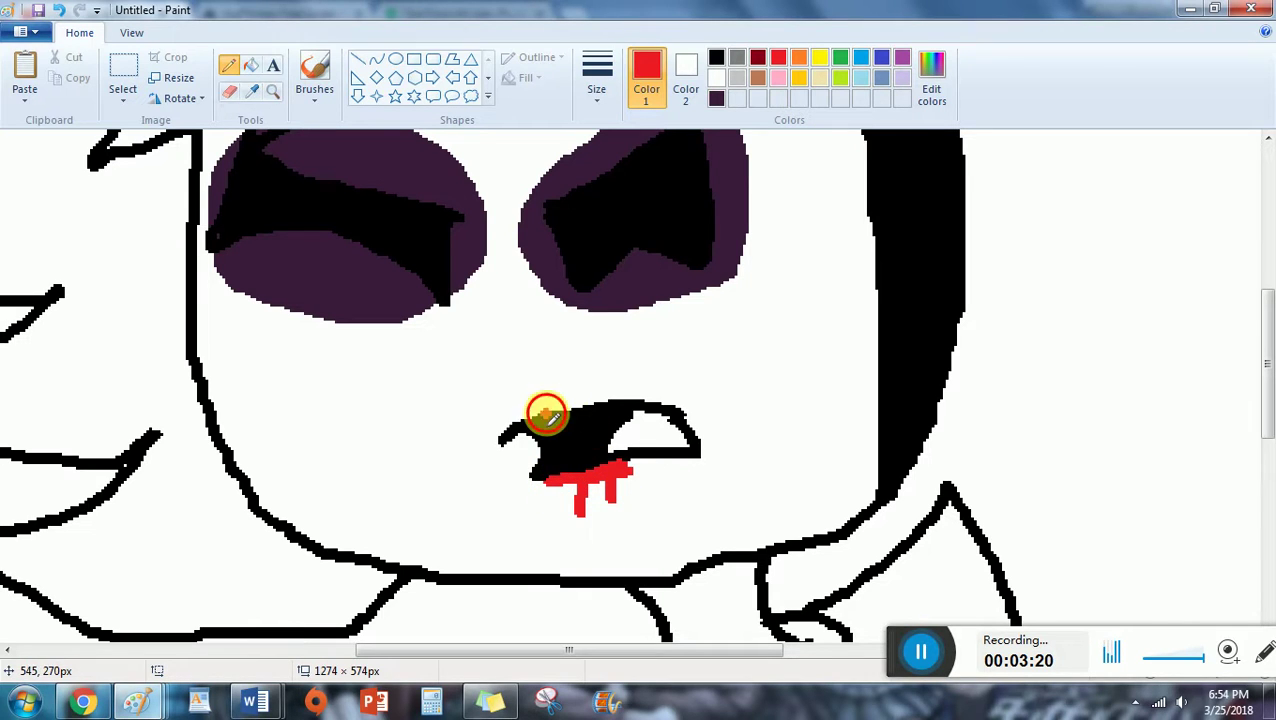
mouse_move(547, 415)
mouse_down()
mouse_move(607, 407)
mouse_move(562, 415)
mouse_up()
scroll(592, 400, down, 5)
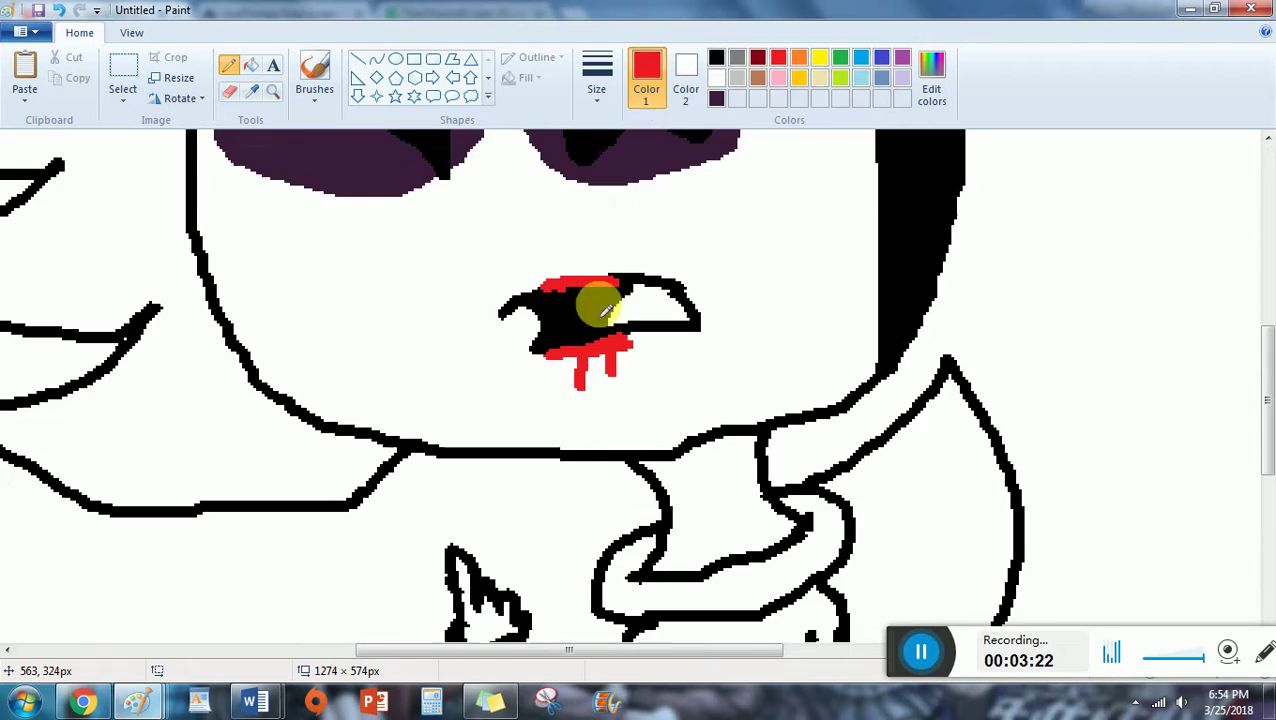
click(716, 78)
click(657, 76)
Switch to YouTube in Chrome, search for "the haunting set it off", play the lyrics video and return to Paint.
click(83, 703)
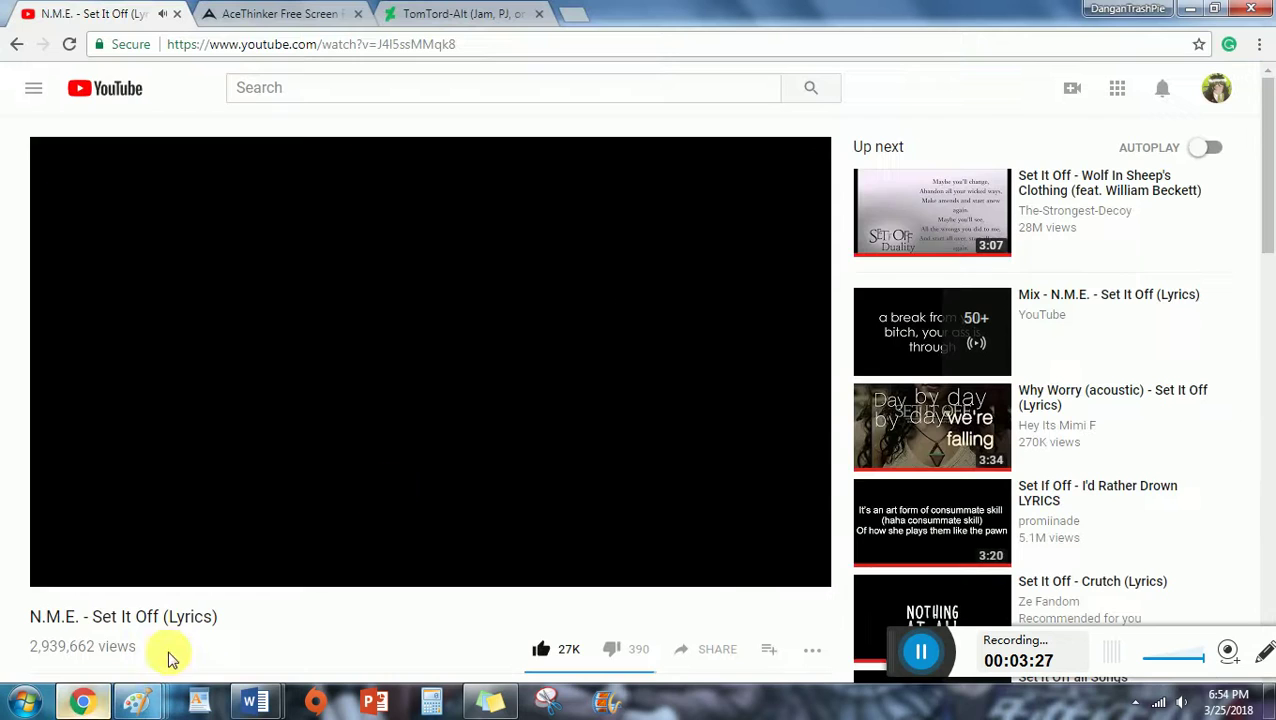
scroll(897, 213, down, 2)
scroll(900, 218, down, 4)
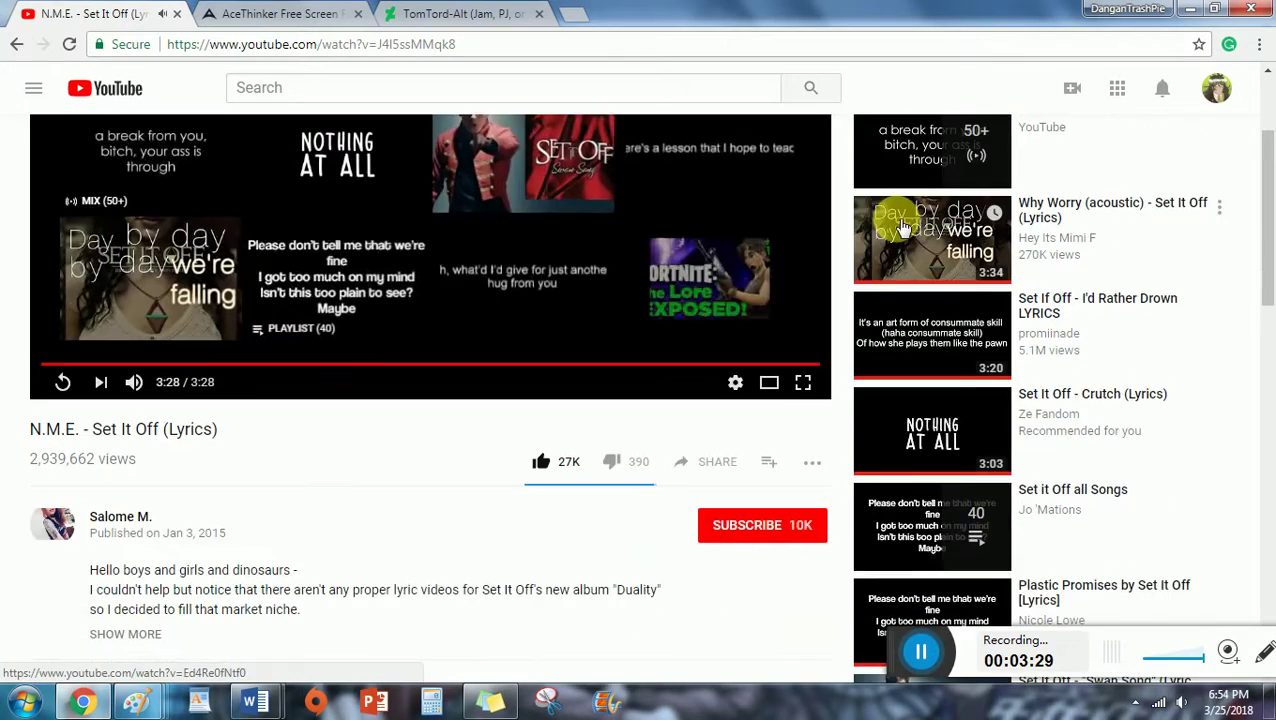
scroll(809, 364, down, 5)
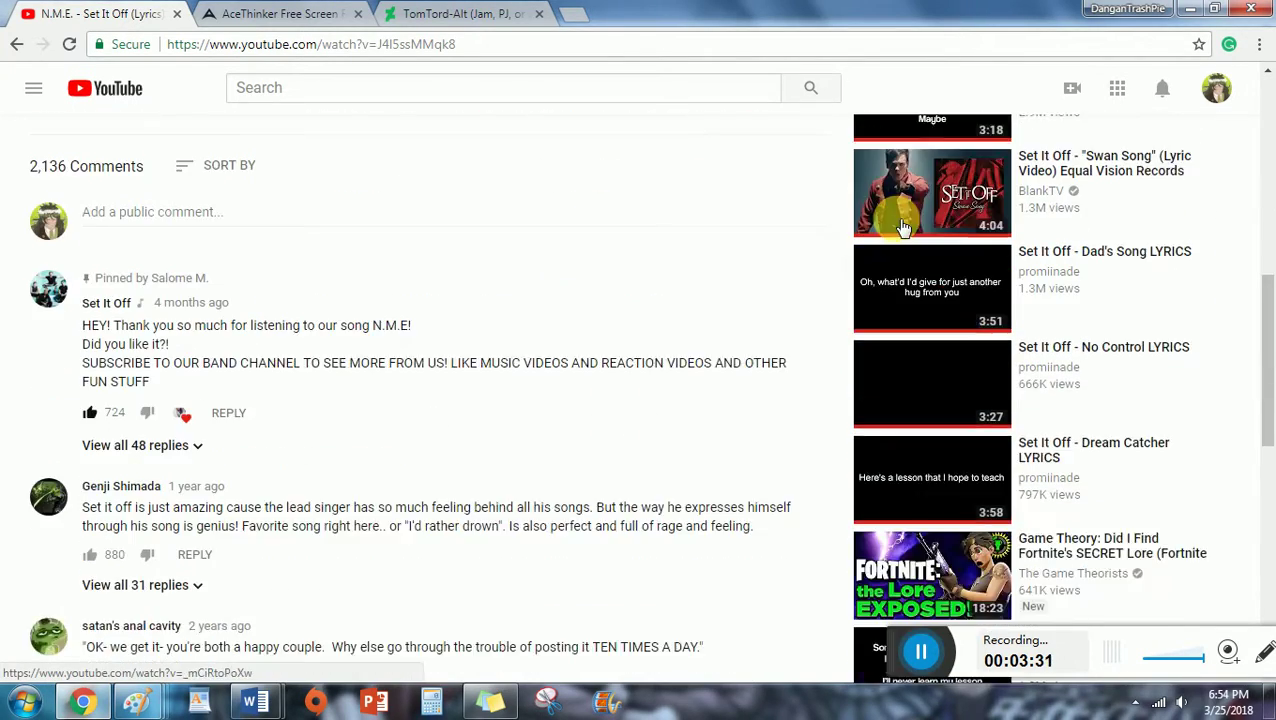
scroll(809, 372, down, 5)
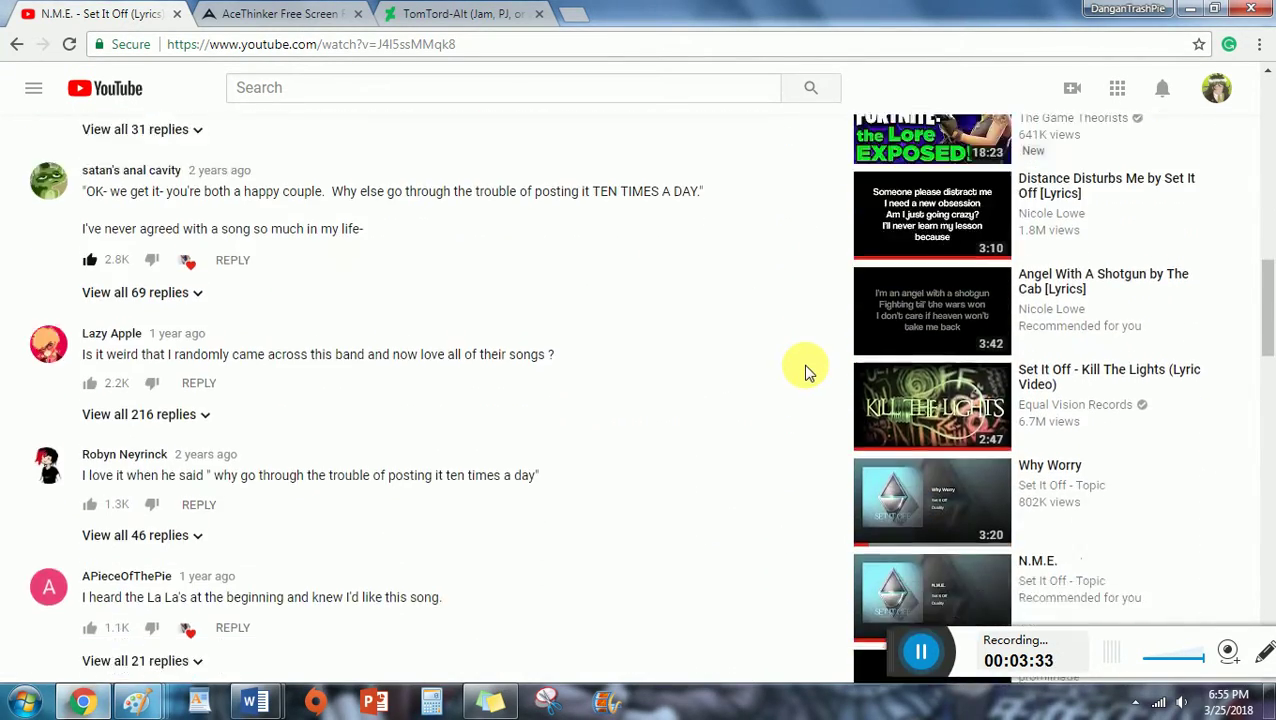
scroll(812, 372, down, 2)
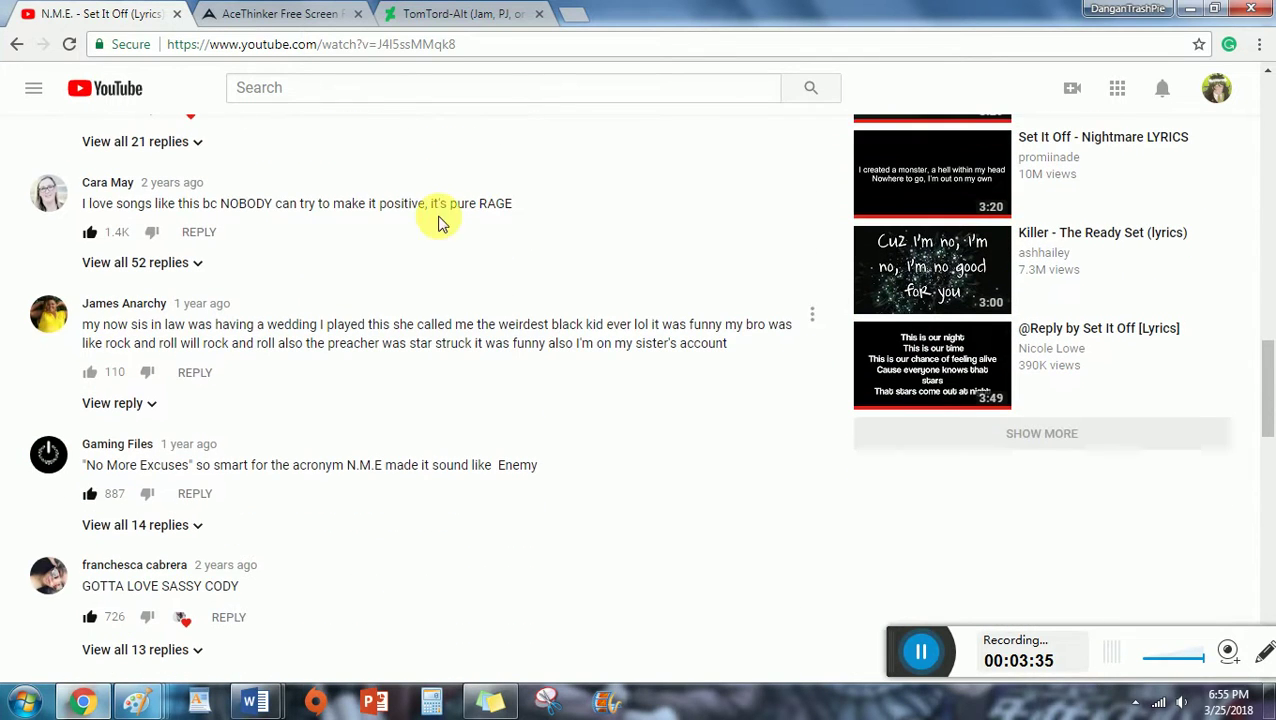
click(343, 92)
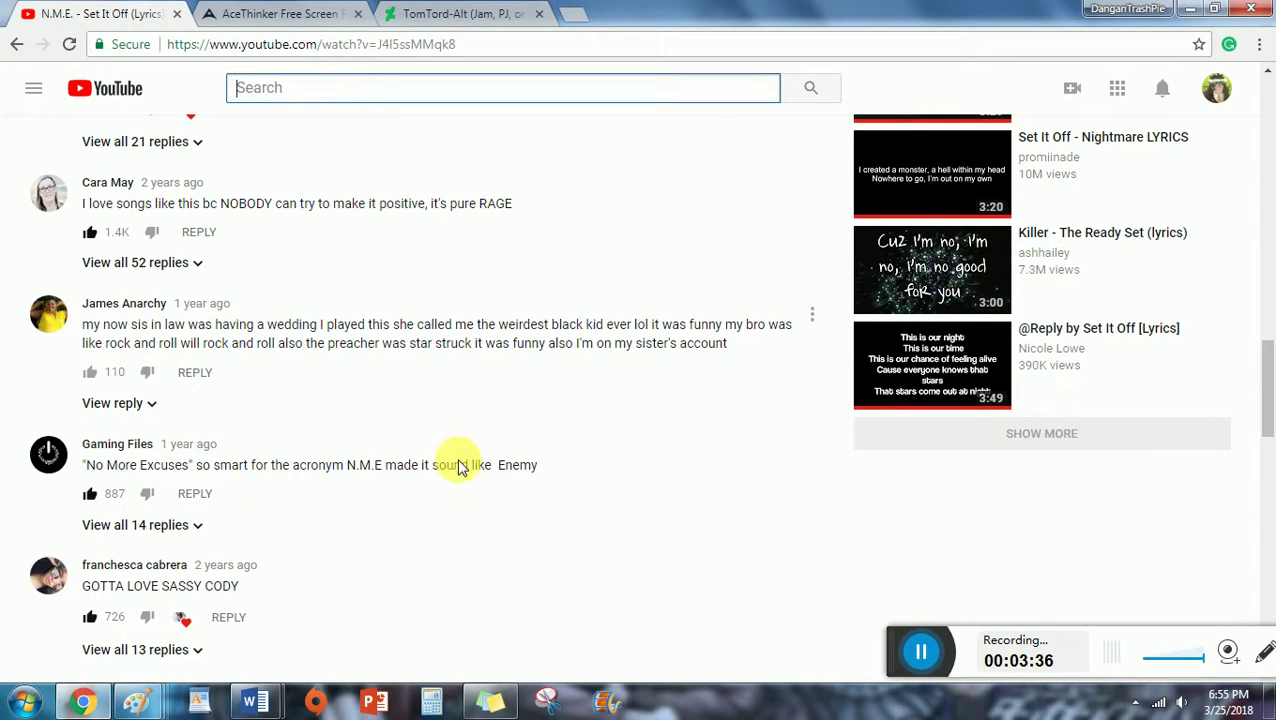
click(921, 651)
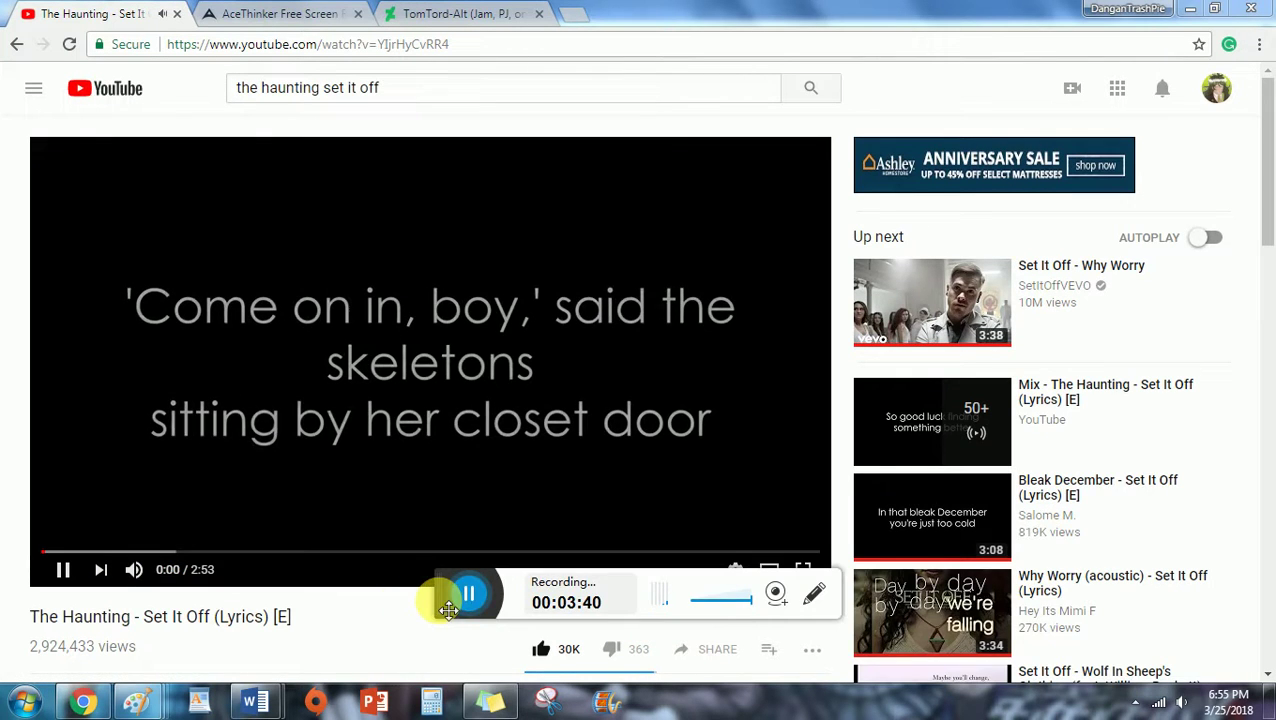
drag(448, 610, 686, 646)
mouse_move(137, 700)
click(490, 625)
scroll(490, 400, up, 3)
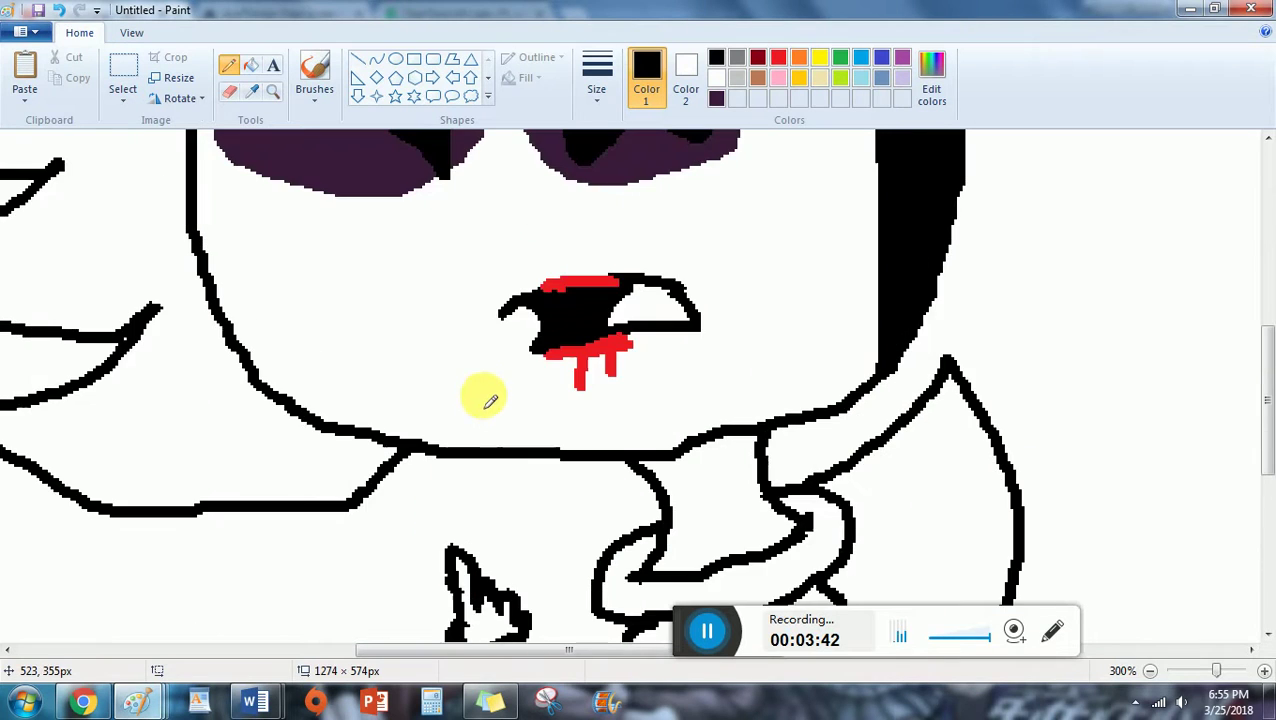
Extend the red line below the mouth to its right corner, and fill all the red strokes with white.
click(778, 57)
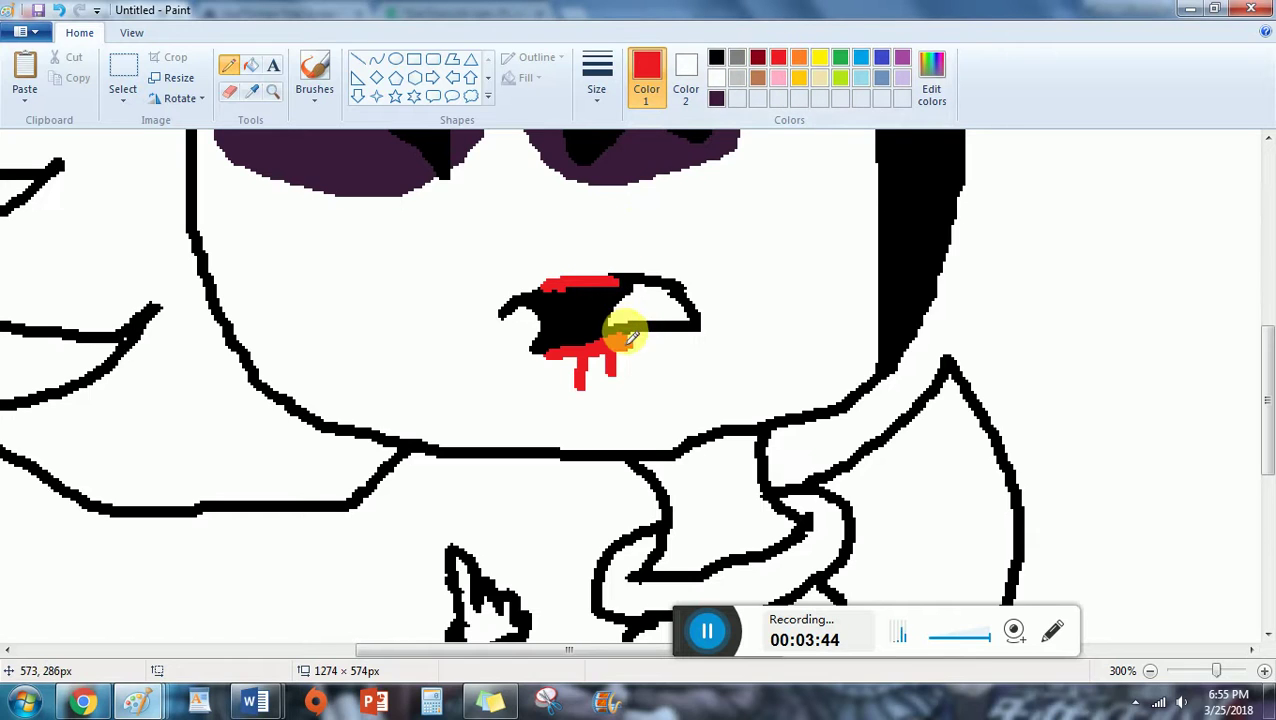
drag(630, 346, 692, 344)
click(250, 65)
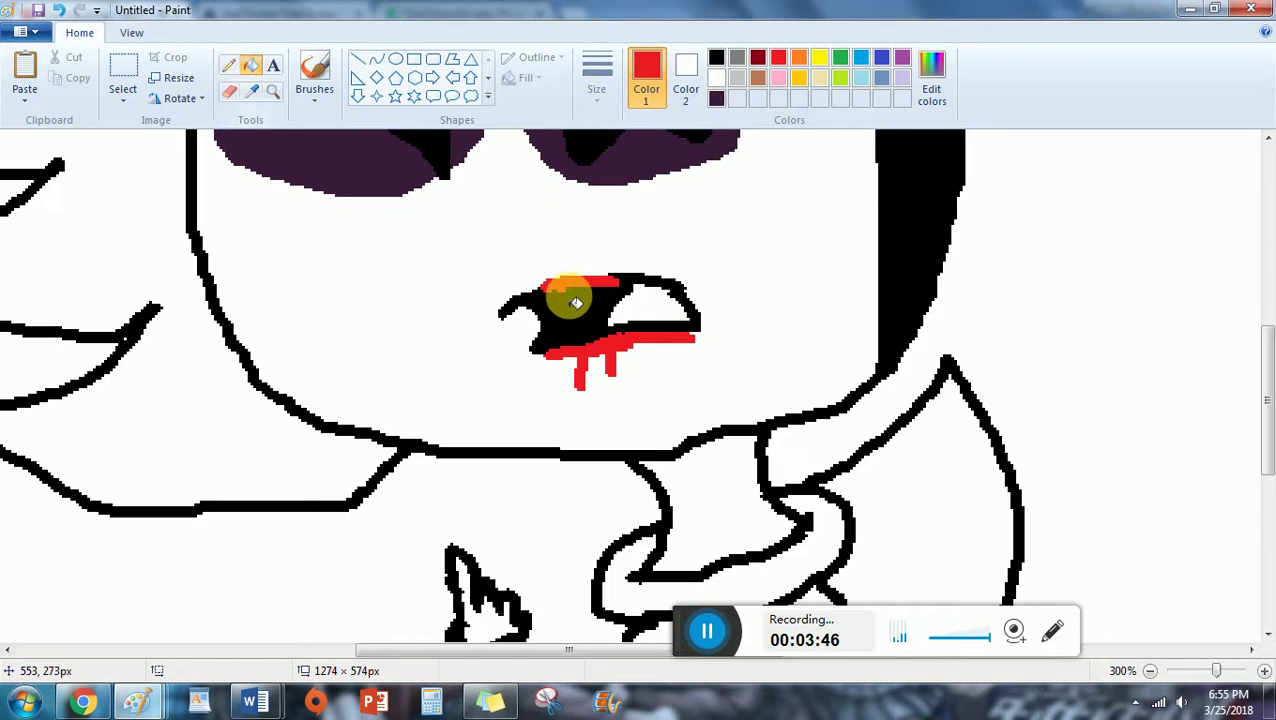
right_click(578, 285)
right_click(590, 345)
click(229, 66)
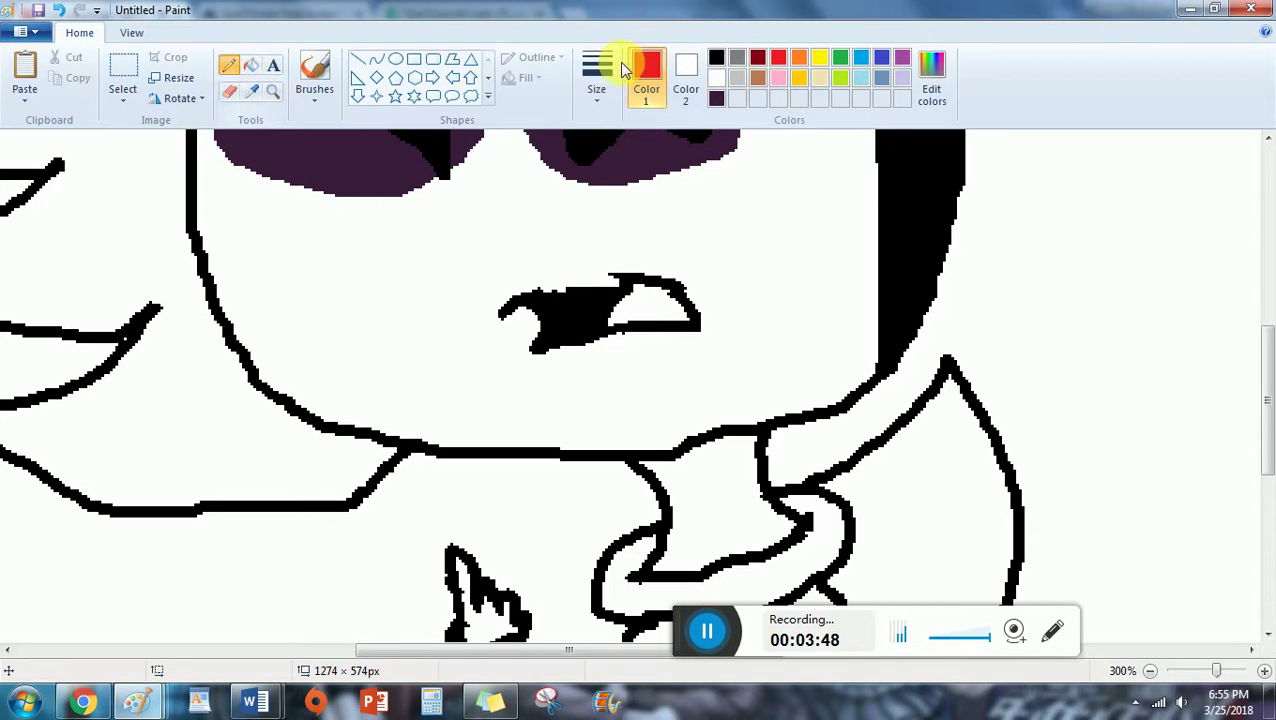
Redraw the mouth's upper edge in black with the pencil at the thickest line size.
click(597, 75)
click(720, 58)
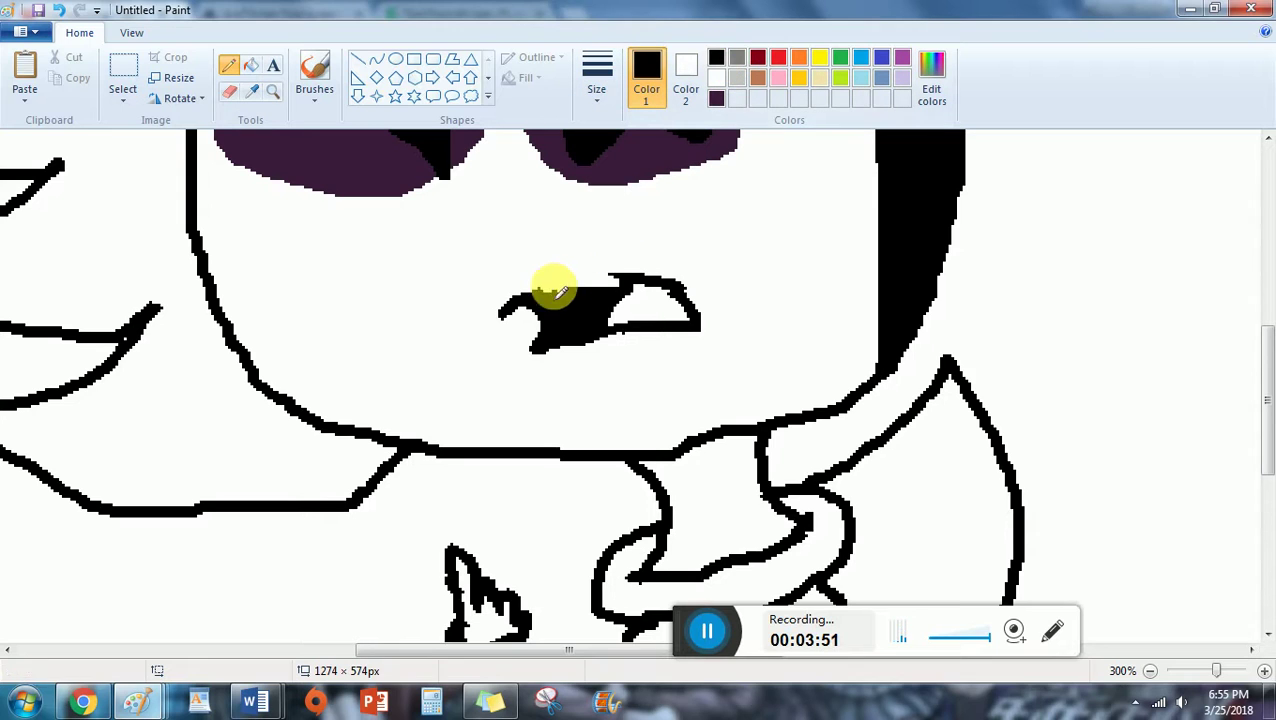
drag(620, 288, 562, 296)
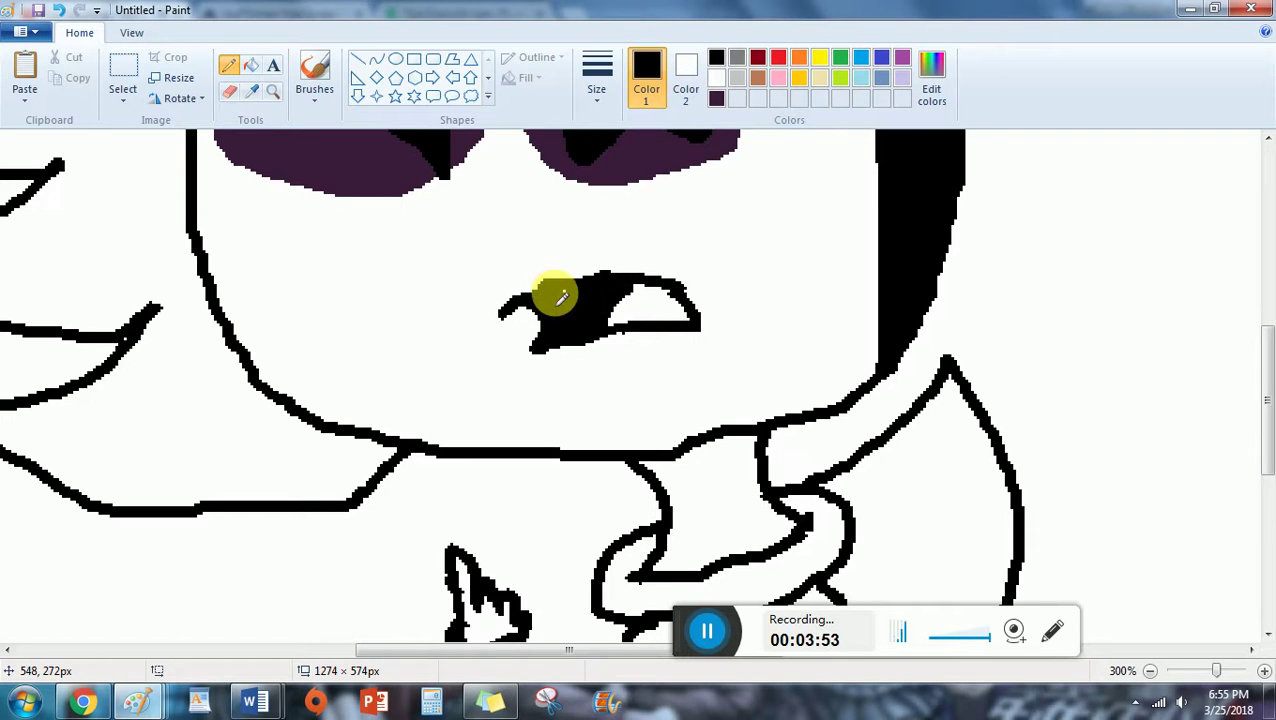
Outline the upper and lower lips in red at the second-thinnest line size, adding short blood drips below the mouth.
click(597, 75)
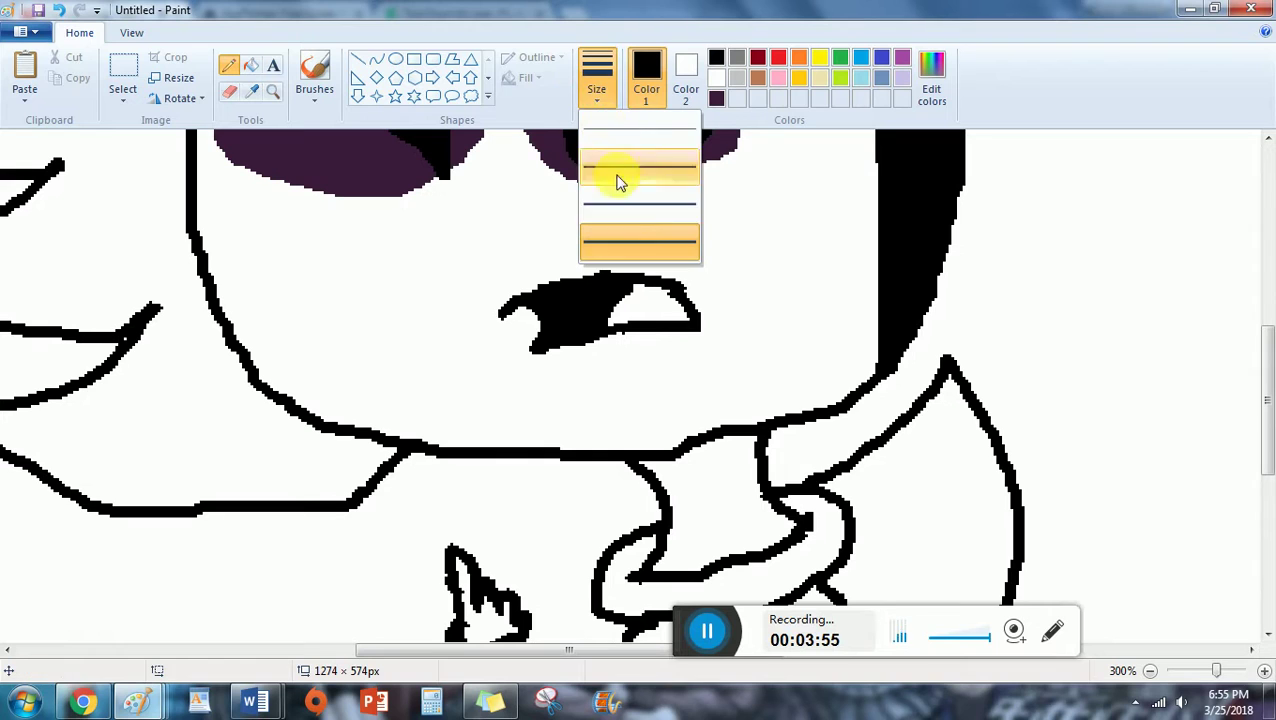
click(621, 172)
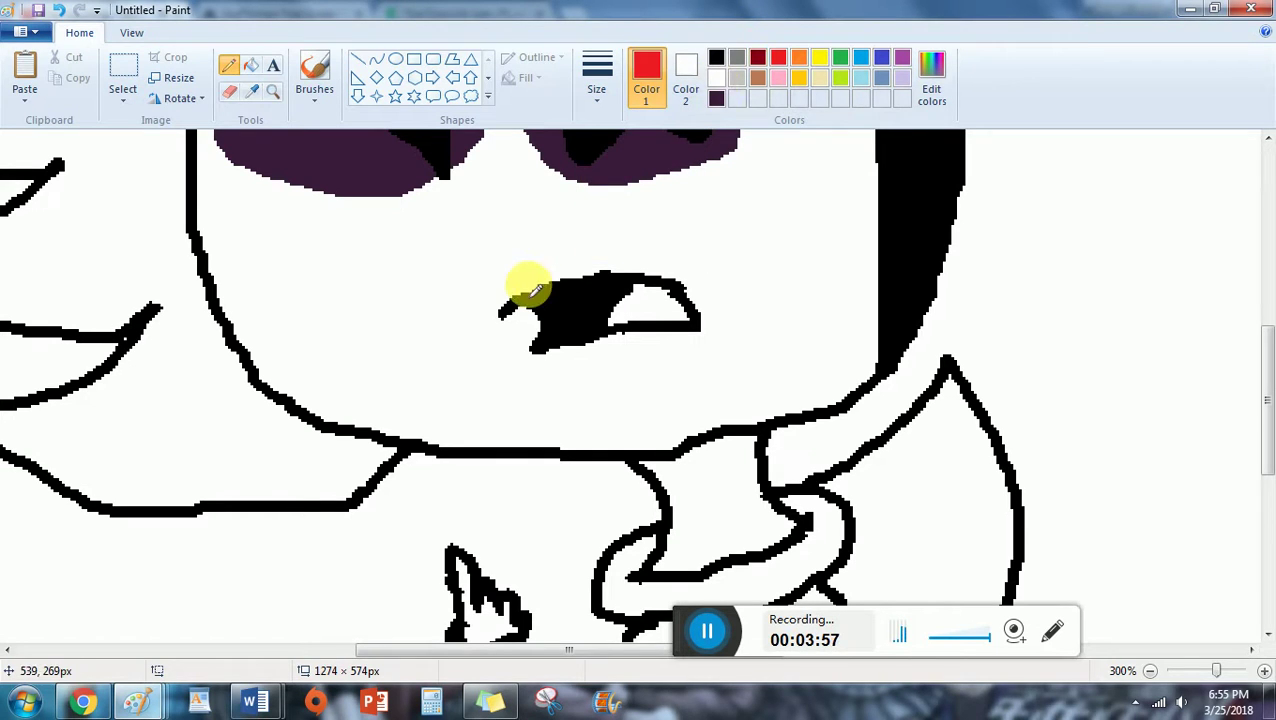
mouse_move(527, 292)
mouse_down()
mouse_move(647, 290)
mouse_move(531, 297)
mouse_move(501, 318)
mouse_move(527, 291)
mouse_move(508, 297)
mouse_move(543, 350)
mouse_move(602, 348)
mouse_up()
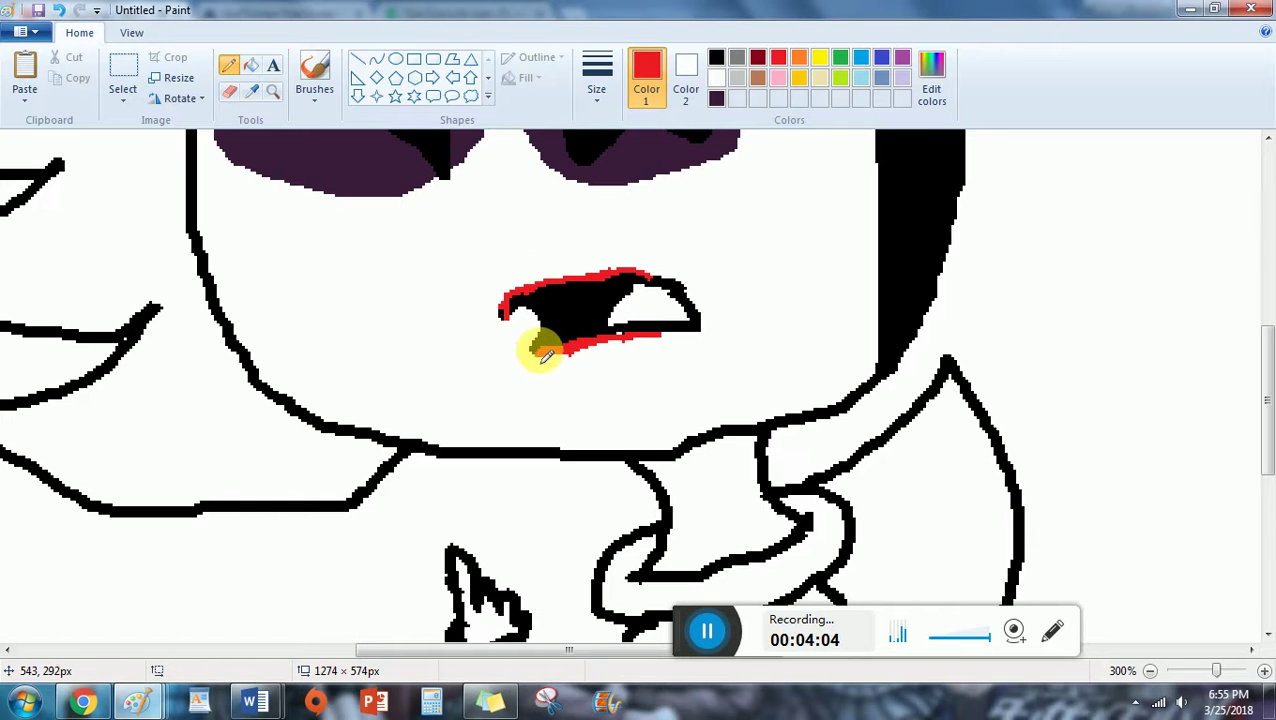
mouse_move(541, 353)
mouse_down()
mouse_move(640, 350)
mouse_move(583, 355)
mouse_move(598, 369)
mouse_move(535, 352)
mouse_move(614, 353)
mouse_up()
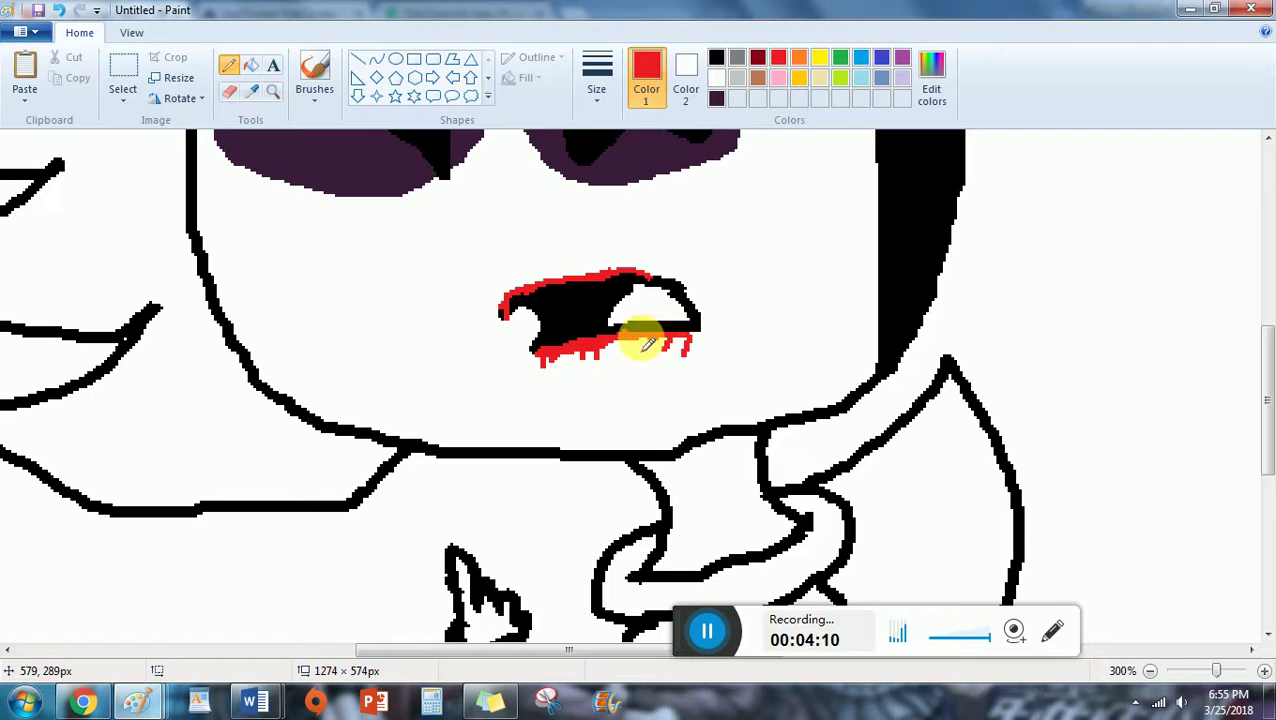
click(649, 277)
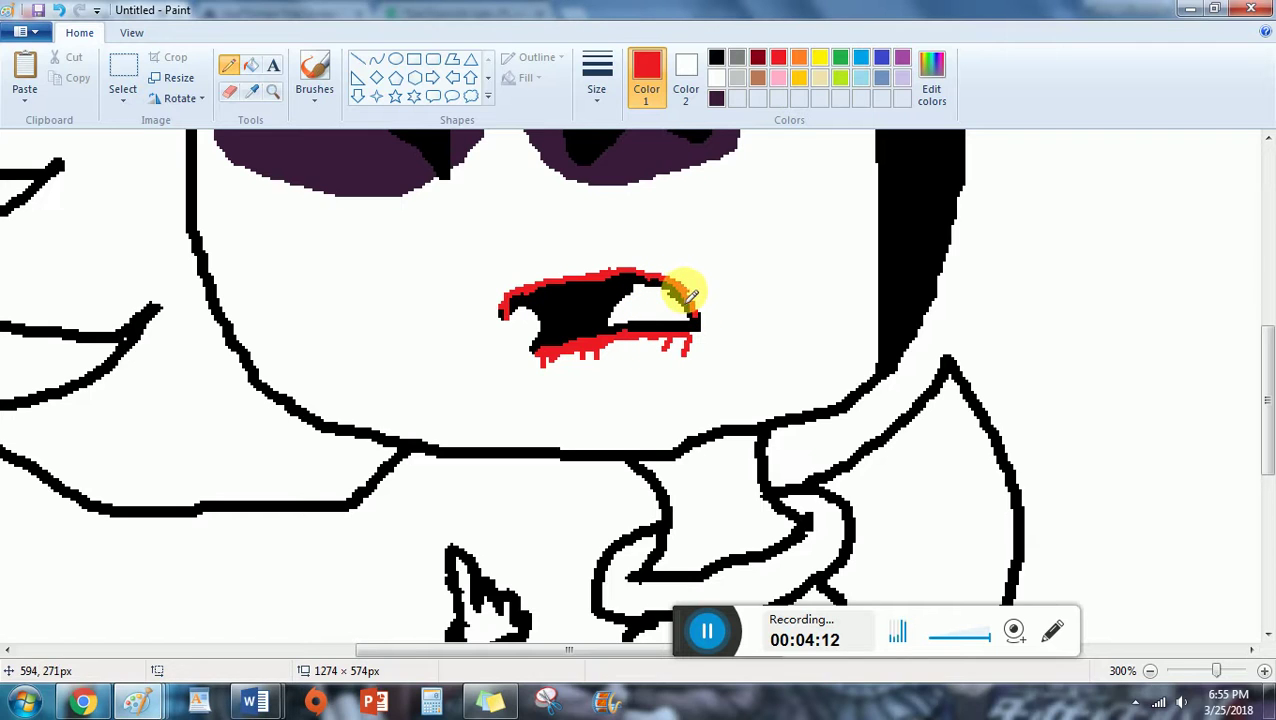
mouse_move(690, 295)
mouse_down()
mouse_move(515, 302)
mouse_move(502, 318)
mouse_up()
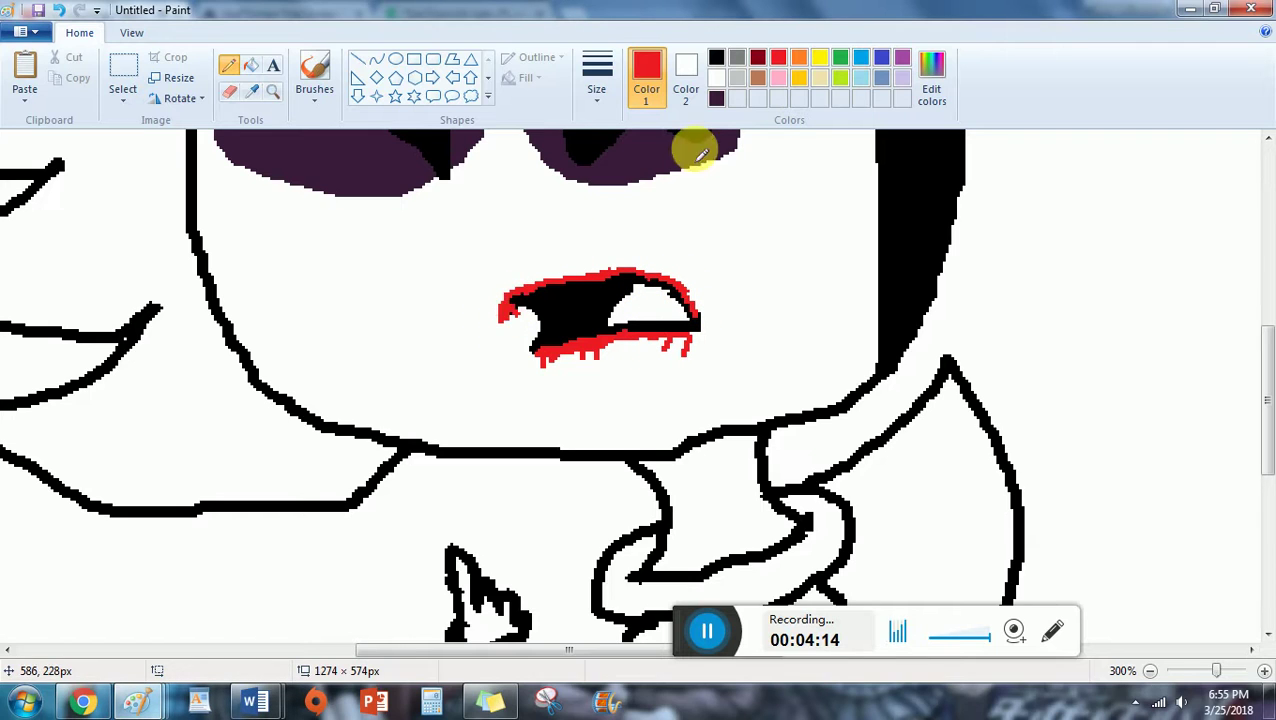
Fill the tongue inside the mouth with light pink, and return to the pencil at the thickest line size.
click(248, 68)
click(685, 70)
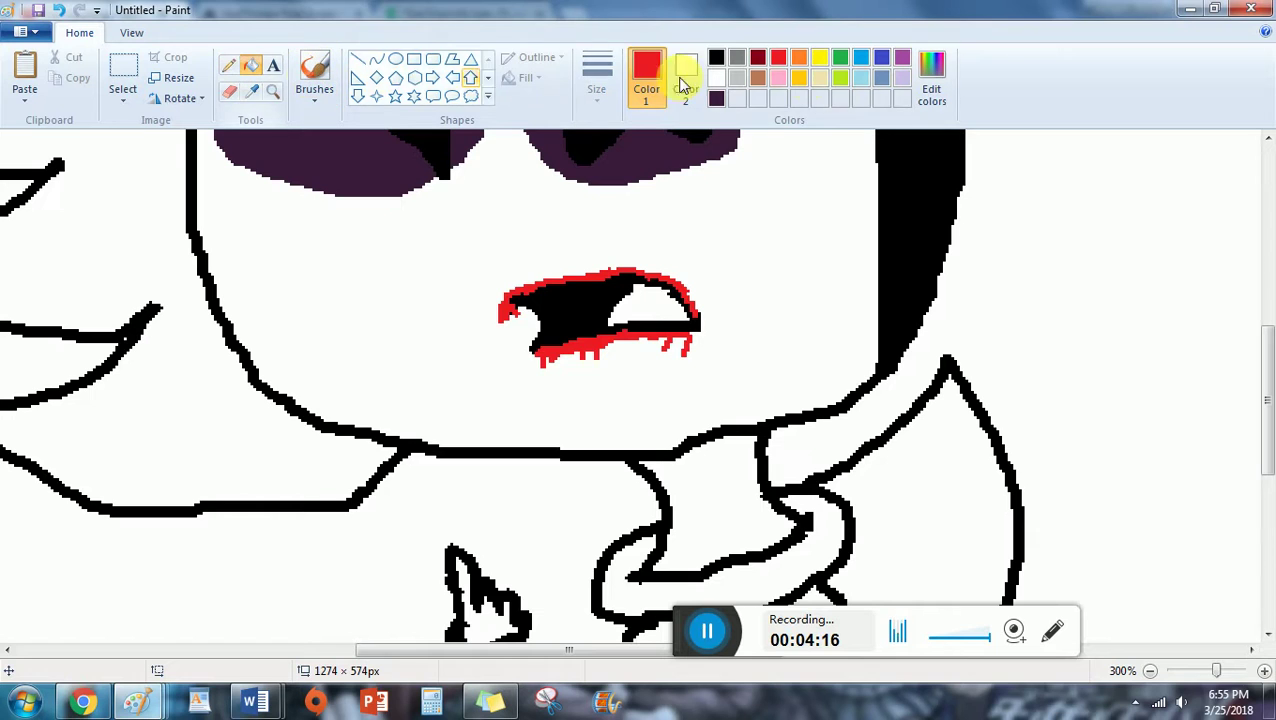
click(778, 85)
click(233, 70)
click(597, 77)
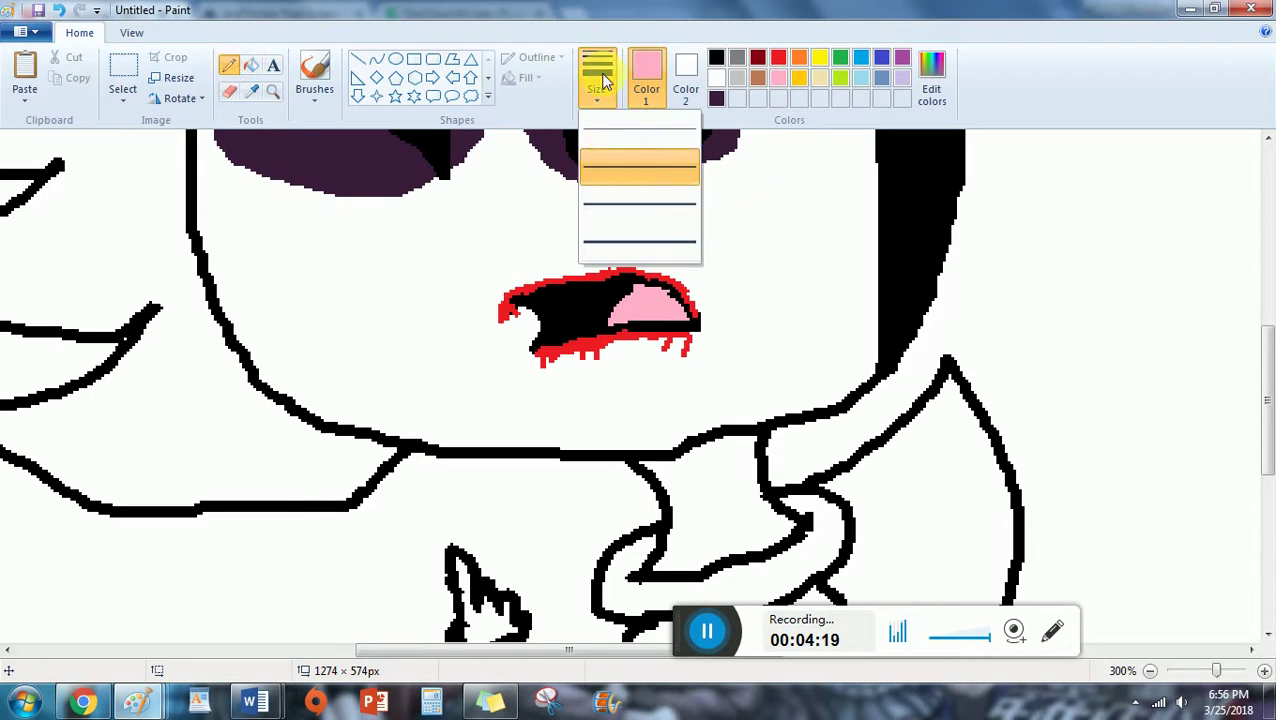
click(616, 245)
Select the whole character and move it into the right half of the canvas.
scroll(608, 270, down, 5)
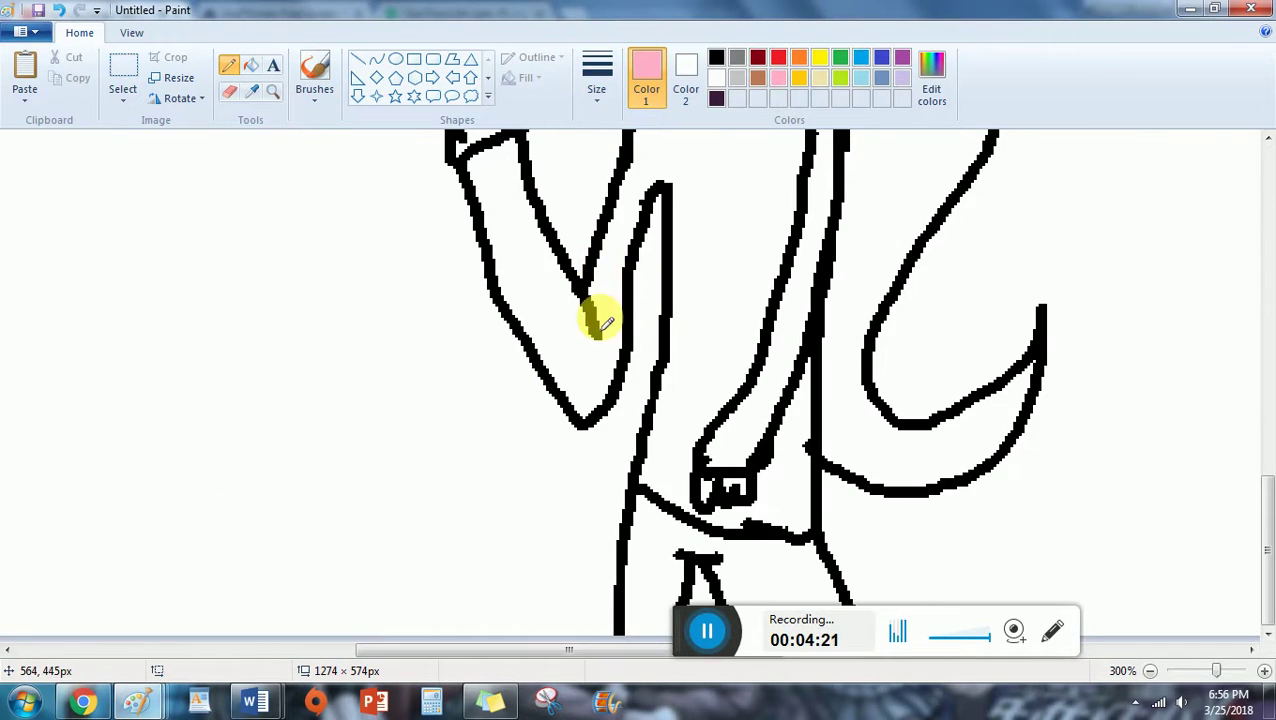
scroll(600, 320, up, 9)
scroll(600, 662, left, 1)
drag(600, 662, 484, 632)
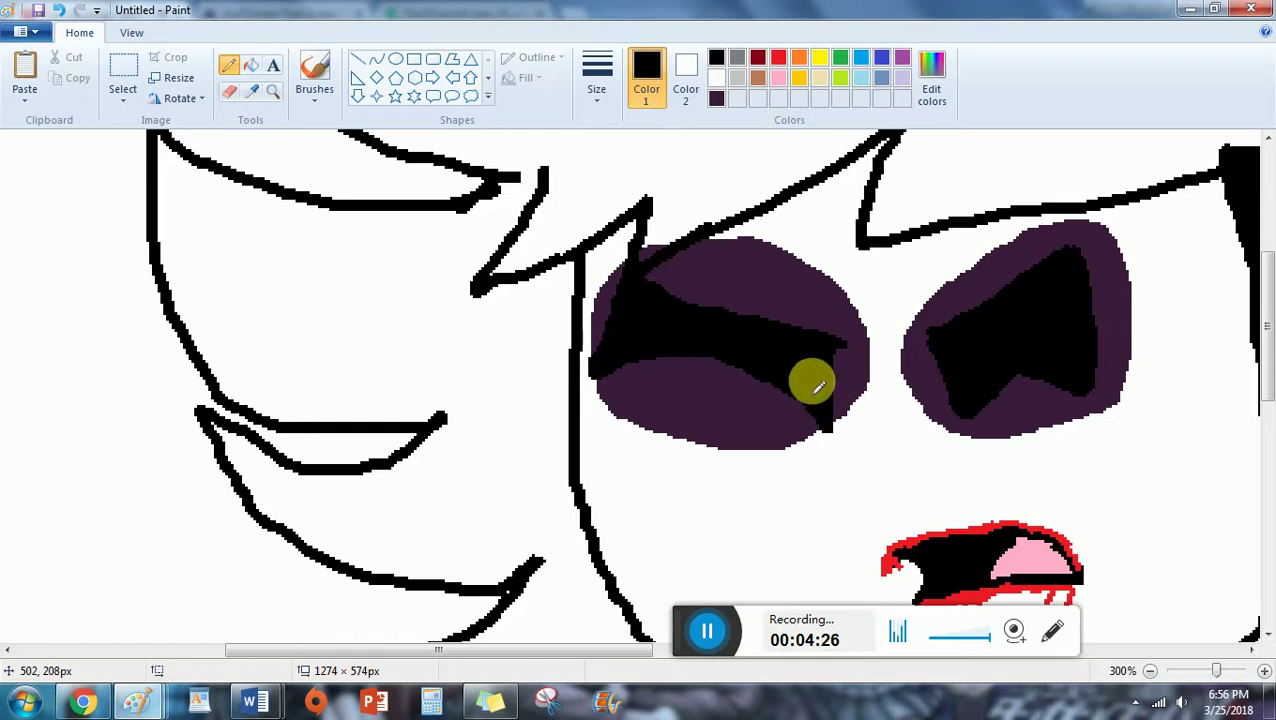
drag(584, 652, 299, 621)
click(131, 32)
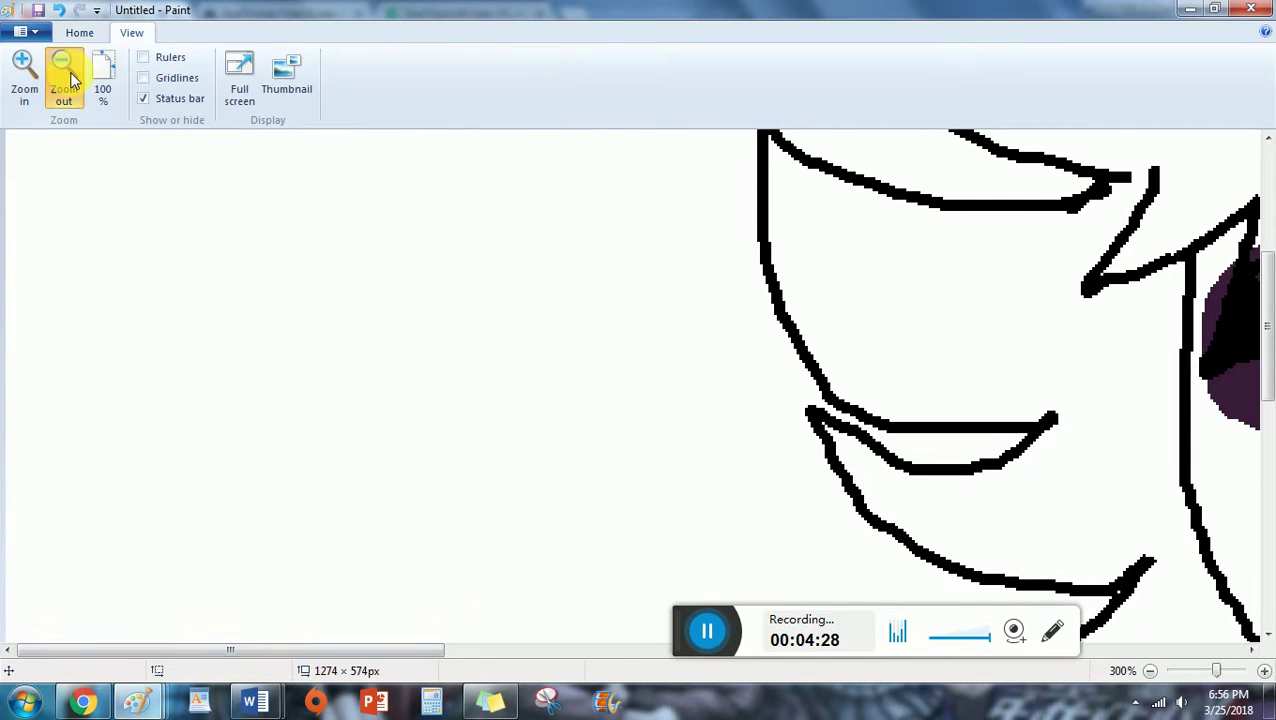
click(64, 75)
click(64, 75)
click(90, 34)
click(131, 32)
click(64, 70)
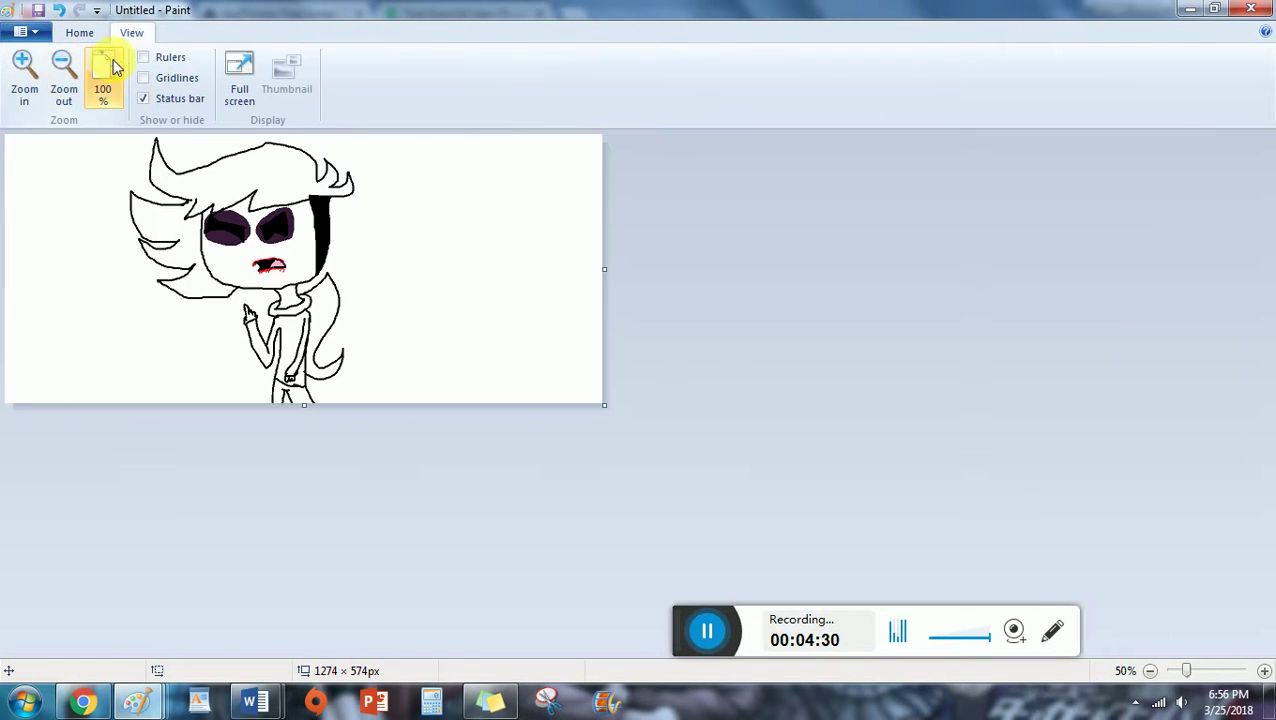
click(80, 33)
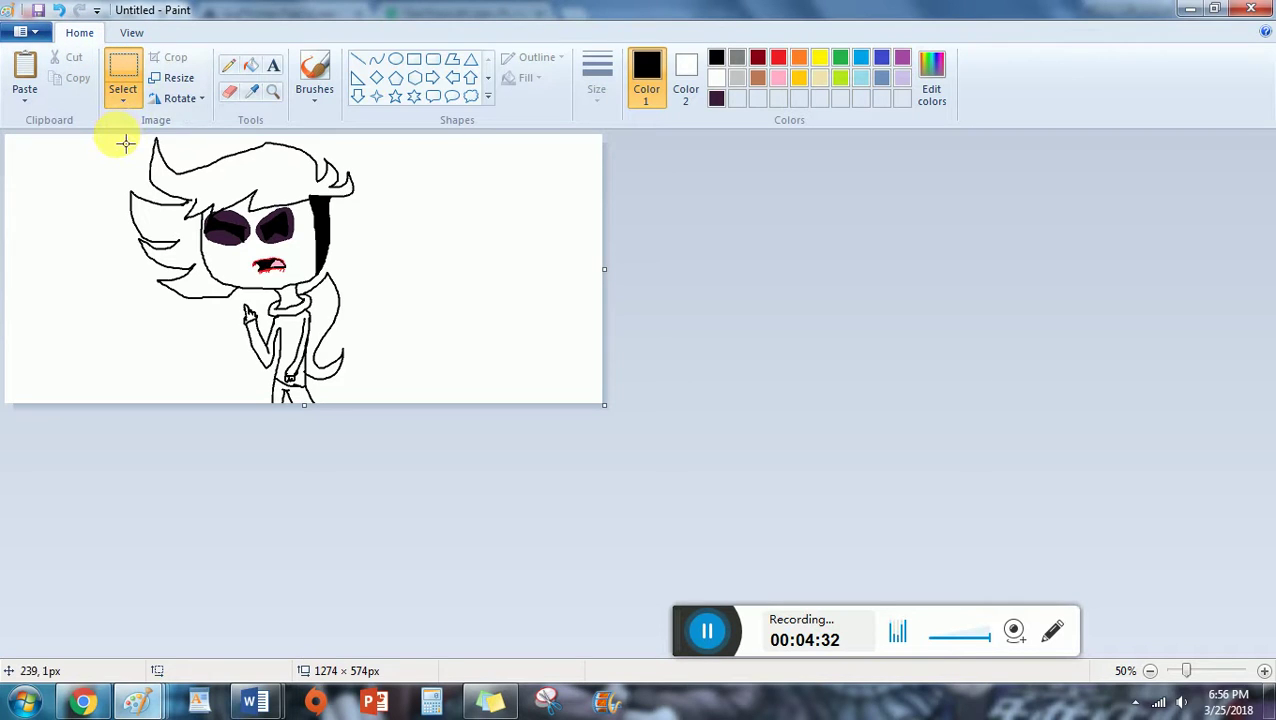
drag(124, 146, 664, 578)
mouse_move(382, 310)
mouse_down()
mouse_move(513, 296)
mouse_move(535, 308)
mouse_up()
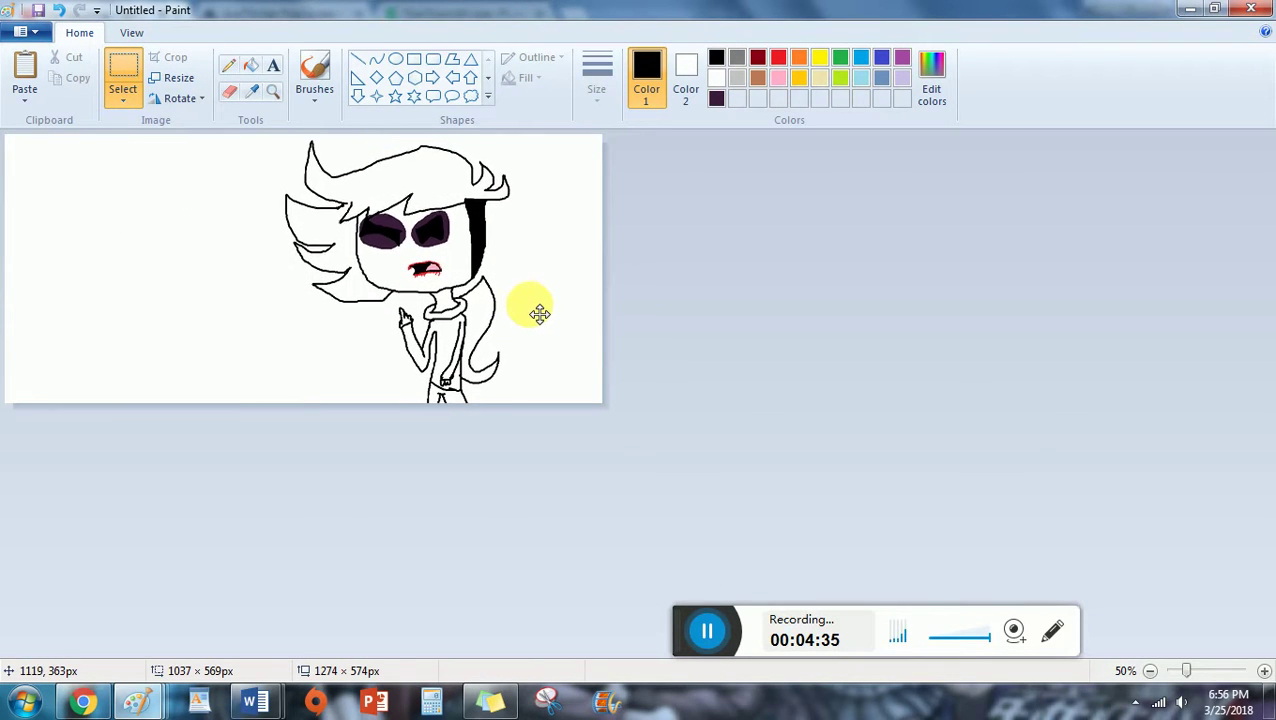
click(219, 228)
Draw a wavy light gray cloud outline along the character's left side and three small bubbles beside it.
click(226, 66)
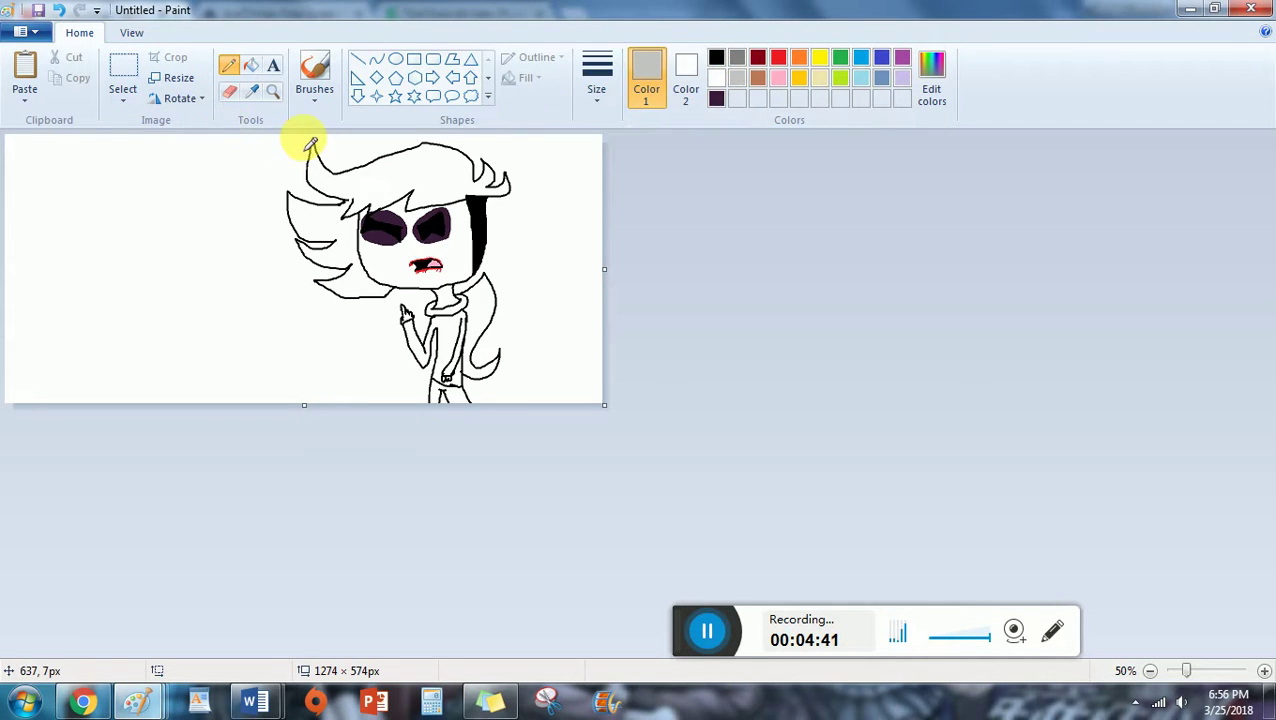
mouse_move(292, 148)
mouse_down()
mouse_move(255, 277)
mouse_move(356, 438)
mouse_move(307, 380)
mouse_move(277, 377)
mouse_up()
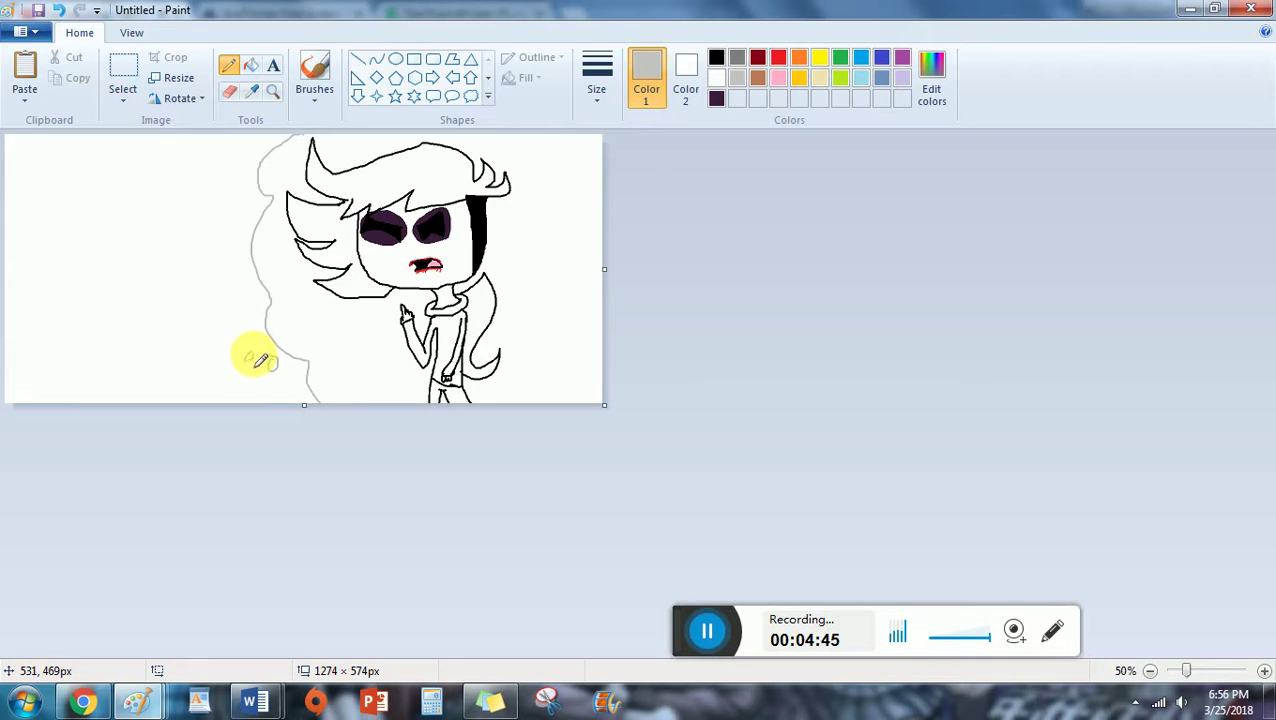
drag(232, 336, 226, 321)
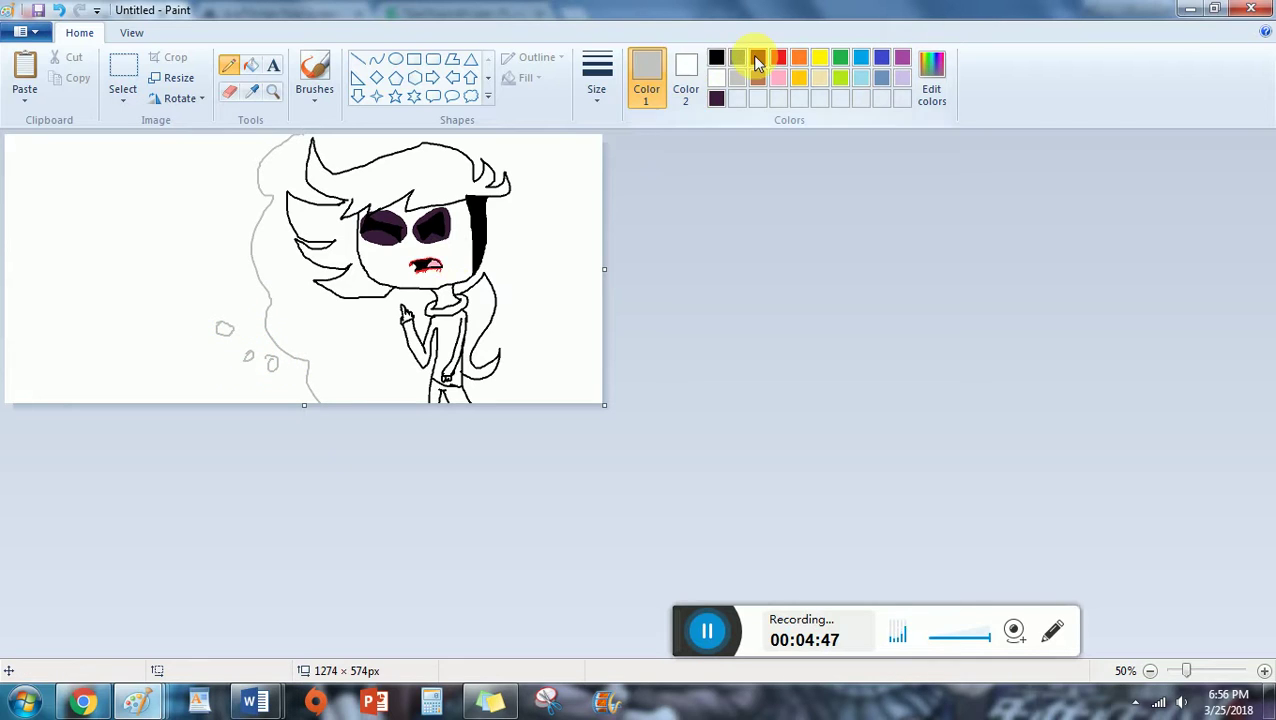
Draw a small light blue tear outline at the outer corner of each eye at the thinnest line size.
click(717, 62)
click(131, 32)
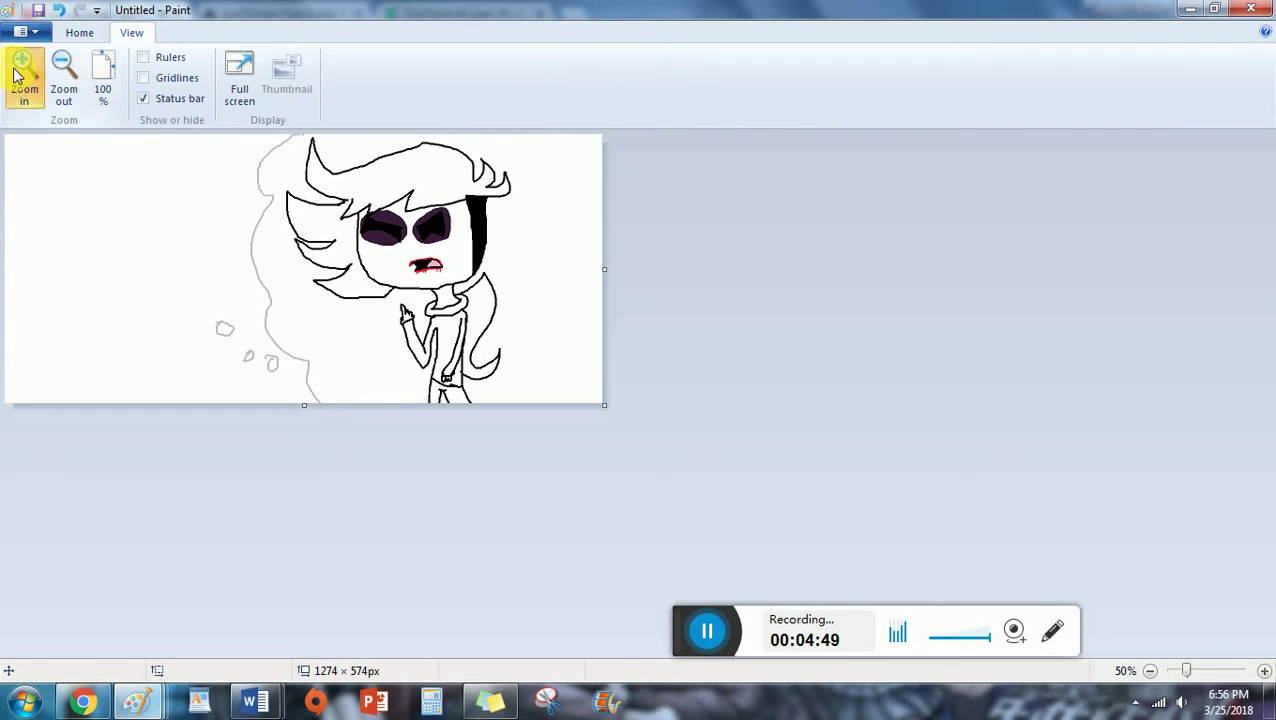
click(20, 72)
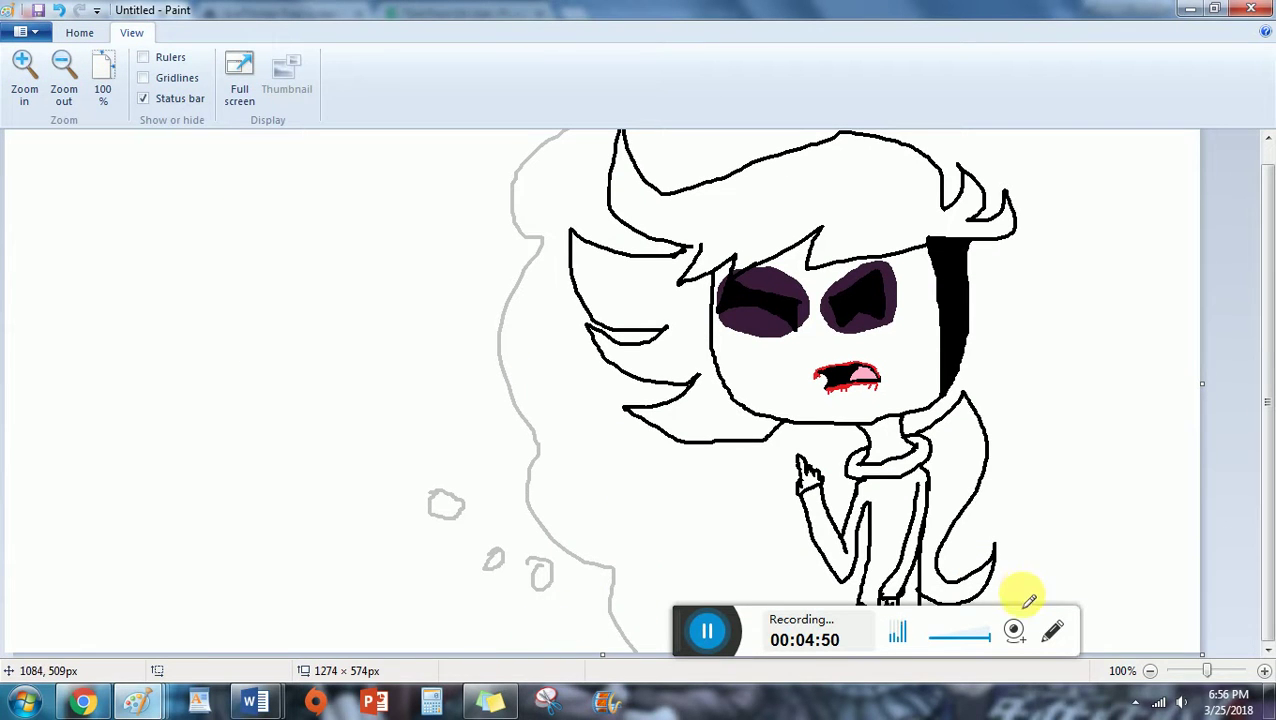
drag(685, 640, 955, 630)
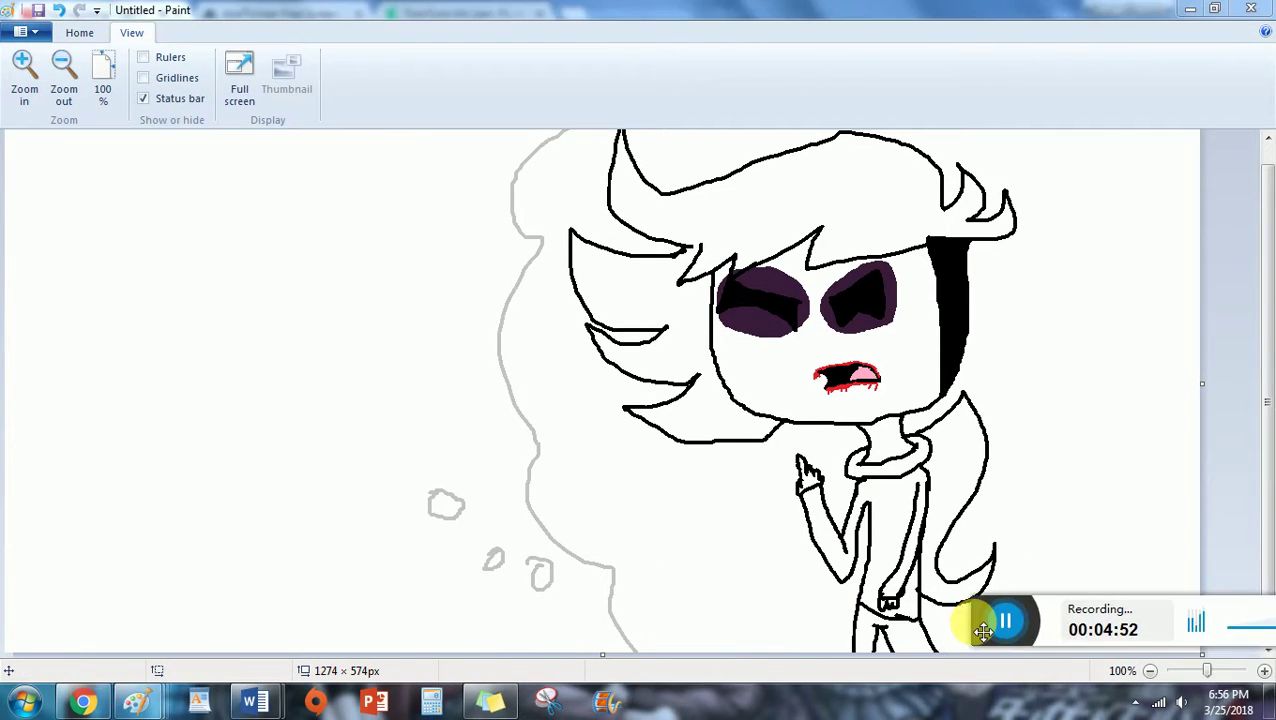
click(24, 72)
drag(291, 652, 841, 649)
scroll(580, 414, down, 1)
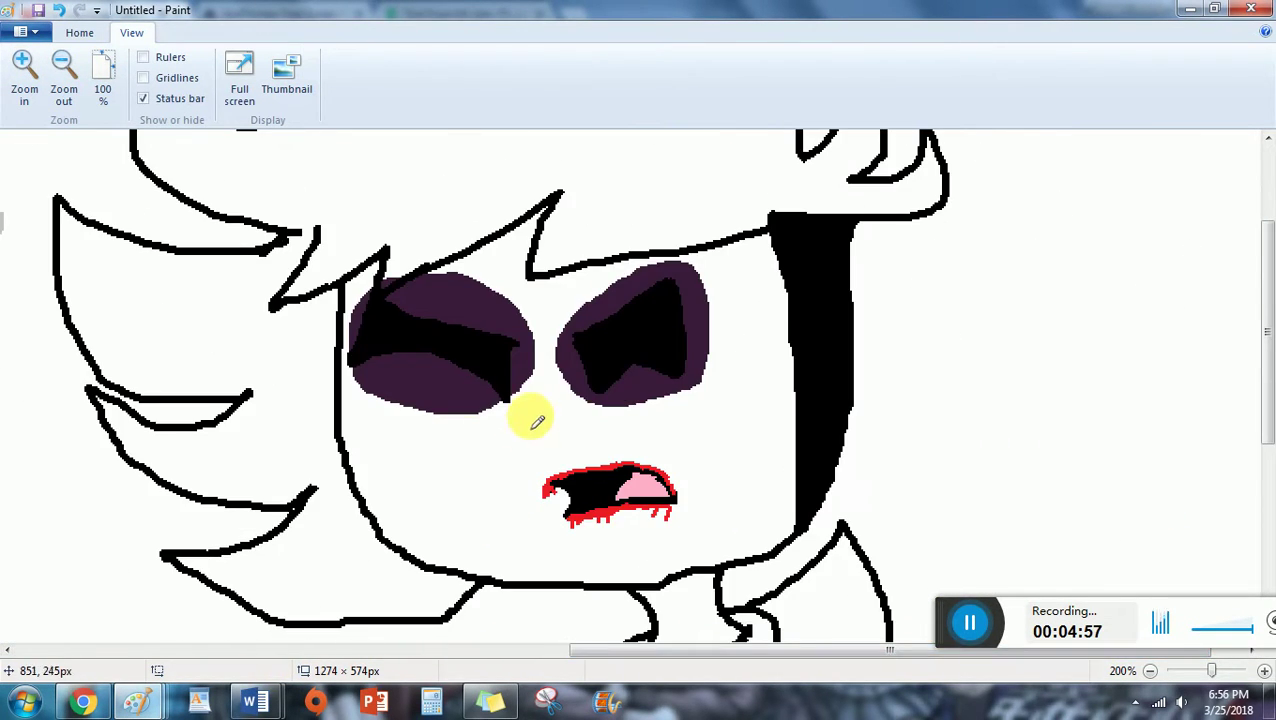
click(85, 32)
scroll(669, 290, down, 3)
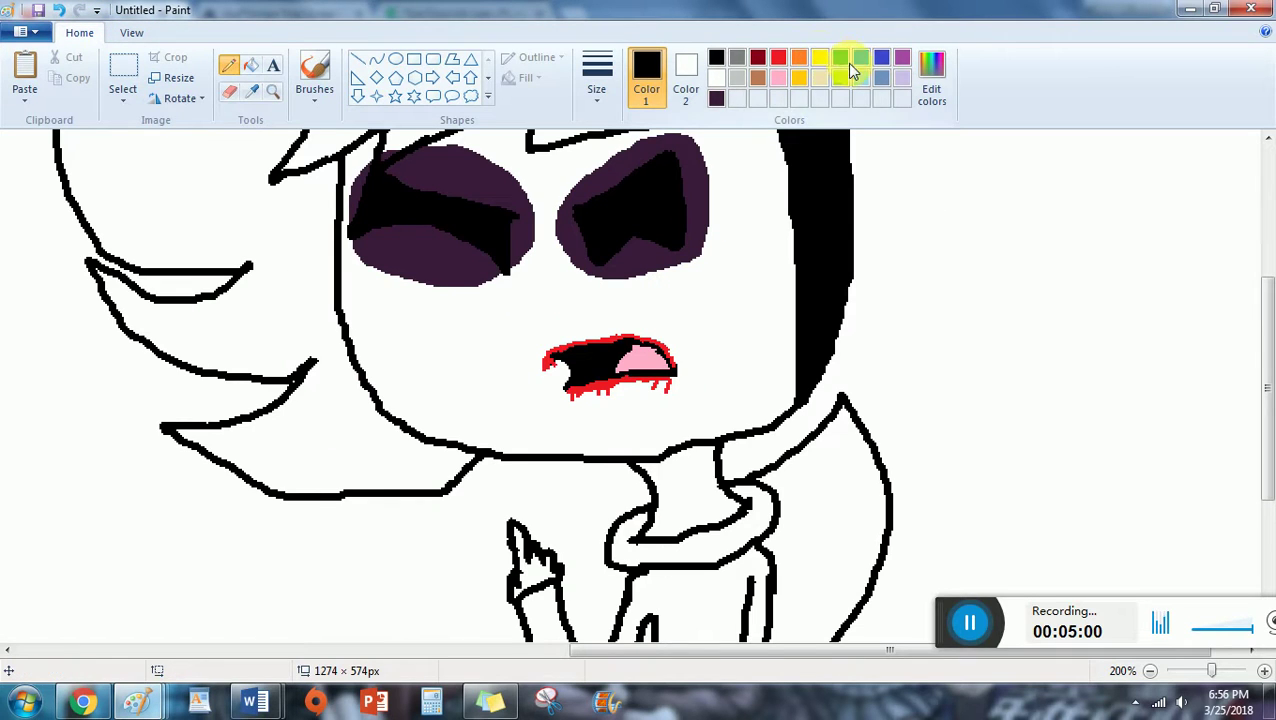
click(597, 75)
click(621, 128)
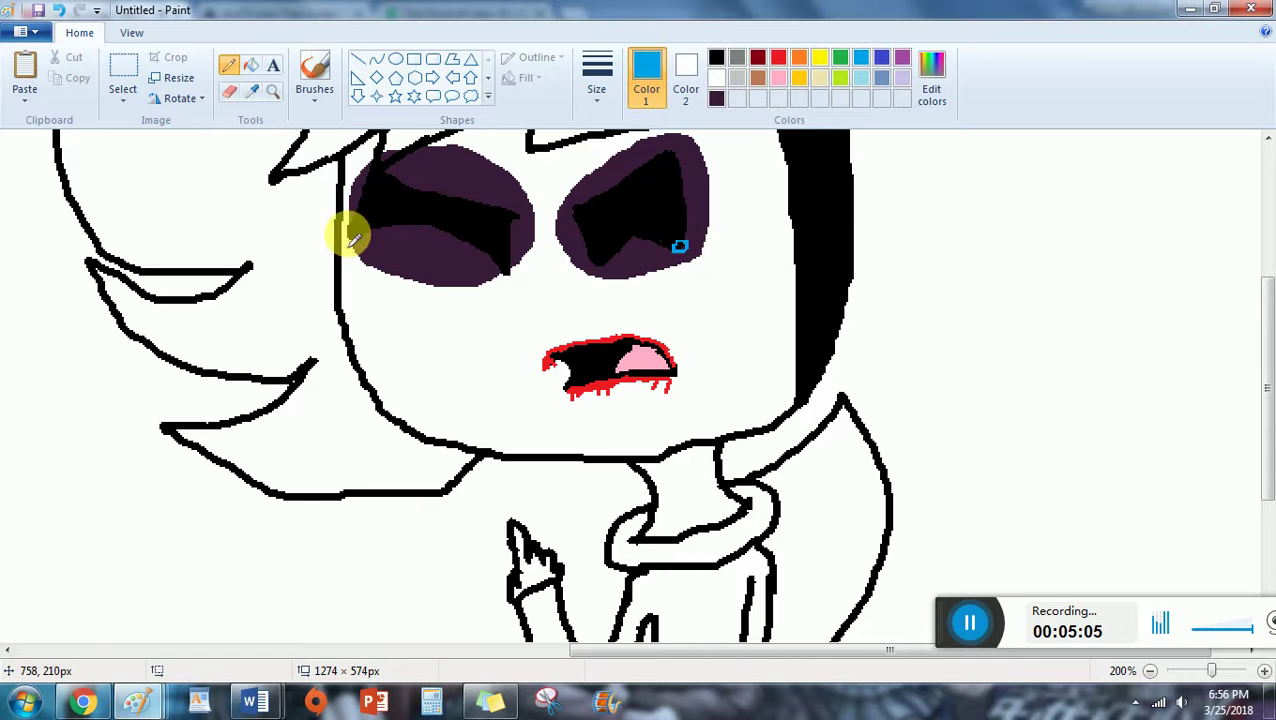
Draw thin light blue tear streams from both eye corners down the face, the right one reaching the chin.
click(597, 75)
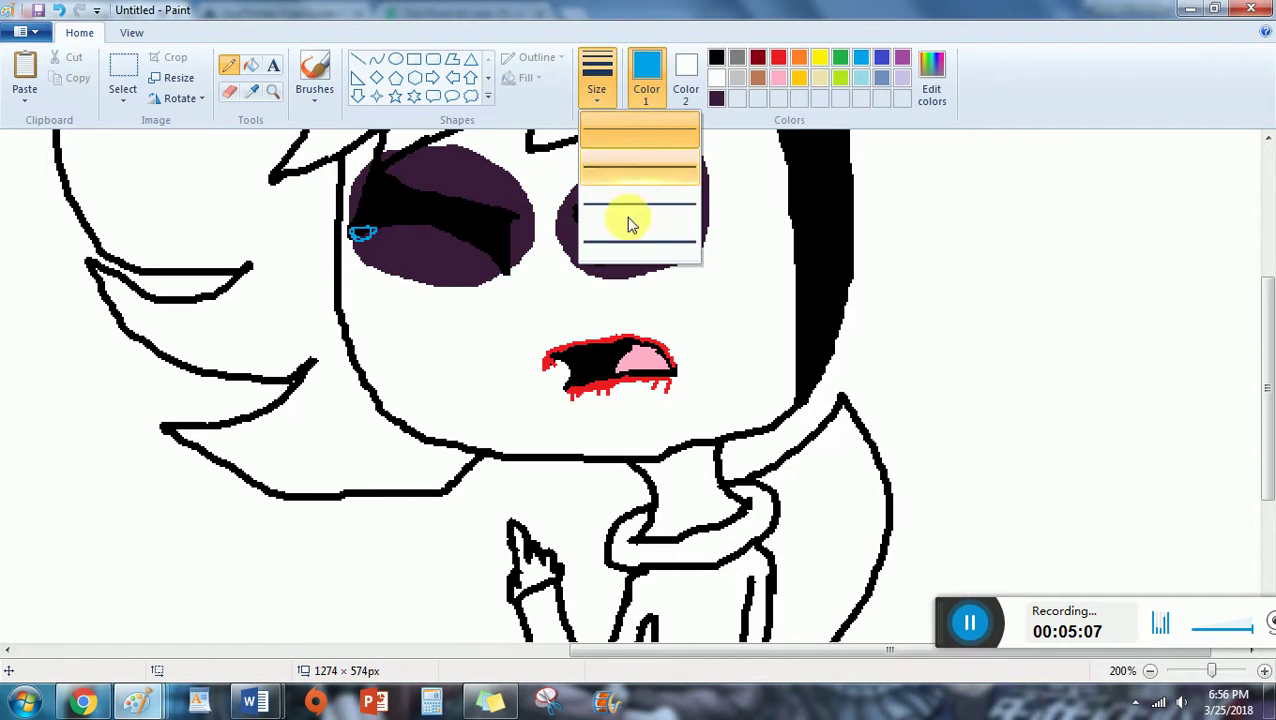
click(651, 148)
drag(684, 251, 690, 438)
click(683, 246)
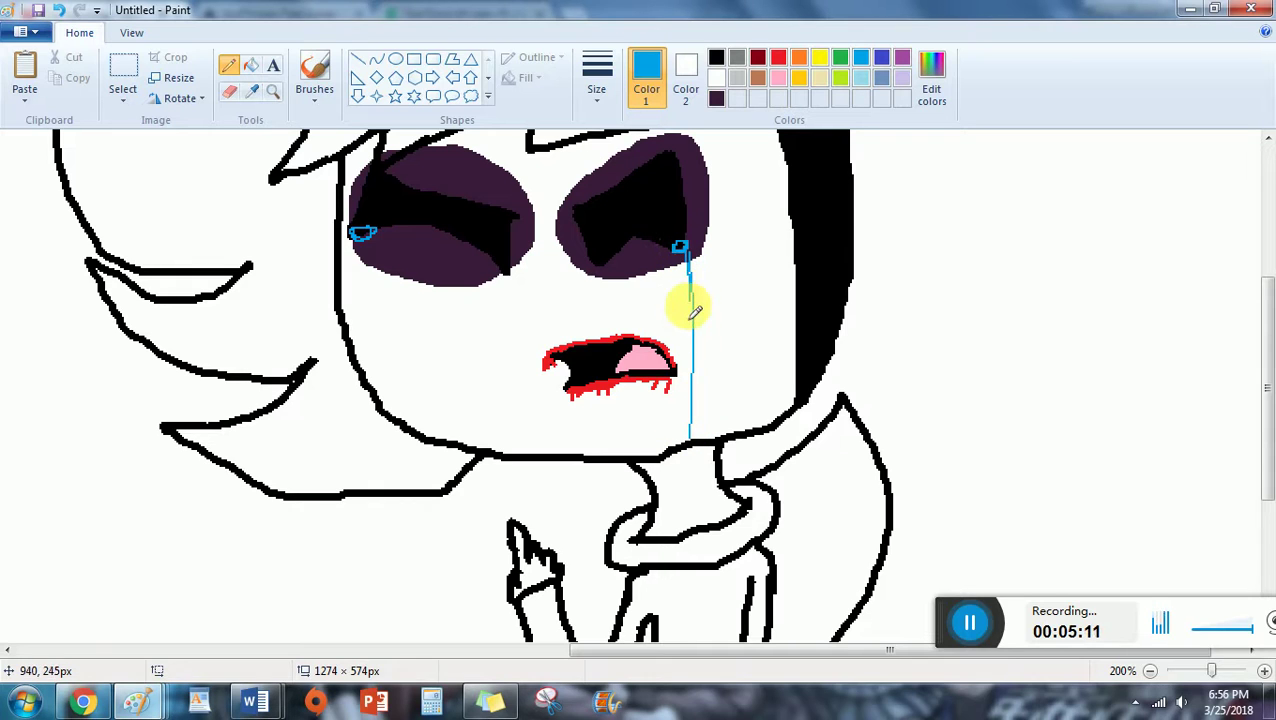
mouse_move(365, 233)
mouse_down()
mouse_move(351, 335)
mouse_move(364, 265)
mouse_up()
Draw two crossing stitched scars on the neck with thin black lines and short cross strokes.
scroll(370, 236, up, 5)
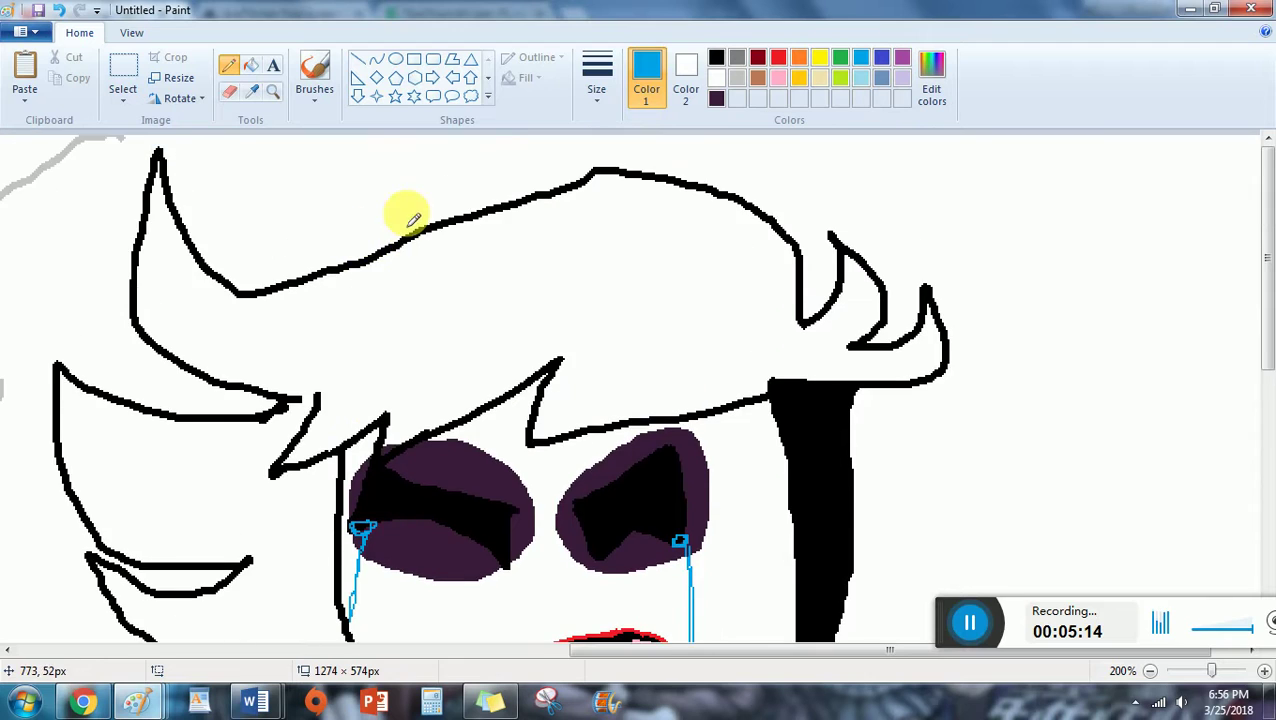
scroll(570, 214, down, 6)
click(612, 88)
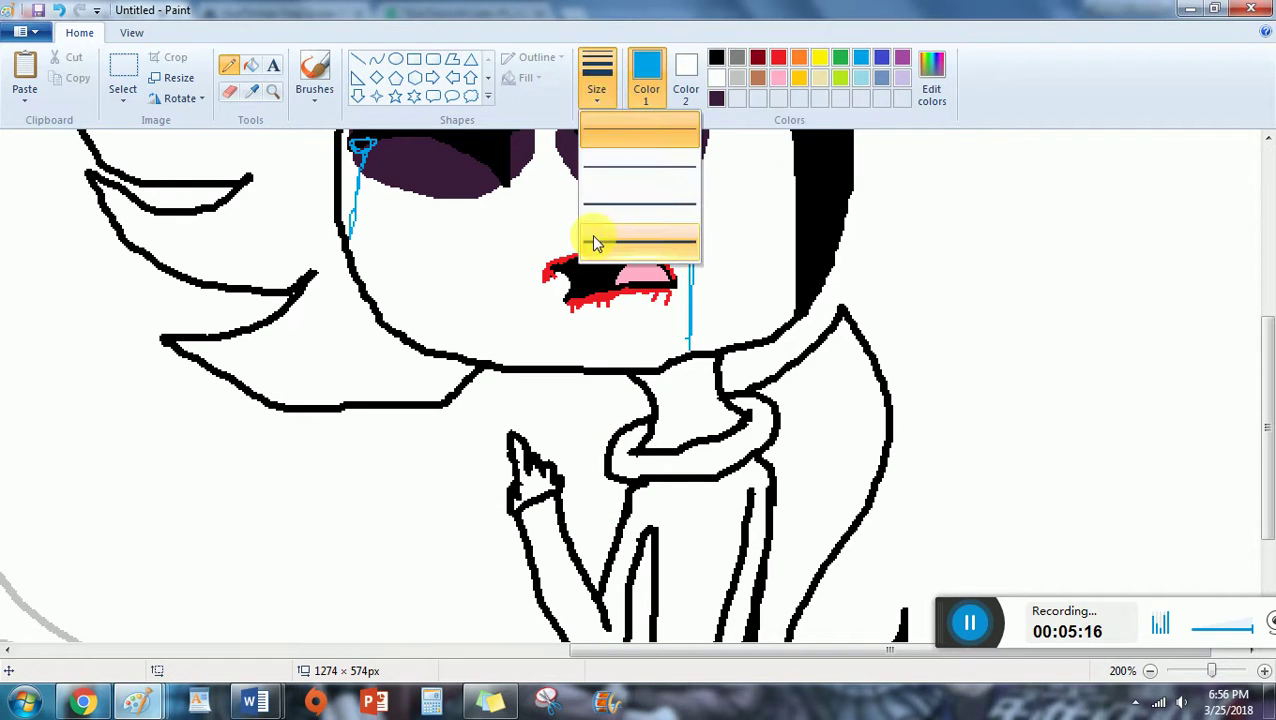
click(592, 242)
click(716, 57)
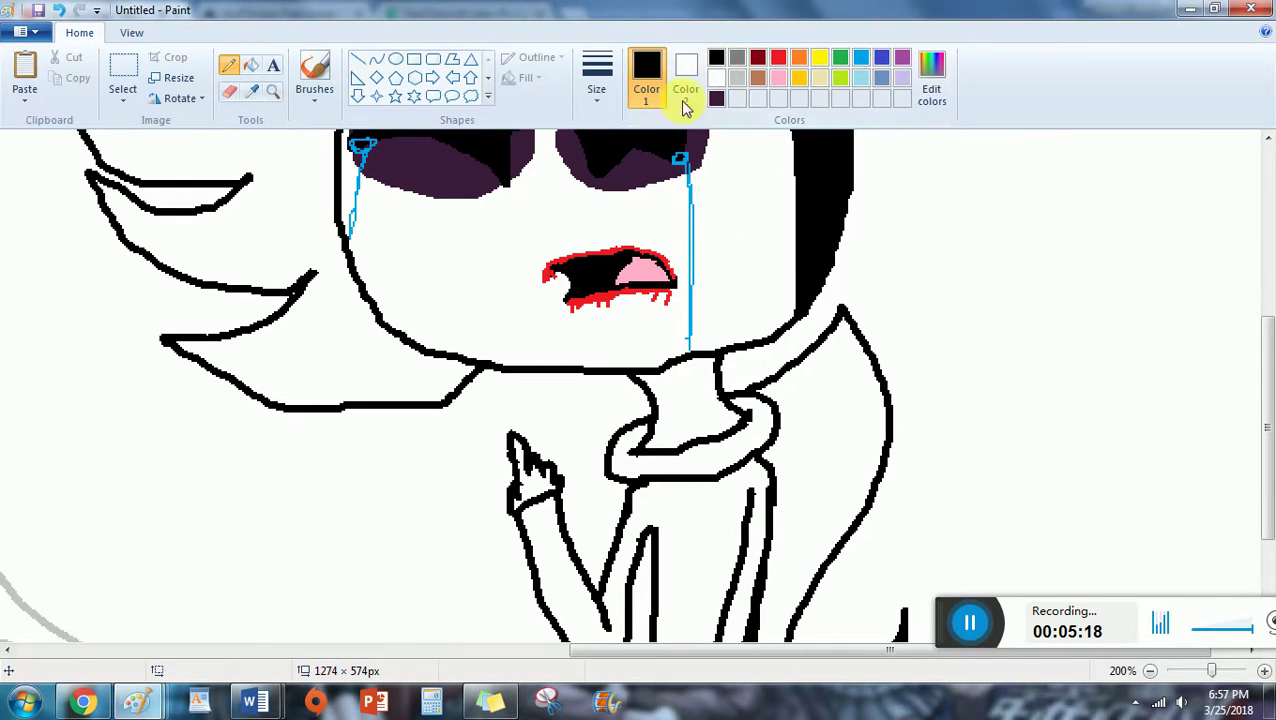
click(597, 95)
click(641, 201)
scroll(683, 285, down, 3)
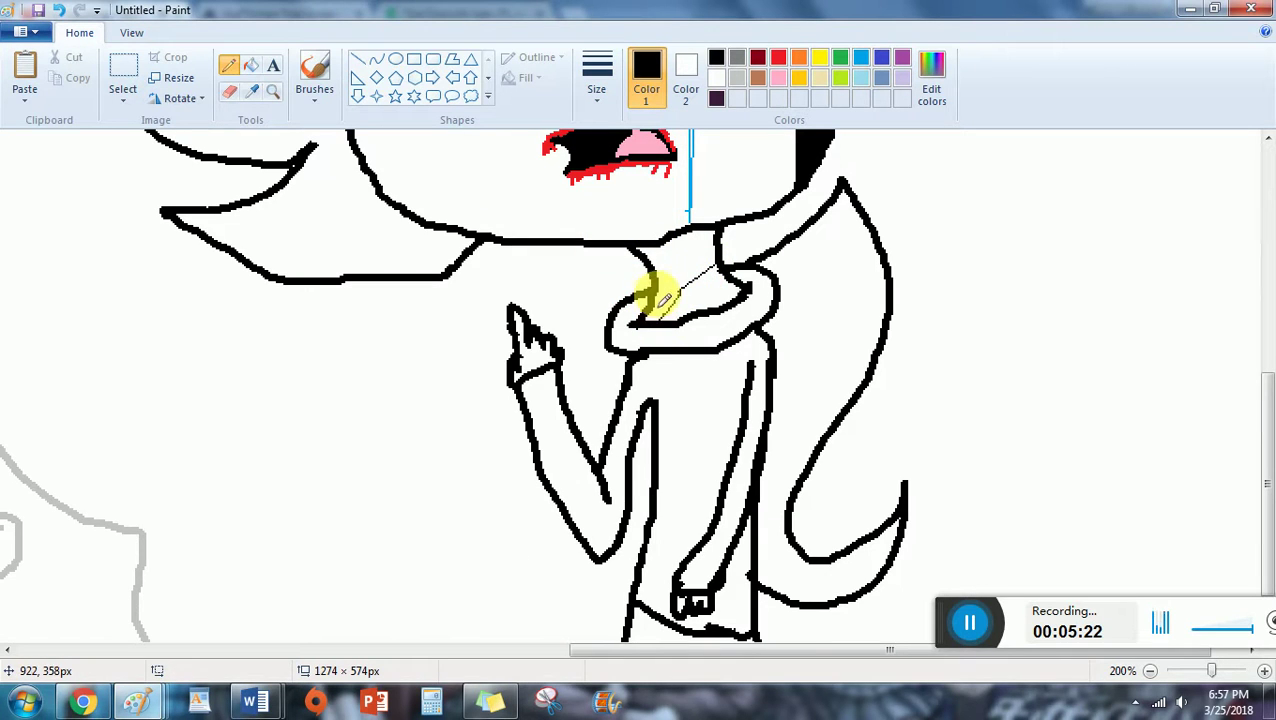
drag(661, 303, 716, 305)
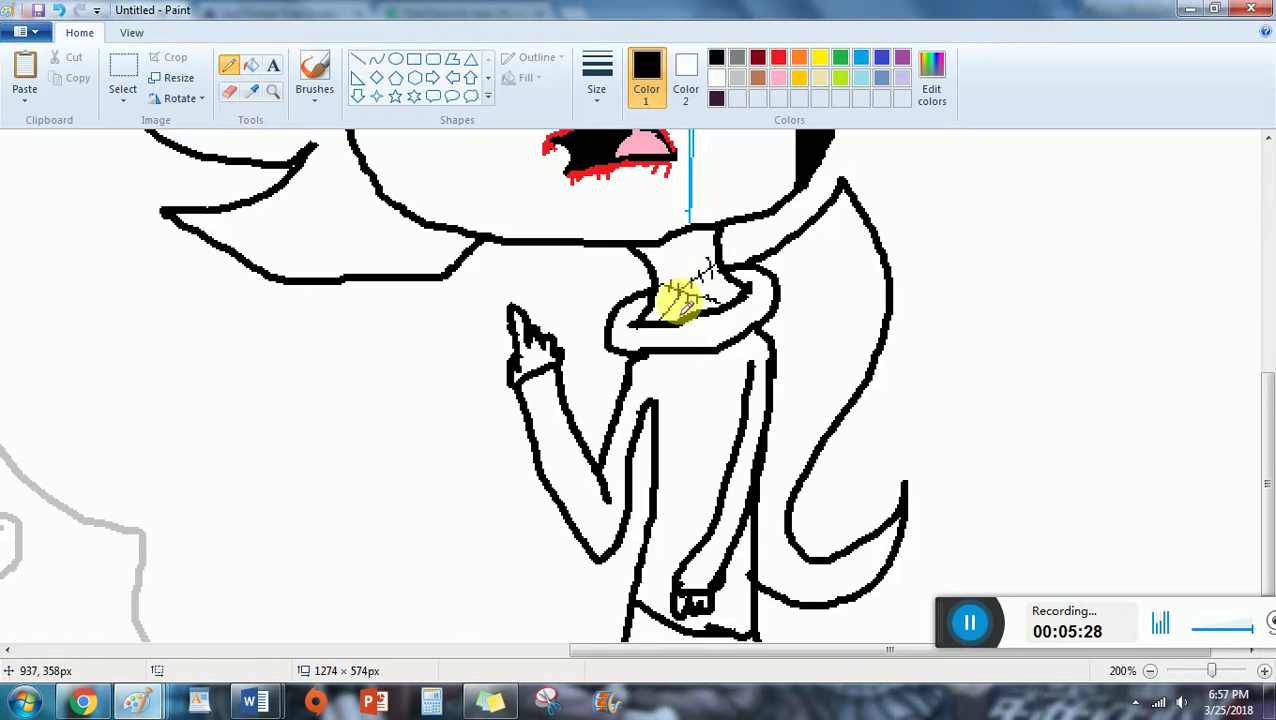
drag(672, 318, 712, 270)
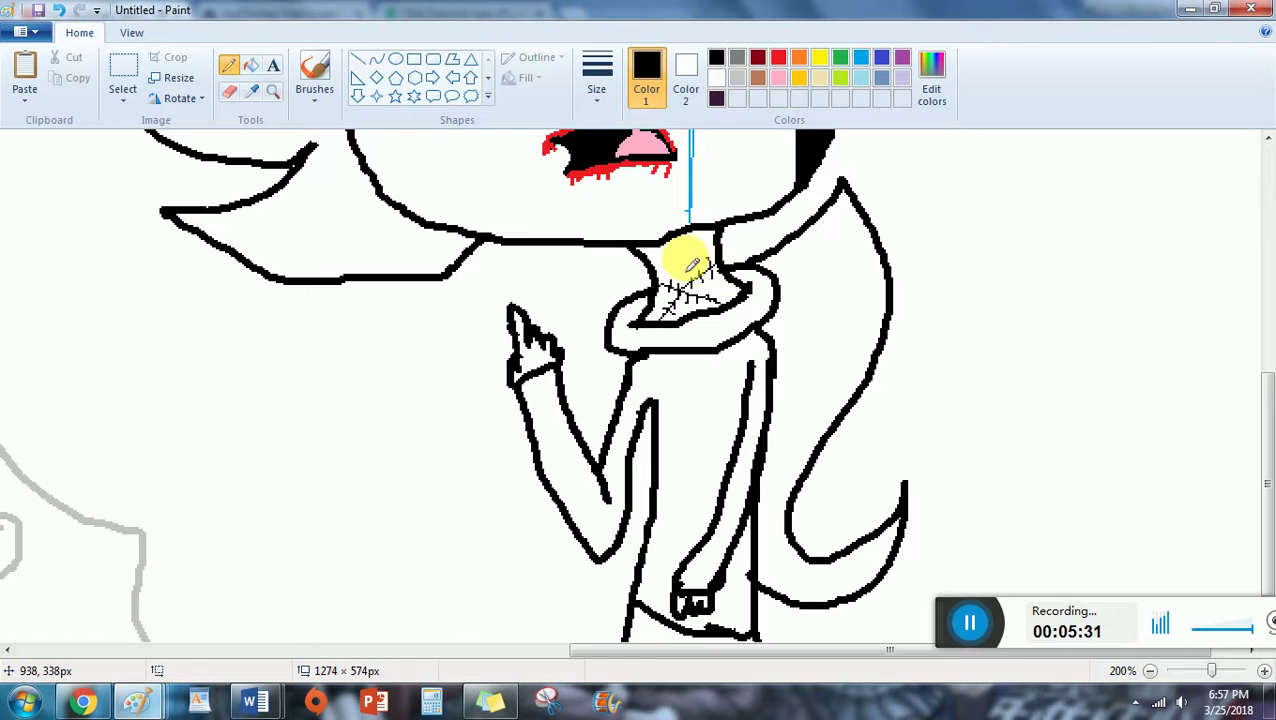
Handwrite "I'M" in indigo with the thickest pencil line, in the empty space beside the character's head.
scroll(692, 265, down, 1)
scroll(686, 268, up, 4)
click(606, 92)
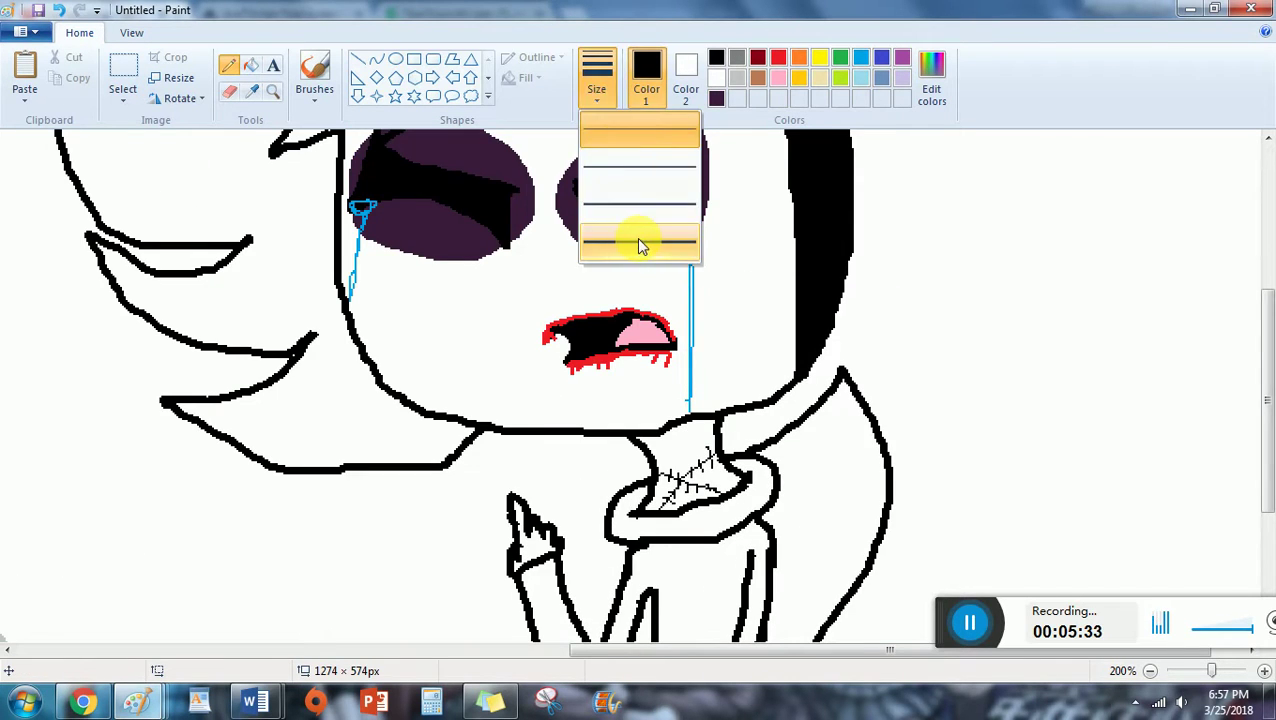
click(640, 244)
scroll(632, 259, up, 5)
drag(573, 657, 1017, 655)
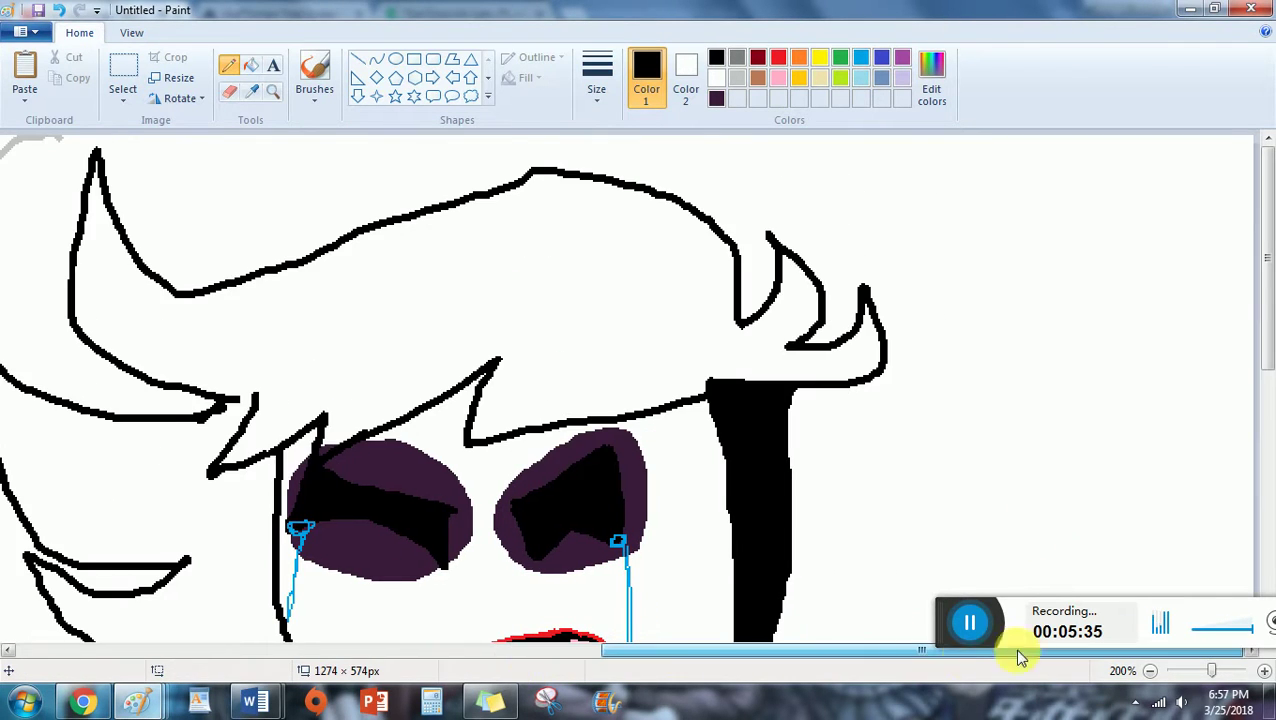
scroll(765, 160, down, 2)
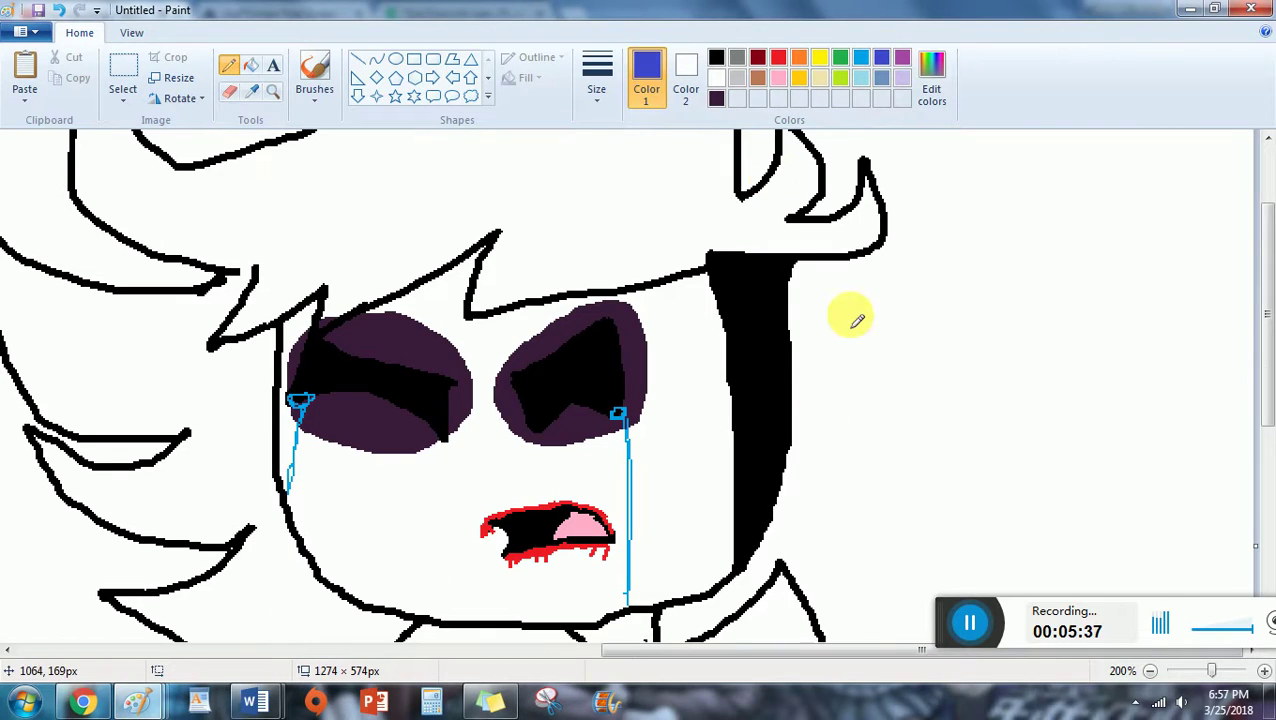
mouse_move(868, 300)
mouse_down()
mouse_move(842, 319)
mouse_move(897, 288)
mouse_move(847, 307)
mouse_move(868, 383)
mouse_up()
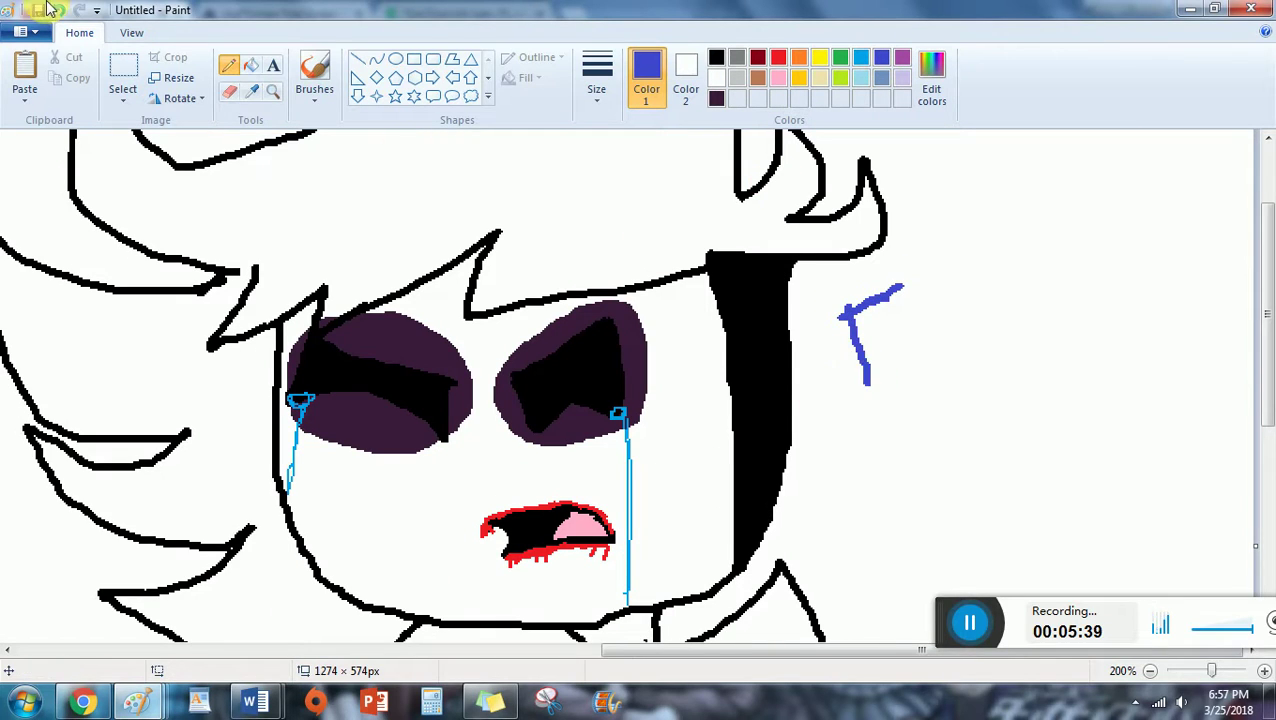
click(64, 9)
mouse_move(874, 302)
mouse_down()
mouse_move(871, 356)
mouse_move(935, 344)
mouse_up()
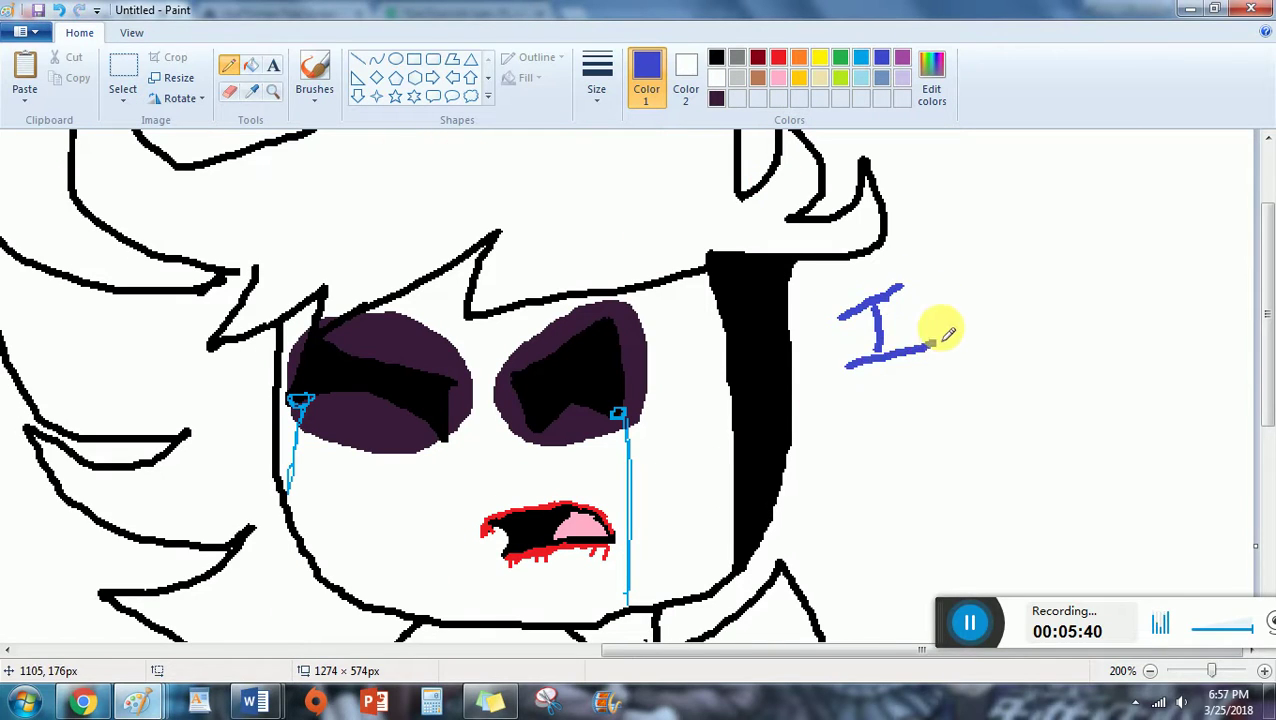
mouse_move(982, 296)
mouse_down()
mouse_move(1028, 270)
mouse_move(1049, 318)
mouse_move(1095, 341)
mouse_up()
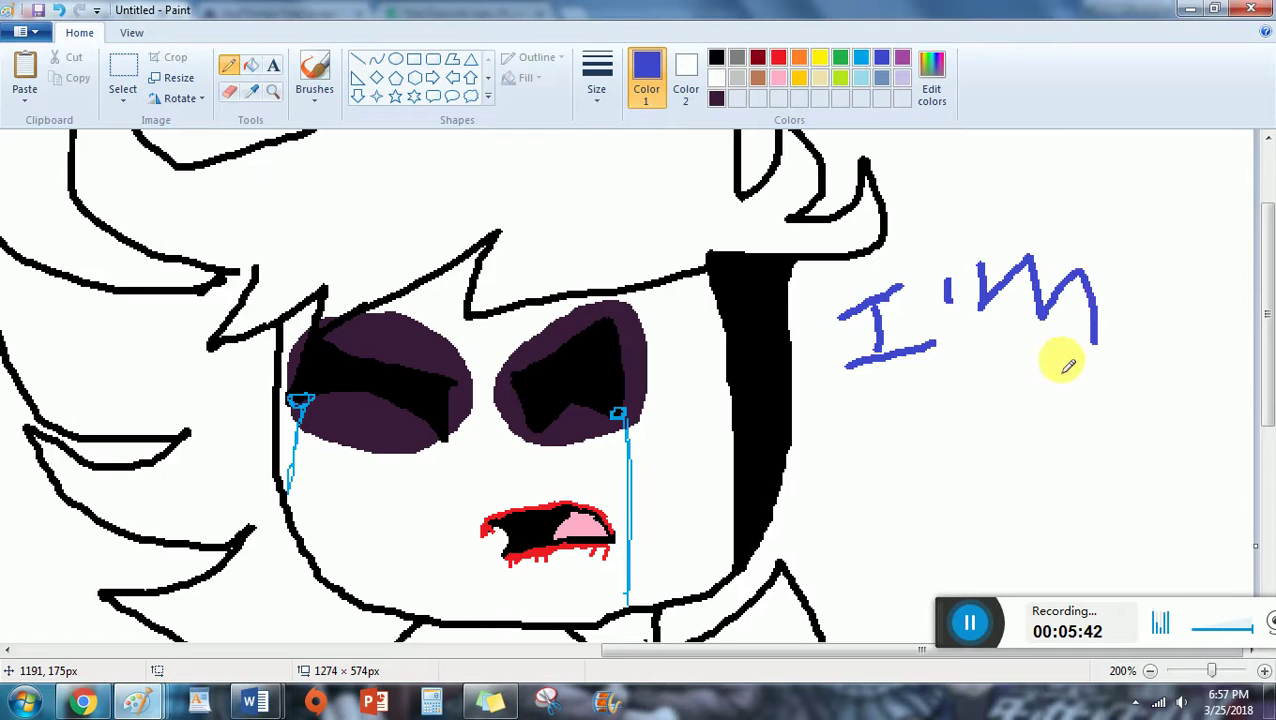
Handwrite "DONE!!" in large indigo capitals beneath "I'M".
drag(900, 399, 900, 421)
drag(900, 484, 905, 492)
mouse_move(1065, 385)
mouse_down()
mouse_move(1034, 407)
mouse_move(1059, 390)
mouse_up()
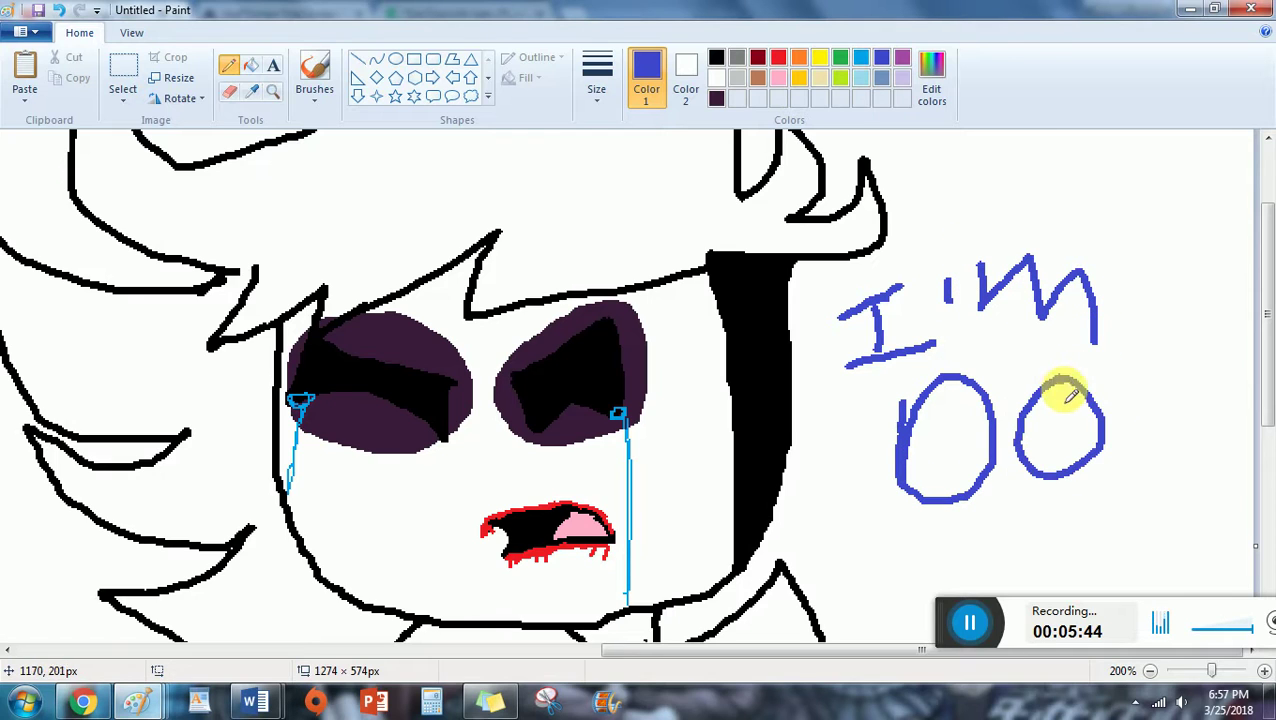
mouse_move(1097, 485)
mouse_down()
mouse_move(1105, 407)
mouse_move(1157, 380)
mouse_move(1192, 372)
mouse_move(1243, 428)
mouse_up()
click(1214, 466)
click(1245, 456)
Handwrite "WE'RE done!!" in smaller indigo letters beneath "DONE!!".
scroll(792, 364, down, 3)
scroll(818, 320, up, 1)
scroll(824, 316, up, 2)
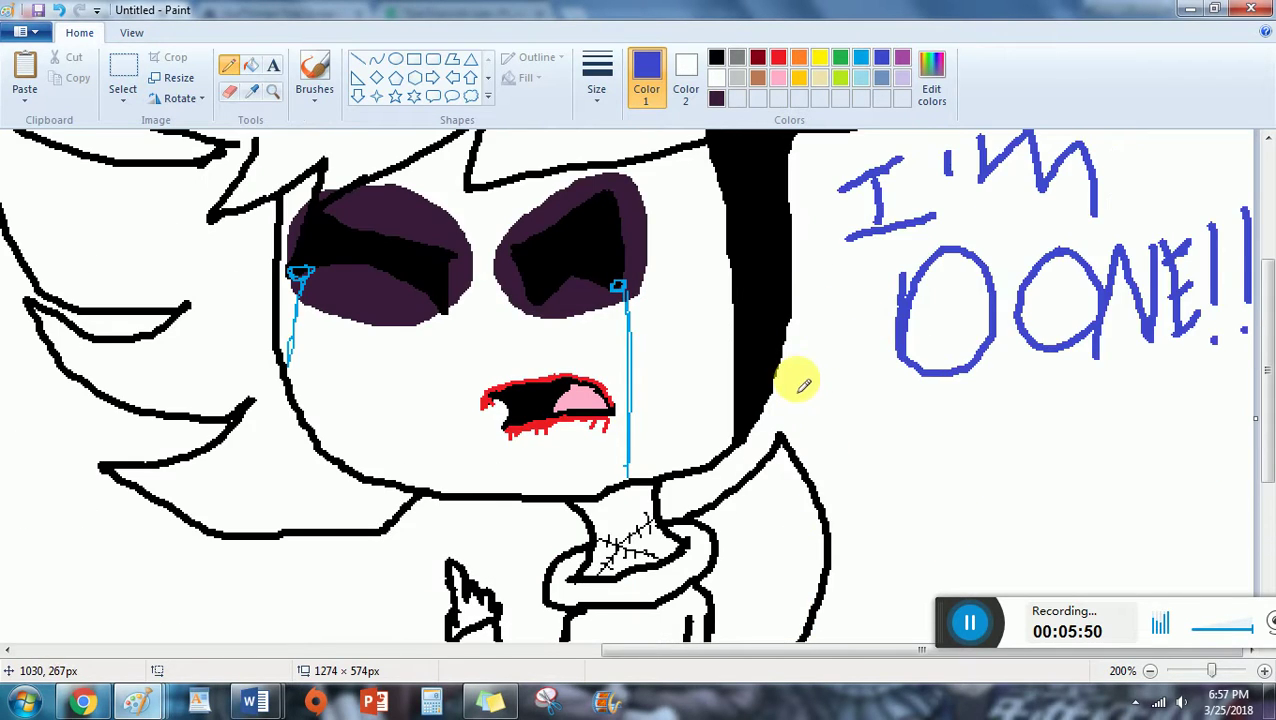
mouse_move(797, 378)
mouse_down()
mouse_move(850, 400)
mouse_move(875, 391)
mouse_up()
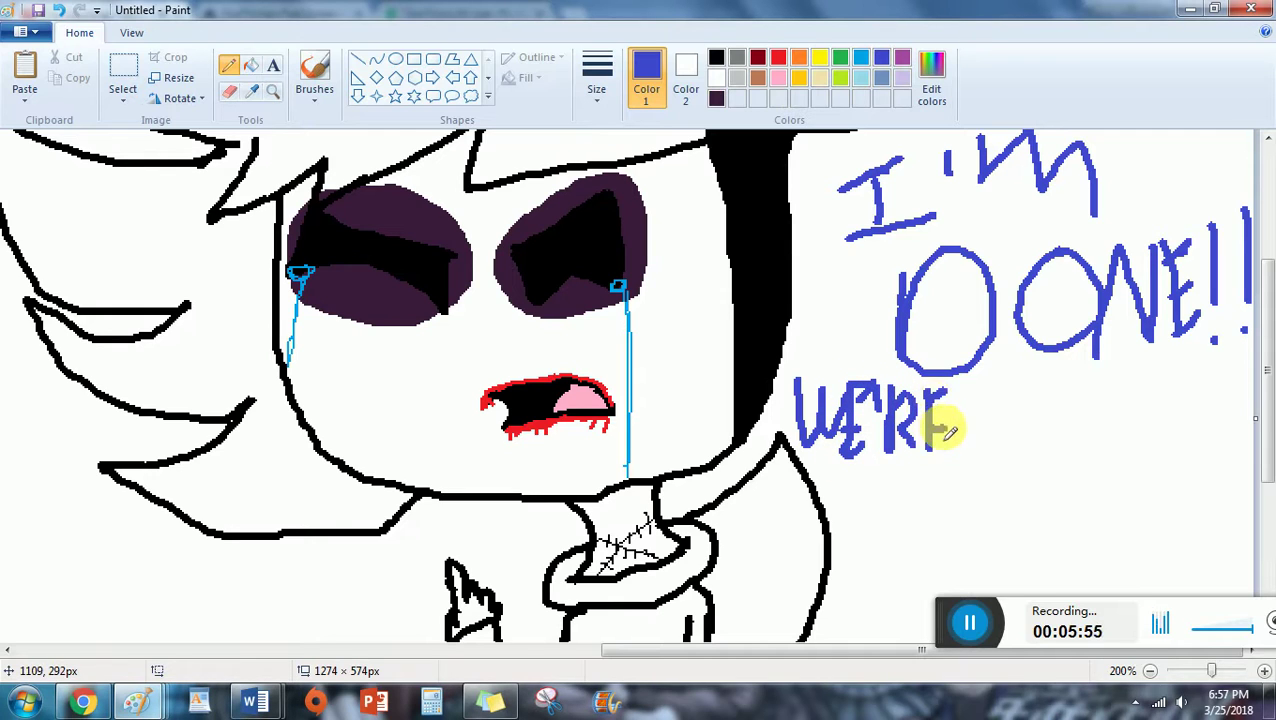
drag(926, 458, 944, 452)
mouse_move(1002, 396)
mouse_down()
mouse_move(979, 463)
mouse_move(1023, 469)
mouse_up()
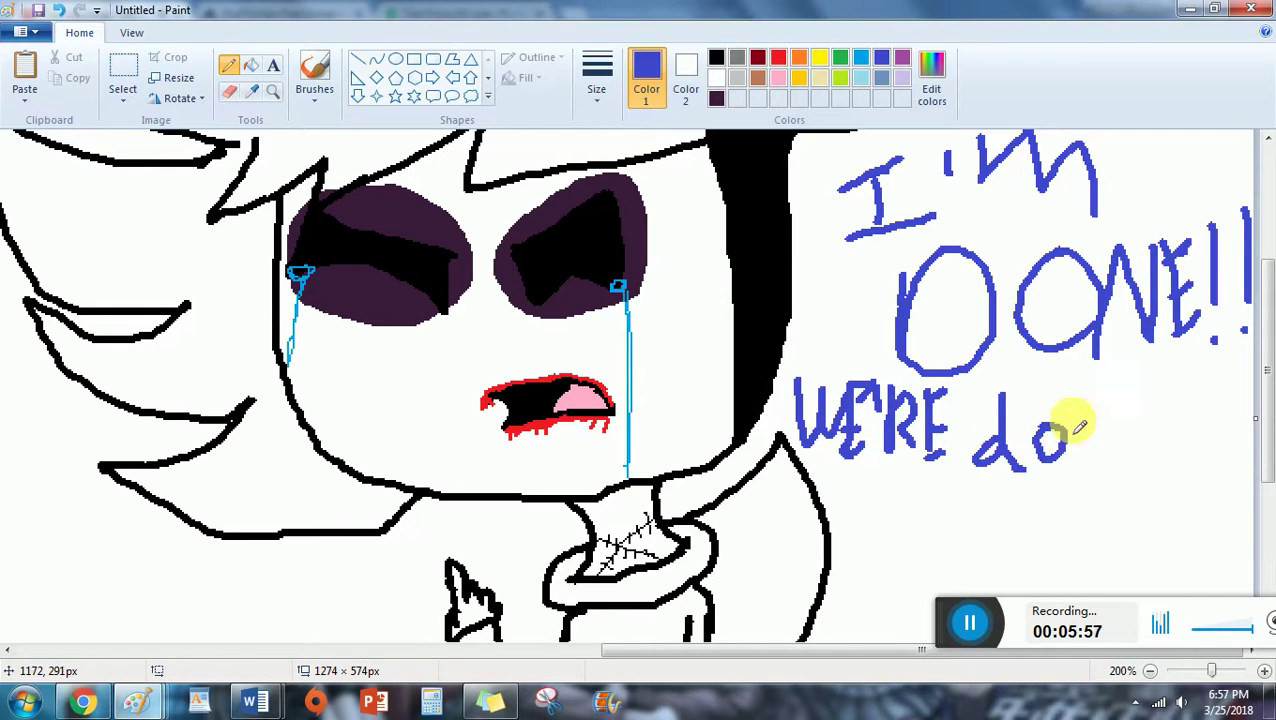
mouse_move(1073, 433)
mouse_down()
mouse_move(1077, 464)
mouse_move(1106, 437)
mouse_move(1147, 458)
mouse_up()
click(1158, 462)
mouse_move(1168, 392)
mouse_down()
mouse_move(1157, 446)
mouse_move(1178, 444)
mouse_up()
click(1180, 461)
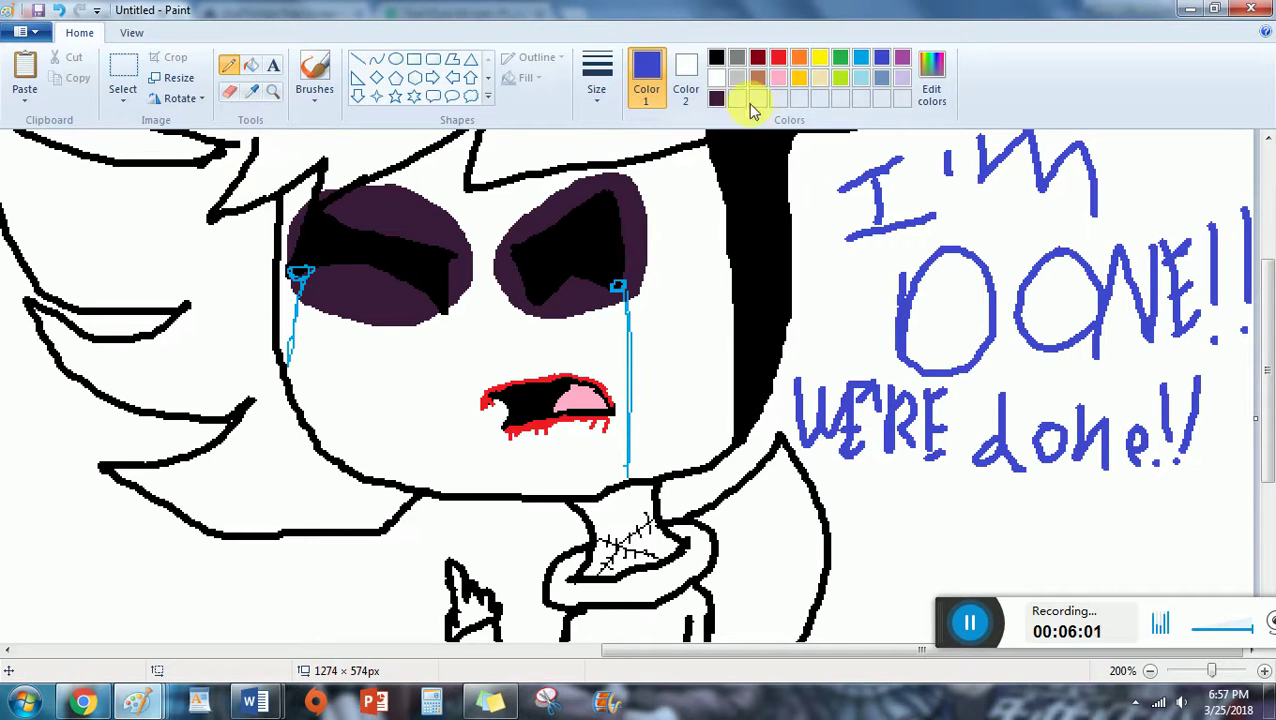
Draw a jagged black scribble directly beneath the "WE'RE done!!" lettering.
click(717, 57)
scroll(892, 362, down, 5)
scroll(855, 251, up, 3)
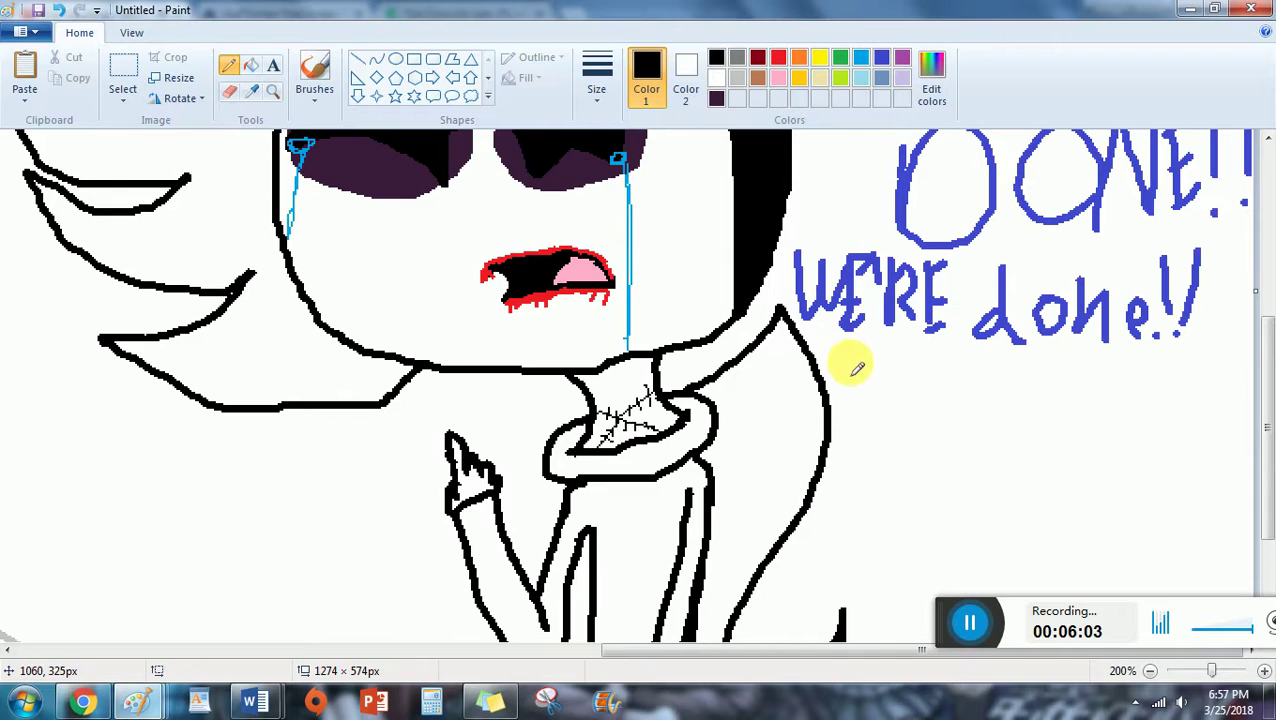
mouse_move(840, 342)
mouse_down()
mouse_move(852, 402)
mouse_move(918, 396)
mouse_move(912, 500)
mouse_move(1047, 436)
mouse_move(1111, 379)
mouse_move(1082, 421)
mouse_up()
scroll(748, 632, up, 3)
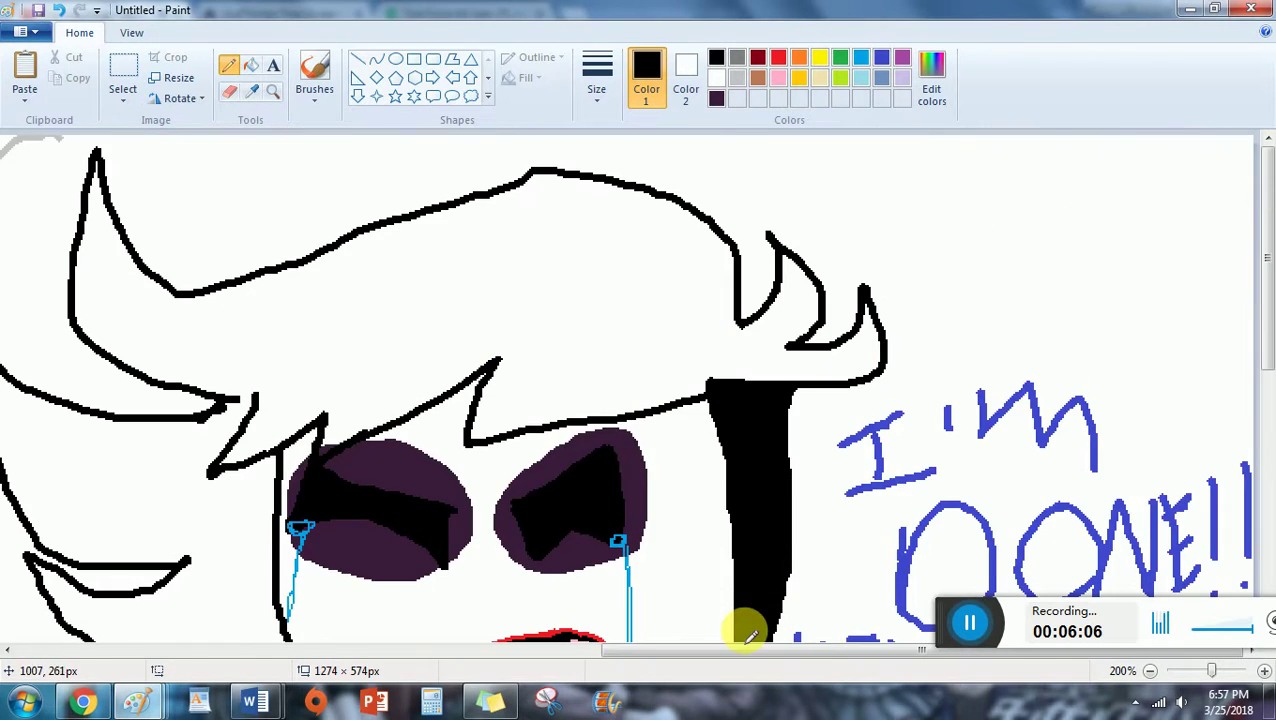
drag(688, 660, 165, 597)
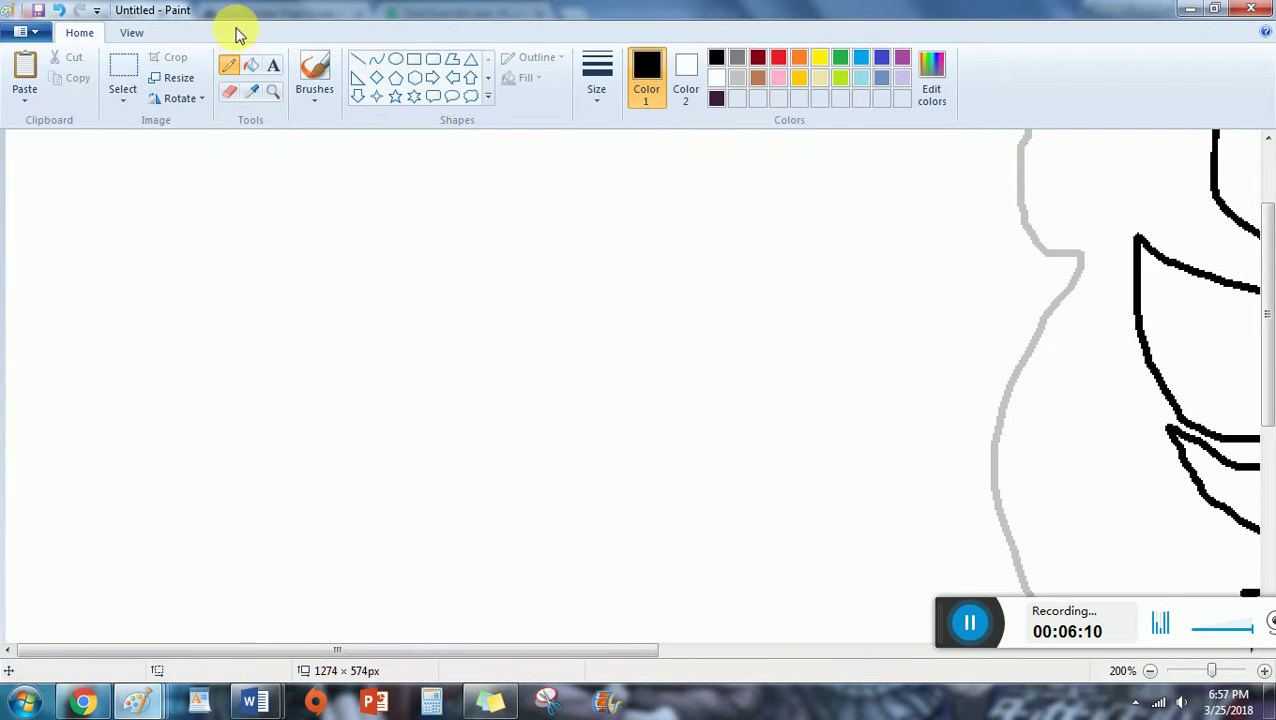
click(131, 32)
click(100, 70)
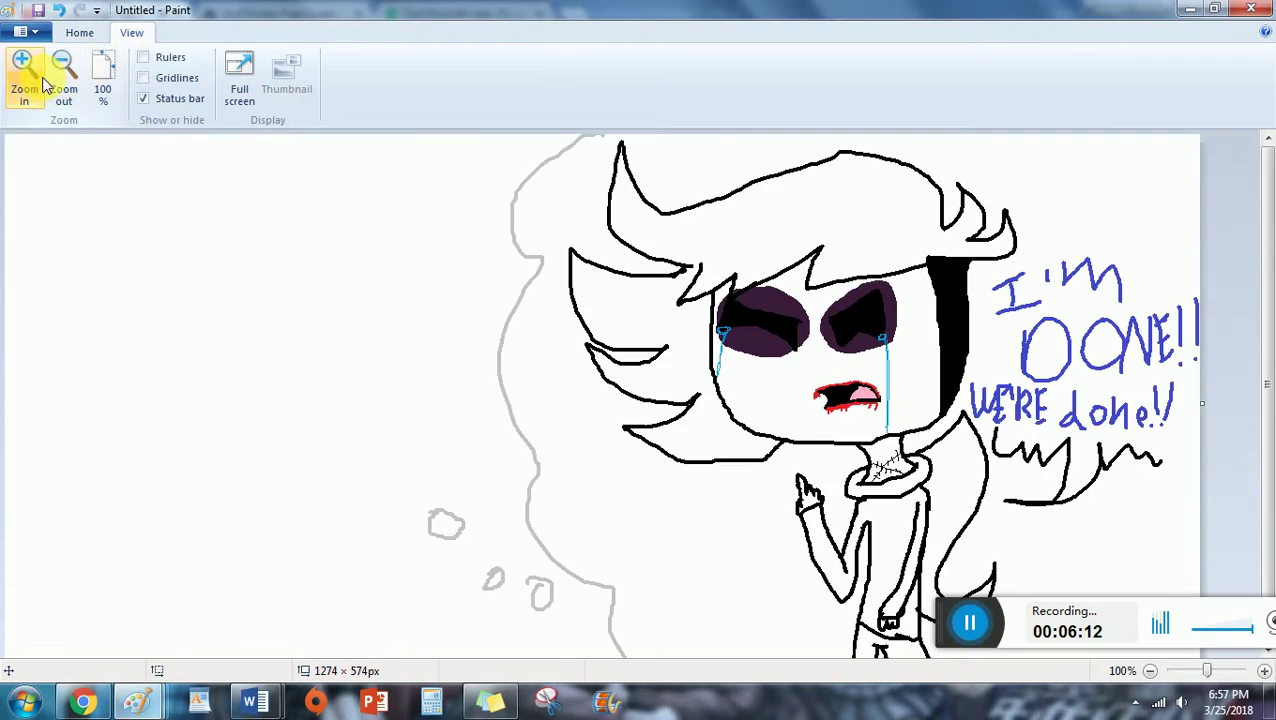
click(35, 100)
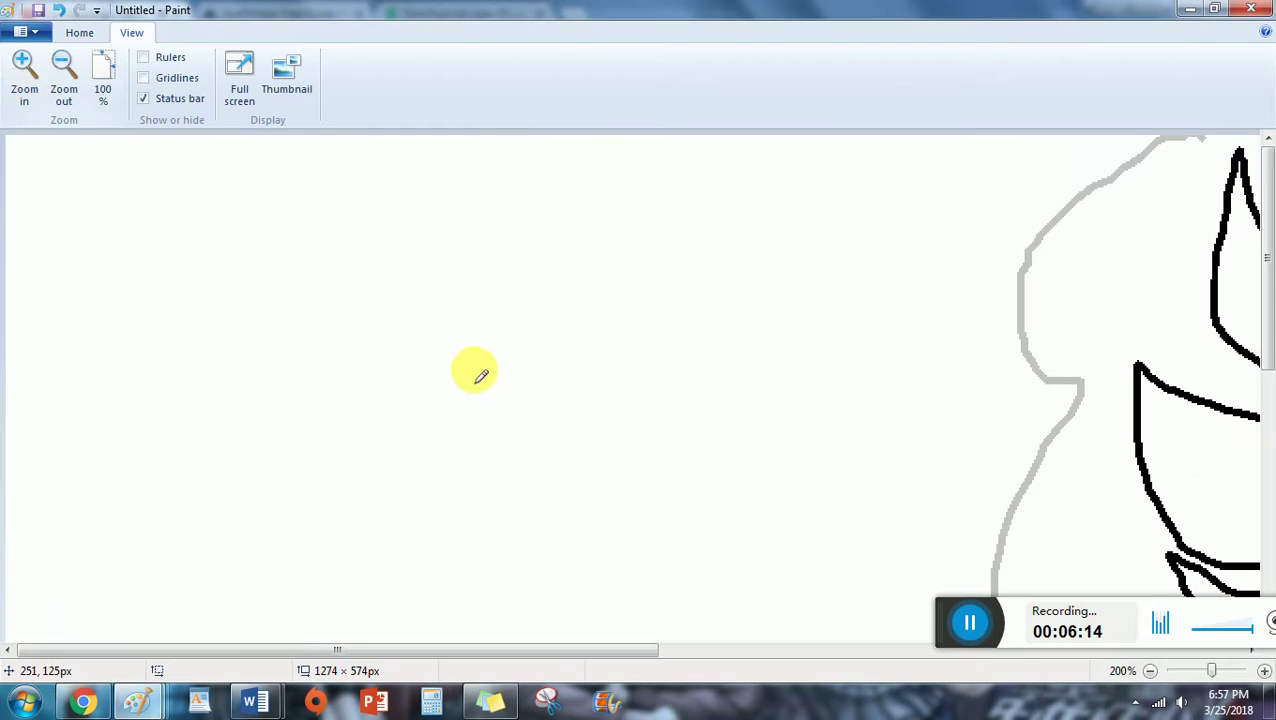
mouse_move(493, 333)
mouse_down()
mouse_move(558, 231)
mouse_move(609, 365)
mouse_move(597, 467)
mouse_up()
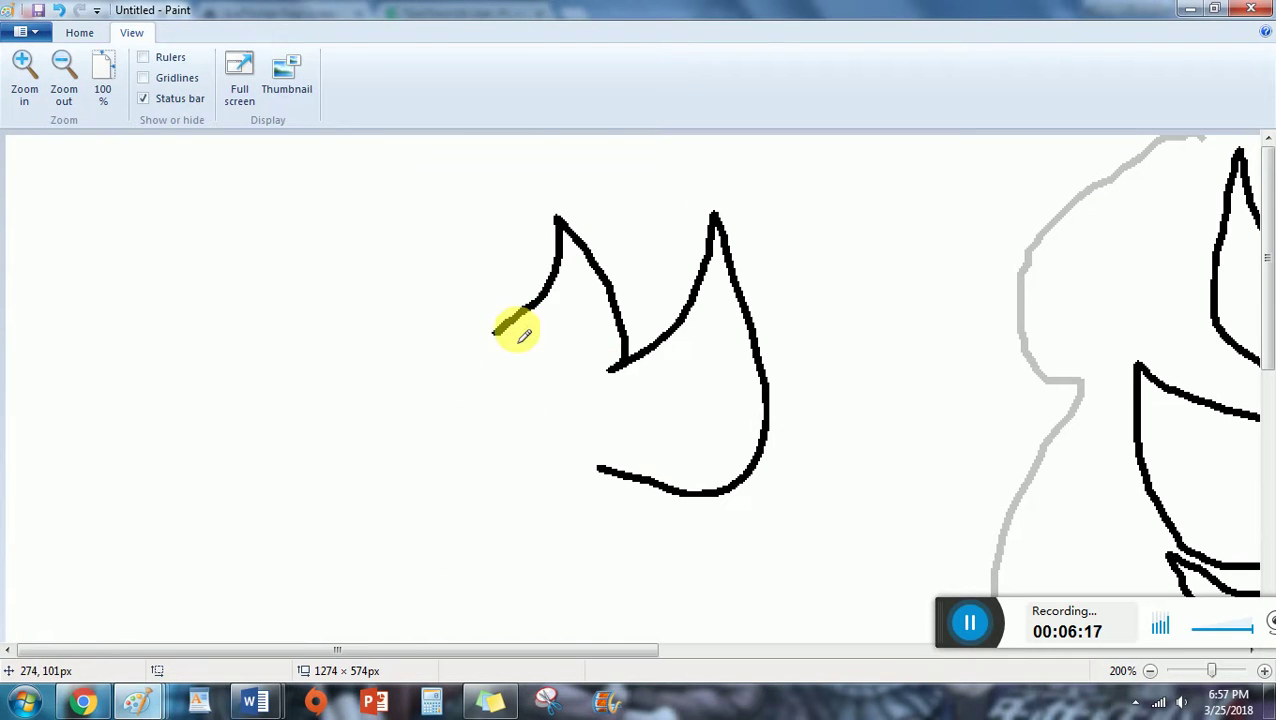
mouse_move(503, 318)
mouse_down()
mouse_move(329, 220)
mouse_move(124, 290)
mouse_move(10, 300)
mouse_move(65, 352)
mouse_up()
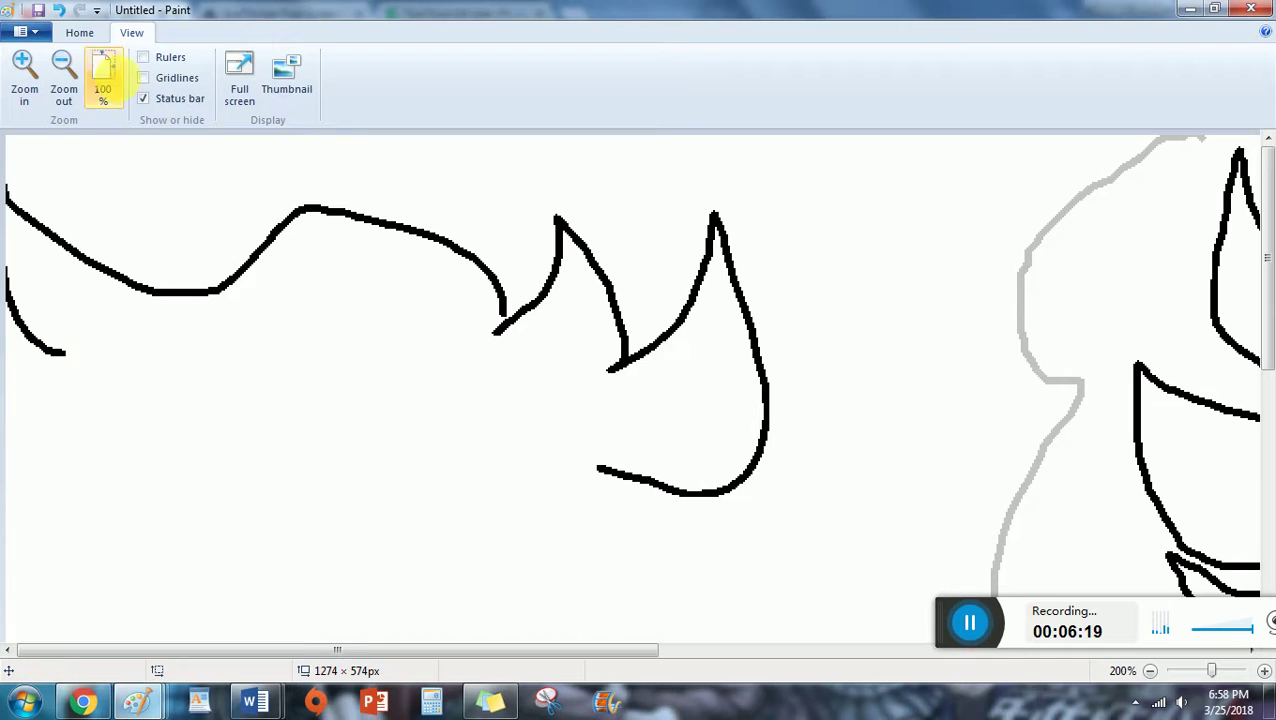
click(64, 9)
click(64, 9)
Draw a second character's spiky black hair outline in the blank area beside the gray cloud, continuing down the head's far side.
click(63, 72)
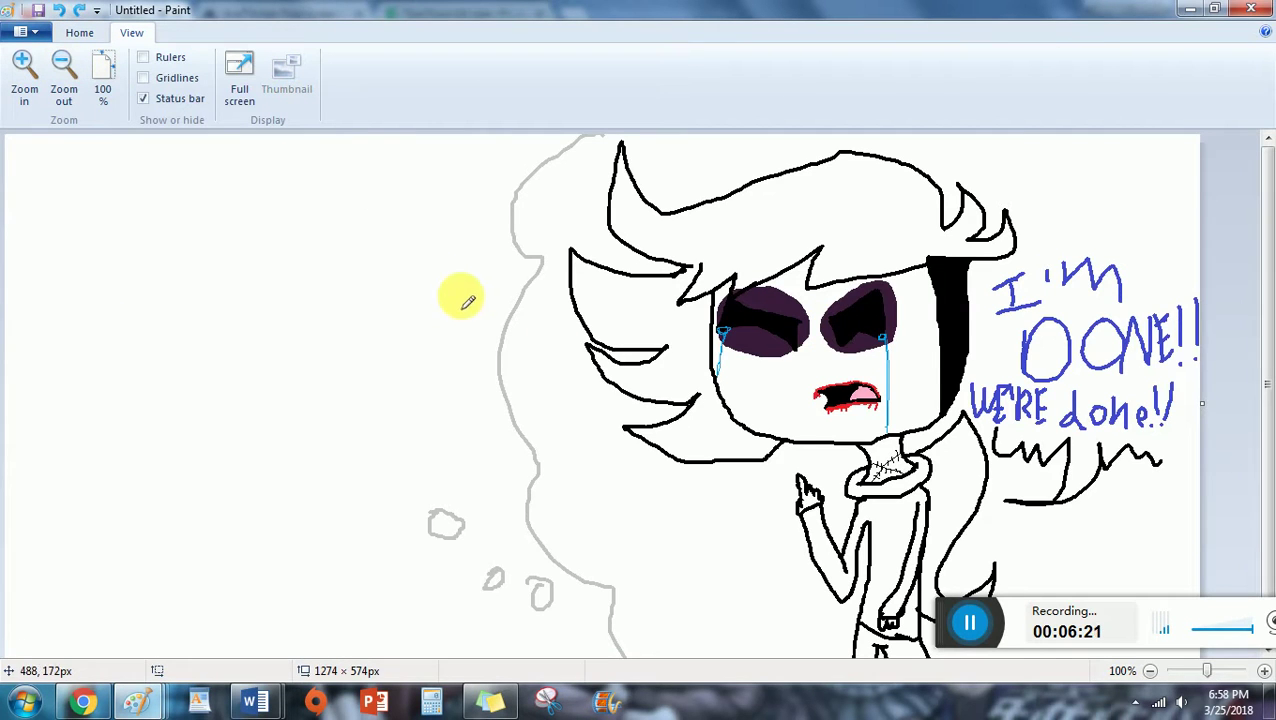
mouse_move(401, 255)
mouse_down()
mouse_move(450, 216)
mouse_move(458, 272)
mouse_move(485, 220)
mouse_move(402, 262)
mouse_move(352, 212)
mouse_move(248, 183)
mouse_move(130, 190)
mouse_move(108, 160)
mouse_move(80, 205)
mouse_up()
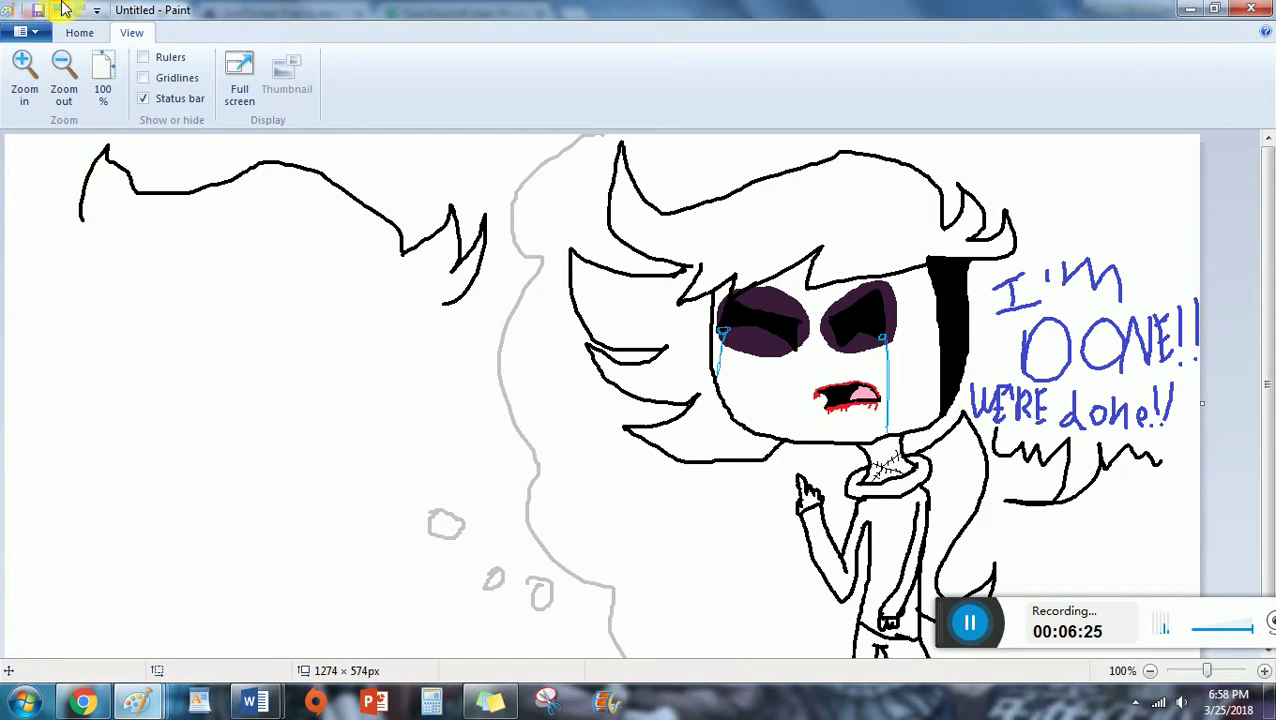
click(59, 9)
mouse_move(400, 257)
mouse_down()
mouse_move(388, 213)
mouse_move(264, 184)
mouse_move(193, 246)
mouse_move(95, 195)
mouse_move(80, 274)
mouse_move(52, 224)
mouse_move(60, 320)
mouse_move(25, 292)
mouse_move(128, 447)
mouse_up()
Switch to YouTube in Chrome, open another song video from the suggestions, and return to the Paint drawing.
click(83, 701)
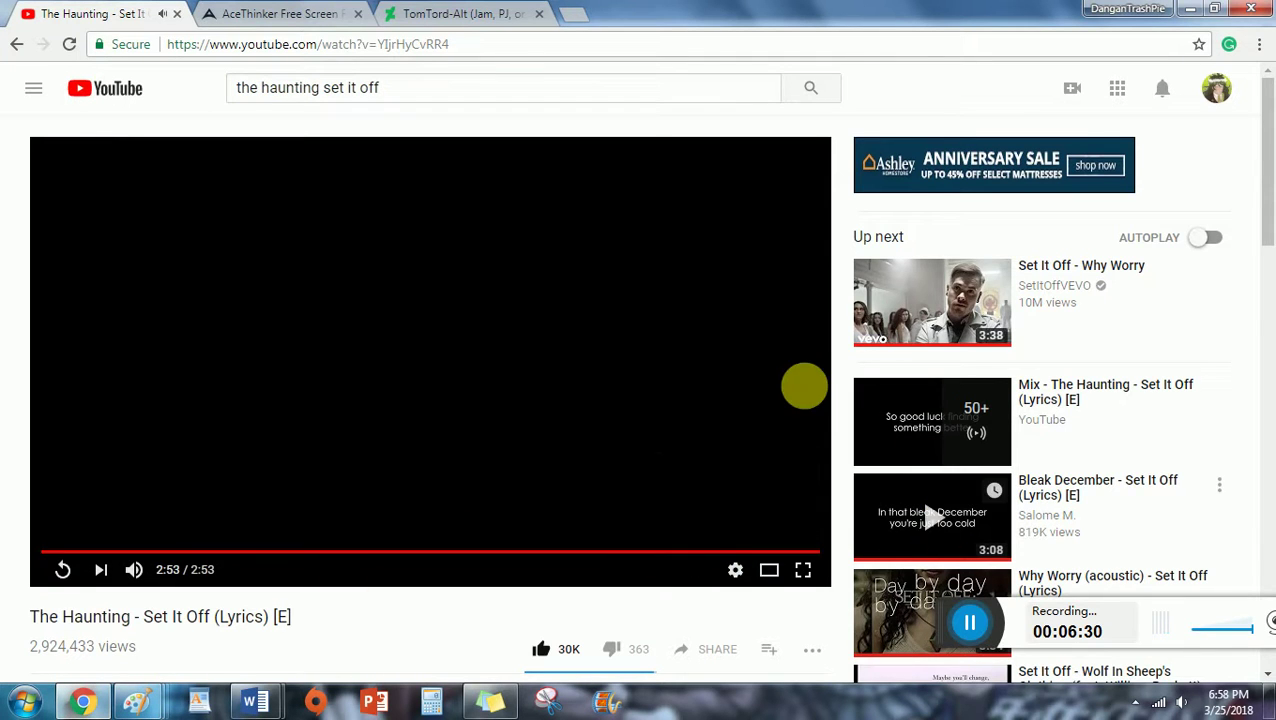
scroll(850, 400, down, 1)
mouse_move(136, 701)
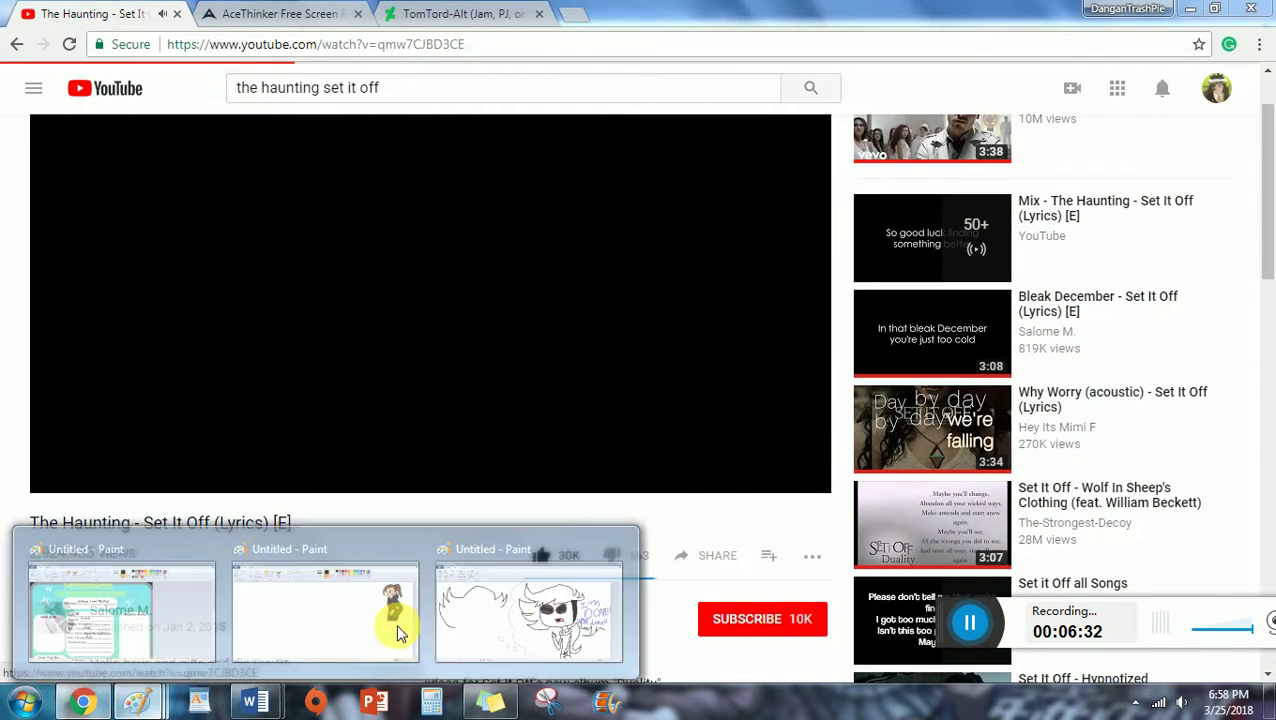
click(396, 620)
click(79, 32)
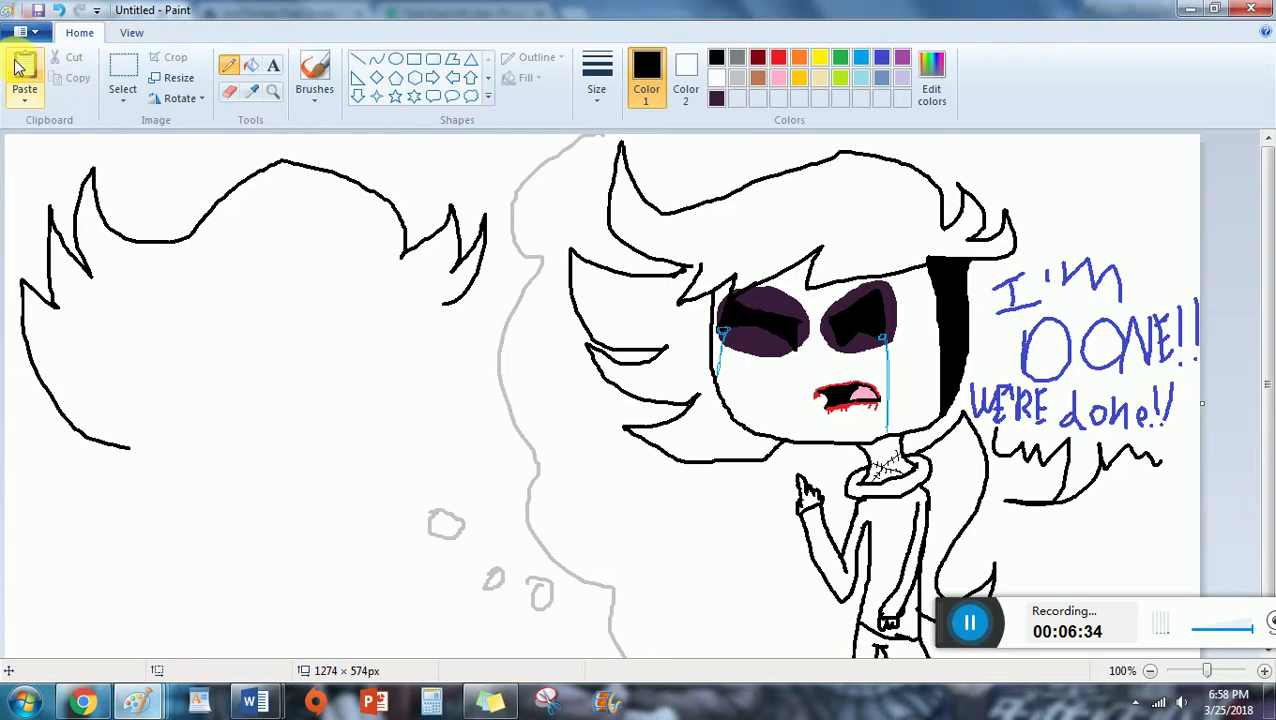
click(24, 72)
click(59, 10)
Draw the second head's rounded jaw line between both hair ends and a narrow strip along the side nearest the cloud.
click(131, 32)
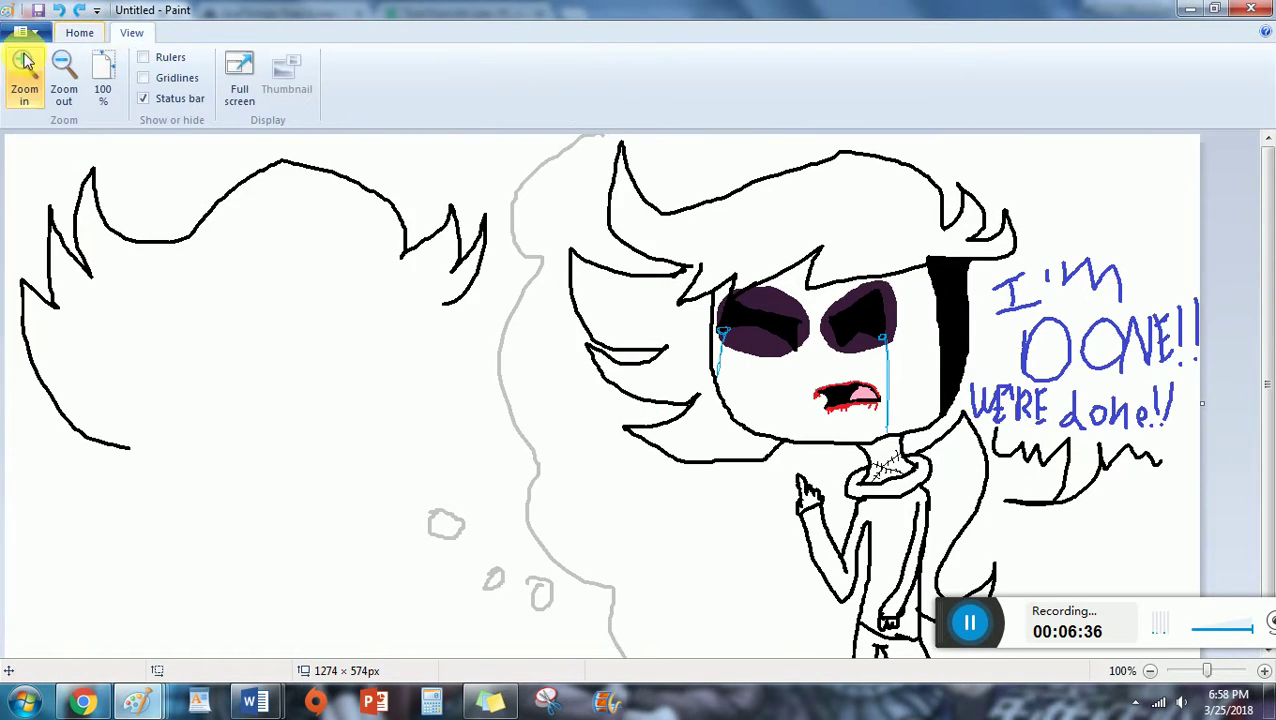
click(24, 60)
click(79, 32)
click(230, 63)
scroll(1068, 293, down, 5)
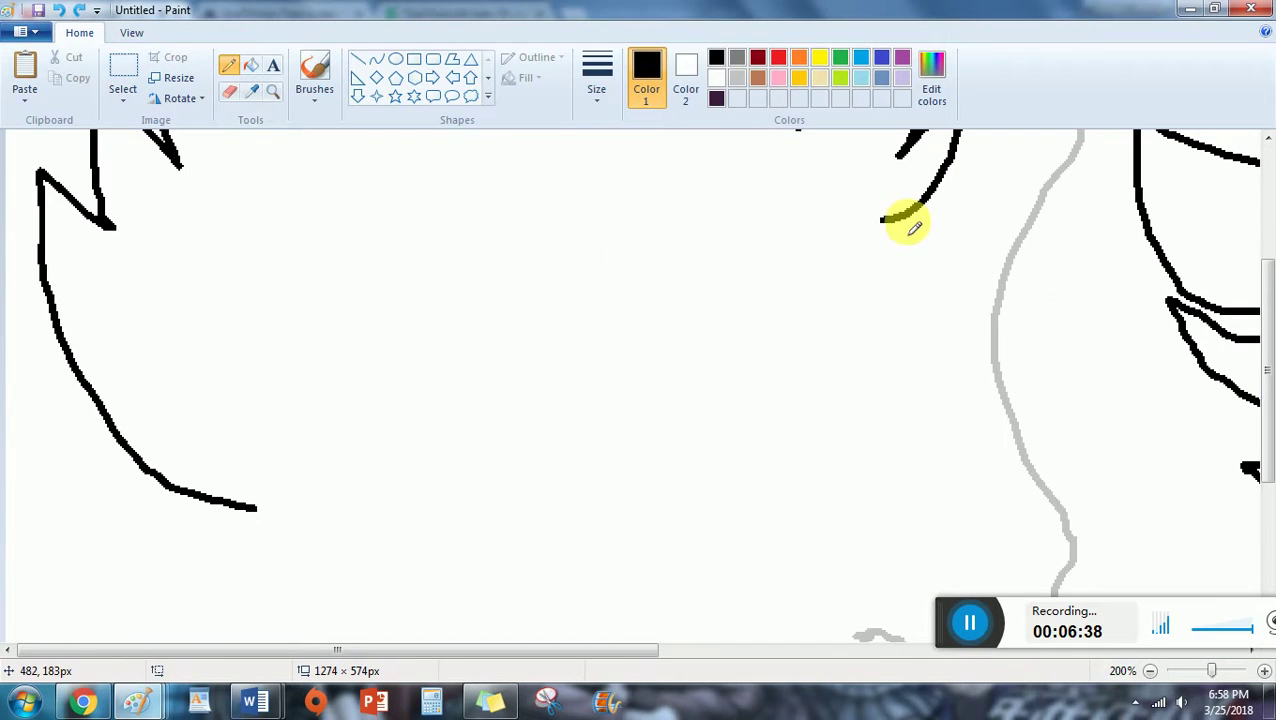
mouse_move(903, 222)
mouse_down()
mouse_move(911, 337)
mouse_move(864, 501)
mouse_move(765, 576)
mouse_move(542, 595)
mouse_move(367, 571)
mouse_move(285, 546)
mouse_move(268, 514)
mouse_up()
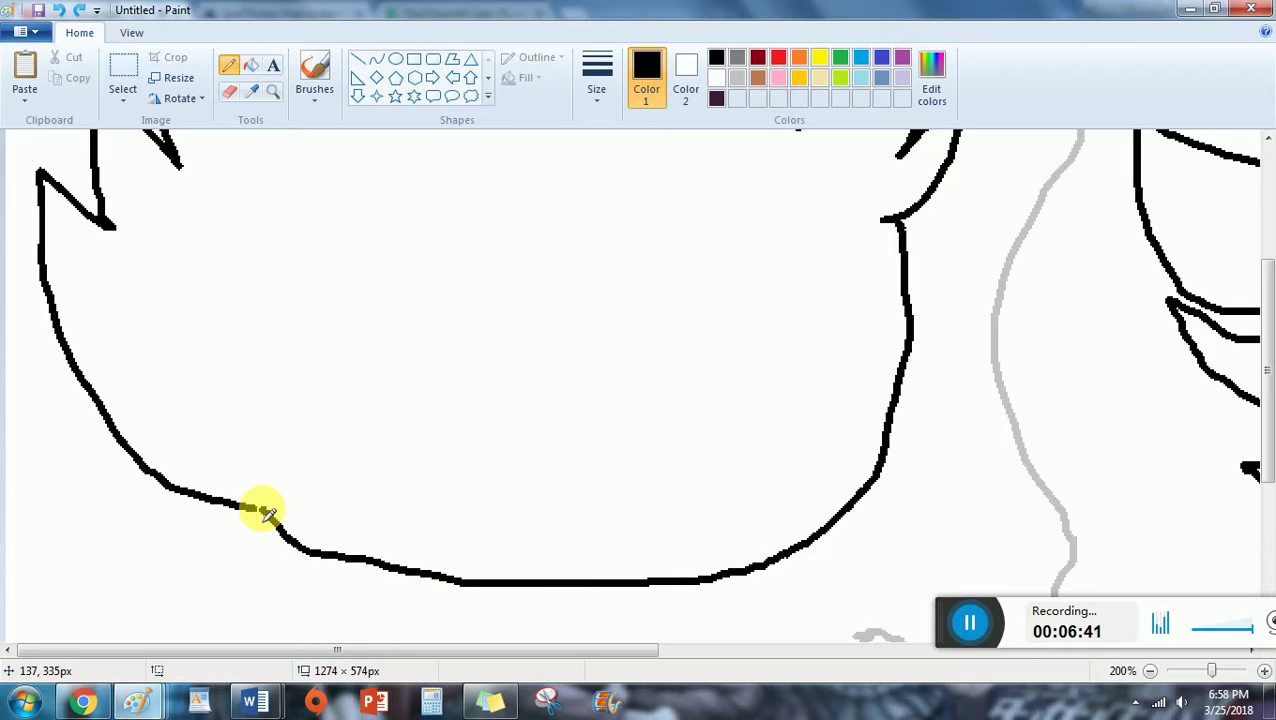
mouse_move(891, 219)
mouse_down()
mouse_move(851, 229)
mouse_move(861, 352)
mouse_move(848, 517)
mouse_up()
Draw jagged bangs across the second character's forehead, redoing them with slanted spikes and a short side edge down to the jaw.
mouse_move(866, 225)
mouse_down()
mouse_move(844, 251)
mouse_move(822, 198)
mouse_move(656, 258)
mouse_move(441, 304)
mouse_move(377, 248)
mouse_move(289, 382)
mouse_move(265, 512)
mouse_up()
scroll(279, 461, up, 3)
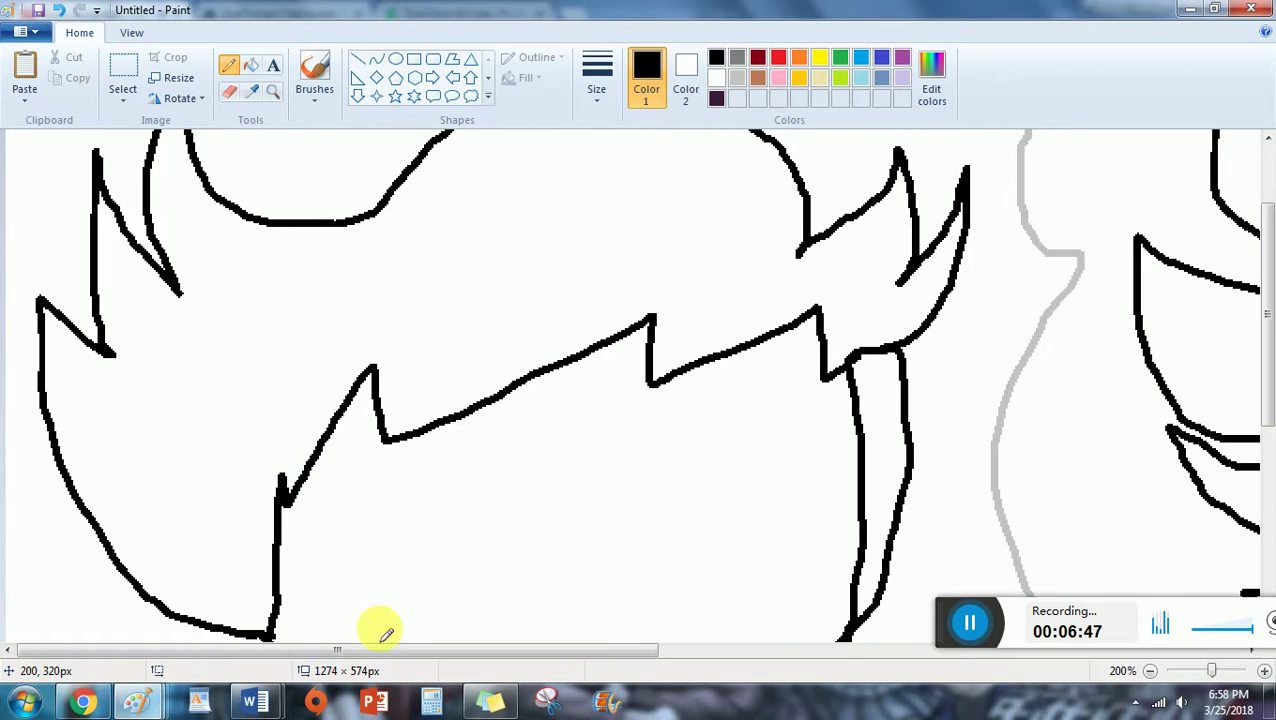
drag(390, 652, 444, 652)
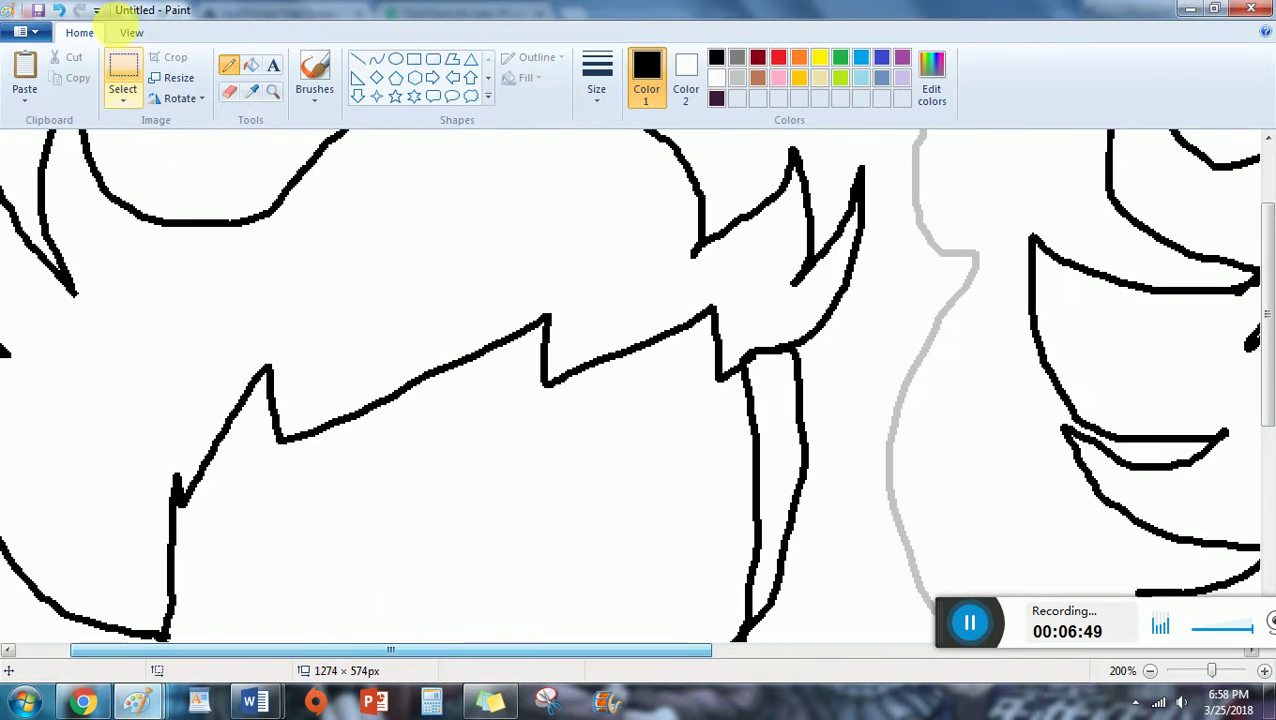
click(57, 10)
mouse_move(745, 362)
mouse_down()
mouse_move(535, 382)
mouse_move(573, 329)
mouse_move(296, 427)
mouse_move(306, 390)
mouse_move(136, 462)
mouse_move(222, 329)
mouse_move(162, 473)
mouse_up()
scroll(255, 452, down, 3)
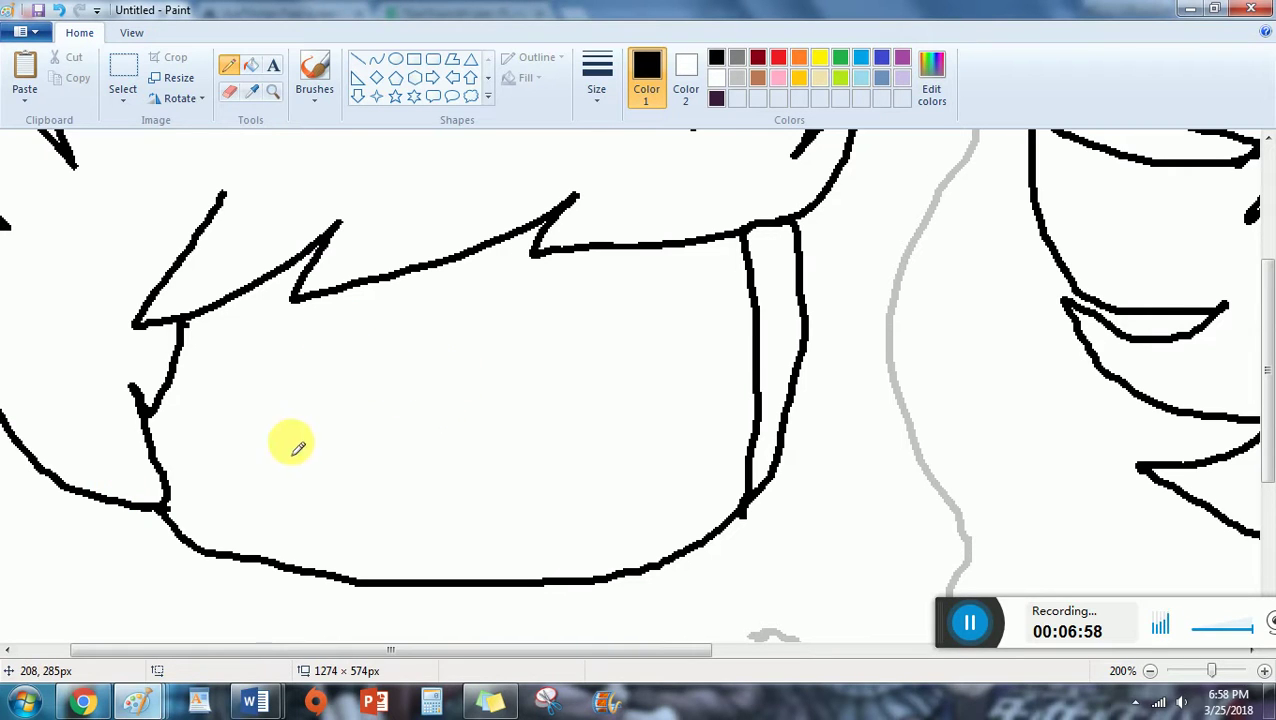
Erase the dipped part of the second character's top hair outline.
scroll(290, 441, up, 6)
click(131, 32)
click(60, 80)
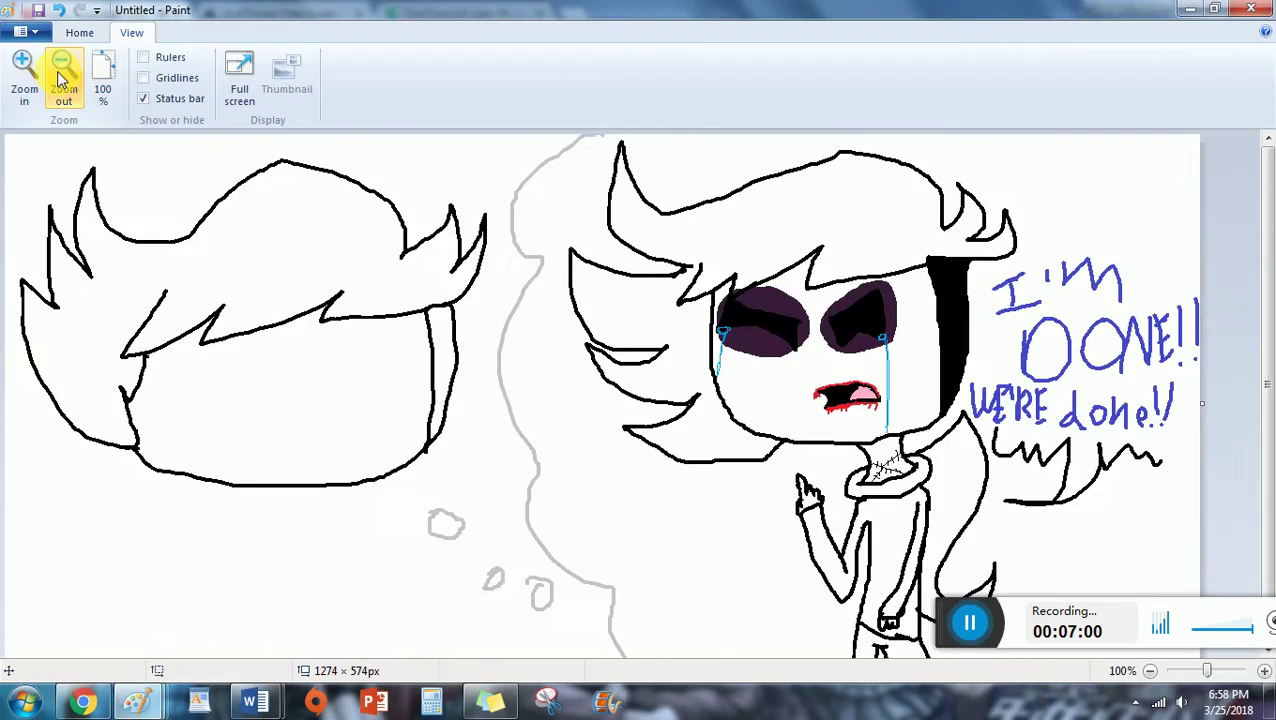
drag(15, 149, 16, 270)
click(176, 225)
click(79, 32)
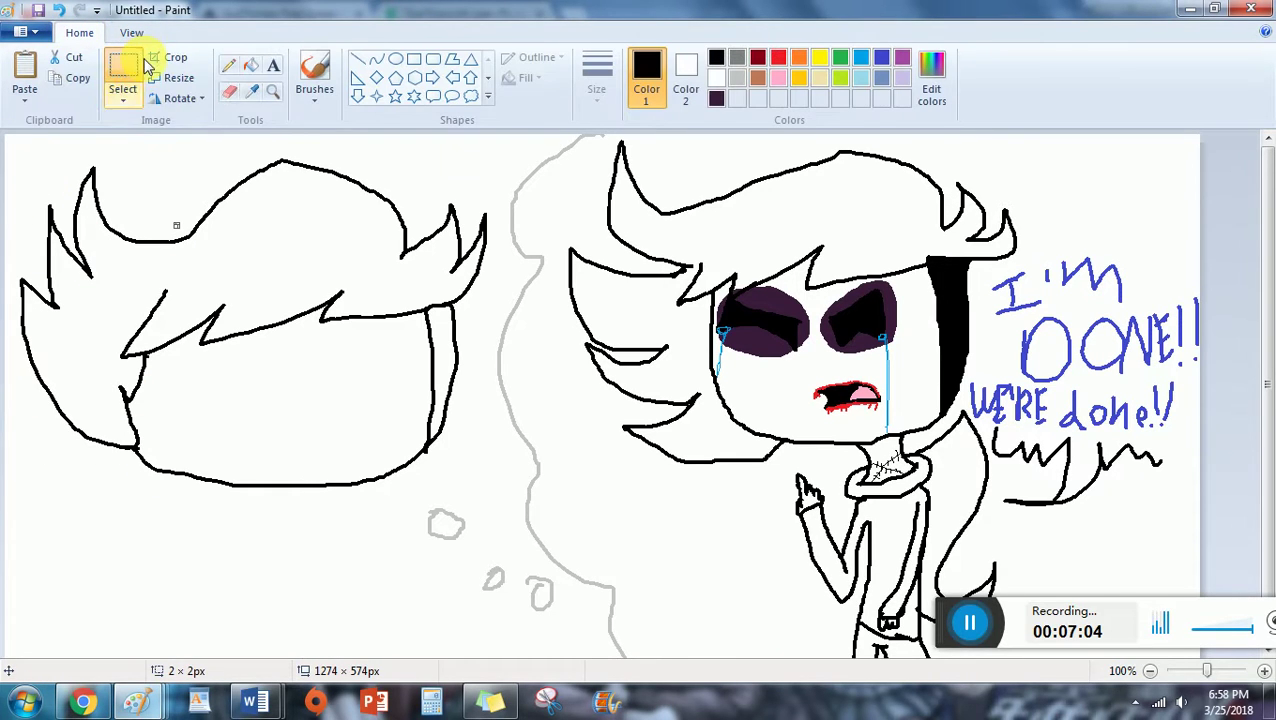
click(230, 92)
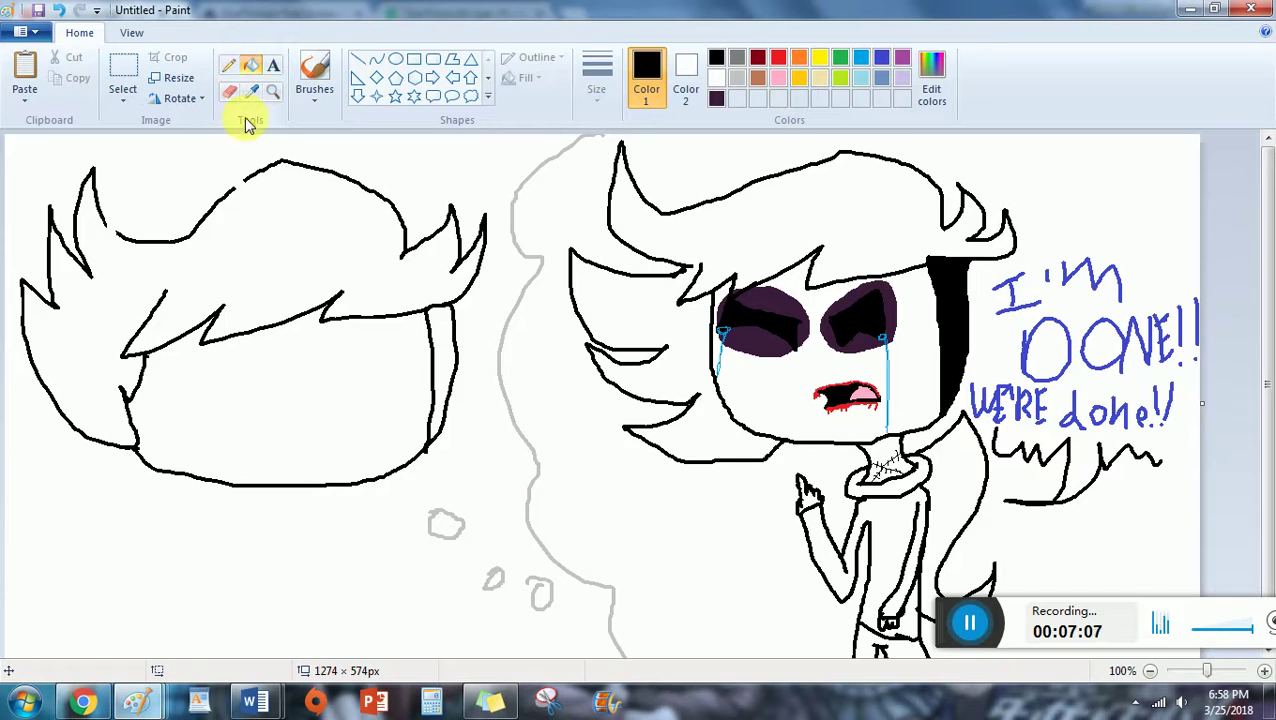
Redraw the second head's top hair outline as a smooth arc ending in an upright spike beside the existing hair spikes.
click(228, 66)
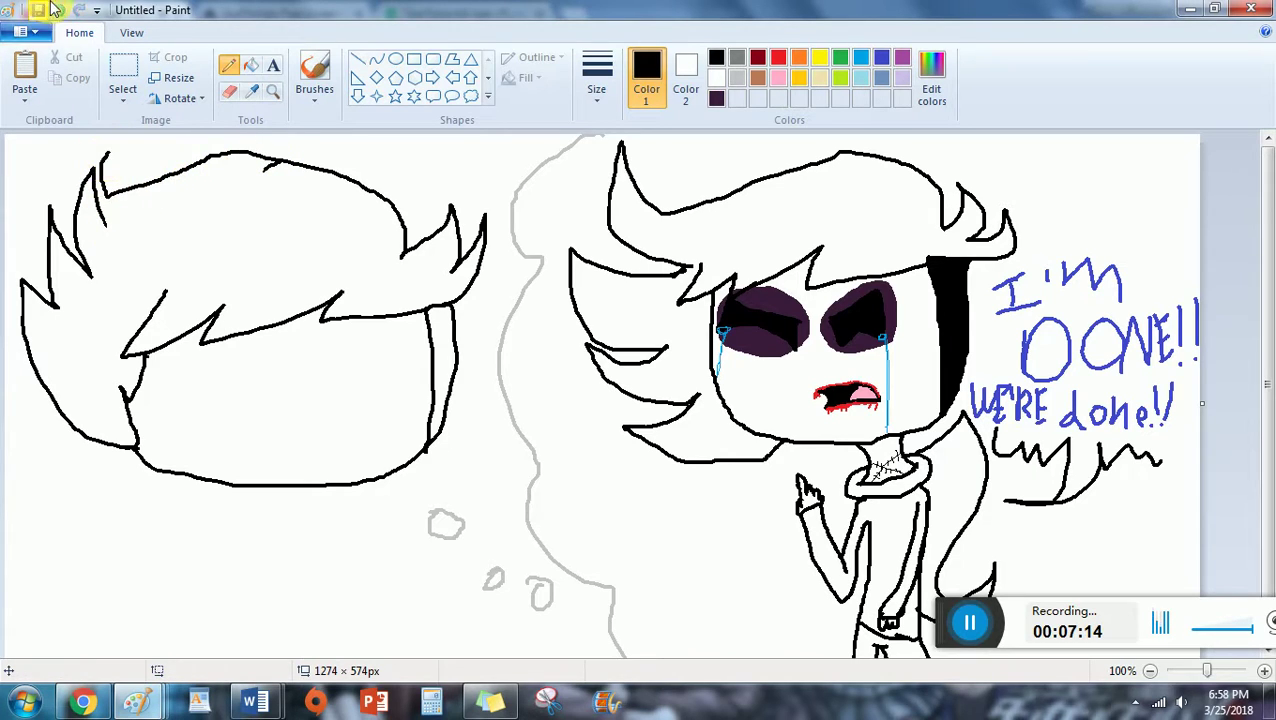
click(283, 172)
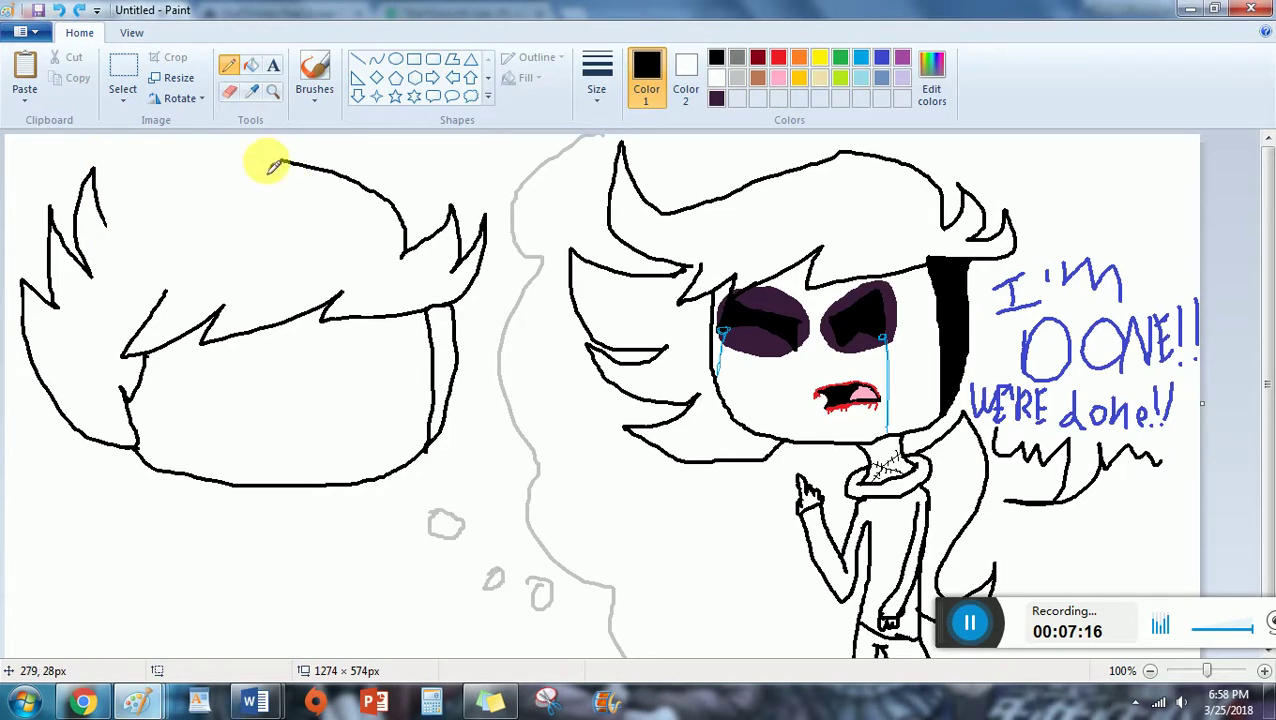
mouse_move(295, 170)
mouse_down()
mouse_move(260, 159)
mouse_move(151, 188)
mouse_move(131, 148)
mouse_up()
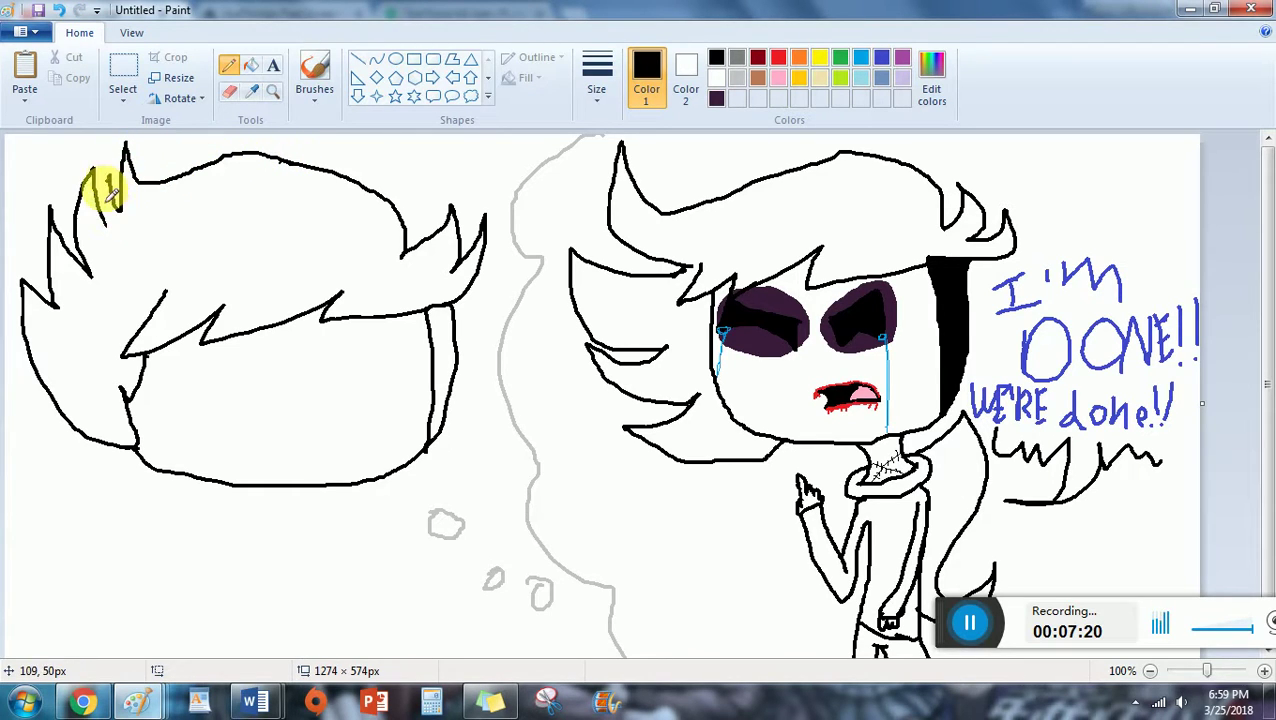
Replace the short face edge below the second character's bangs with a curved side line and a small notch, working at 300% zoom.
click(133, 35)
double_click(22, 70)
scroll(459, 427, down, 5)
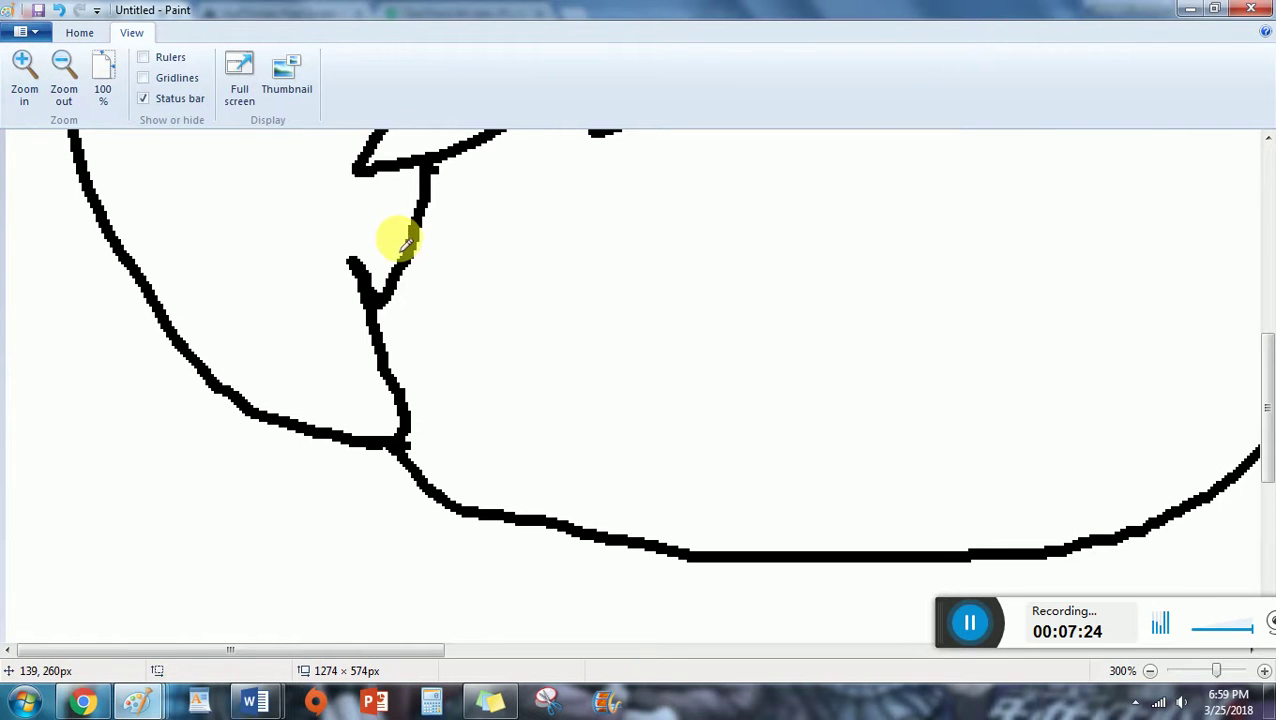
mouse_move(405, 243)
mouse_down()
mouse_move(376, 288)
mouse_move(381, 328)
mouse_move(404, 213)
mouse_move(399, 243)
mouse_move(418, 212)
mouse_move(444, 208)
mouse_move(416, 220)
mouse_move(434, 178)
mouse_move(400, 208)
mouse_move(359, 291)
mouse_move(384, 365)
mouse_up()
scroll(425, 568, up, 5)
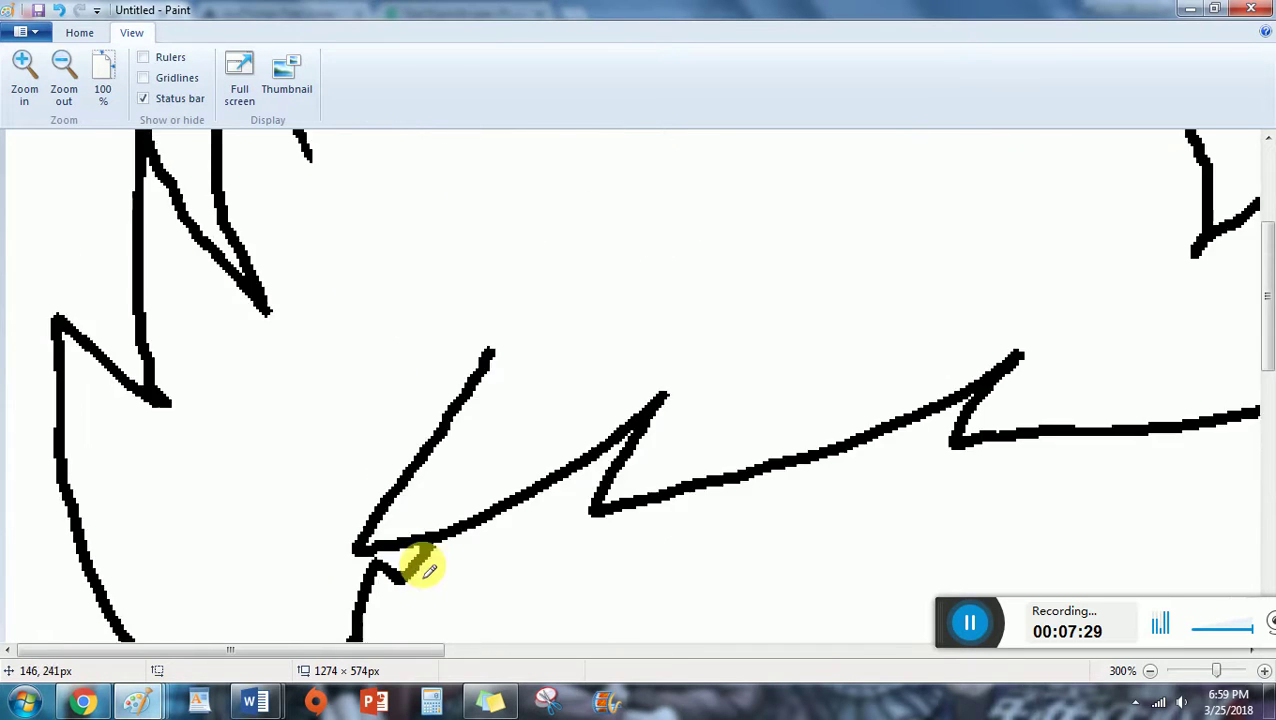
scroll(425, 568, up, 3)
drag(399, 649, 427, 627)
scroll(505, 578, down, 4)
scroll(487, 447, down, 3)
scroll(421, 430, up, 3)
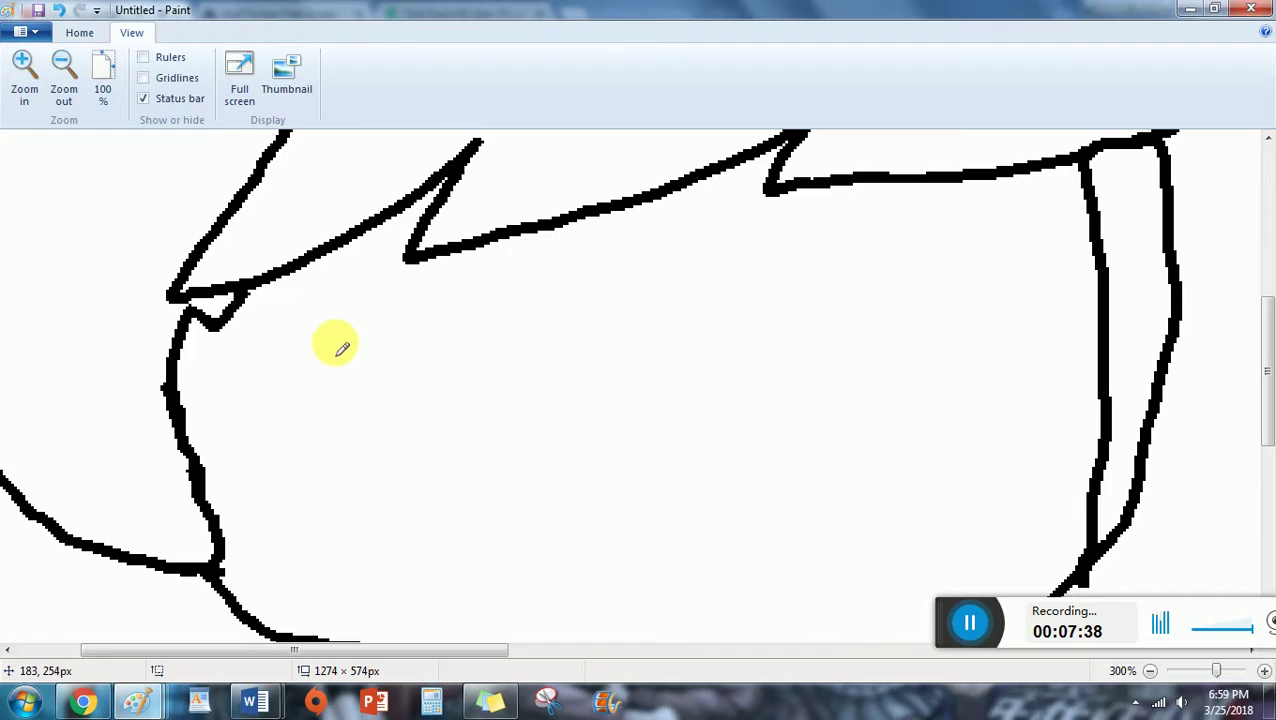
Outline two four-cornered eyes with inward-curving sides below the second character's bangs.
drag(334, 344, 590, 369)
mouse_move(353, 446)
mouse_down()
mouse_move(457, 443)
mouse_move(618, 476)
mouse_up()
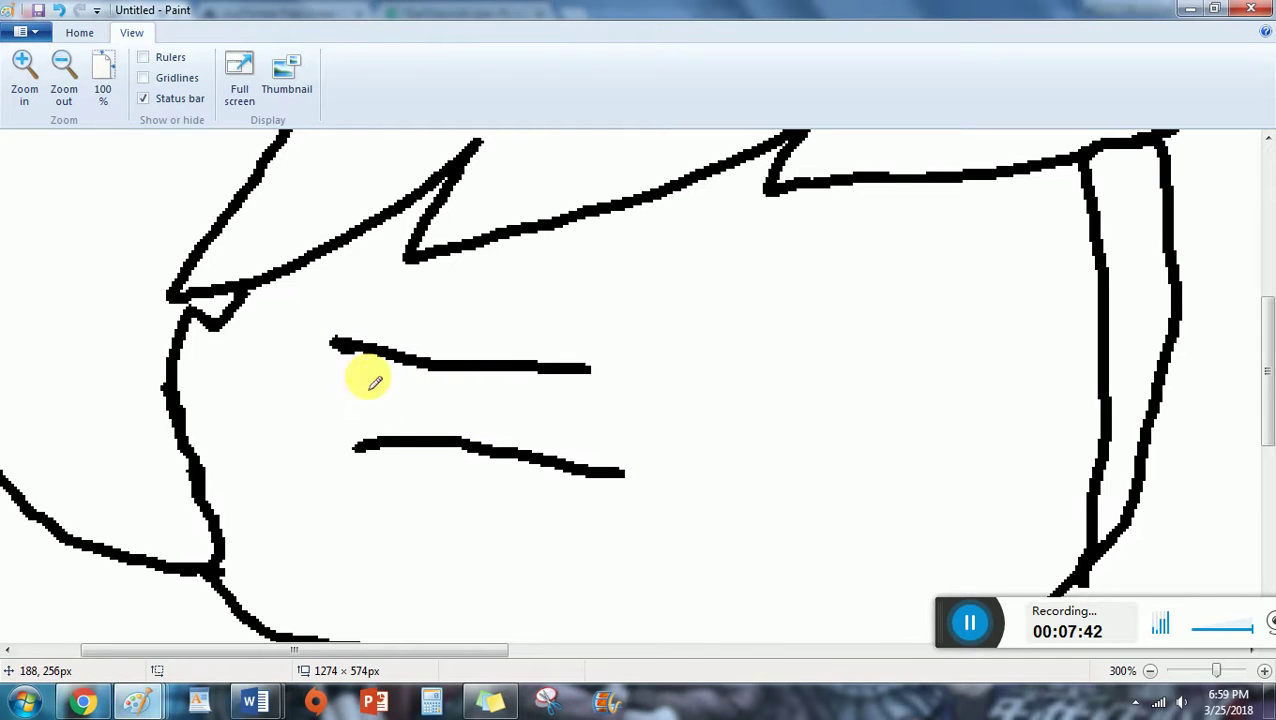
drag(344, 348, 370, 447)
mouse_move(572, 370)
mouse_down()
mouse_move(569, 400)
mouse_move(600, 474)
mouse_up()
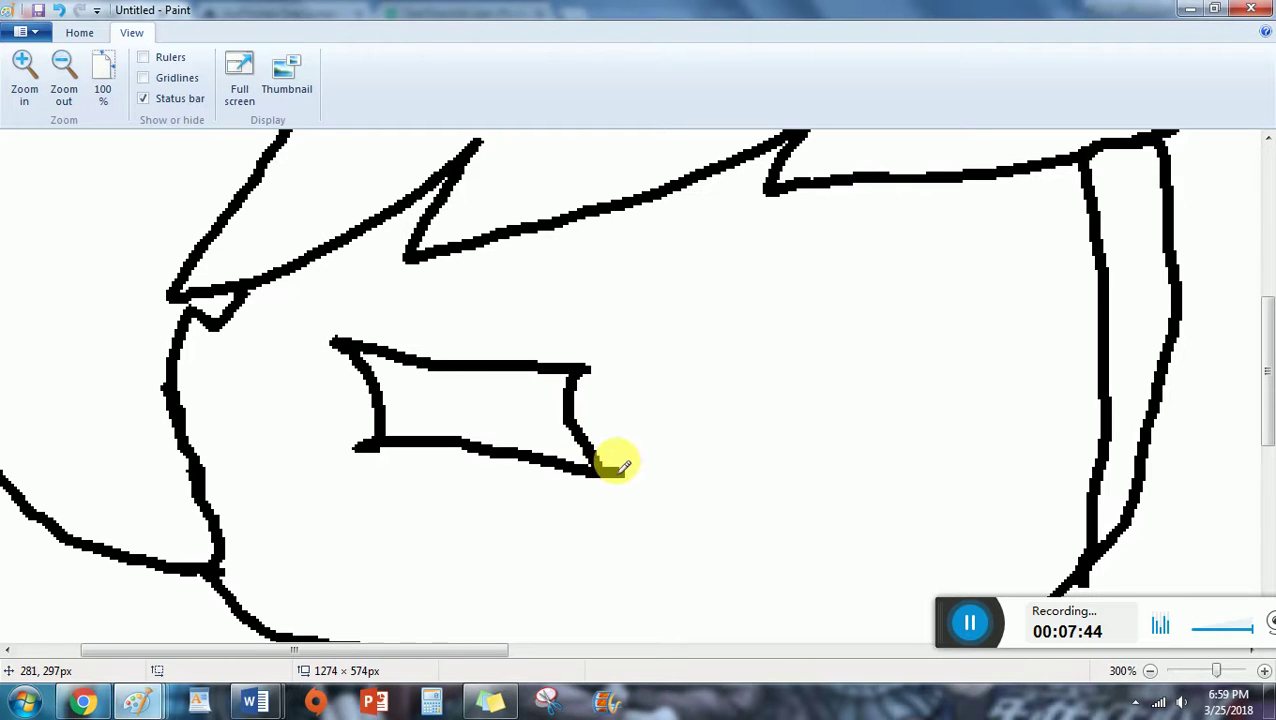
drag(780, 356, 974, 364)
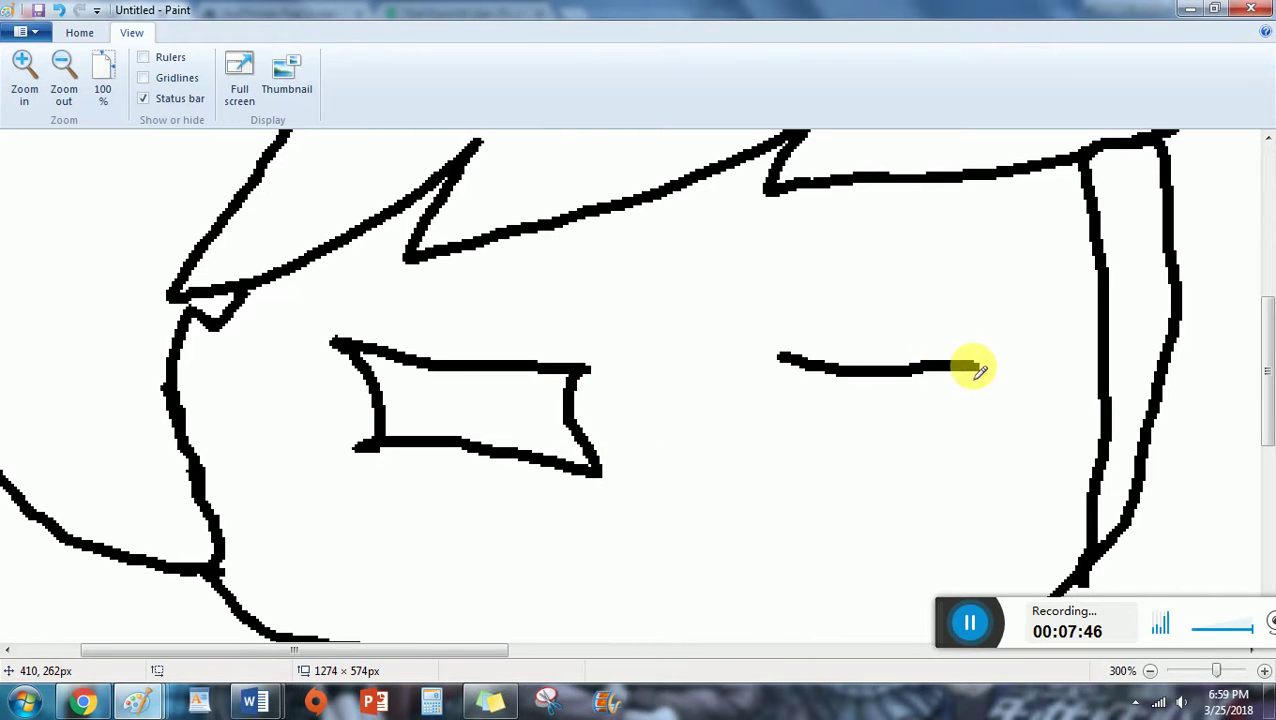
mouse_move(780, 358)
mouse_down()
mouse_move(801, 381)
mouse_move(770, 458)
mouse_move(970, 455)
mouse_up()
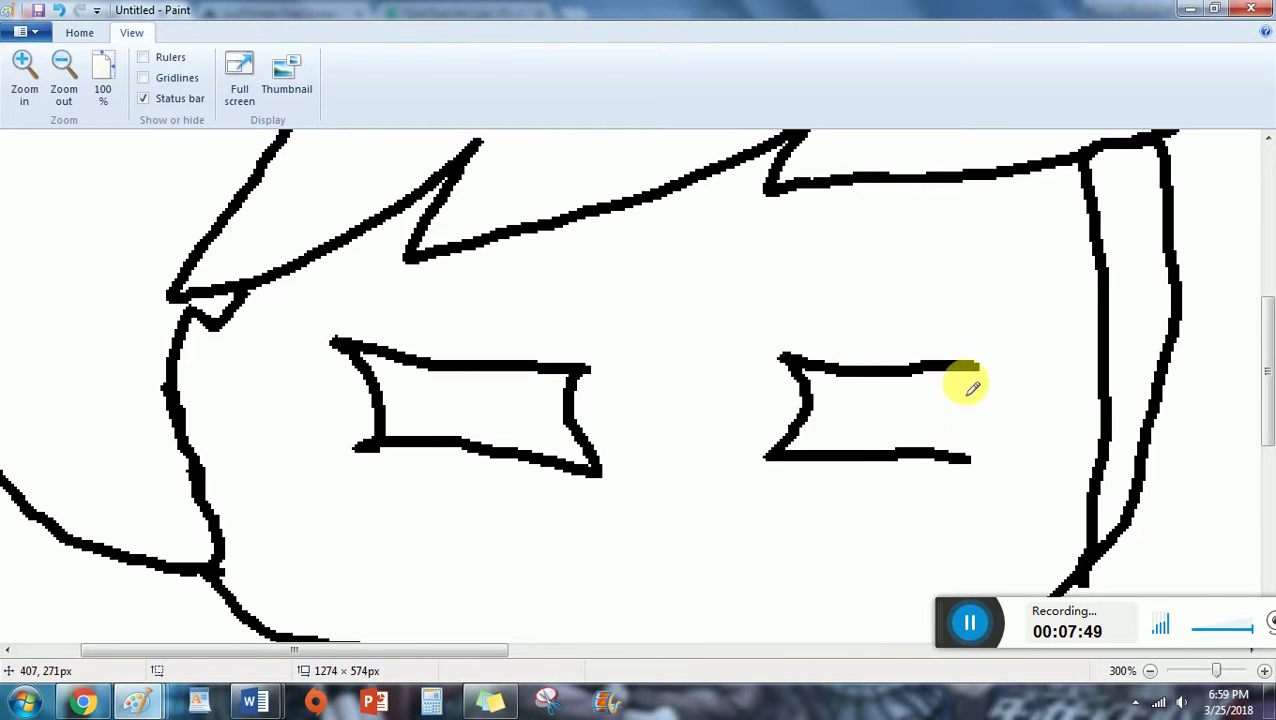
drag(976, 366, 958, 440)
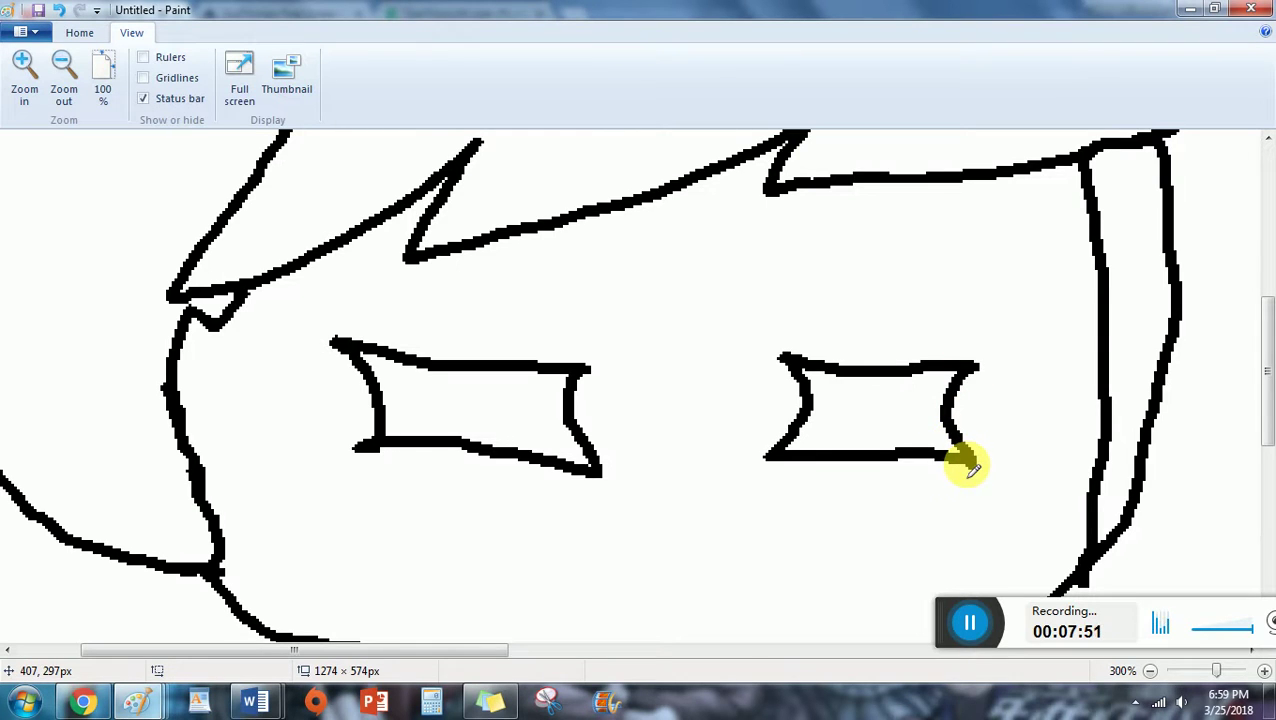
Draw a short, slightly downturned mouth and fill both of the second character's eyes with black.
scroll(484, 461, down, 2)
drag(628, 457, 747, 461)
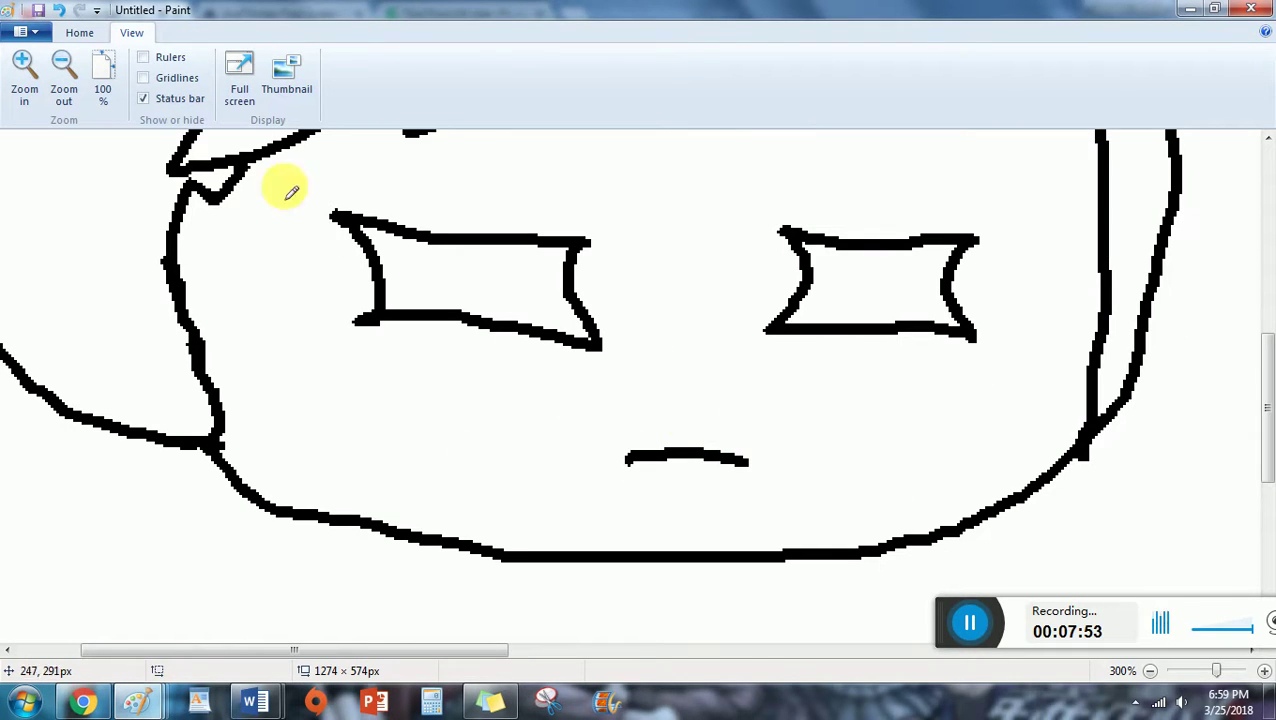
click(79, 32)
click(250, 65)
click(435, 250)
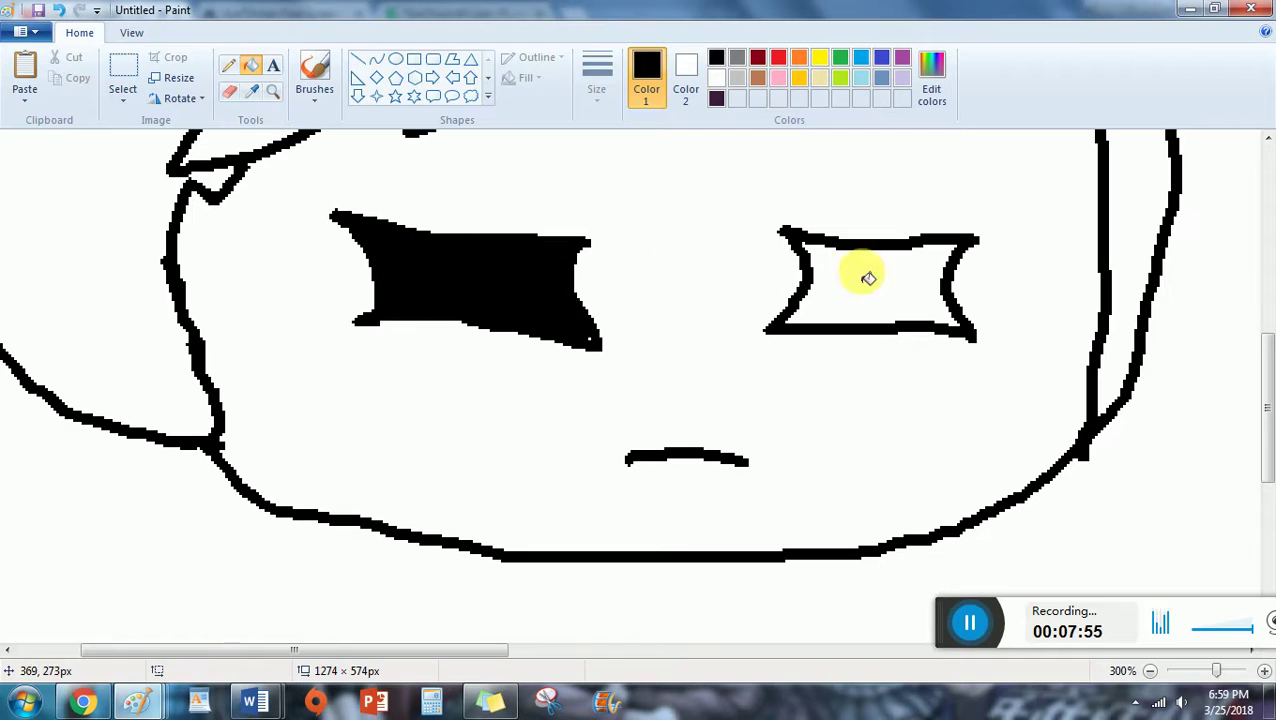
click(868, 278)
click(228, 66)
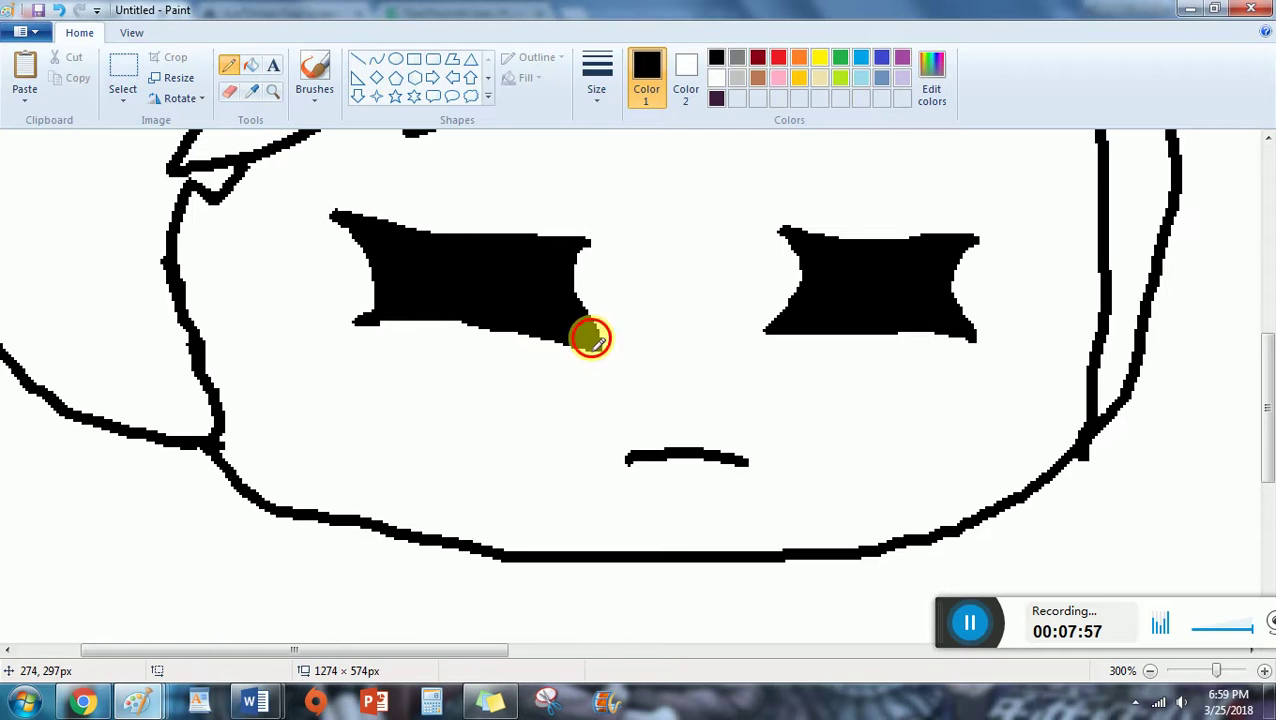
Draw the second character's neck with a wide rolled collar and a long hair strand running down beside it.
scroll(590, 340, down, 3)
mouse_move(583, 312)
mouse_down()
mouse_move(506, 448)
mouse_move(458, 452)
mouse_up()
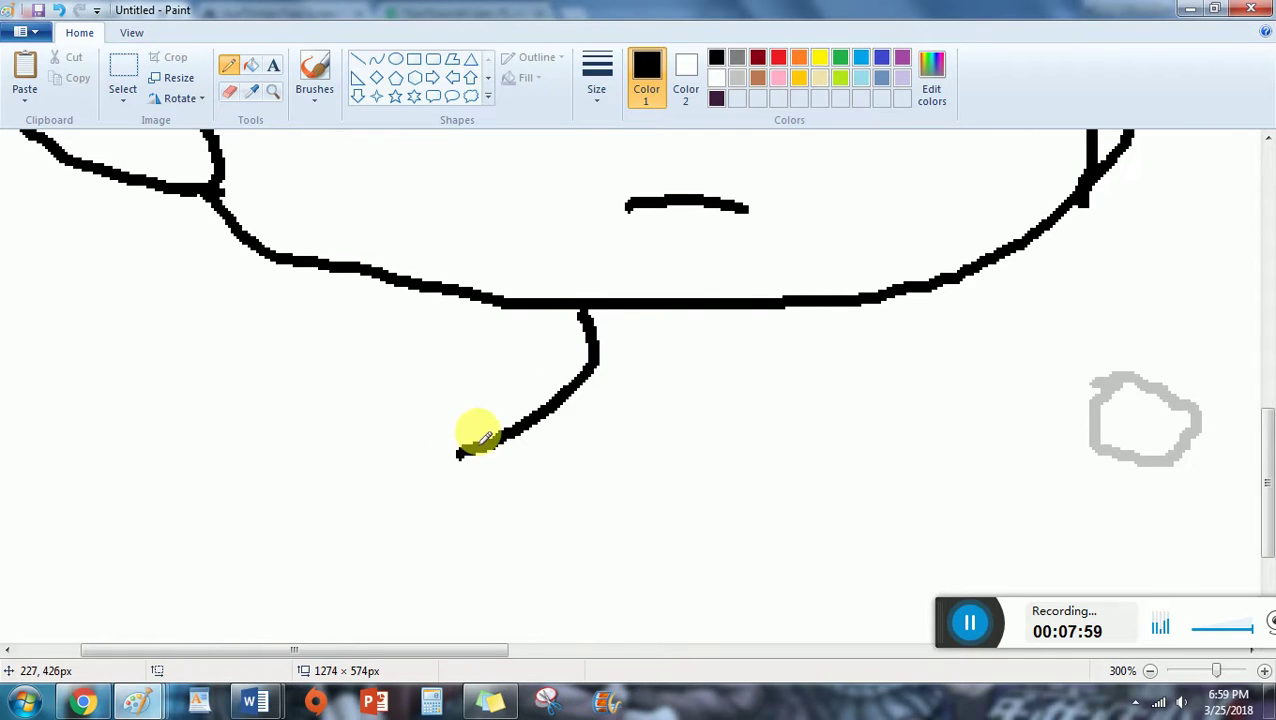
mouse_move(775, 300)
mouse_down()
mouse_move(766, 400)
mouse_move(830, 436)
mouse_up()
mouse_move(580, 368)
mouse_down()
mouse_move(458, 503)
mouse_move(467, 463)
mouse_move(732, 489)
mouse_move(805, 462)
mouse_up()
mouse_move(770, 385)
mouse_down()
mouse_move(823, 485)
mouse_move(606, 538)
mouse_move(454, 525)
mouse_move(436, 476)
mouse_up()
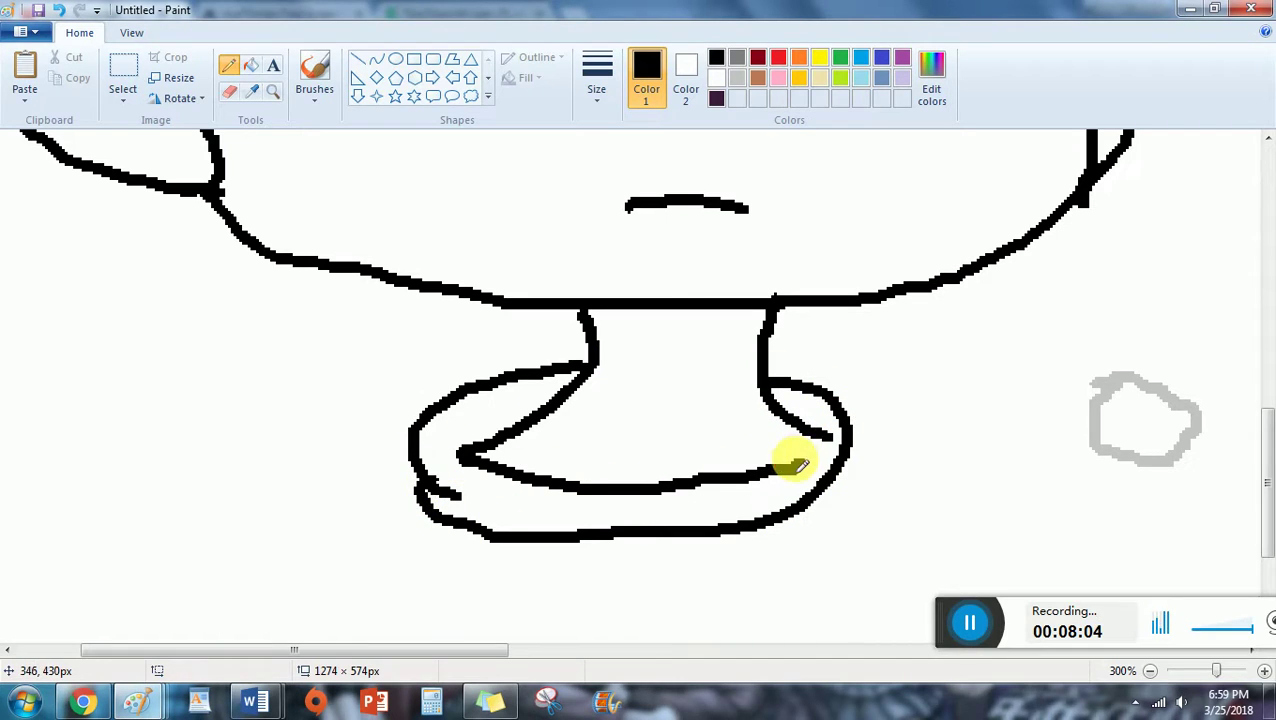
mouse_move(466, 386)
mouse_down()
mouse_move(410, 302)
mouse_move(246, 666)
mouse_up()
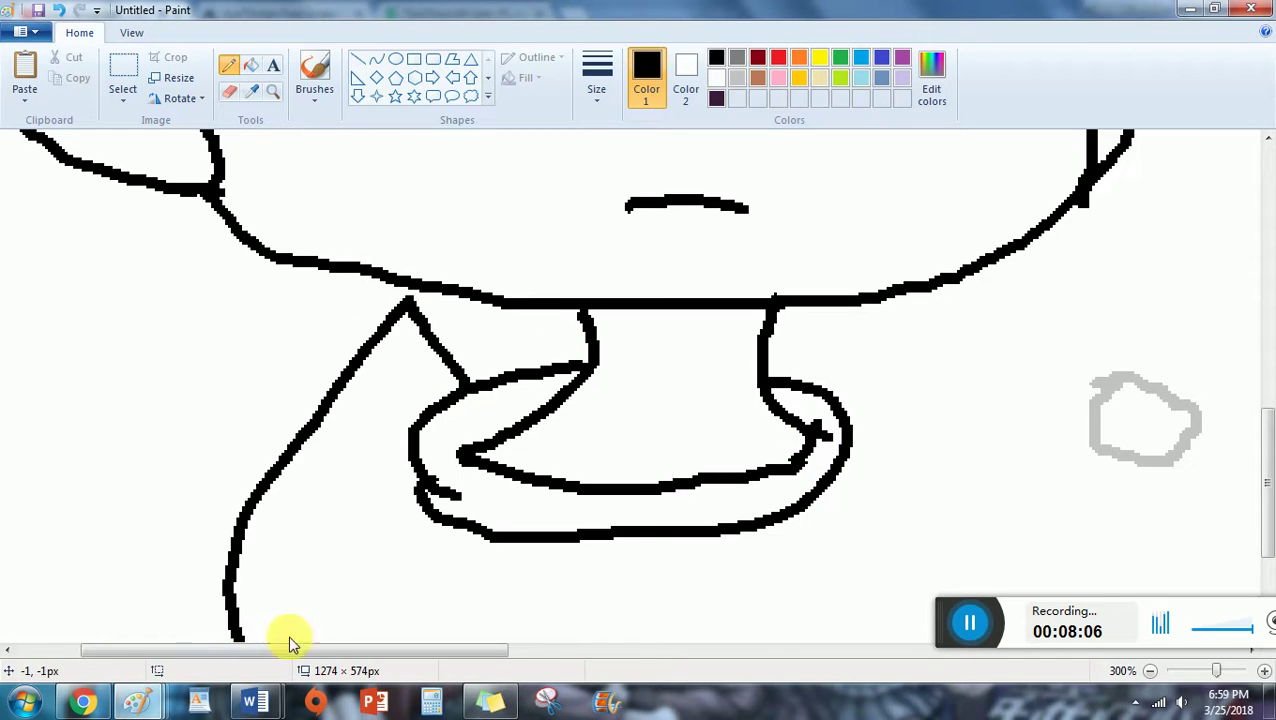
scroll(443, 407, down, 2)
drag(430, 318, 372, 598)
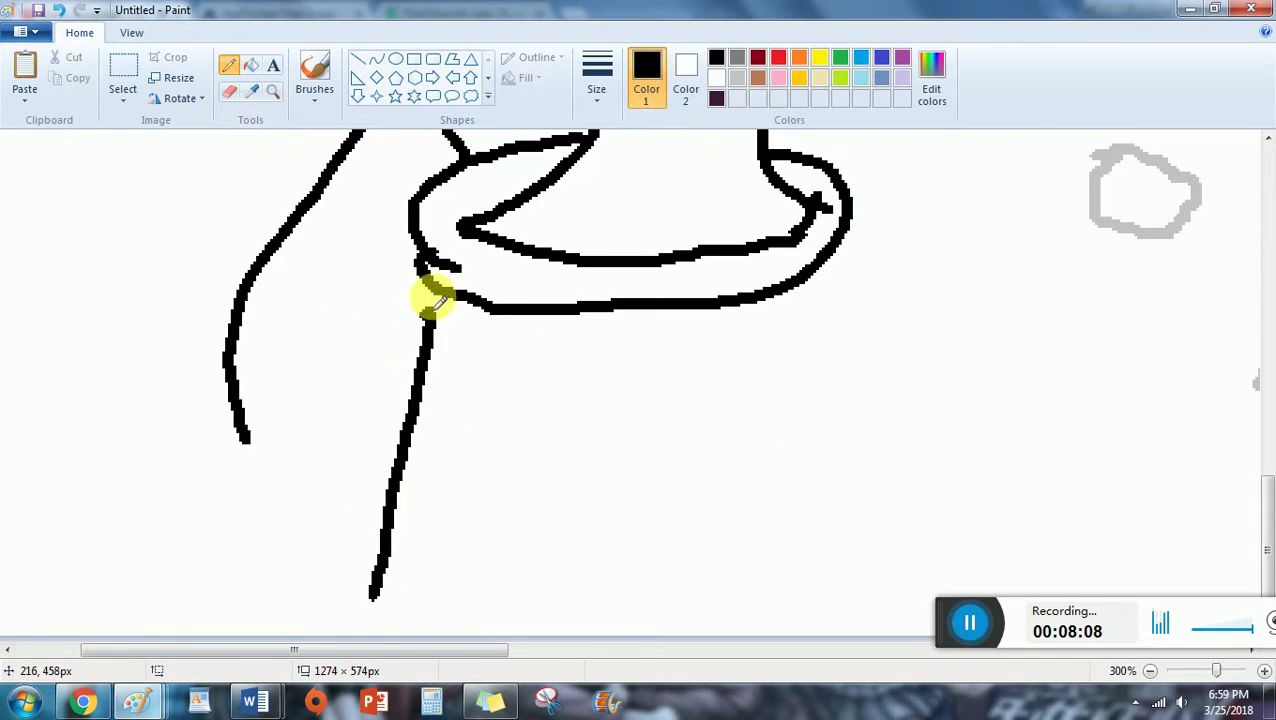
drag(418, 557, 663, 532)
mouse_move(382, 584)
mouse_down()
mouse_move(513, 620)
mouse_move(668, 608)
mouse_up()
mouse_move(632, 550)
mouse_down()
mouse_move(736, 554)
mouse_move(733, 592)
mouse_move(632, 606)
mouse_up()
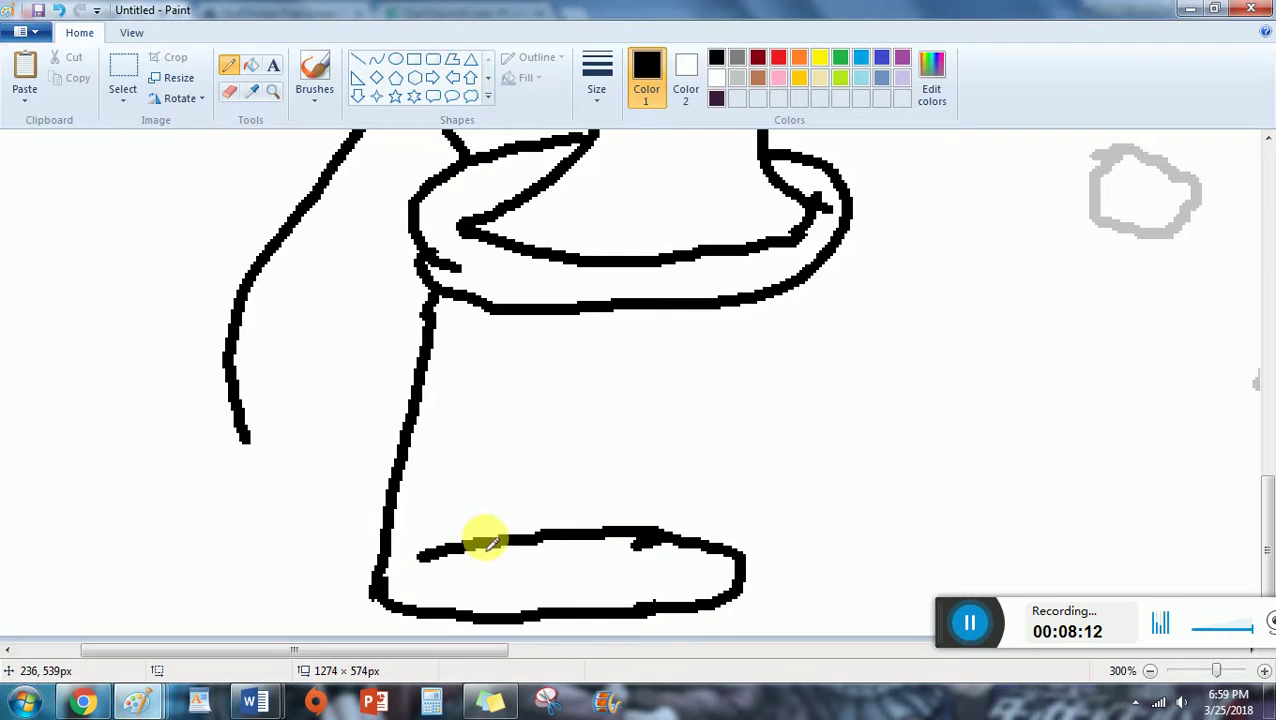
click(59, 9)
click(59, 9)
click(59, 9)
click(59, 9)
click(59, 9)
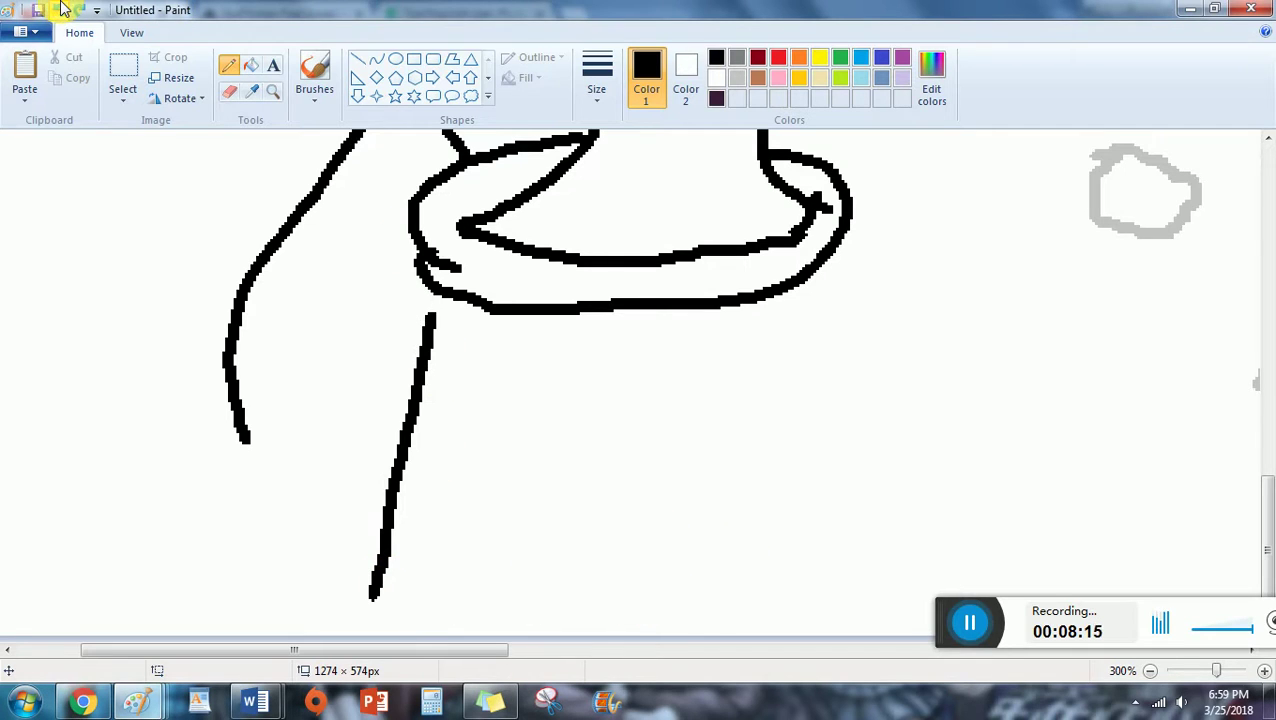
click(59, 9)
Draw an arm with a folded band below the collar on the hair-strand side, plus a curved upper hem line.
drag(424, 258, 424, 305)
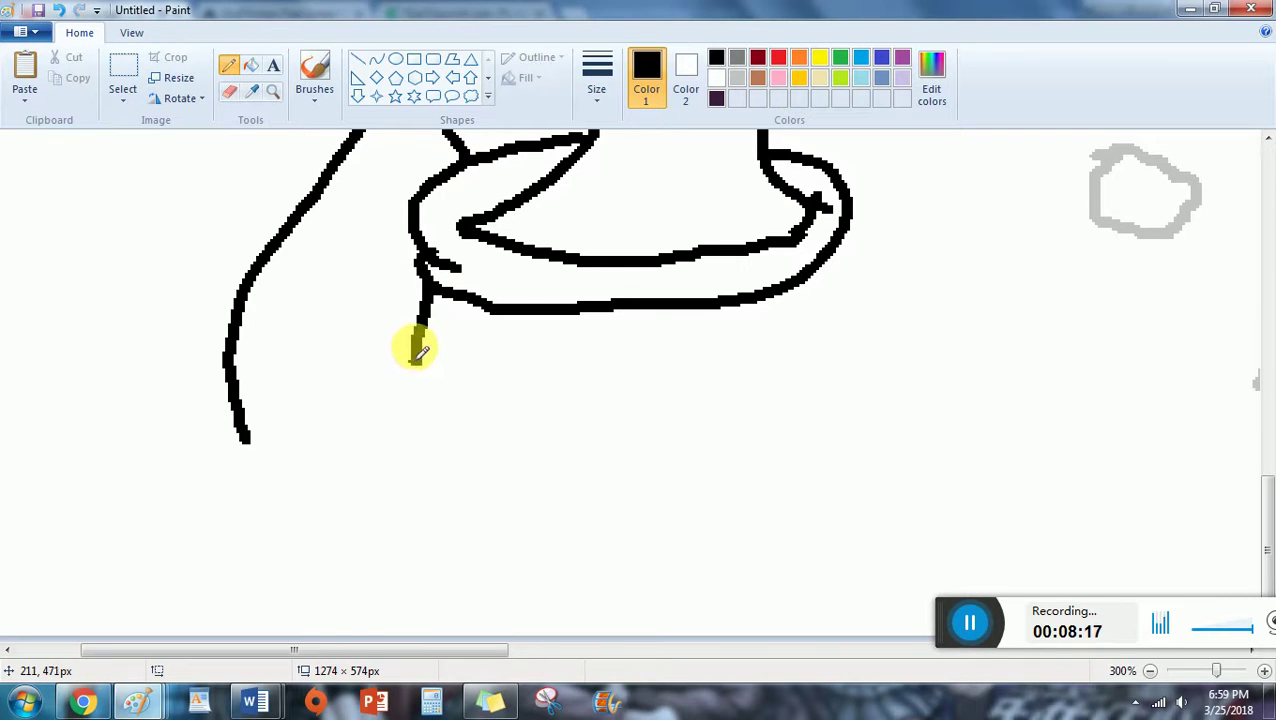
mouse_move(417, 350)
mouse_down()
mouse_move(498, 386)
mouse_move(398, 360)
mouse_move(395, 408)
mouse_move(385, 384)
mouse_move(377, 412)
mouse_move(430, 474)
mouse_up()
drag(523, 331, 484, 498)
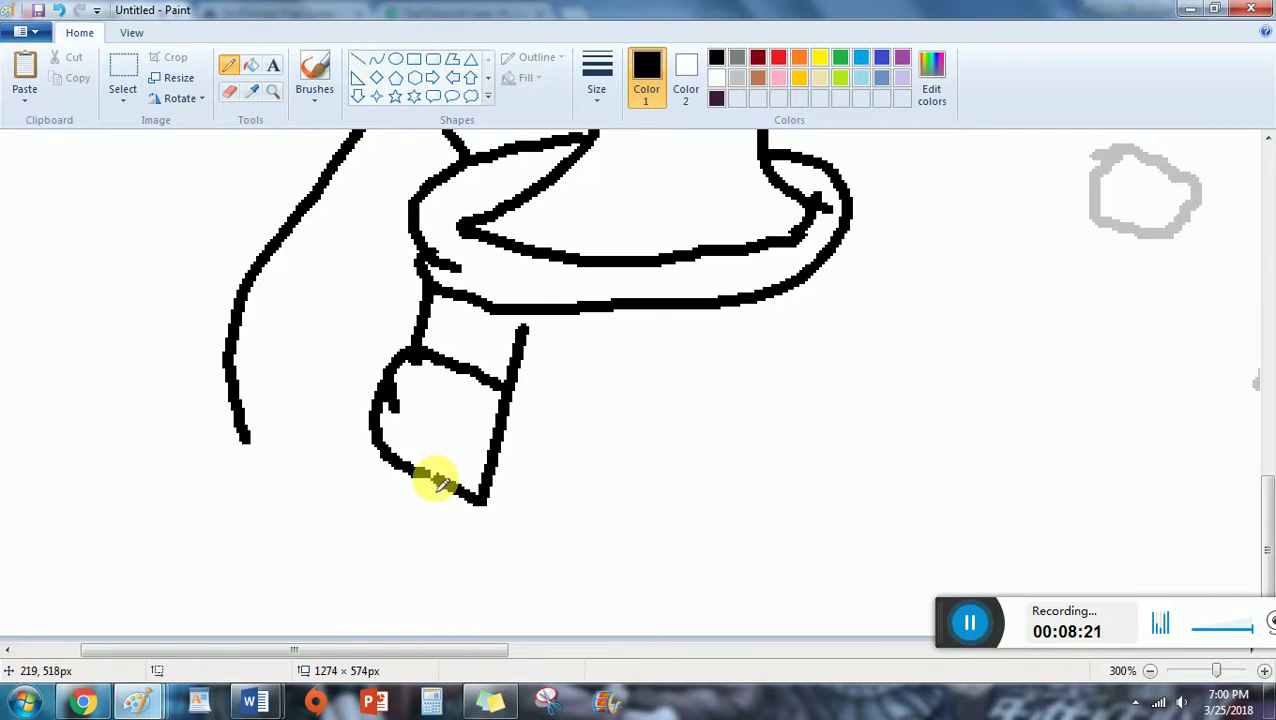
mouse_move(410, 470)
mouse_down()
mouse_move(393, 441)
mouse_move(378, 635)
mouse_up()
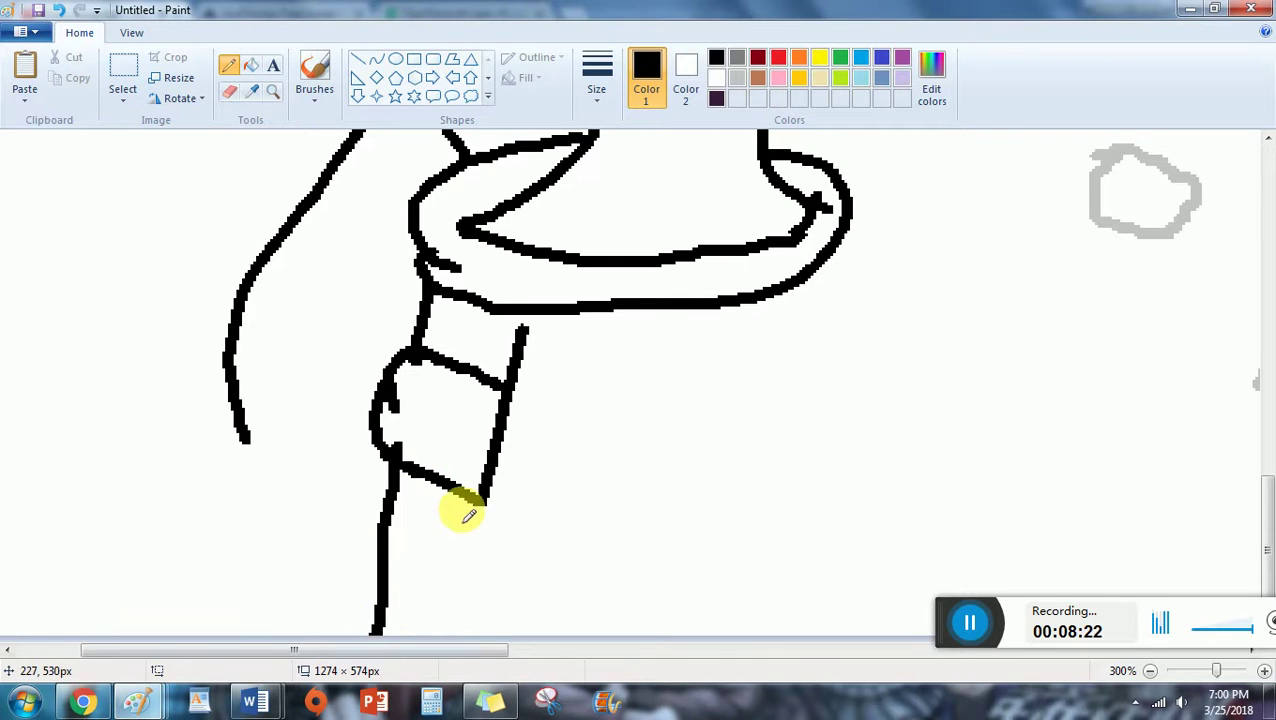
mouse_move(482, 500)
mouse_down()
mouse_move(477, 578)
mouse_move(686, 551)
mouse_up()
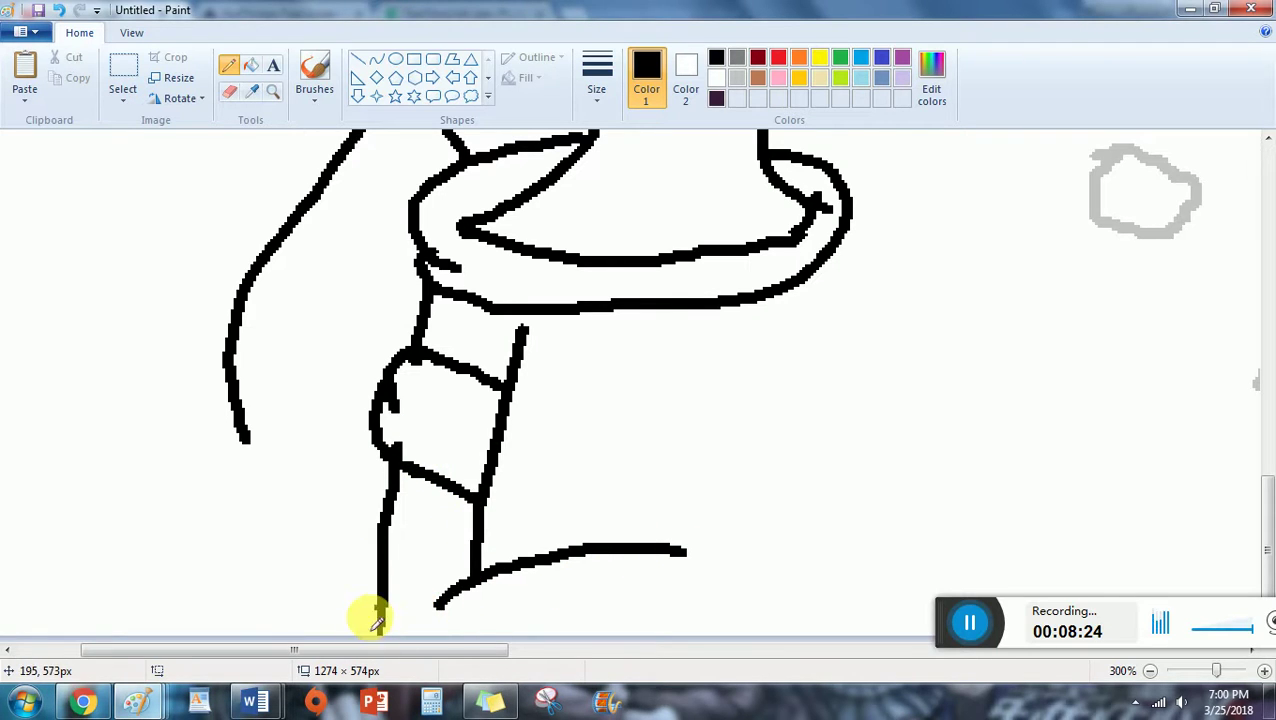
Erase the arm's outer contour and redraw the upper sleeve and folded band narrower, closer to the inner arm line.
mouse_move(379, 609)
mouse_down()
mouse_move(375, 553)
mouse_move(401, 465)
mouse_move(386, 511)
mouse_move(399, 511)
mouse_move(393, 447)
mouse_up()
drag(444, 305, 418, 340)
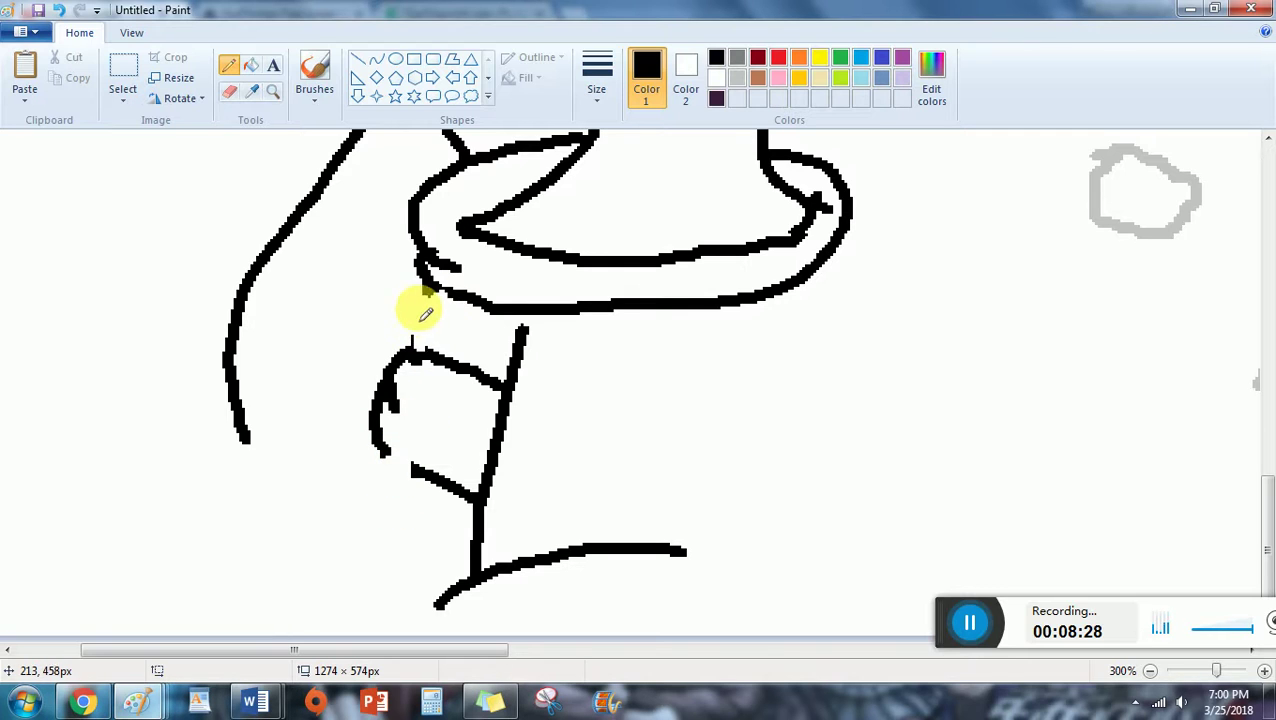
mouse_move(456, 293)
mouse_down()
mouse_move(443, 357)
mouse_move(385, 347)
mouse_move(446, 357)
mouse_up()
click(62, 9)
drag(386, 455, 418, 474)
drag(428, 362, 388, 435)
key(ctrl+z)
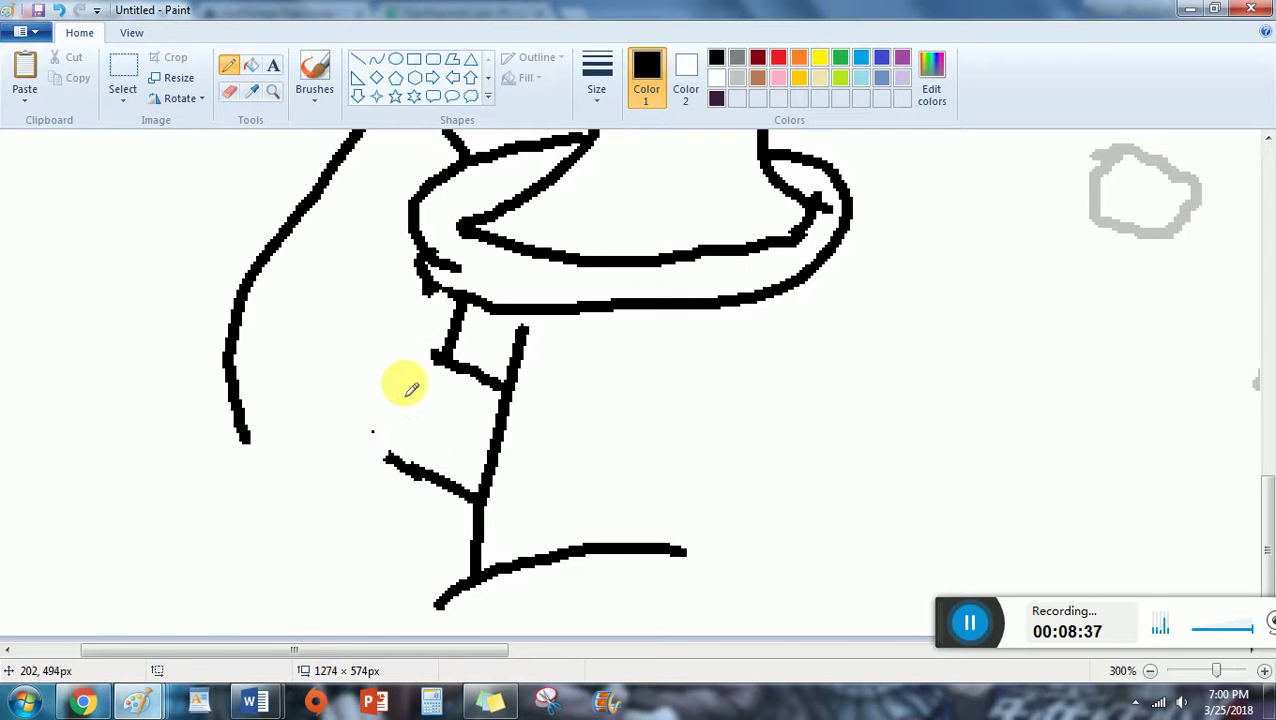
drag(436, 359, 428, 430)
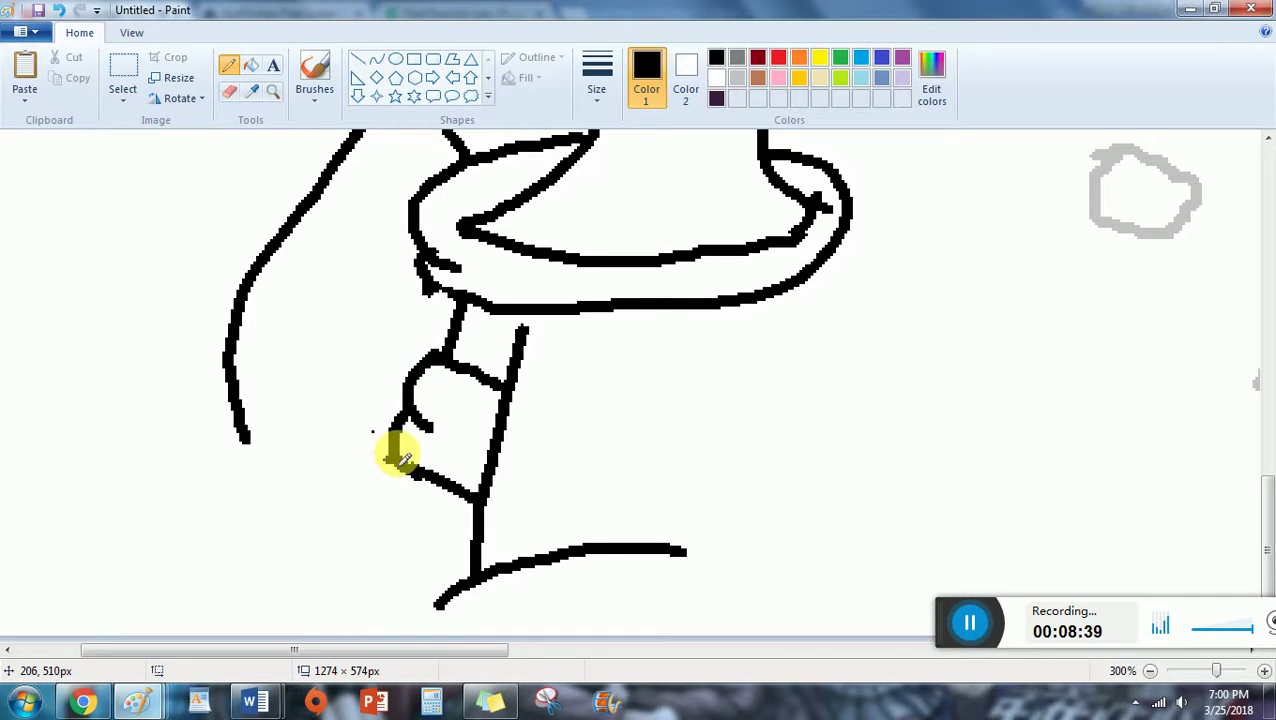
mouse_move(493, 405)
mouse_down()
mouse_move(480, 495)
mouse_move(505, 424)
mouse_up()
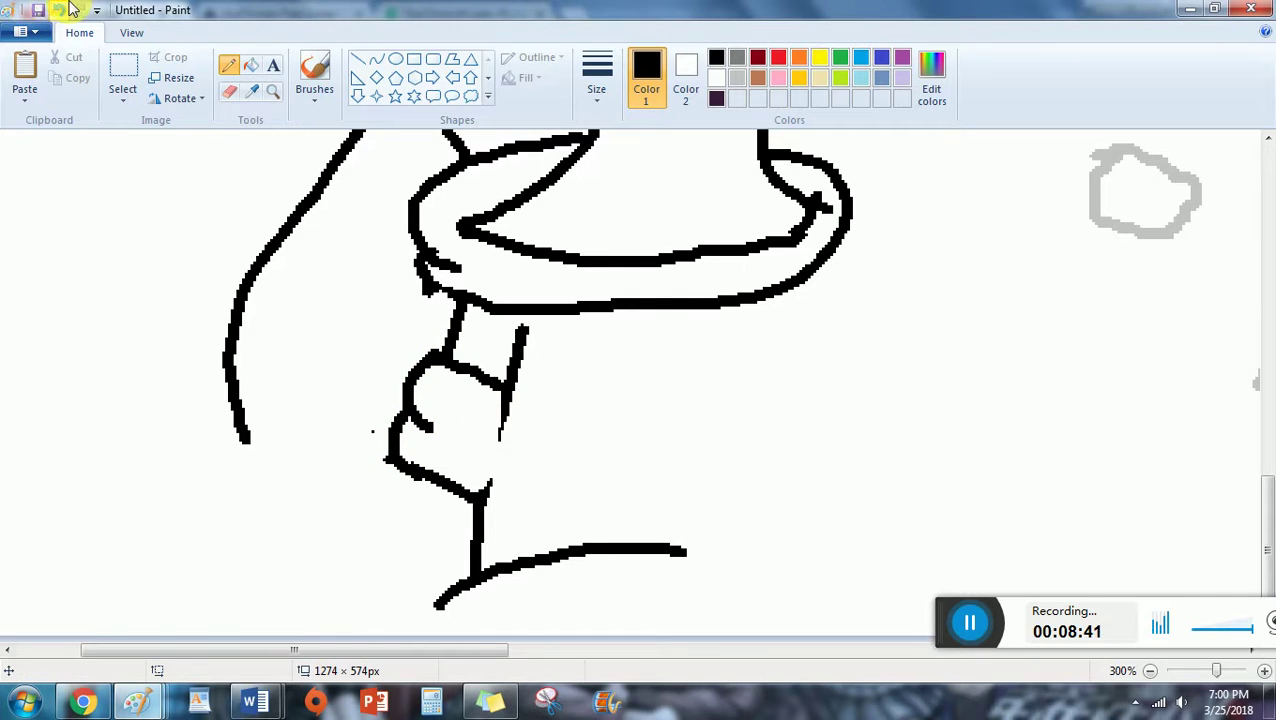
Draw the lower arm's outer edge and continue it into the hem's bottom line, leaving the hem's far end open.
mouse_move(408, 466)
mouse_down()
mouse_move(393, 616)
mouse_move(507, 631)
mouse_move(683, 600)
mouse_up()
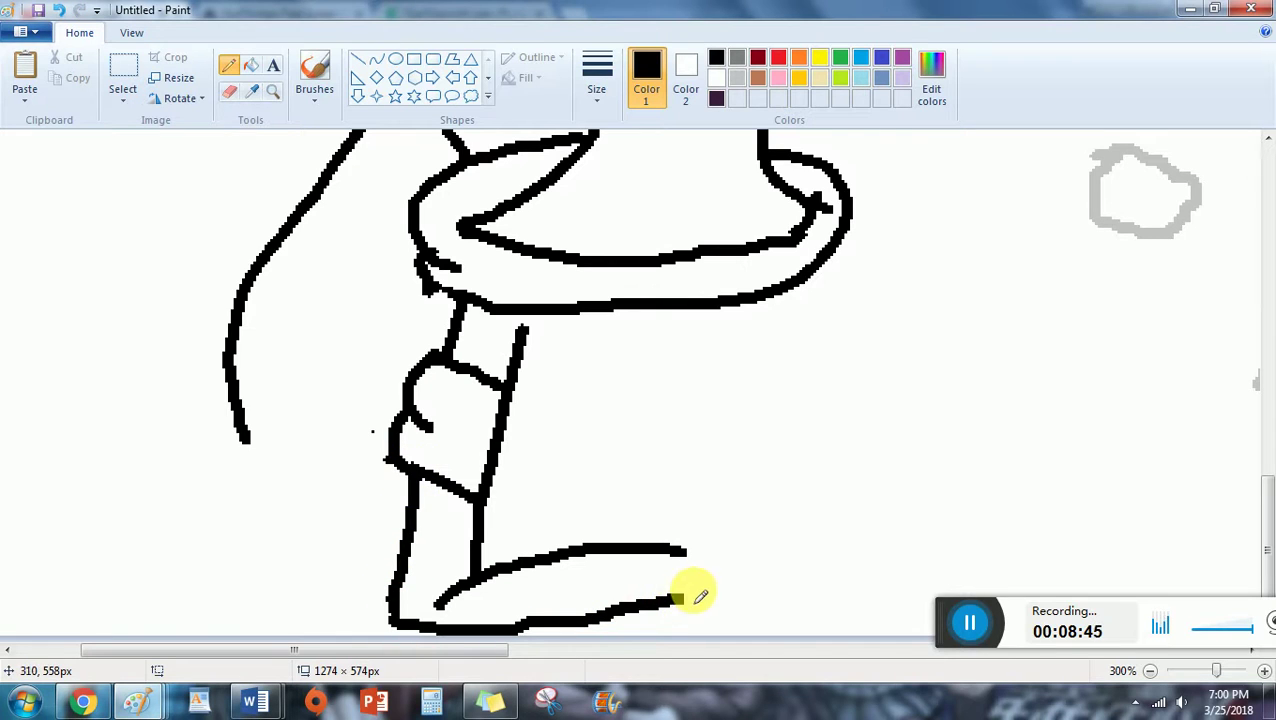
mouse_move(683, 550)
mouse_down()
mouse_move(730, 555)
mouse_move(731, 567)
mouse_move(722, 593)
mouse_move(683, 600)
mouse_up()
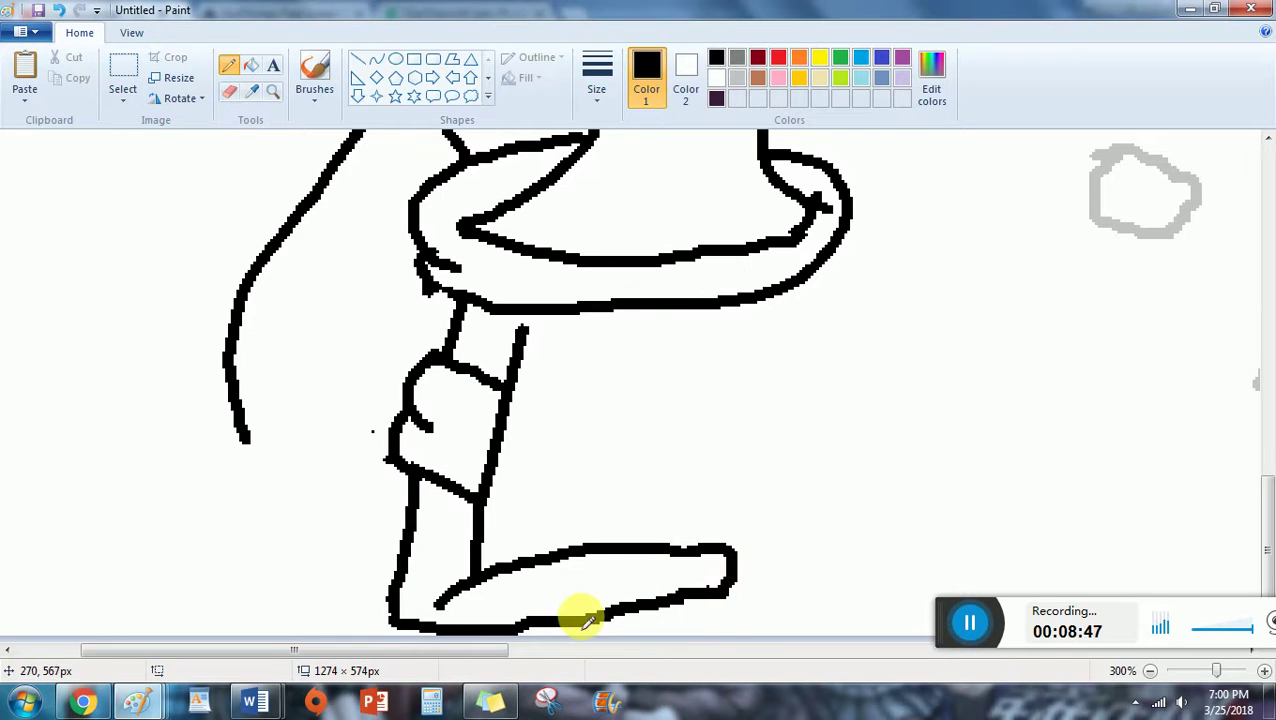
click(60, 9)
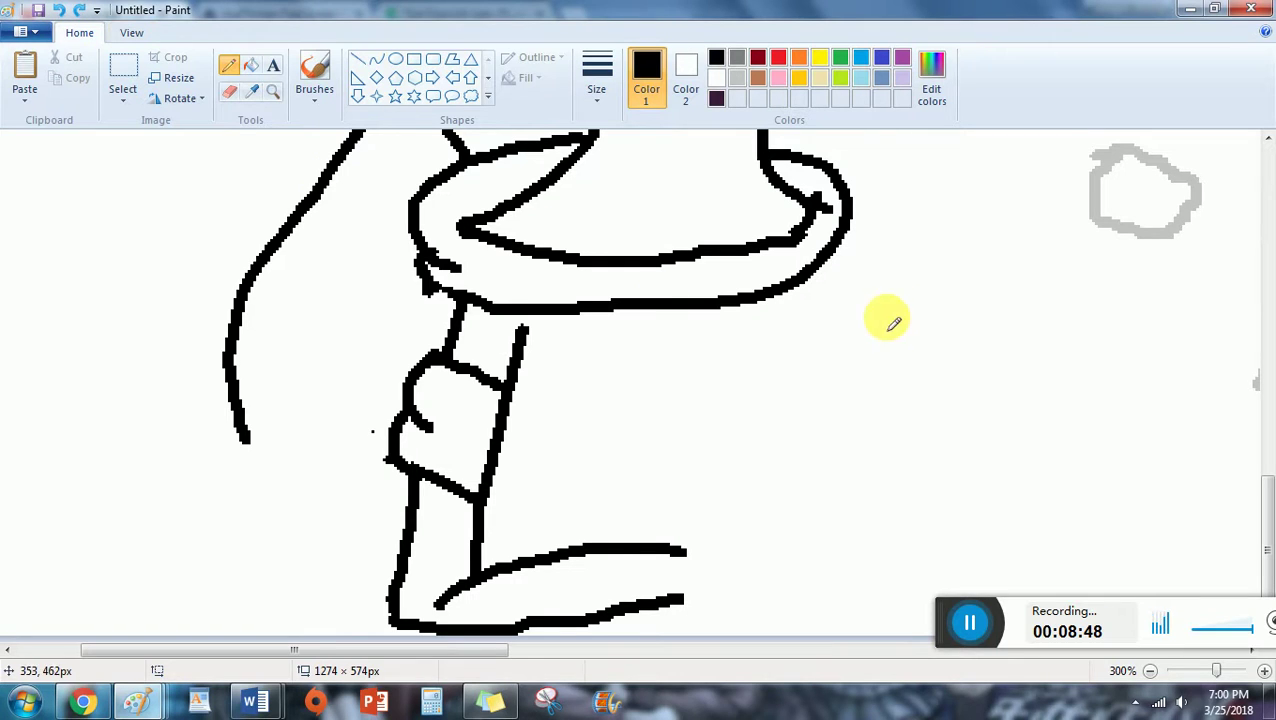
Draw the matching banded arm on the torso's other side, complete the waist and hem, and erase the stray hem line.
mouse_move(848, 266)
mouse_down()
mouse_move(868, 368)
mouse_move(883, 356)
mouse_move(894, 390)
mouse_move(854, 450)
mouse_move(828, 460)
mouse_up()
drag(800, 300, 823, 508)
mouse_move(895, 440)
mouse_down()
mouse_move(880, 510)
mouse_move(840, 600)
mouse_up()
mouse_move(833, 468)
mouse_down()
mouse_move(803, 567)
mouse_move(679, 515)
mouse_move(531, 516)
mouse_move(476, 574)
mouse_up()
mouse_move(669, 549)
mouse_down()
mouse_move(745, 575)
mouse_move(855, 570)
mouse_up()
mouse_move(606, 622)
mouse_down()
mouse_move(826, 612)
mouse_move(868, 572)
mouse_up()
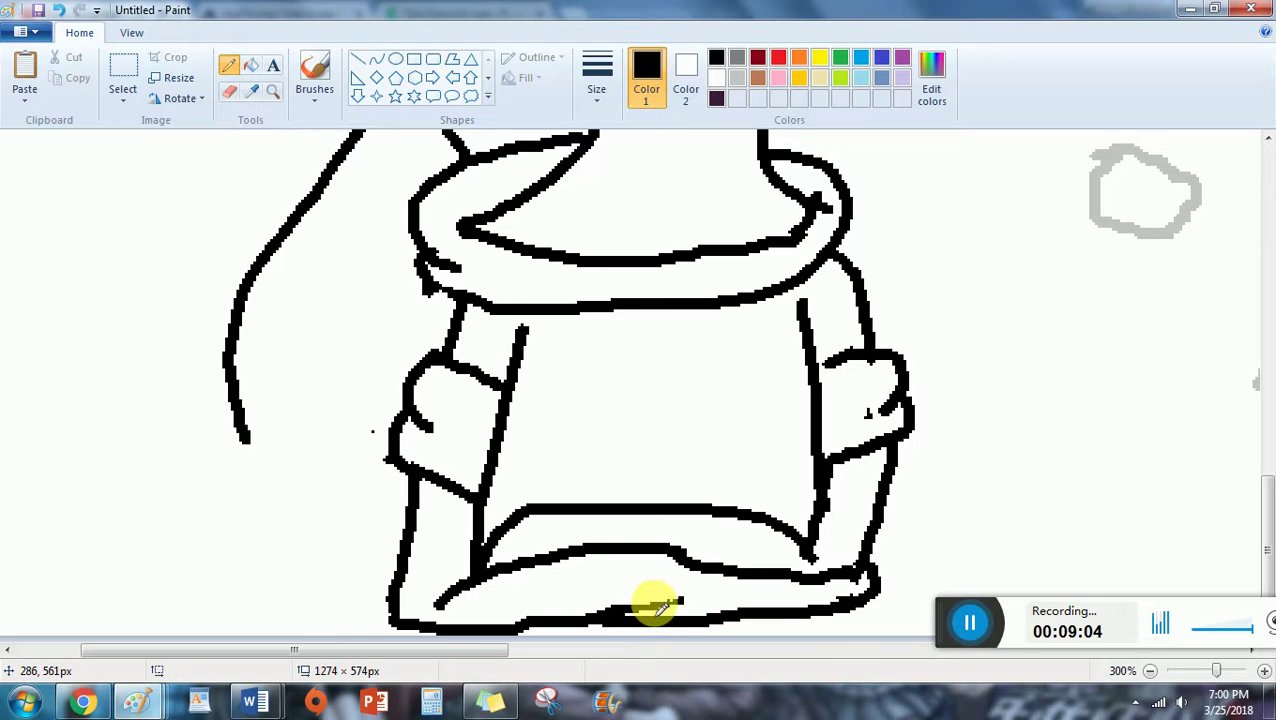
mouse_move(656, 614)
mouse_down()
mouse_move(696, 609)
mouse_move(587, 621)
mouse_move(699, 606)
mouse_up()
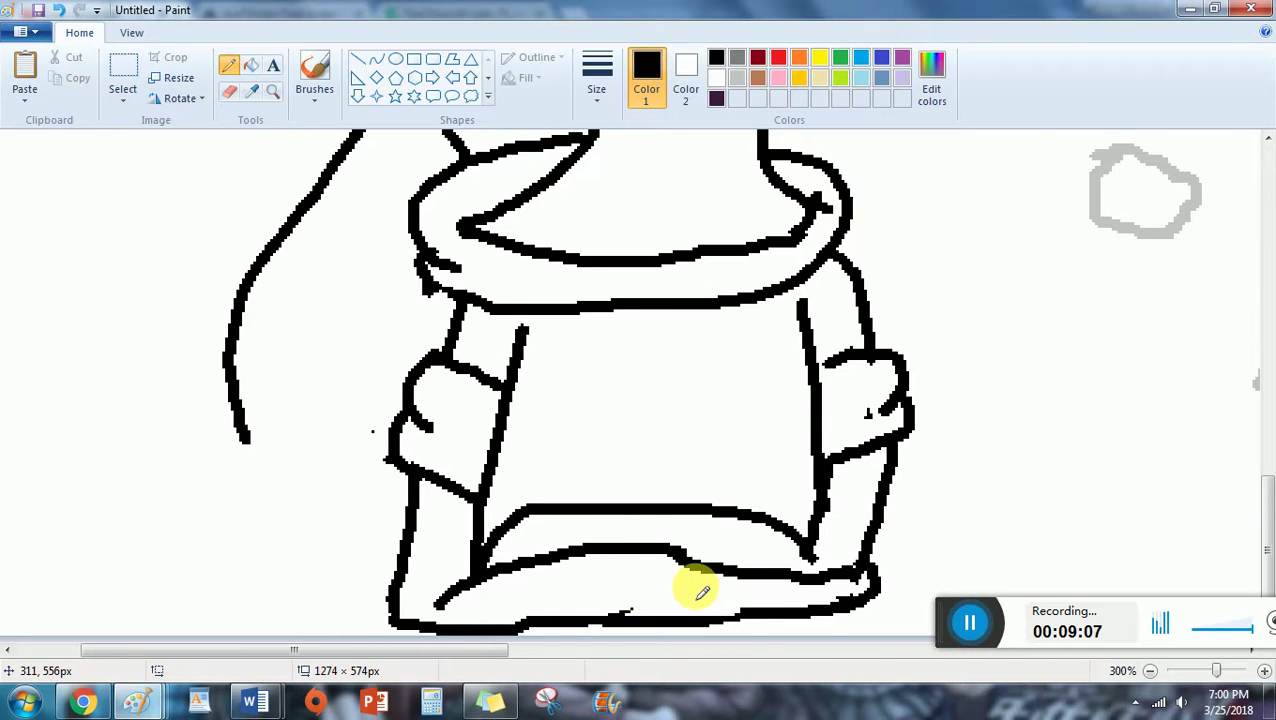
Extend the second character's long hair strand downward into an outward-pointing spike.
scroll(697, 598, up, 1)
scroll(615, 620, down, 1)
mouse_move(234, 385)
mouse_down()
mouse_move(205, 535)
mouse_move(88, 461)
mouse_move(157, 655)
mouse_up()
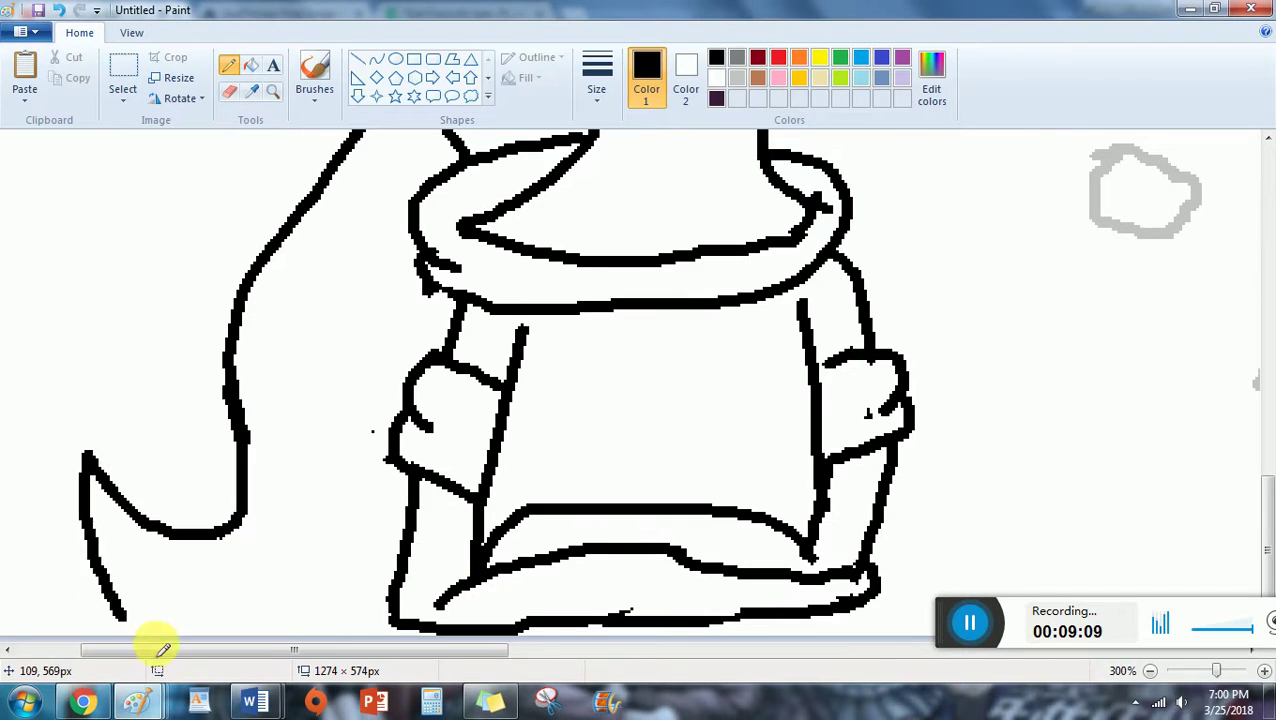
scroll(365, 424, up, 3)
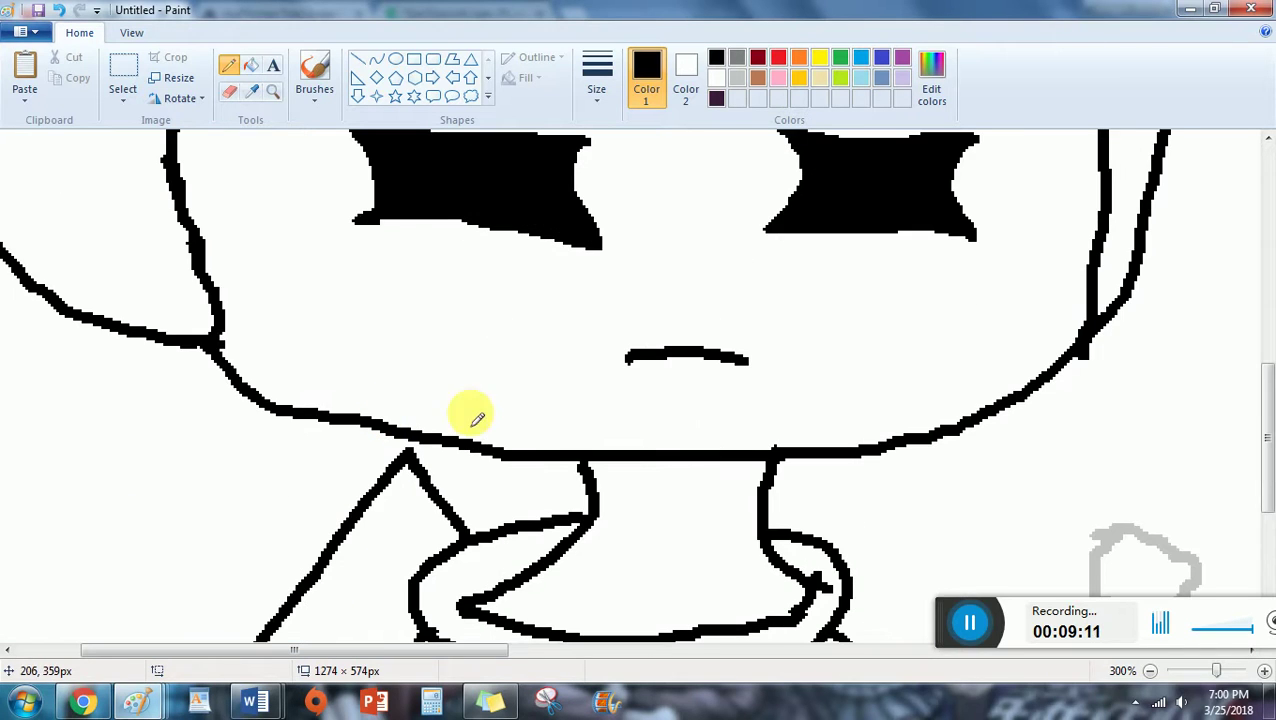
Draw a crossed scar on the second character's chest with the thinnest pencil and add short stitch marks along both lines.
click(592, 76)
click(637, 130)
scroll(541, 504, down, 1)
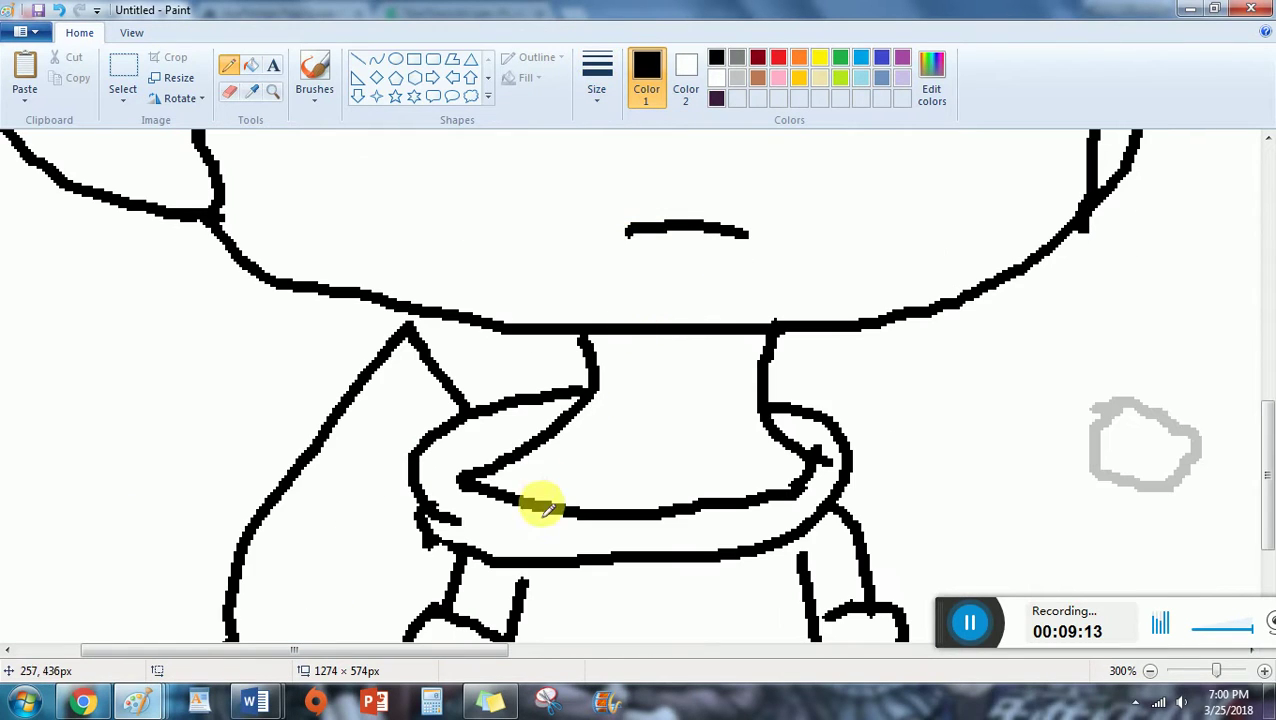
drag(552, 438, 680, 497)
drag(541, 505, 763, 427)
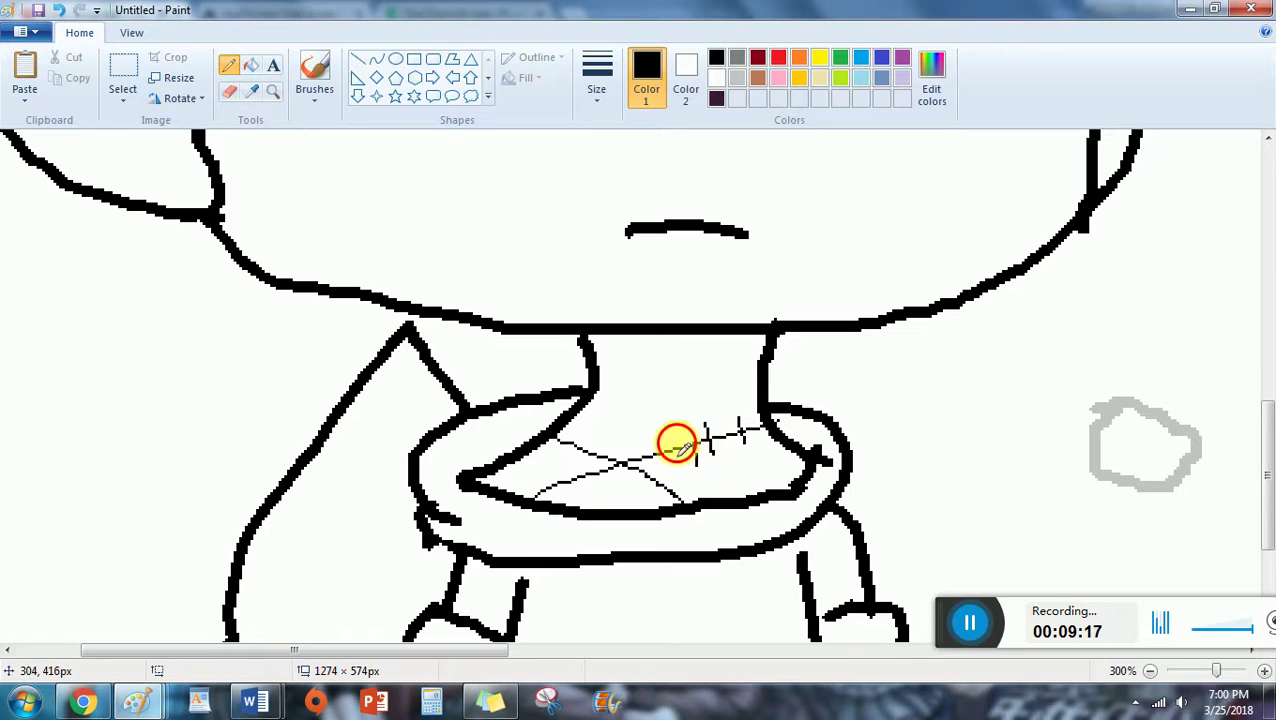
drag(629, 443, 634, 474)
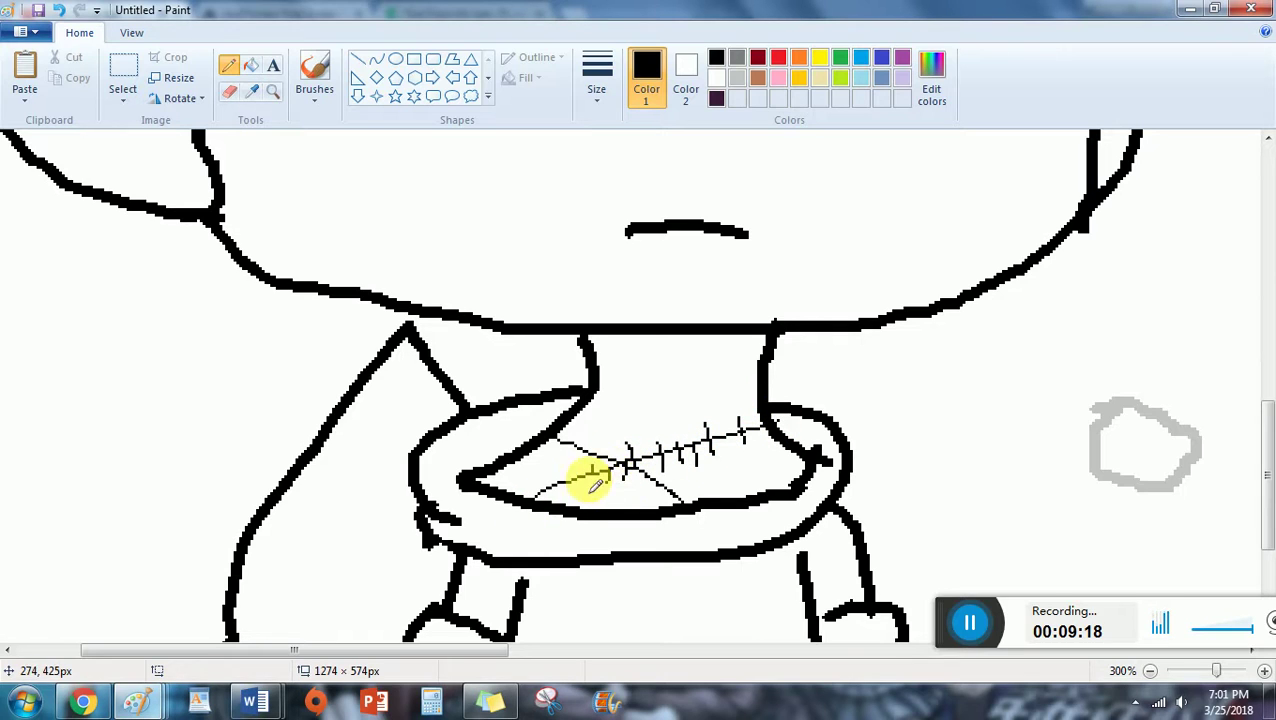
drag(557, 480, 554, 496)
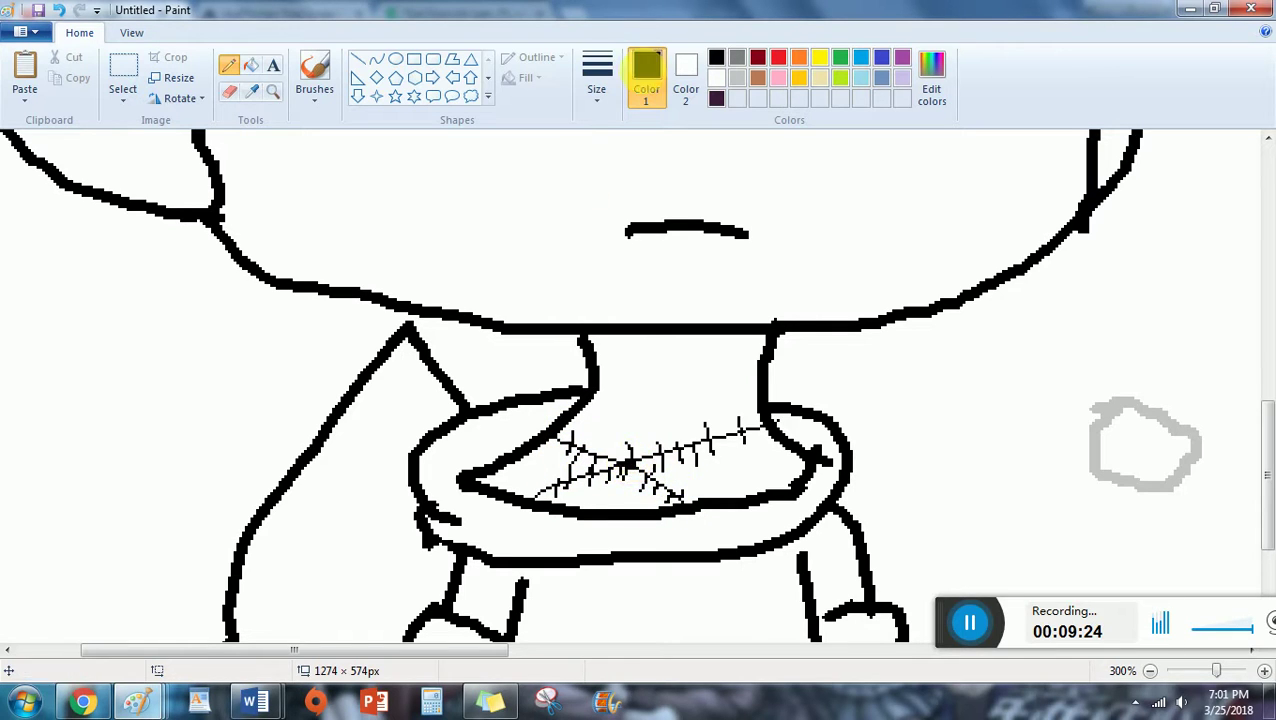
Switch back to the thickest pencil size and draw a short vertical line below the jacket's hem.
click(596, 75)
click(608, 240)
scroll(624, 248, down, 3)
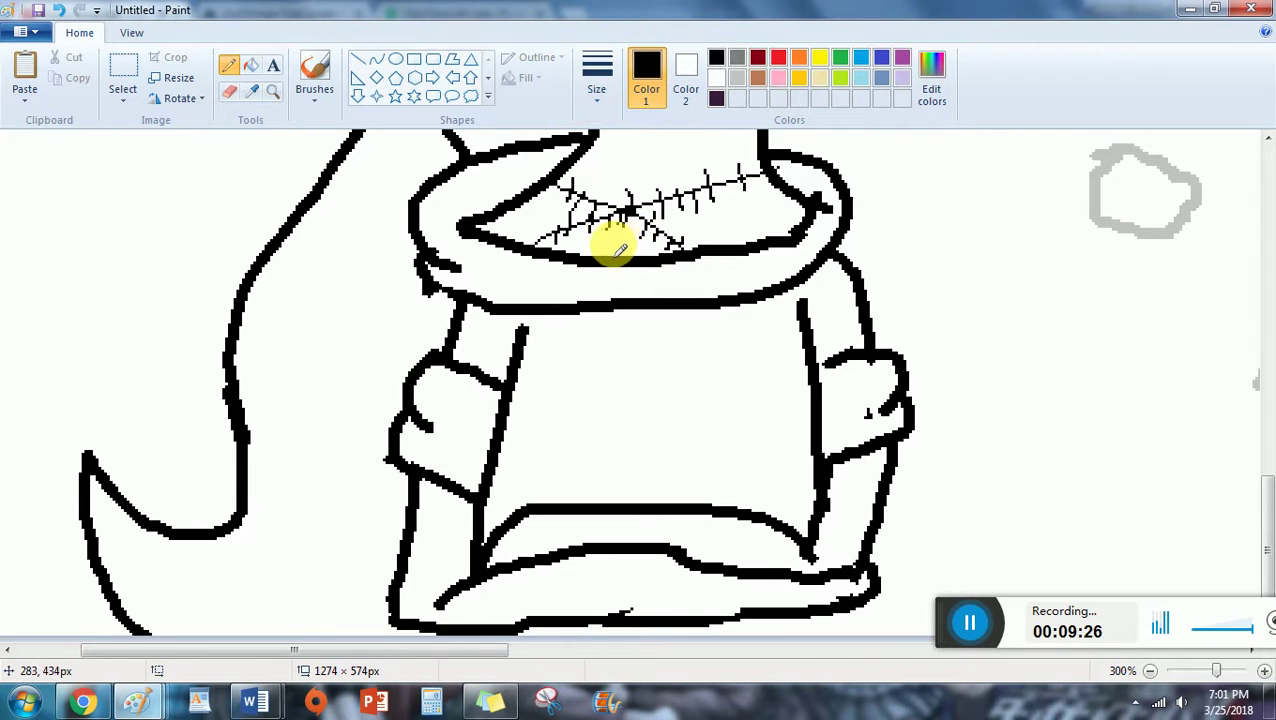
click(816, 625)
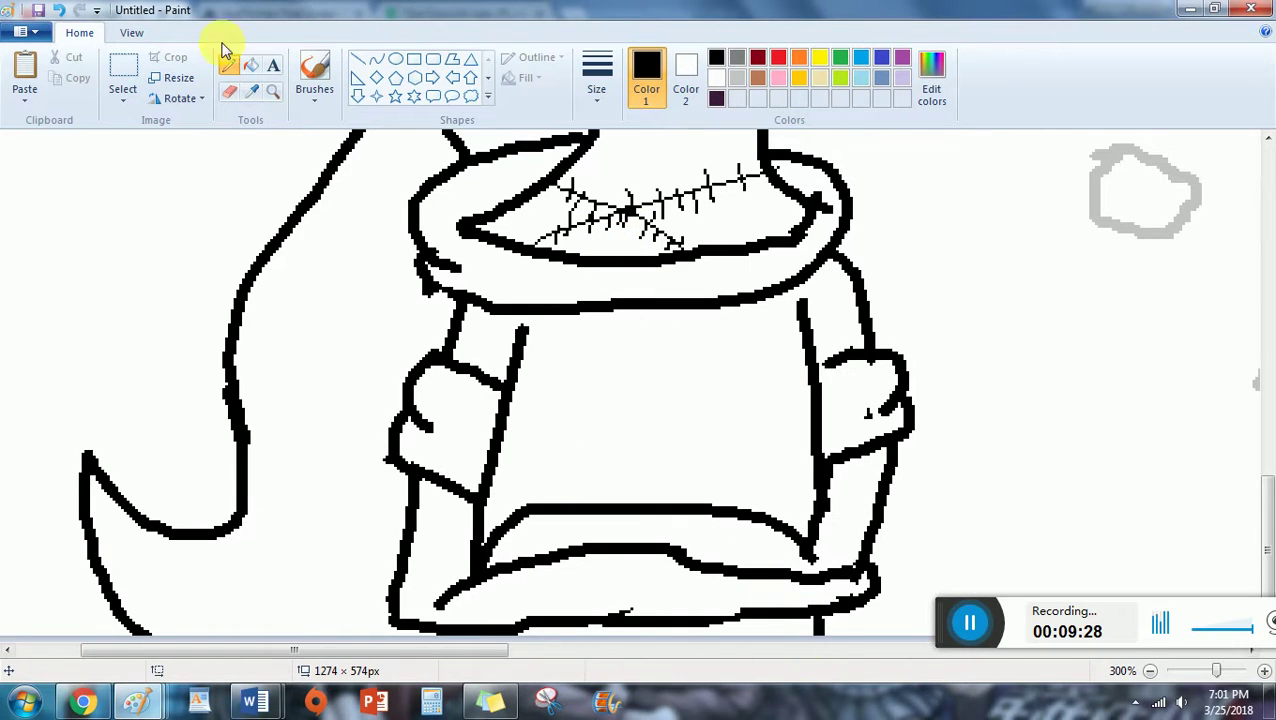
click(778, 57)
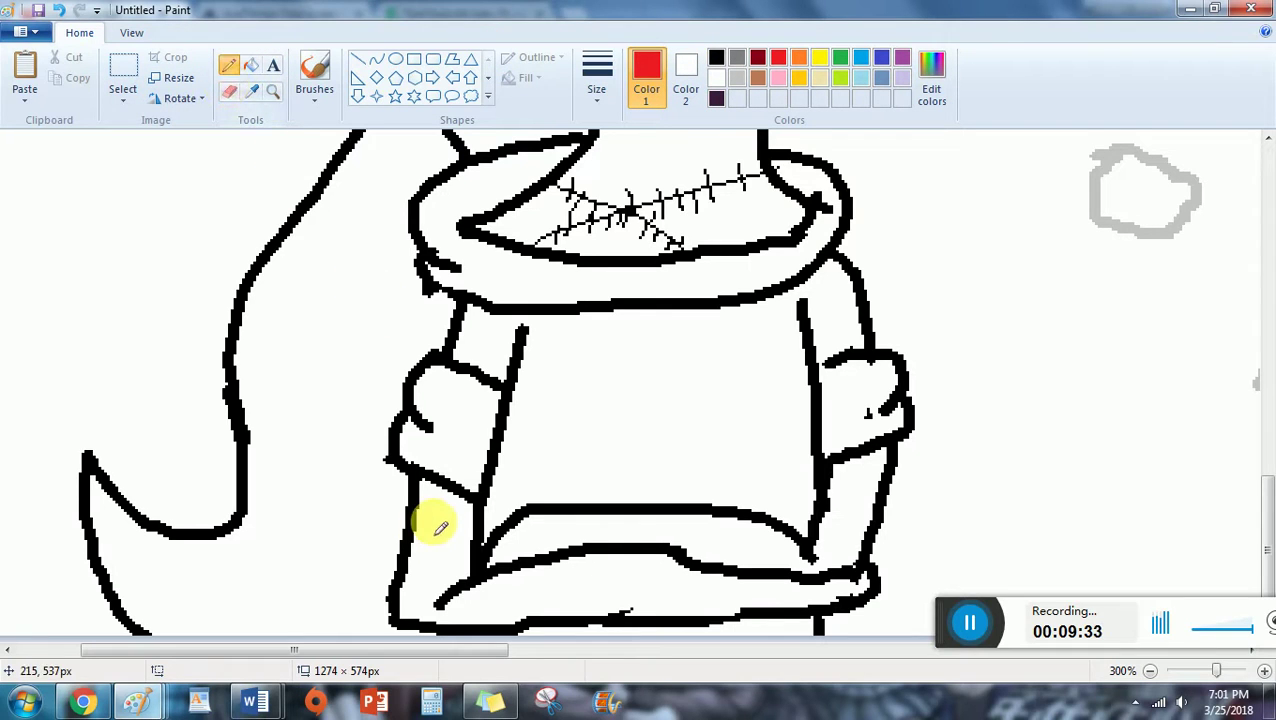
drag(440, 527, 442, 566)
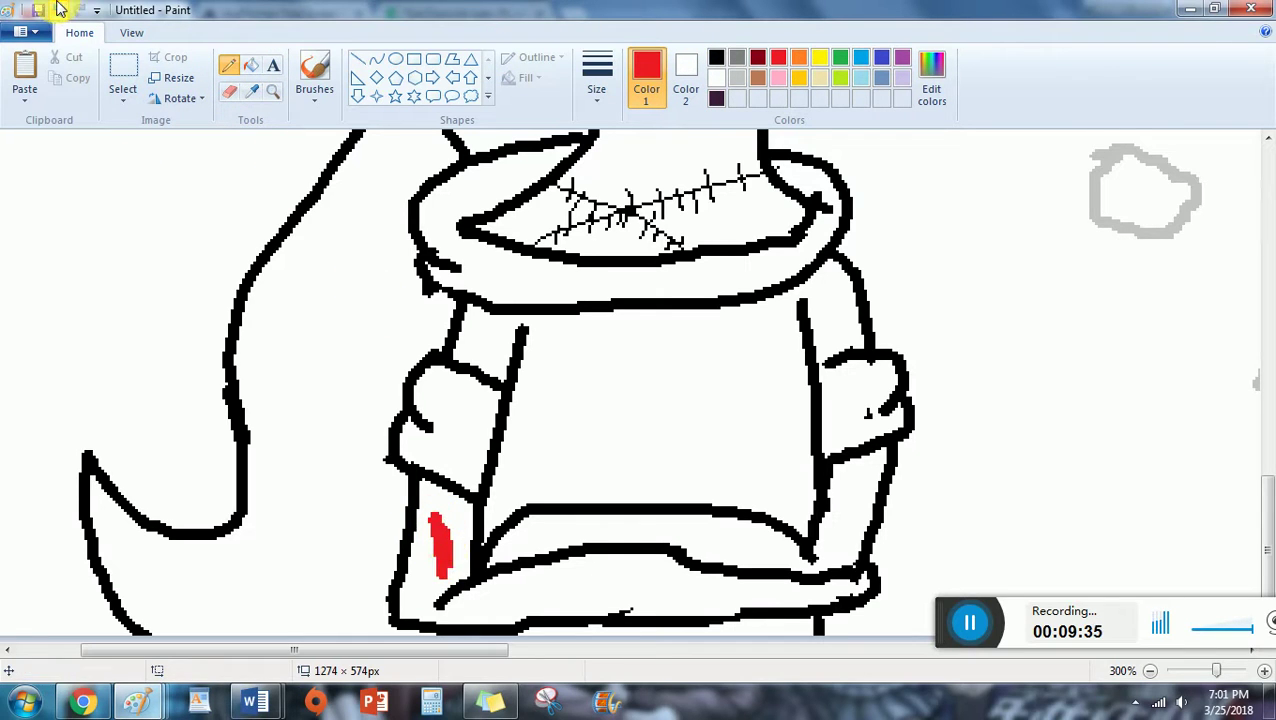
click(59, 9)
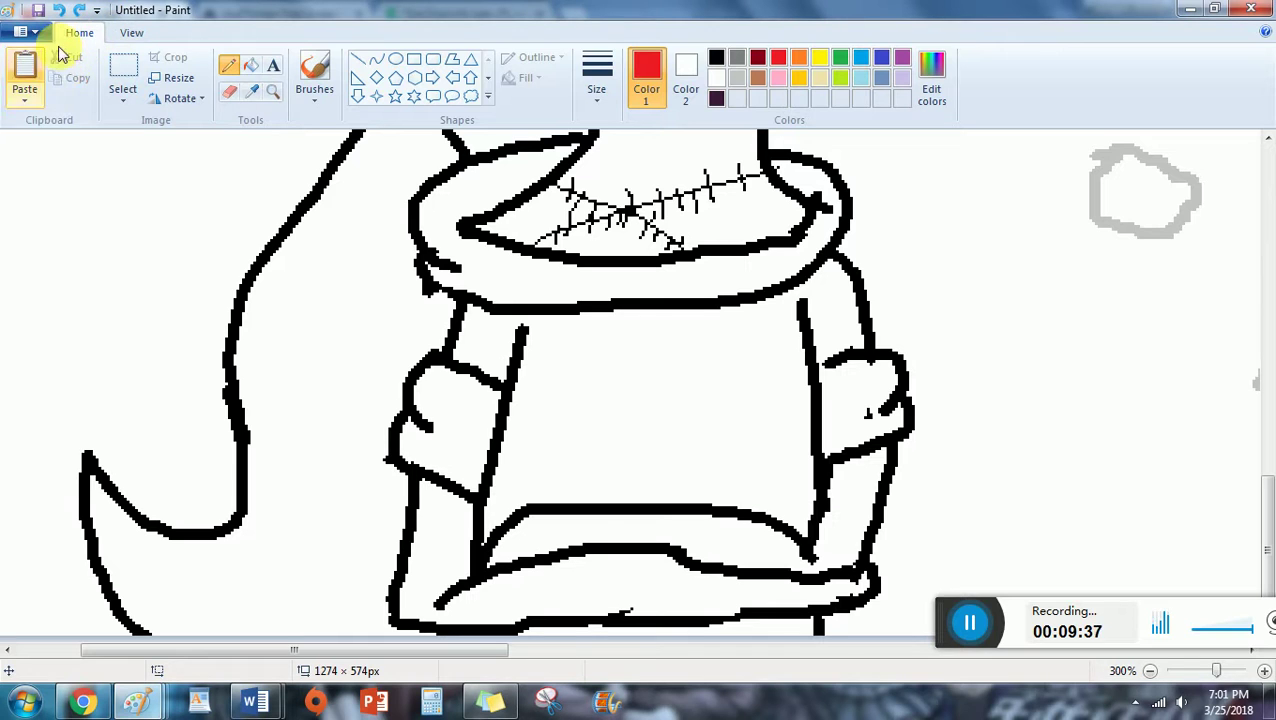
Magnify the torso to 400% and set the pencil to black at its thinnest size.
click(131, 32)
click(23, 65)
click(80, 31)
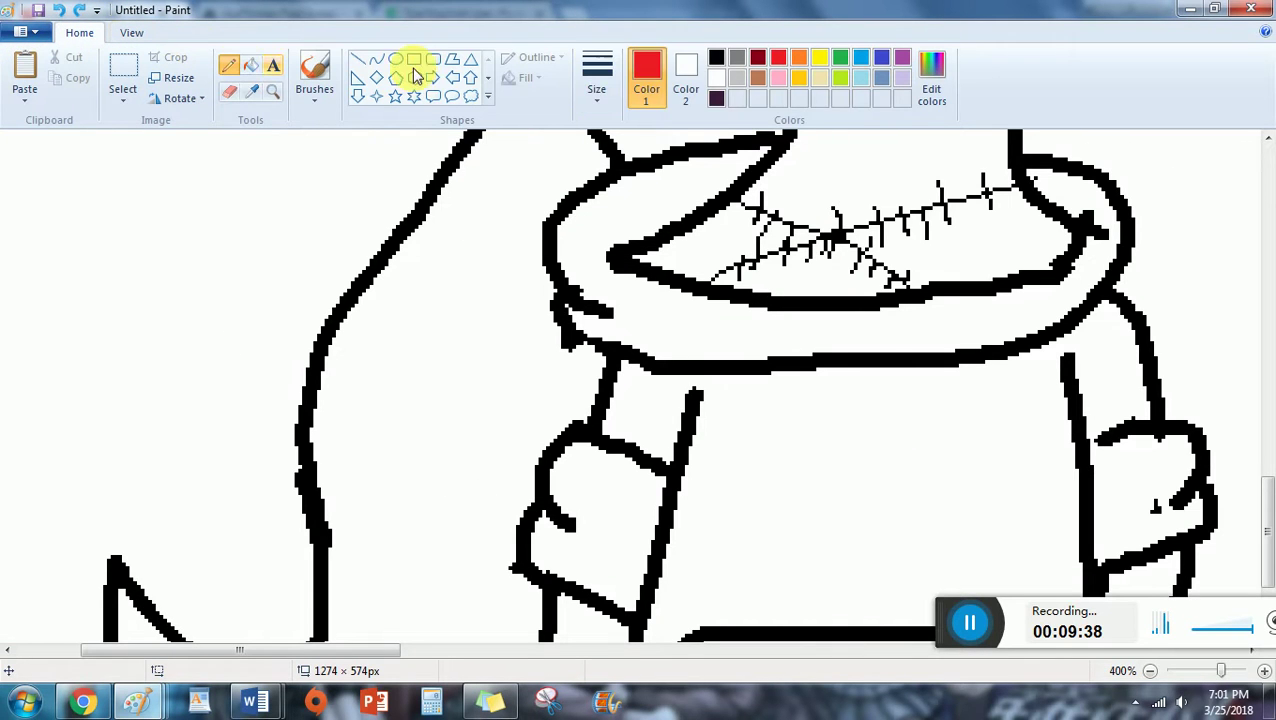
click(716, 56)
click(604, 88)
click(614, 134)
scroll(390, 420, down, 2)
Switch to YouTube in Chrome, start the "Set It Off - Crutch (Lyrics)" video, dismiss the page-saving dialog and return to the drawing in Paint.
click(95, 704)
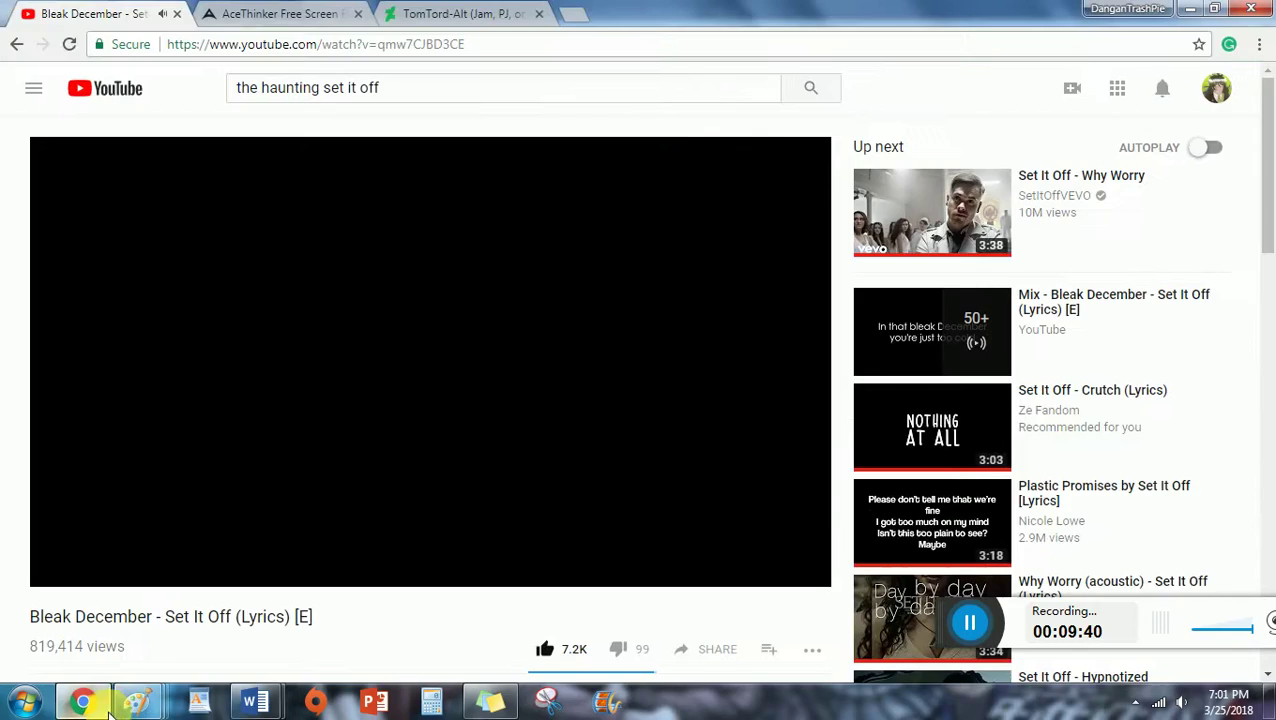
scroll(916, 280, down, 1)
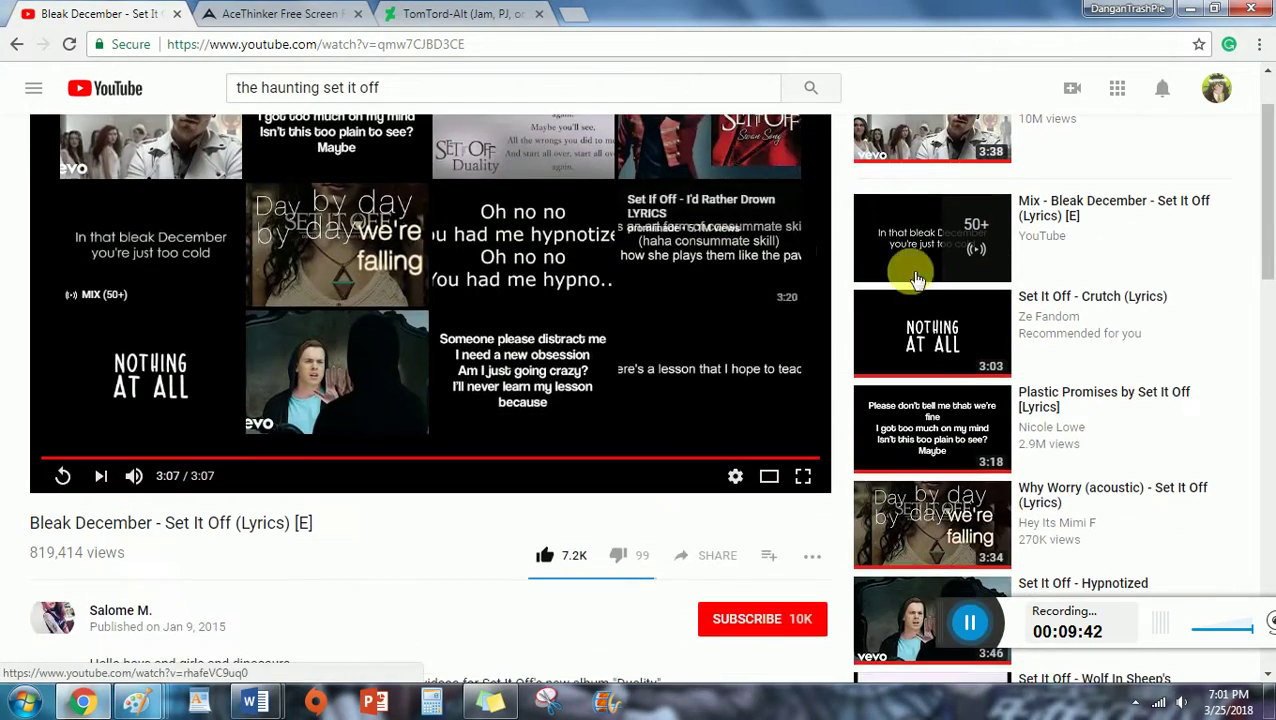
scroll(916, 280, down, 1)
key(ctrl+s)
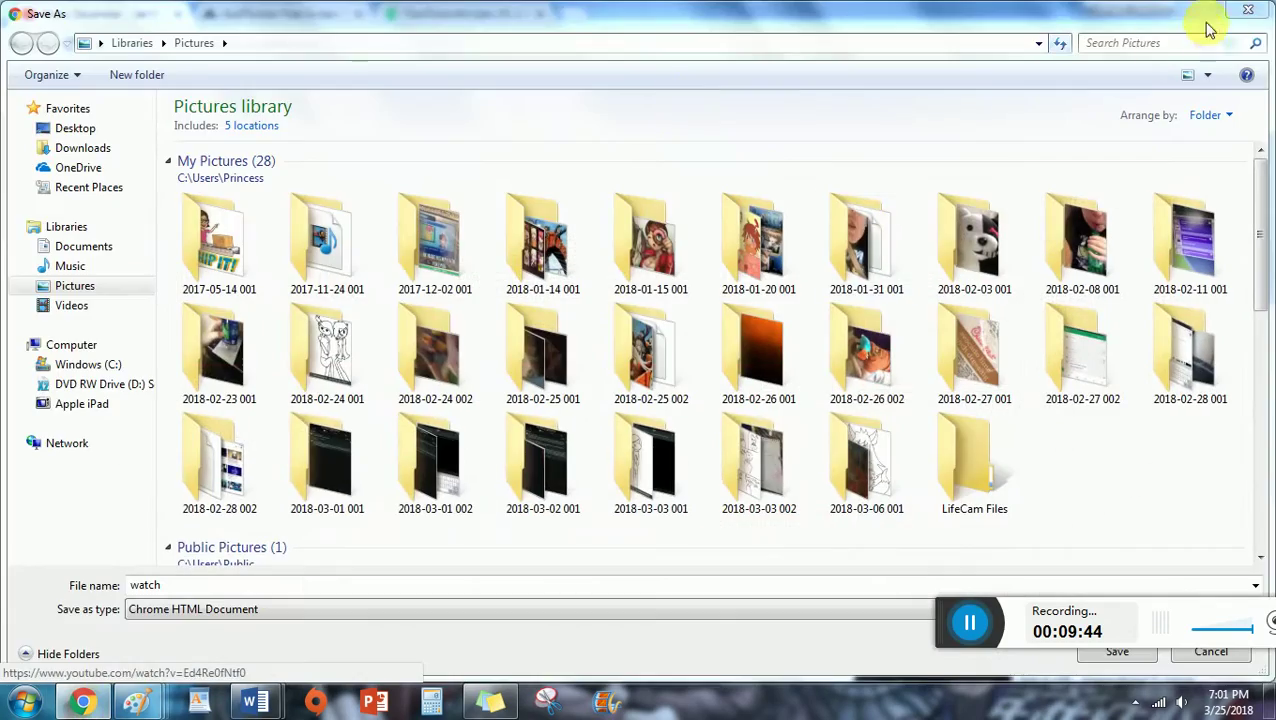
click(1248, 10)
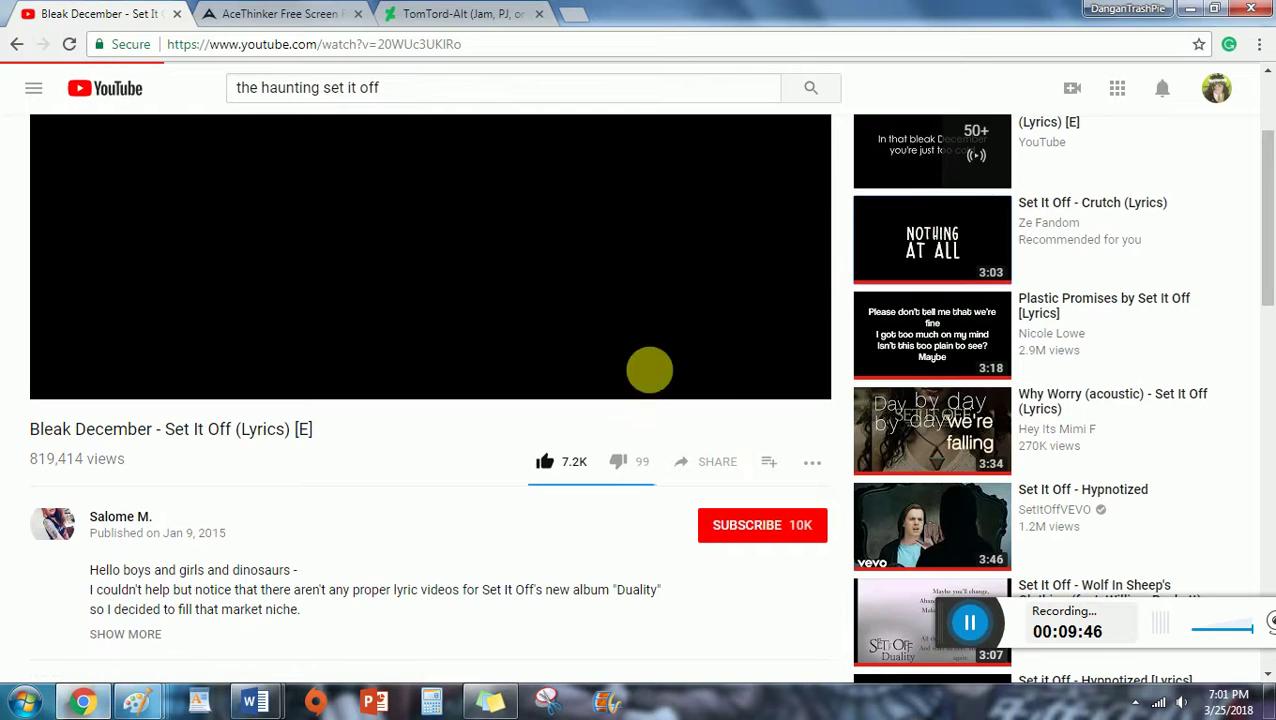
click(131, 700)
click(508, 618)
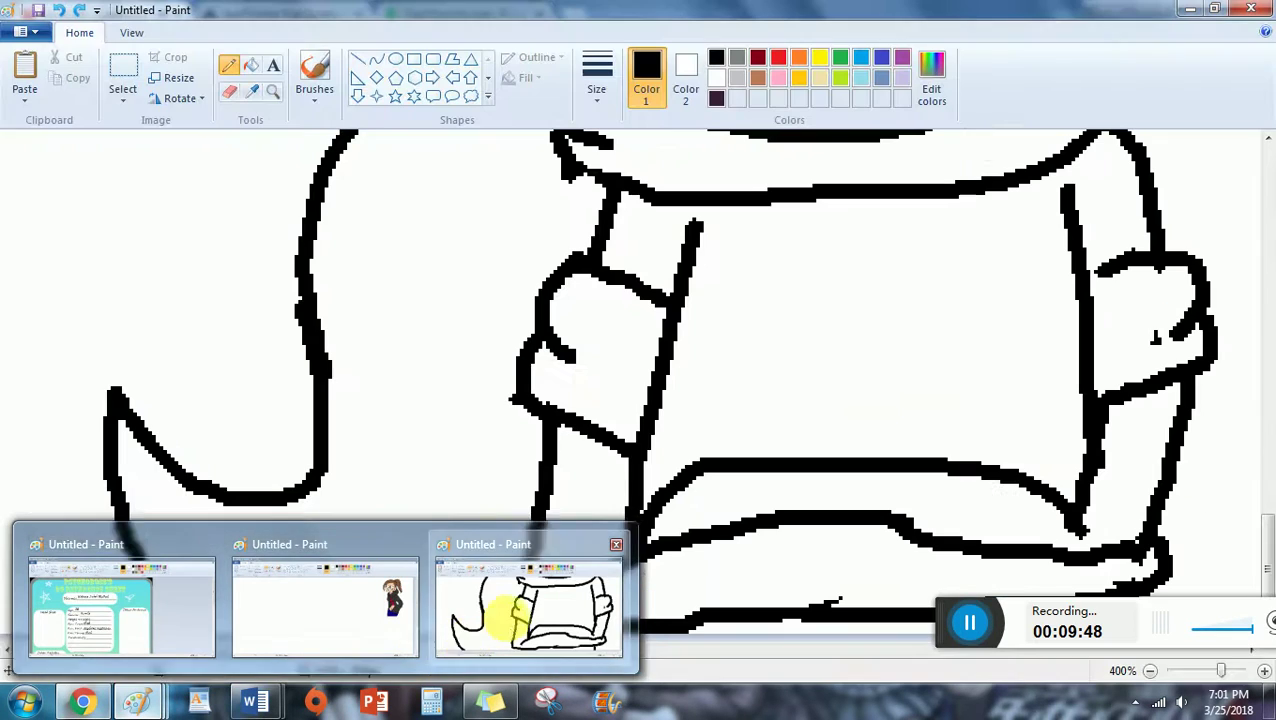
click(500, 615)
Draw two thin curved lines on the lower sleeve beside the long hair strand and one along the adjoining hem.
drag(556, 452, 579, 490)
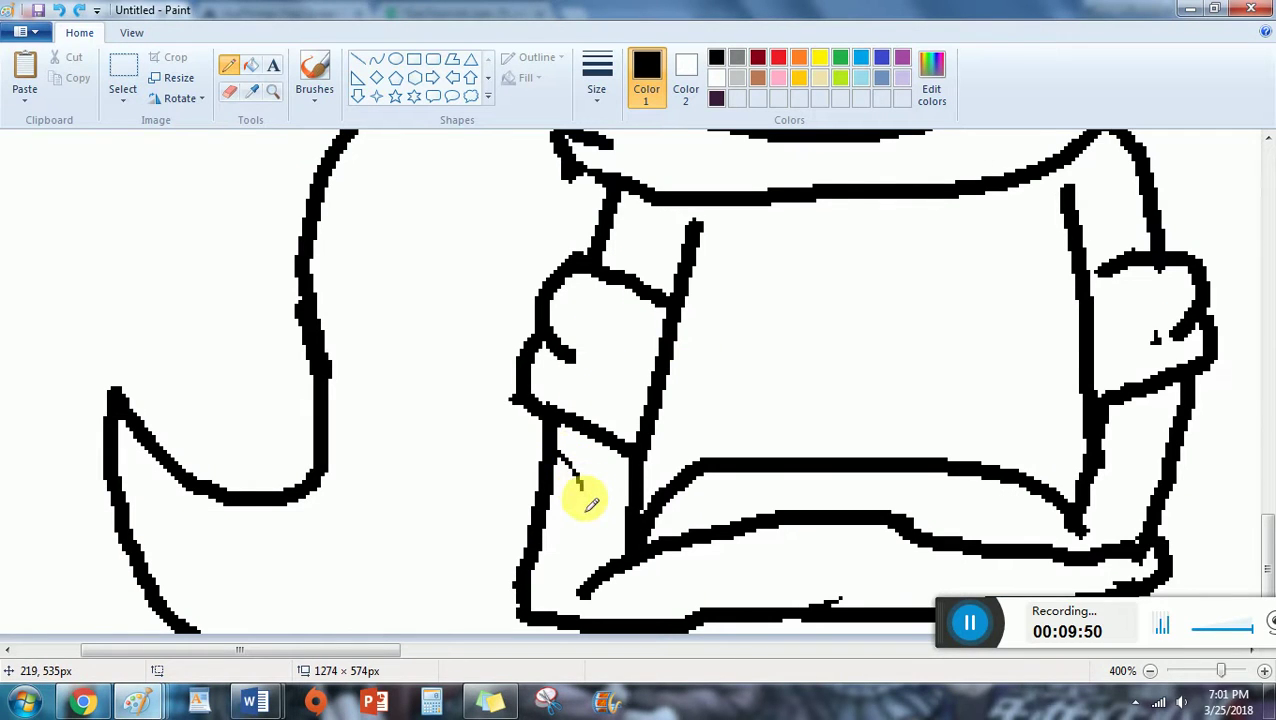
drag(557, 582, 600, 540)
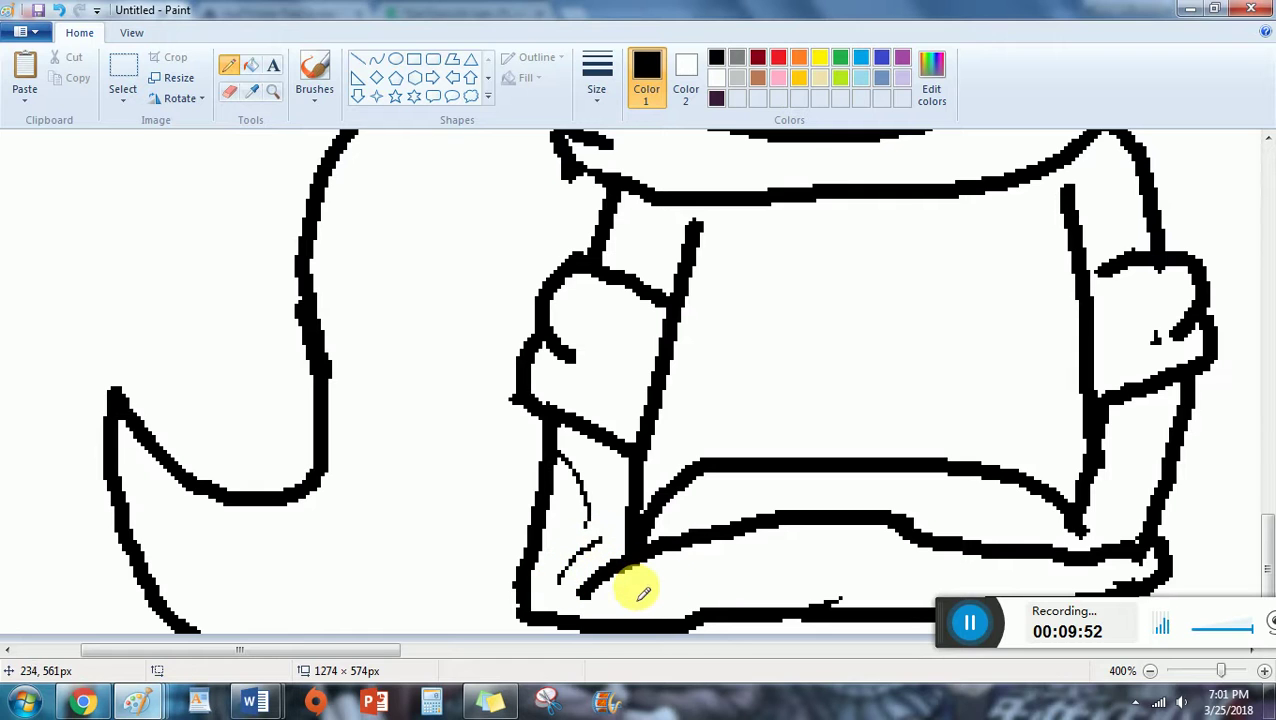
drag(637, 590, 755, 565)
Switch to YouTube in Chrome, skip the advertisement before the song and return to the drawing in Paint.
click(83, 701)
click(742, 508)
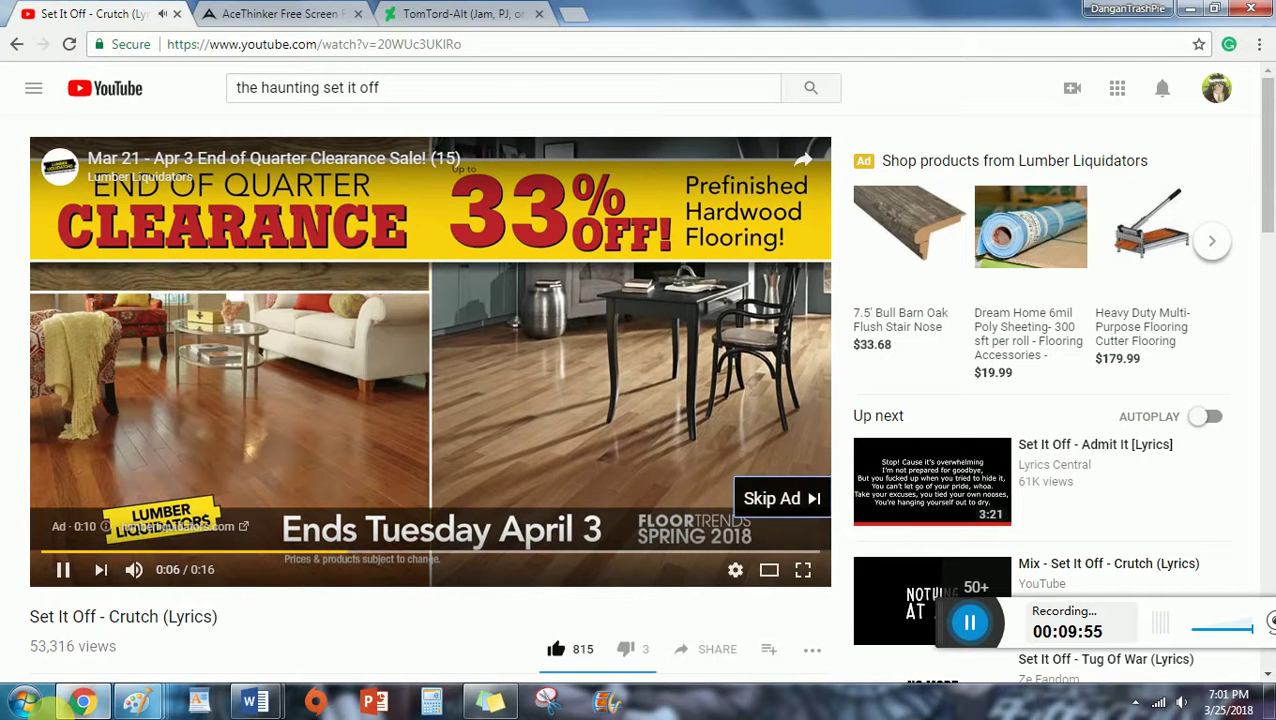
mouse_move(157, 710)
click(605, 608)
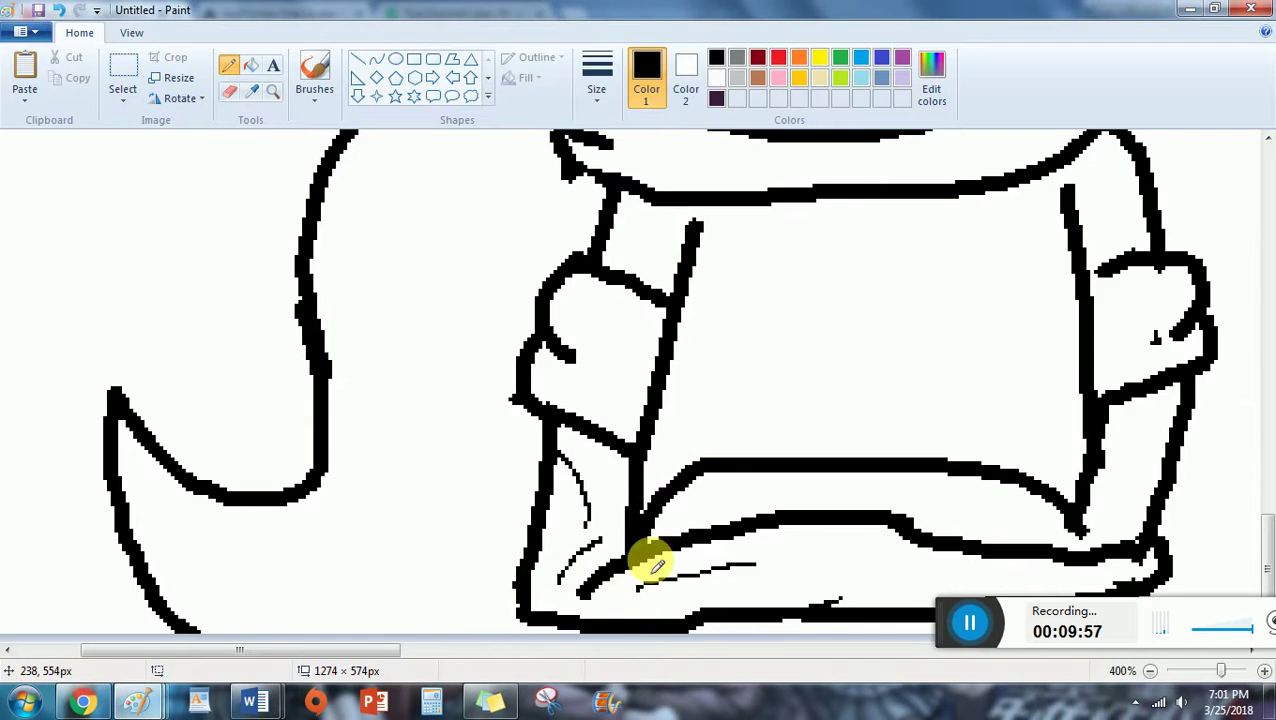
Add more thin black lines across the waistband, along the hem and on the opposite lower sleeve.
drag(693, 508, 893, 500)
drag(812, 578, 888, 546)
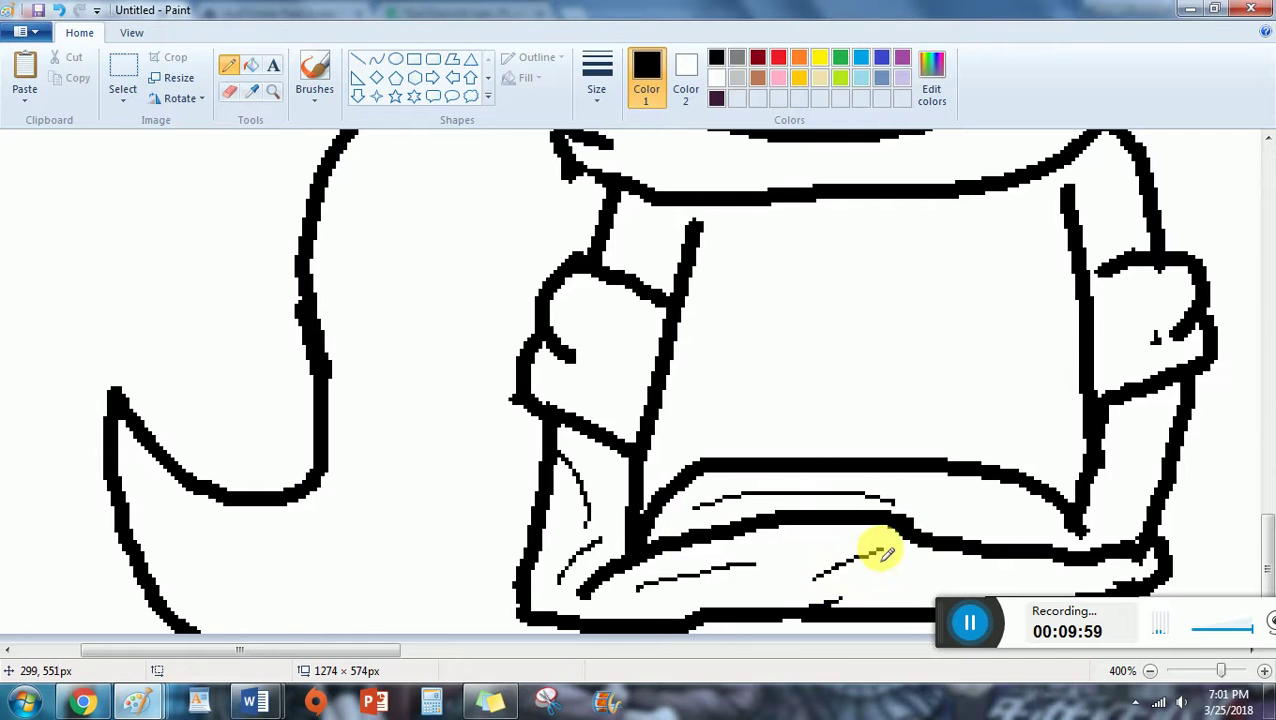
drag(979, 498, 1032, 530)
drag(1113, 505, 1123, 423)
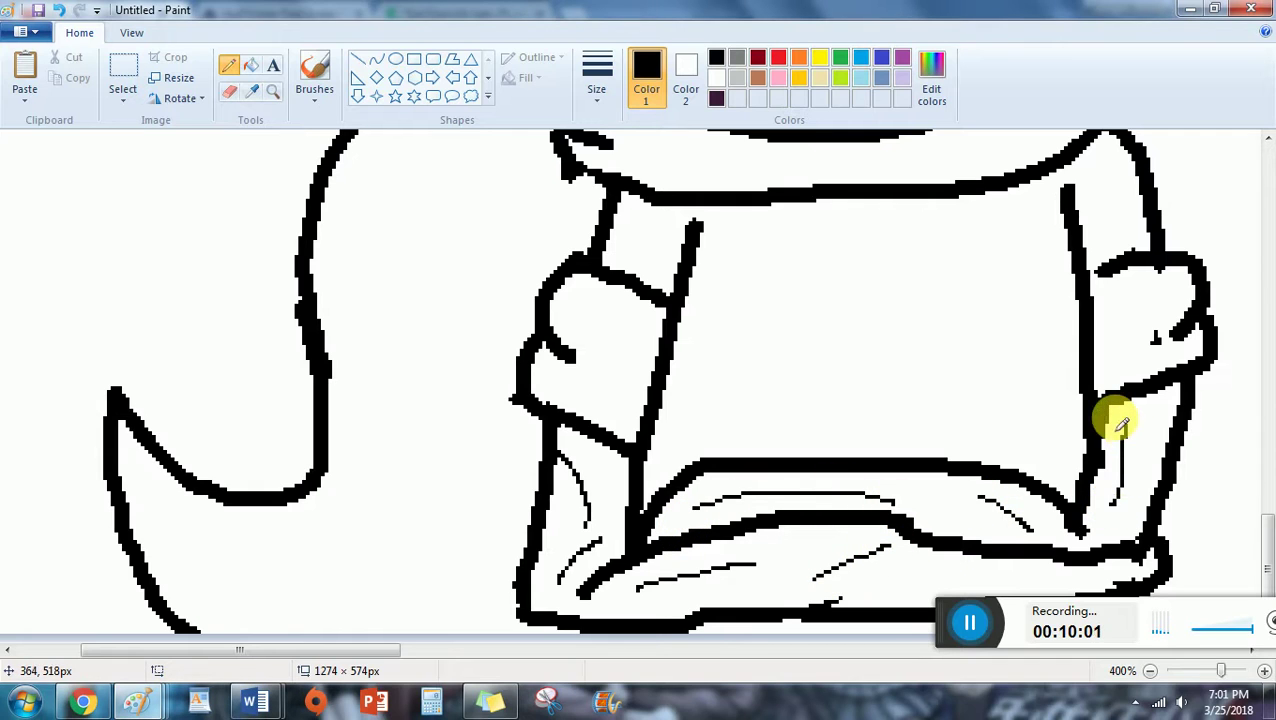
drag(978, 575, 1032, 568)
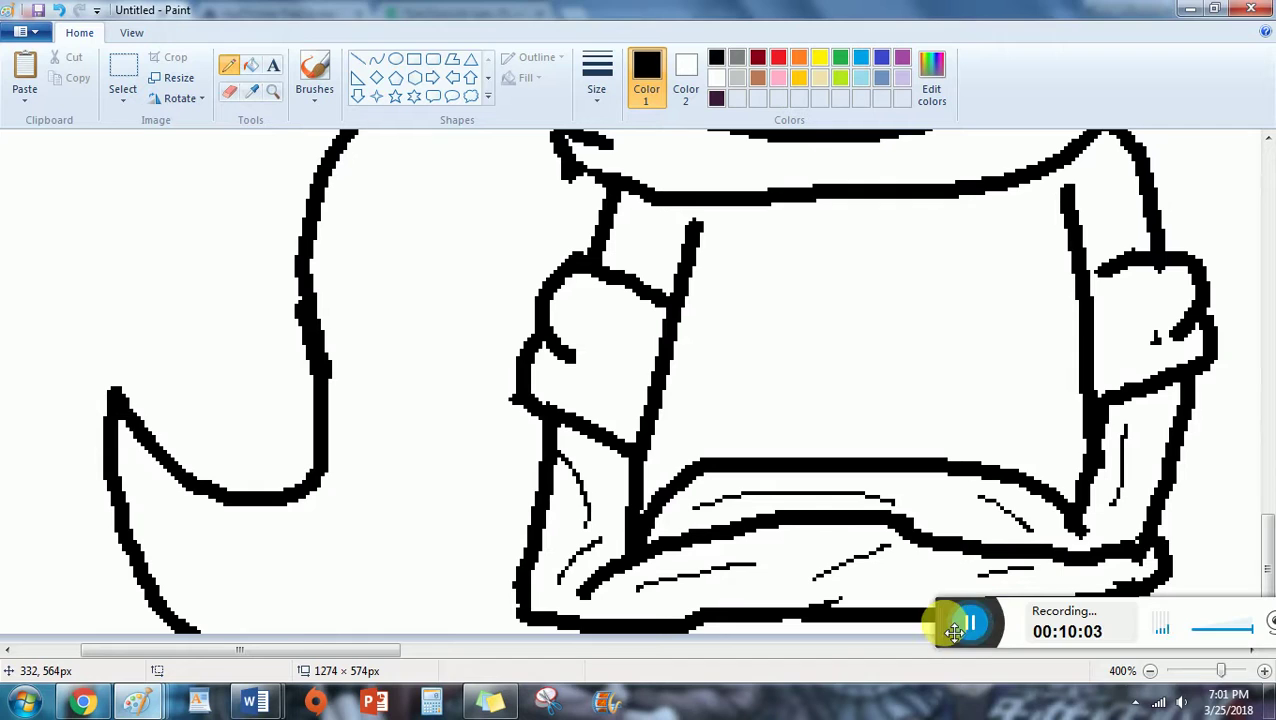
Trace red strokes and small red blots over the thin lines on both lower sleeves, the waistband and the hem.
drag(954, 618, 928, 199)
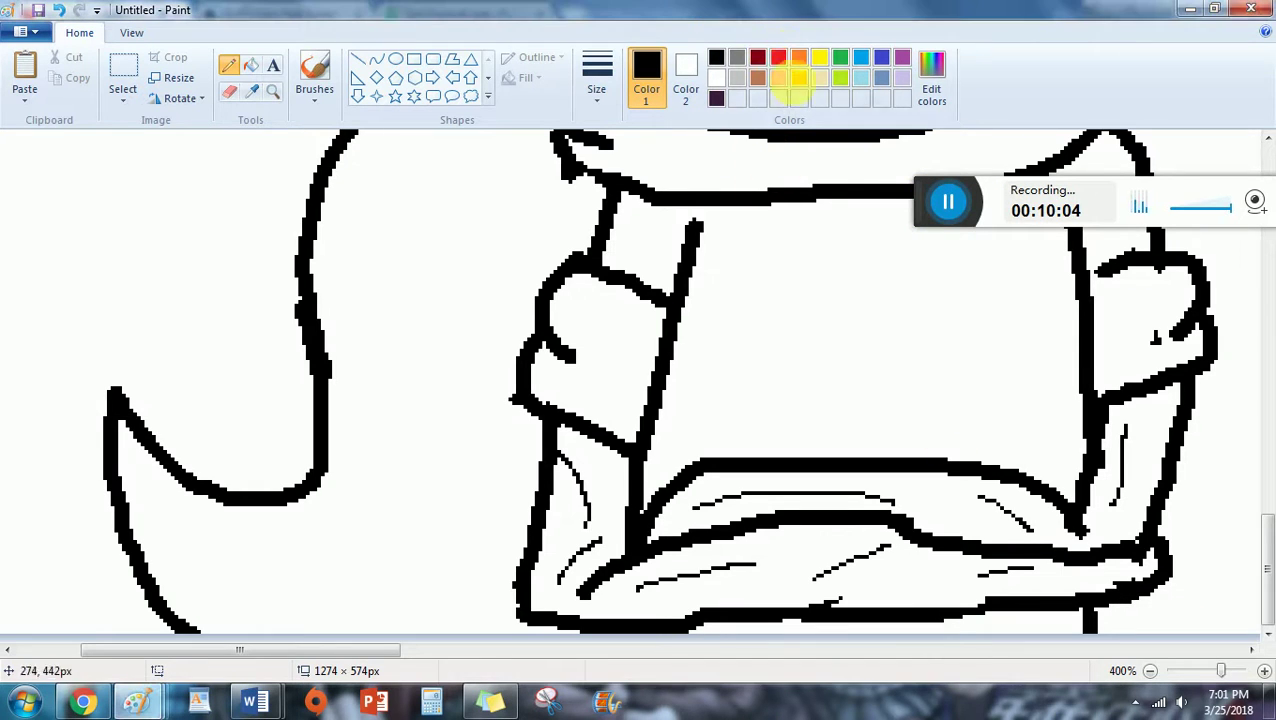
click(779, 58)
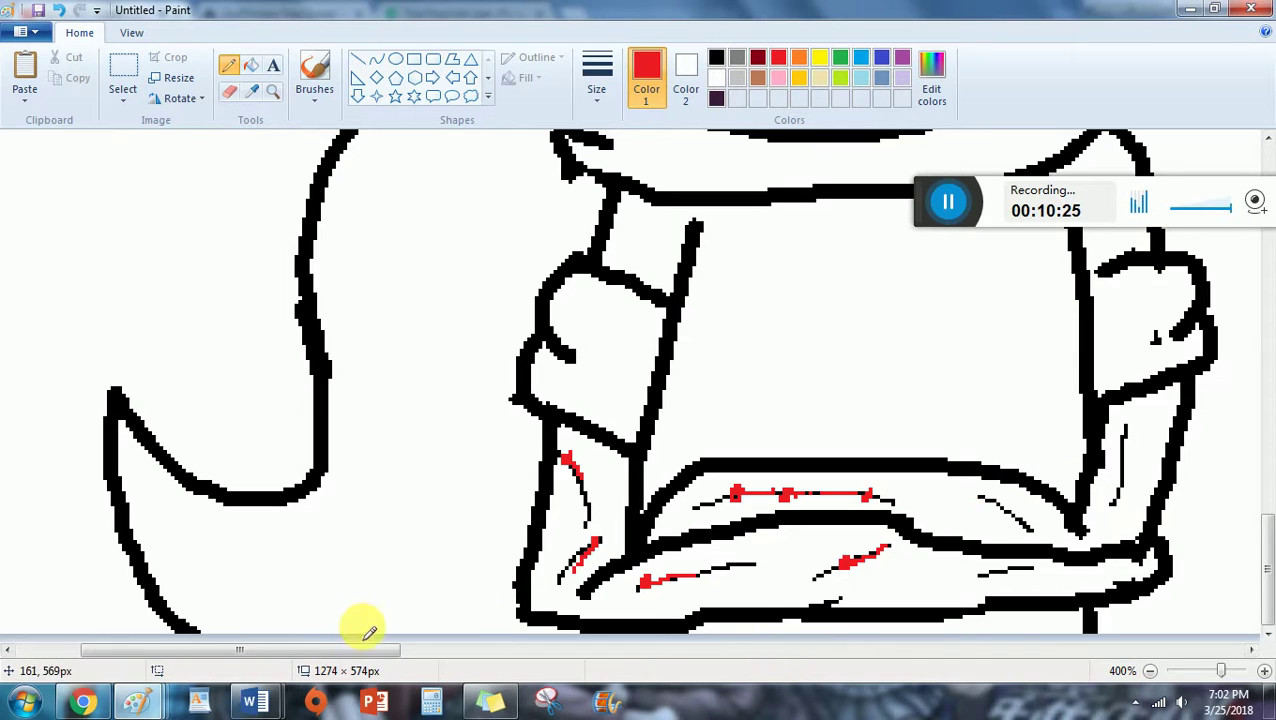
drag(365, 650, 550, 545)
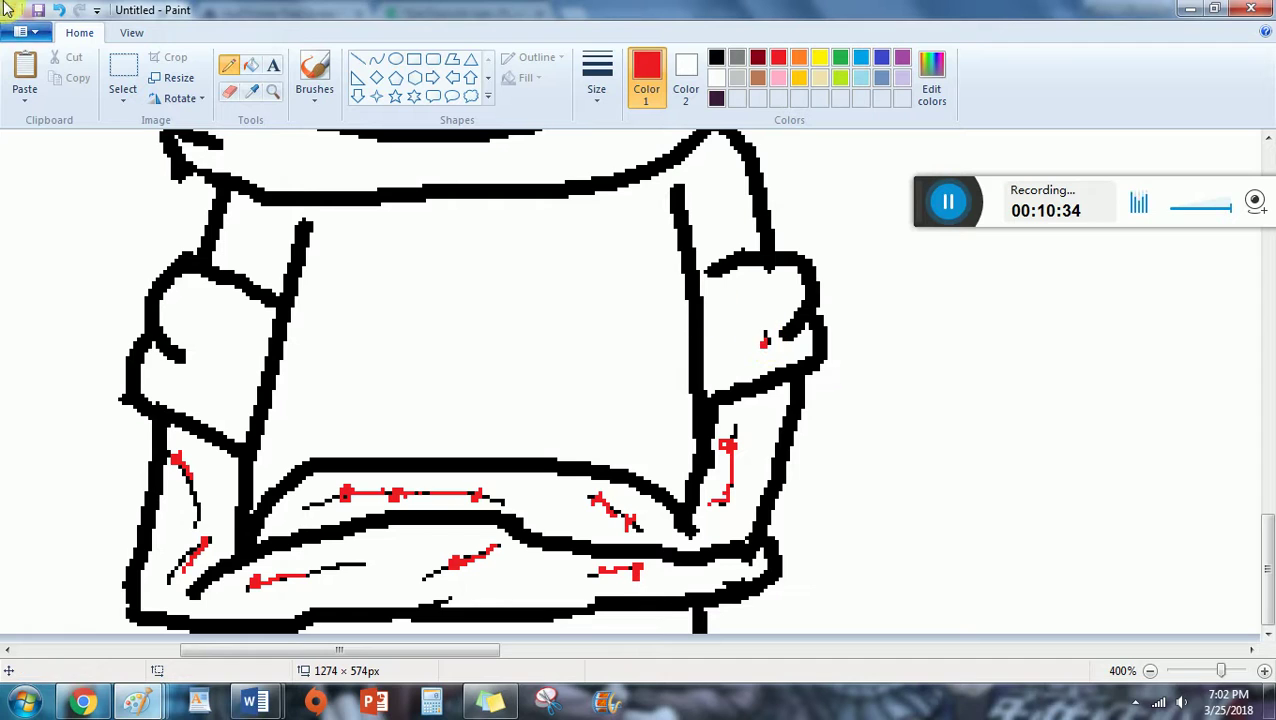
Draw thin red strokes over parts of the stitched scar on the second character's chest.
scroll(672, 364, up, 3)
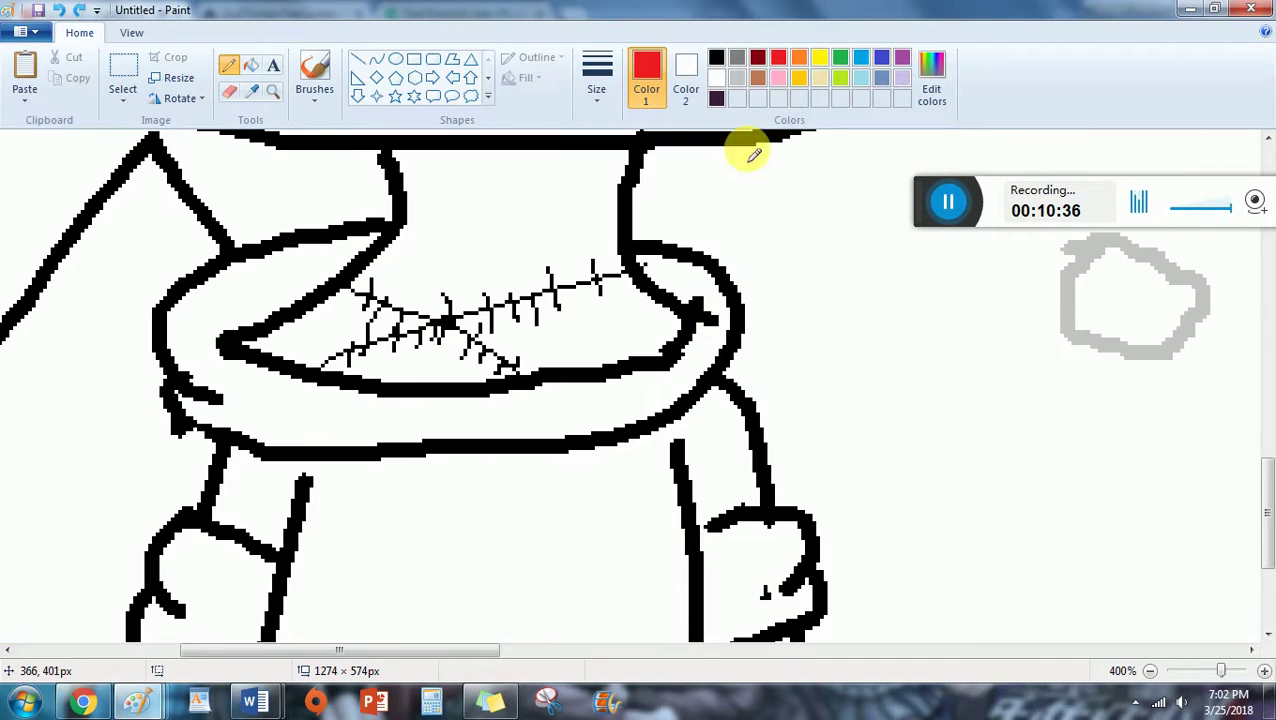
click(778, 57)
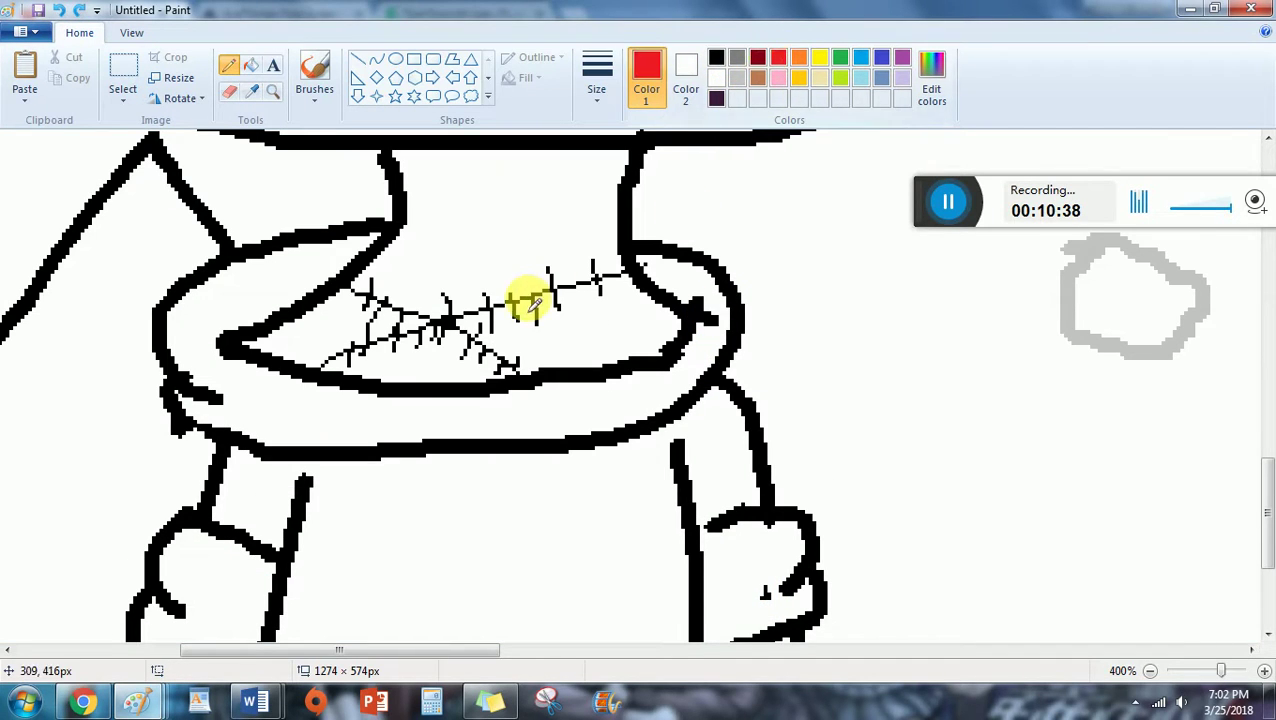
drag(533, 296, 600, 281)
drag(345, 352, 433, 330)
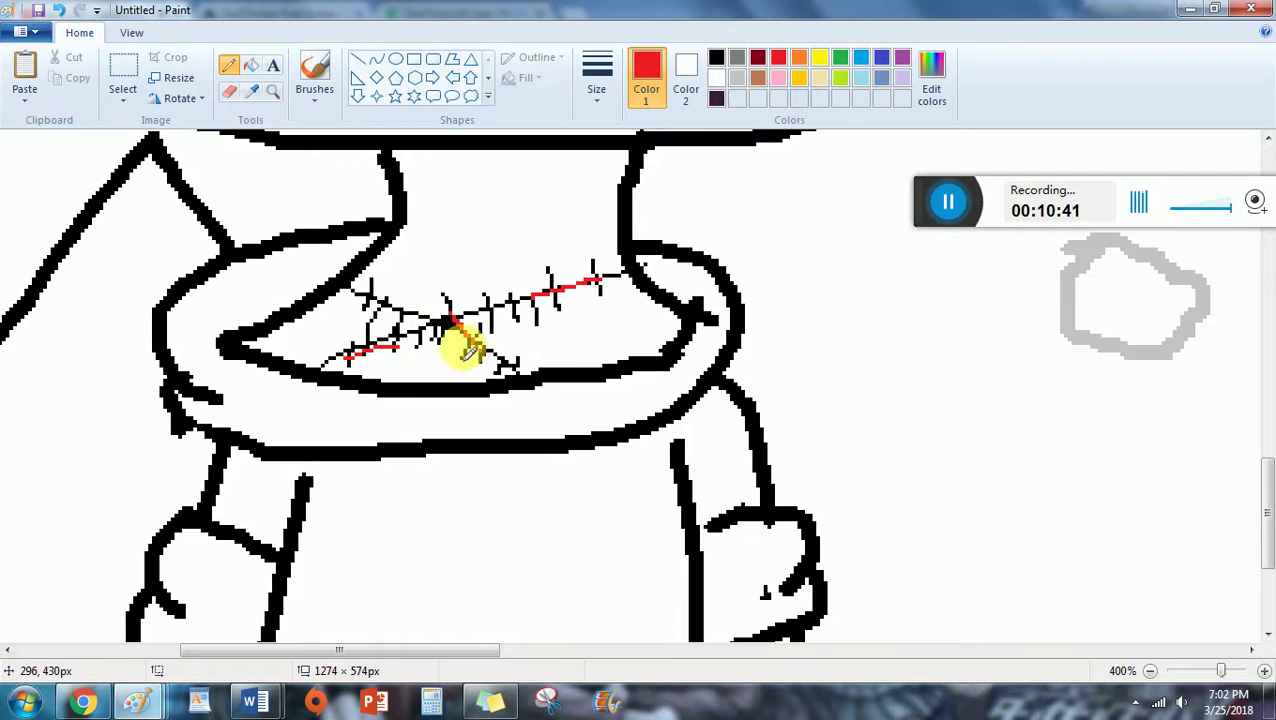
Draw a red line along the mouth's upper edge and add thin red vertical strokes dripping below it.
scroll(565, 267, up, 6)
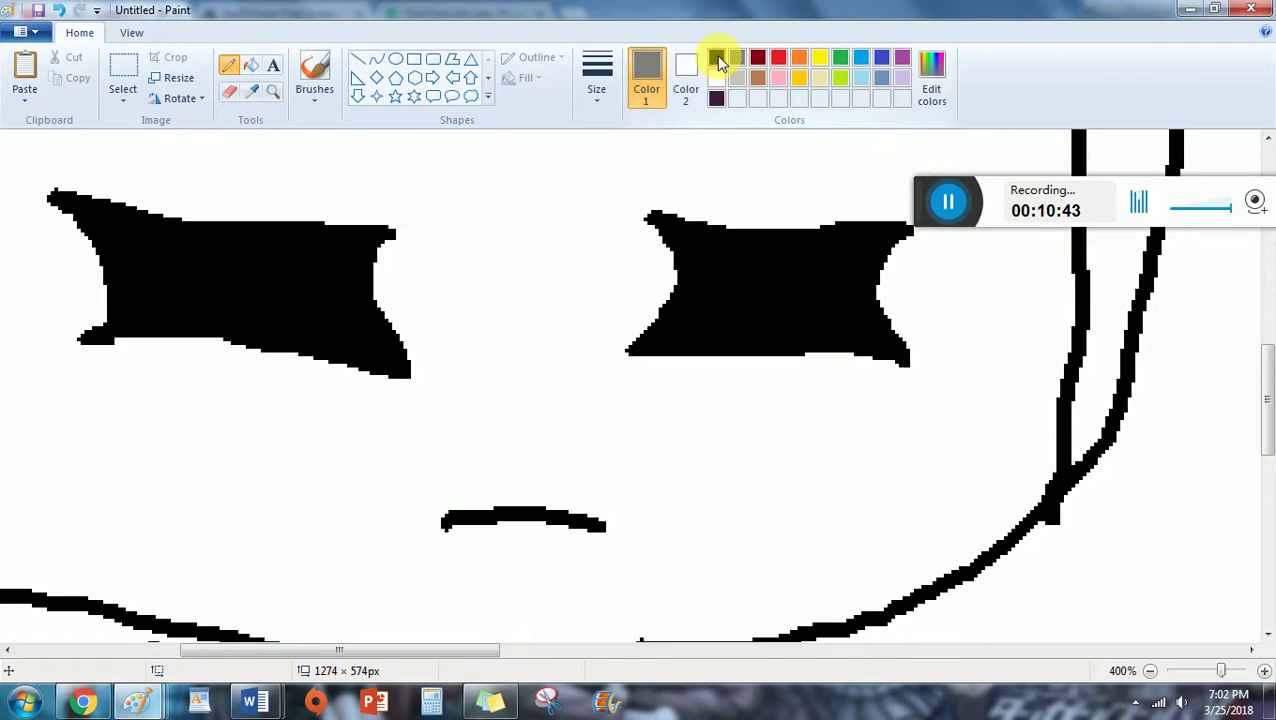
click(716, 57)
scroll(521, 188, up, 3)
scroll(672, 176, down, 3)
click(779, 57)
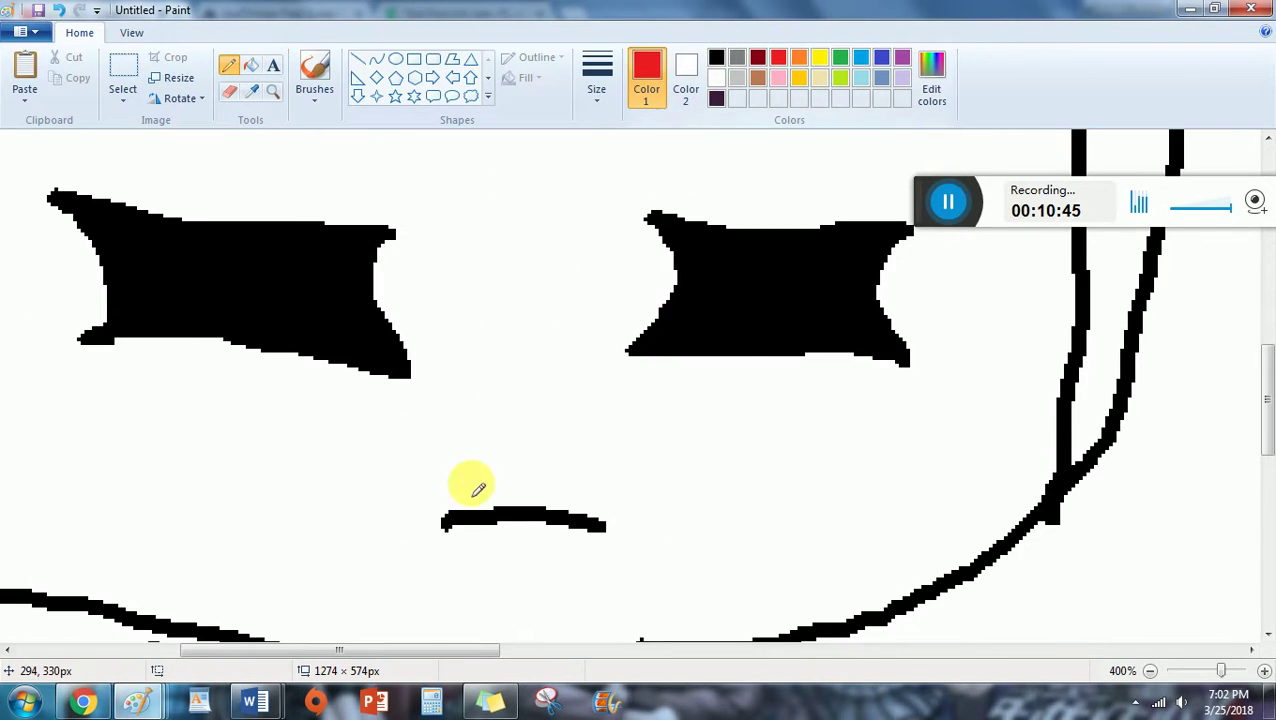
drag(468, 505, 560, 506)
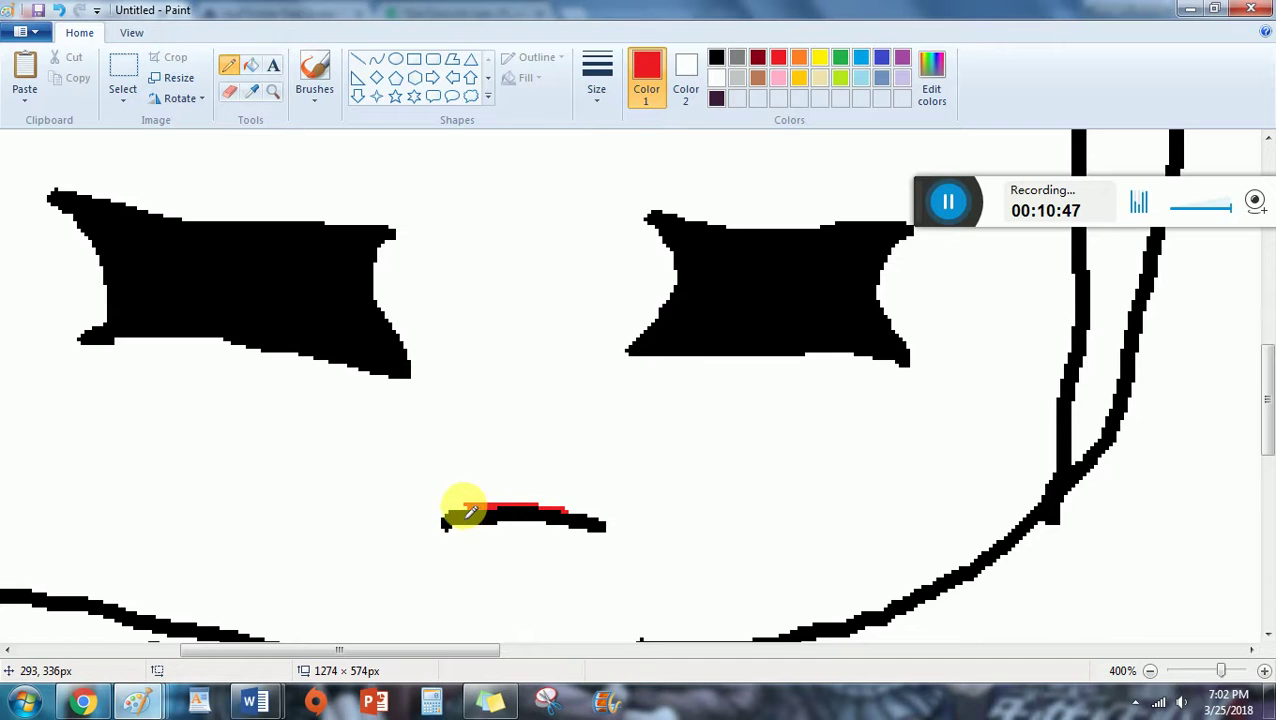
scroll(466, 510, down, 1)
mouse_move(481, 398)
mouse_down()
mouse_move(545, 408)
mouse_move(527, 460)
mouse_move(484, 421)
mouse_up()
drag(546, 388, 546, 408)
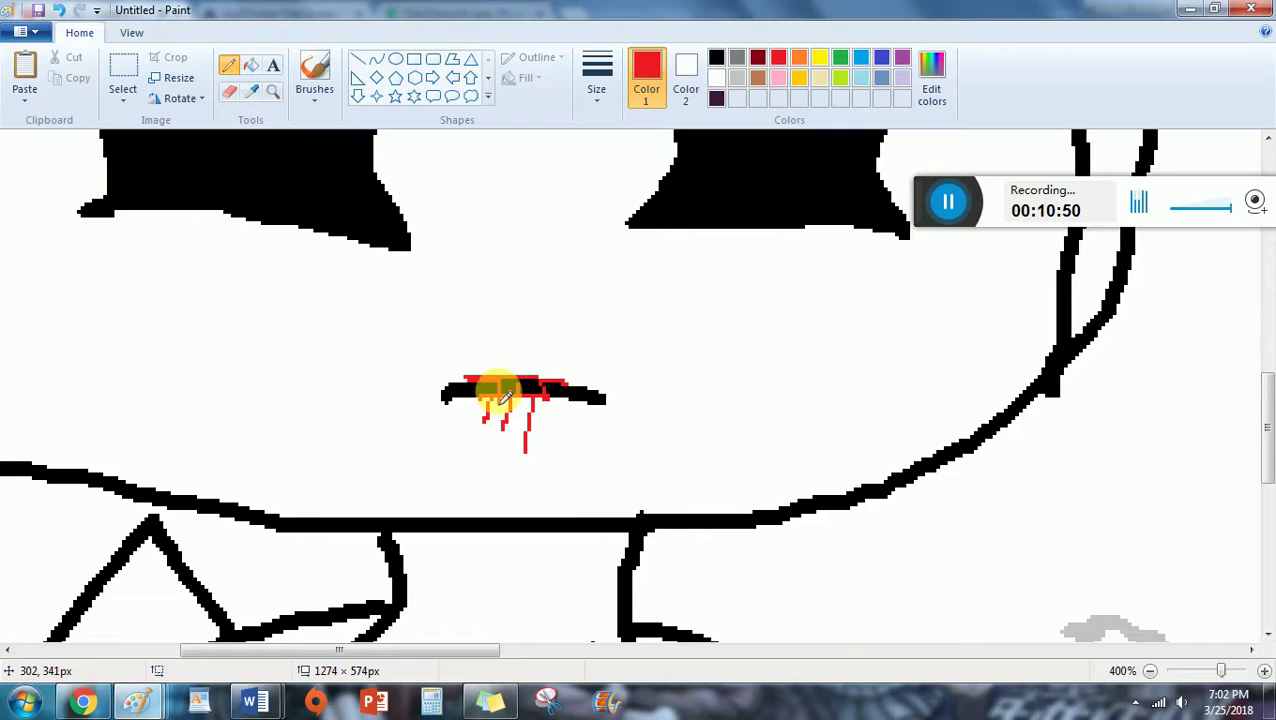
Outline a rounded shape around each of the second character's eyes in dark purple and fill both with the same color.
scroll(484, 424, up, 2)
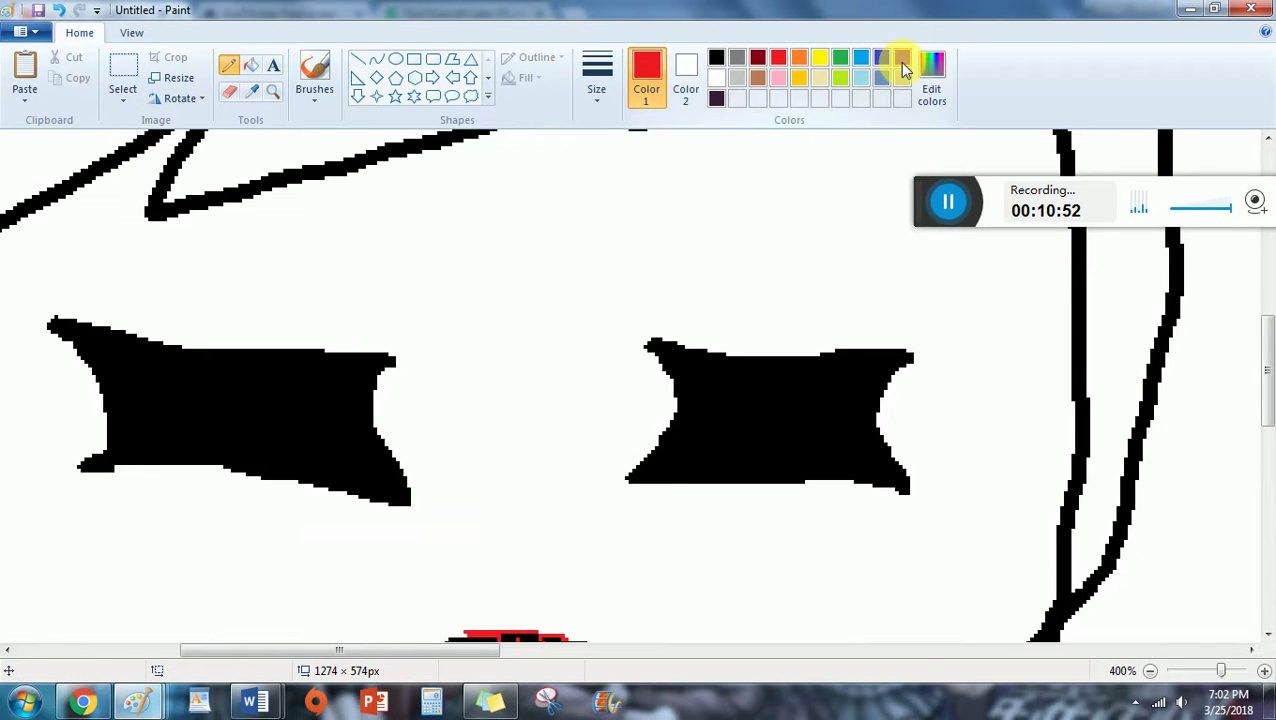
click(716, 98)
mouse_move(740, 227)
mouse_down()
mouse_move(629, 325)
mouse_move(605, 445)
mouse_move(629, 500)
mouse_move(766, 532)
mouse_move(852, 528)
mouse_move(927, 505)
mouse_move(967, 347)
mouse_move(854, 243)
mouse_move(700, 232)
mouse_up()
mouse_move(137, 266)
mouse_down()
mouse_move(17, 370)
mouse_move(15, 444)
mouse_move(153, 551)
mouse_move(310, 574)
mouse_move(451, 509)
mouse_move(396, 343)
mouse_move(187, 266)
mouse_move(127, 274)
mouse_up()
click(250, 65)
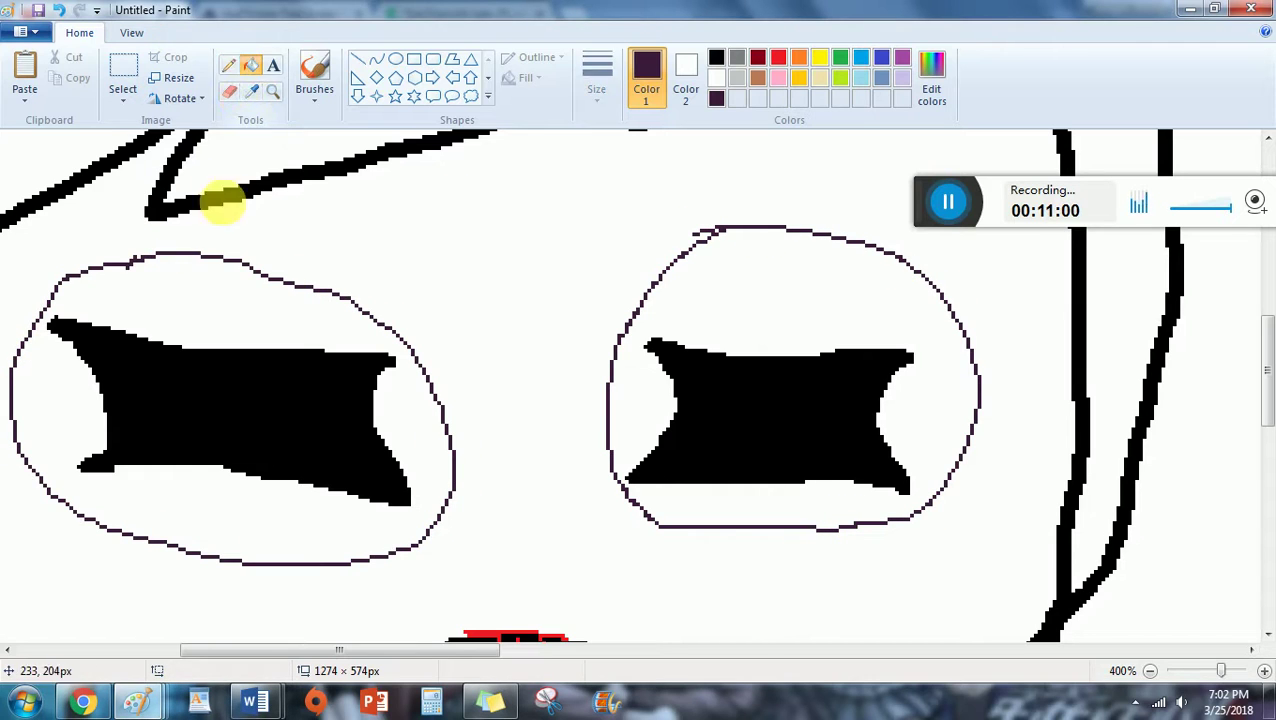
click(223, 297)
click(712, 279)
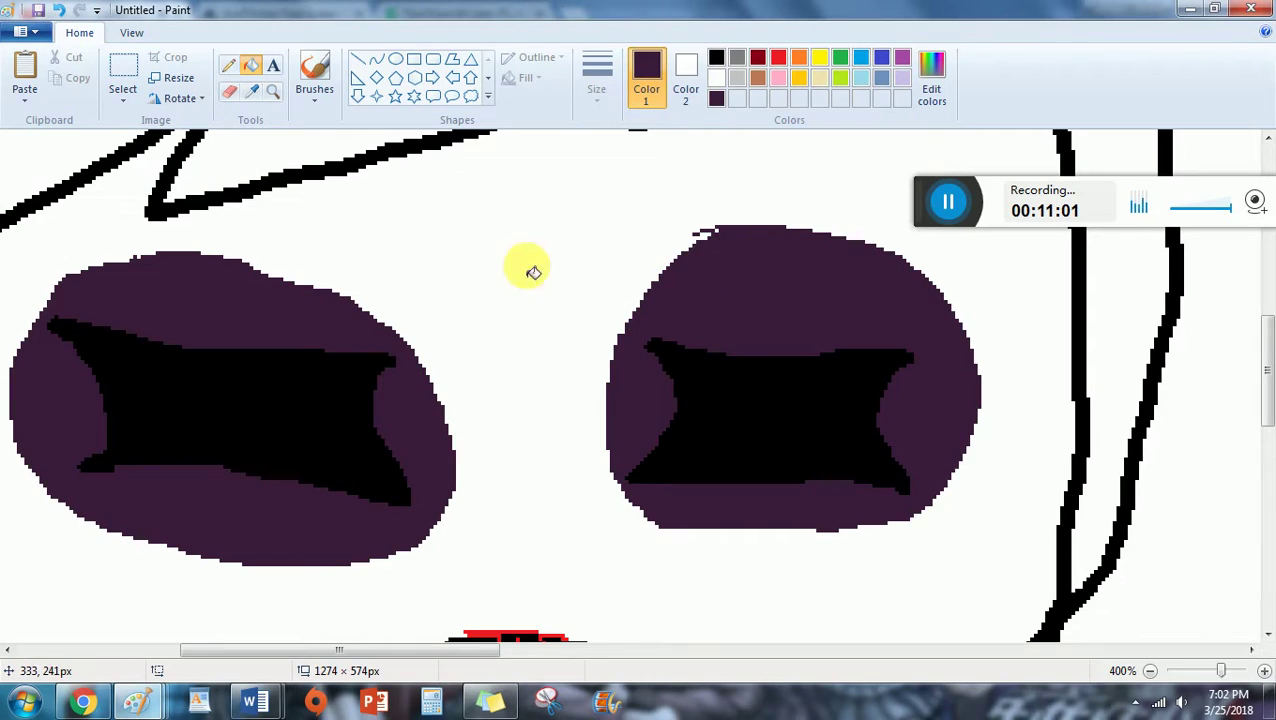
Draw thin light-blue tear streams with the Pencil from the outer corners of the second character's eyes down to the jaw.
click(228, 65)
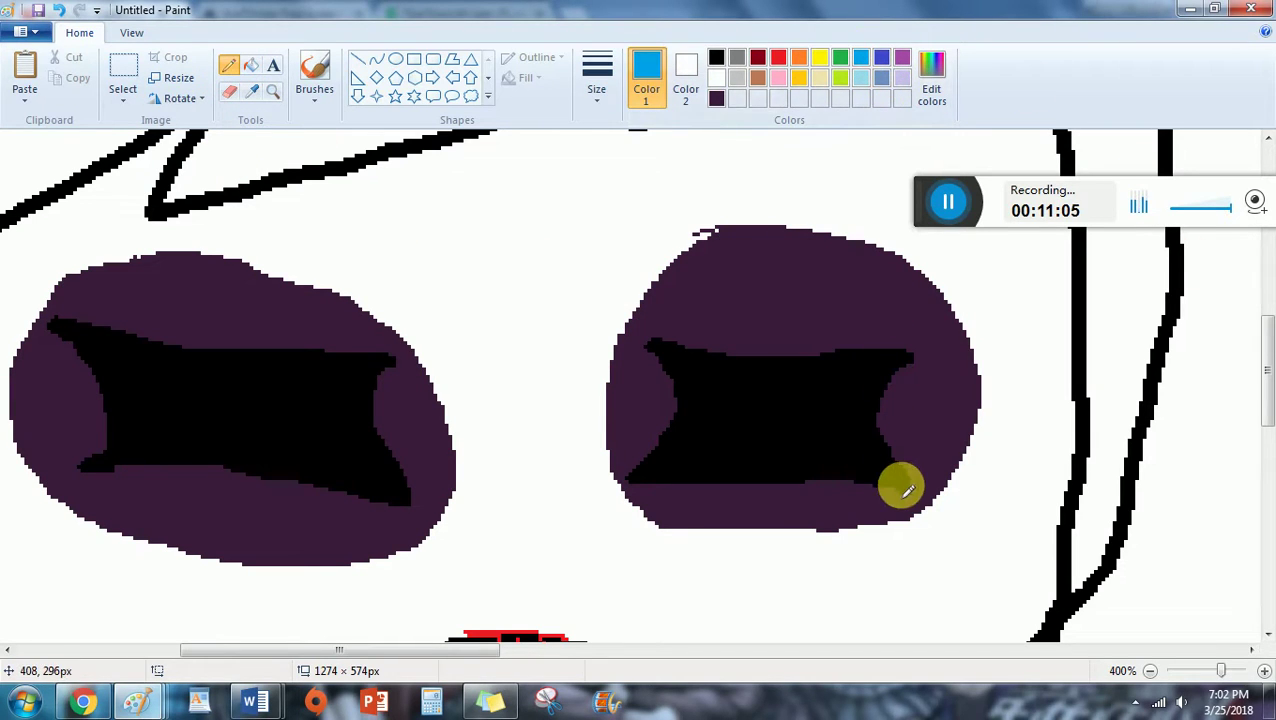
scroll(906, 500, down, 3)
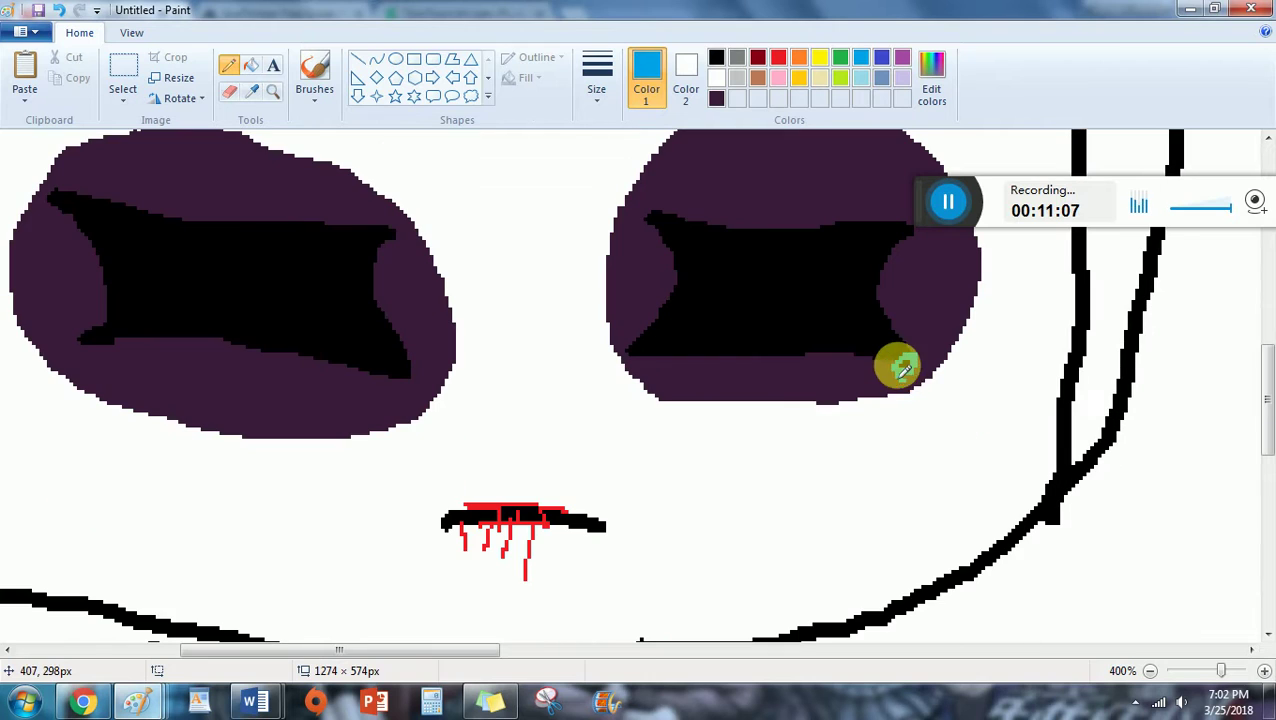
mouse_move(902, 366)
mouse_down()
mouse_move(908, 509)
mouse_move(882, 606)
mouse_up()
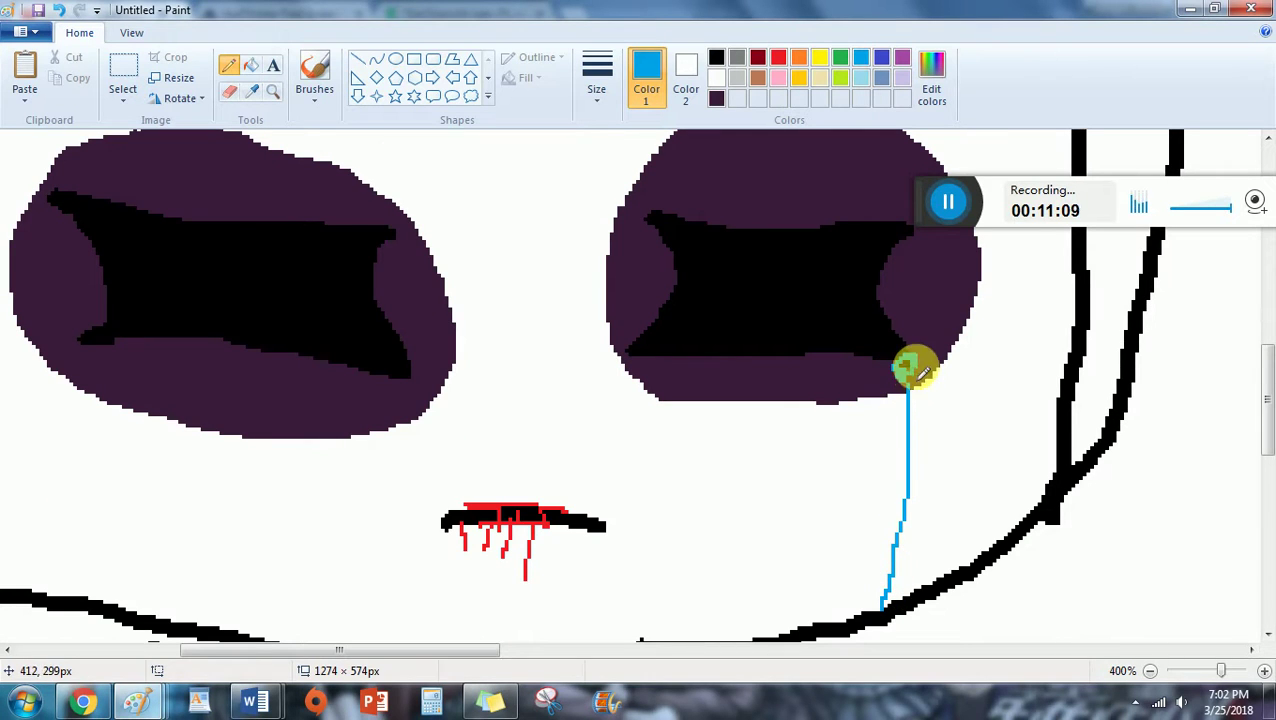
mouse_move(911, 370)
mouse_down()
mouse_move(916, 544)
mouse_move(897, 607)
mouse_up()
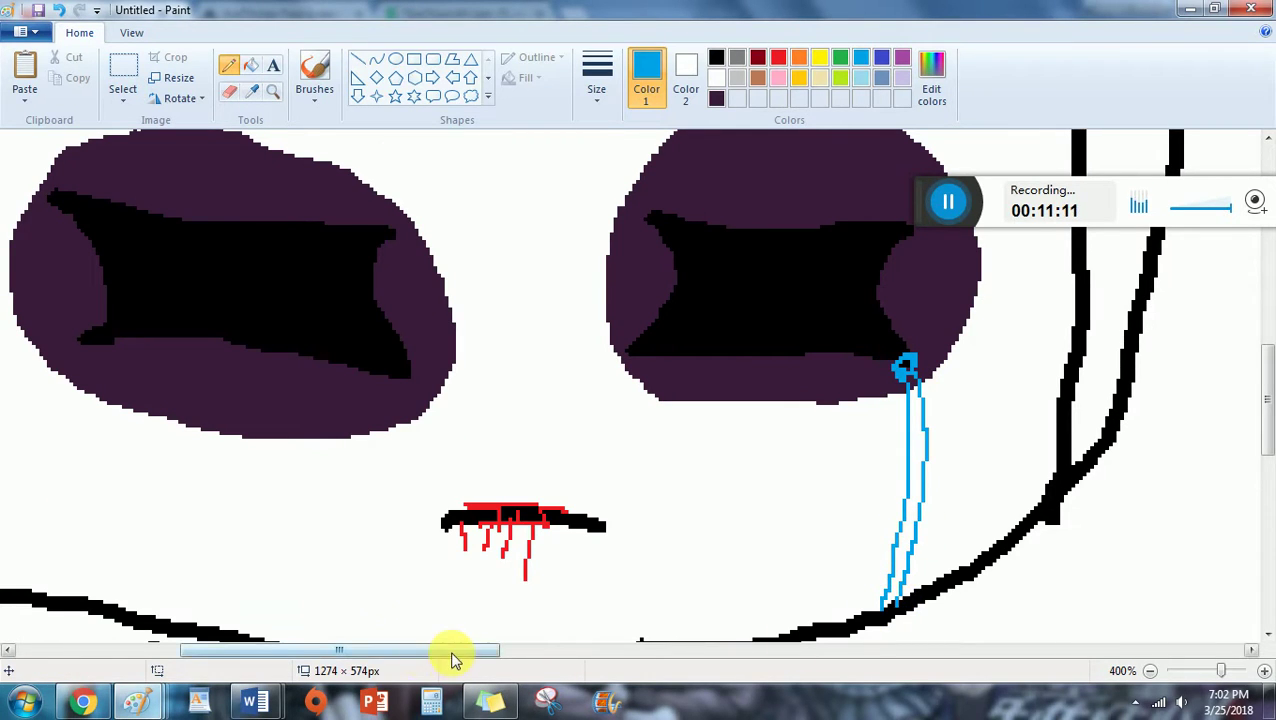
drag(452, 660, 324, 660)
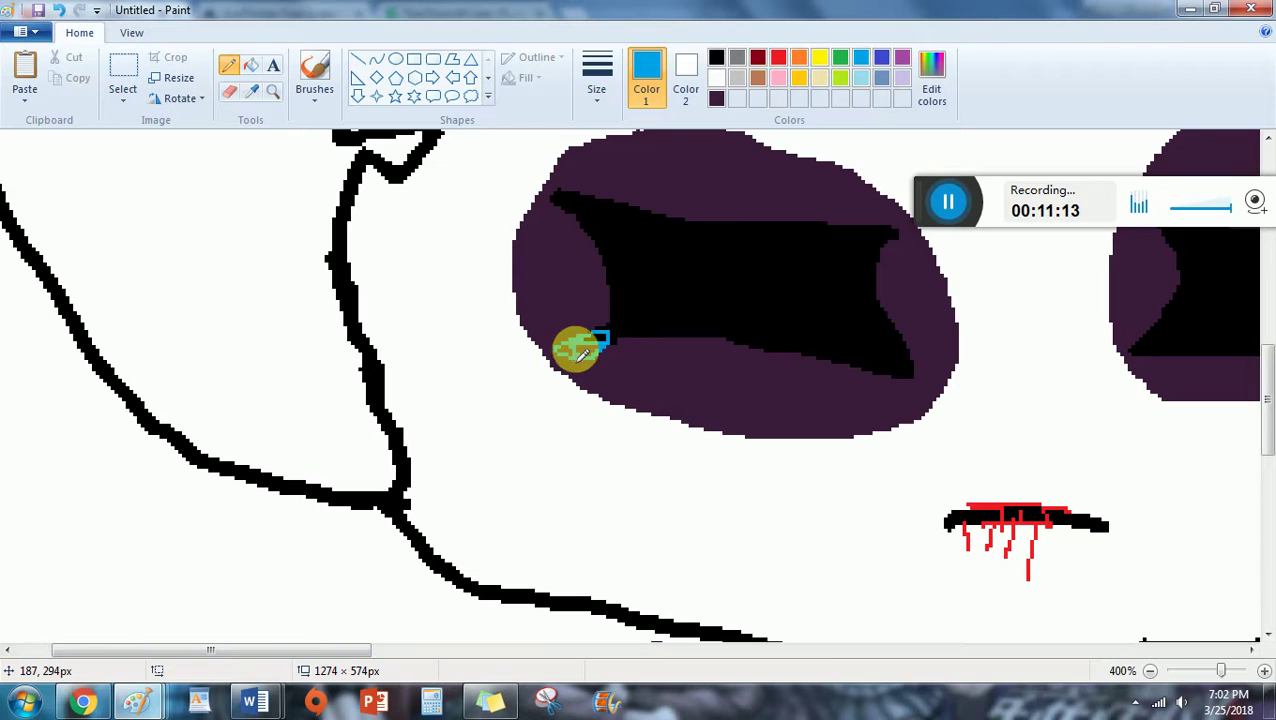
mouse_move(583, 355)
mouse_down()
mouse_move(546, 527)
mouse_move(550, 598)
mouse_up()
drag(584, 365, 558, 578)
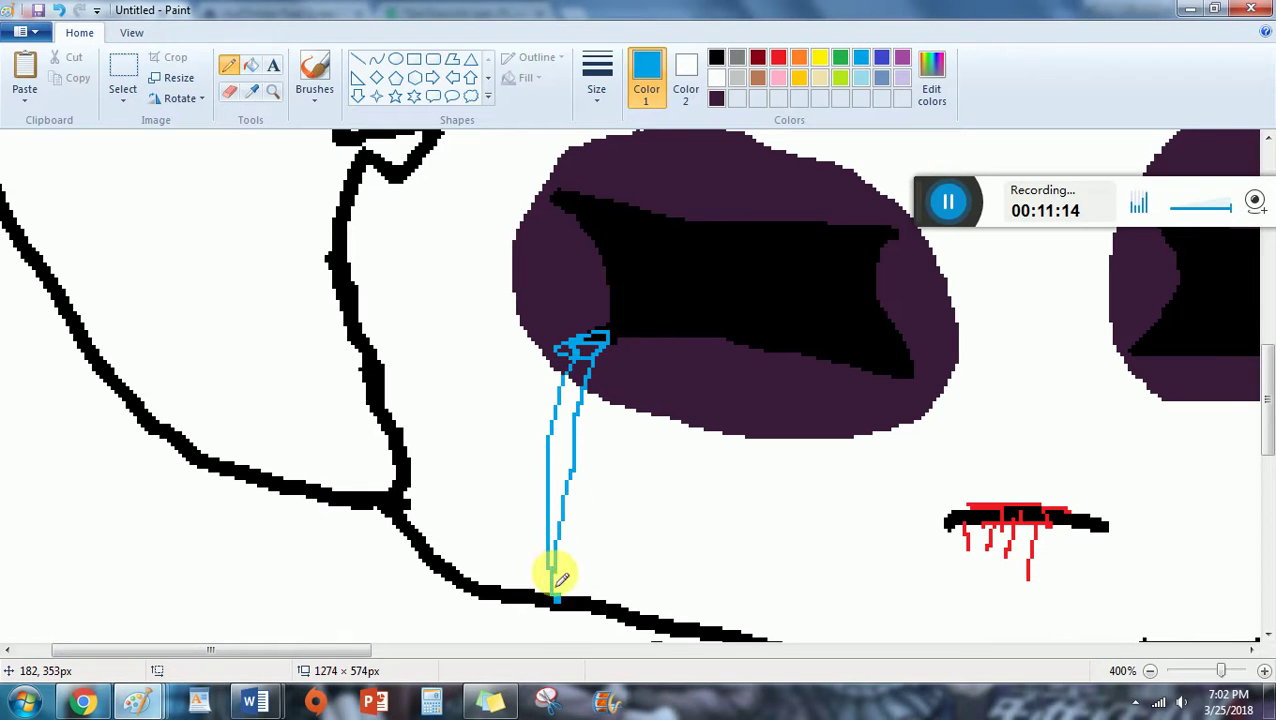
Set the pencil to its thickest line and fill the narrow strip beside the second character's face with black.
click(597, 72)
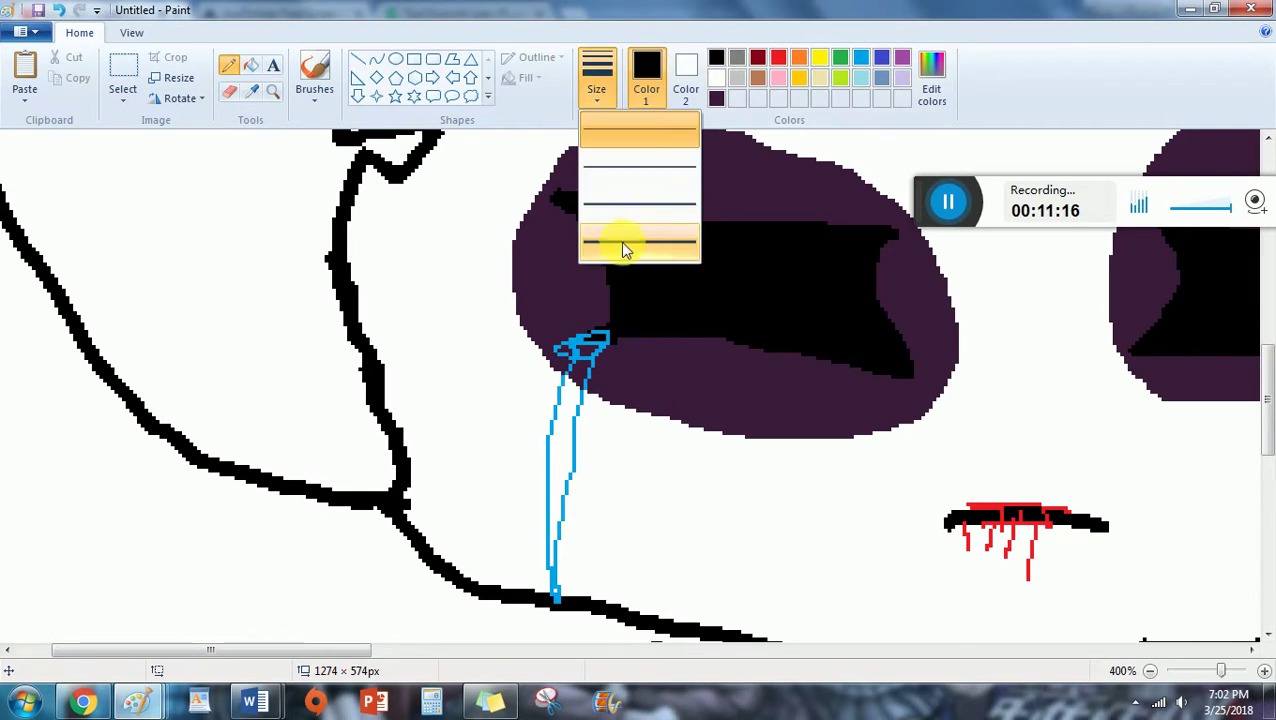
click(624, 248)
scroll(649, 356, down, 5)
scroll(272, 163, up, 1)
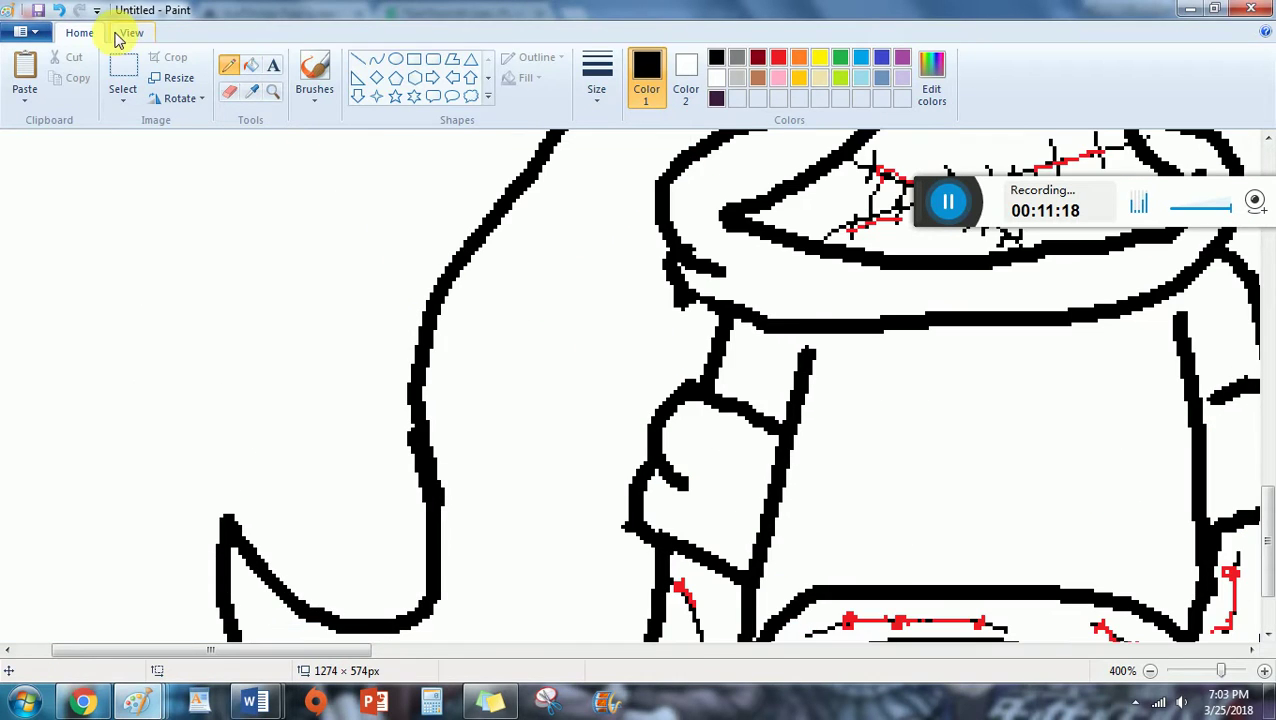
click(131, 32)
click(63, 77)
click(63, 77)
scroll(558, 436, up, 3)
scroll(558, 436, down, 1)
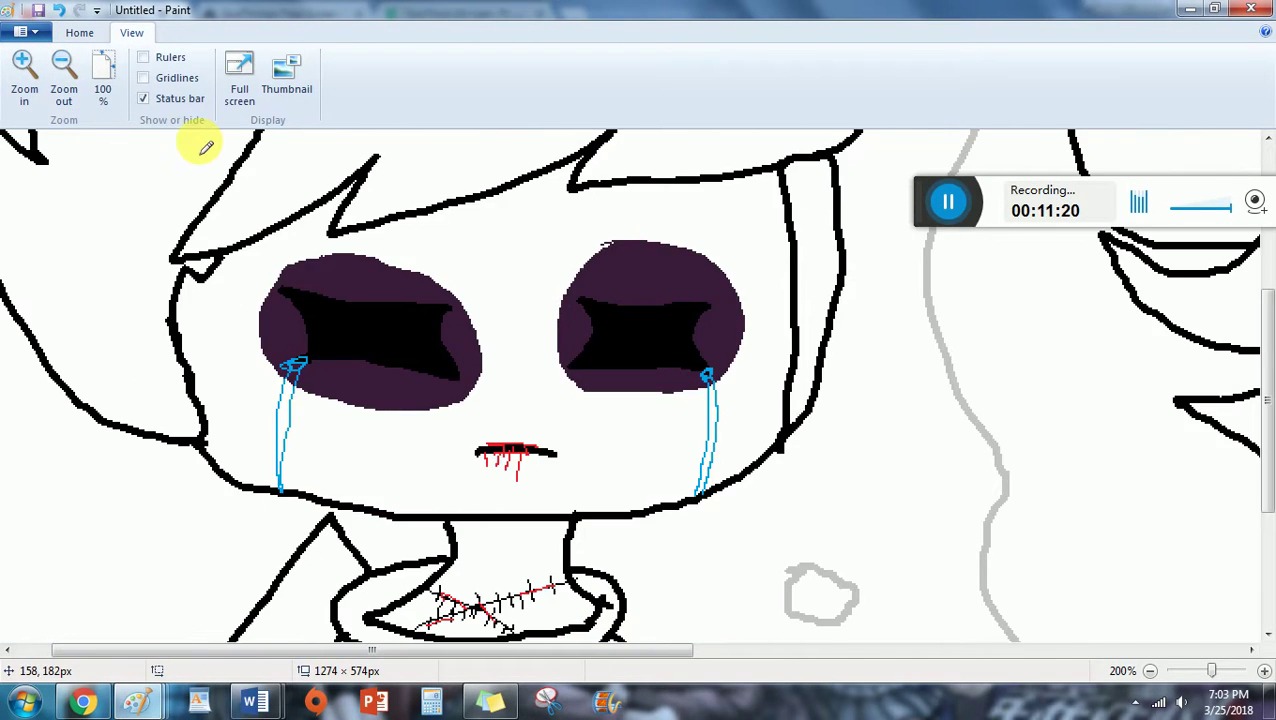
click(60, 92)
click(60, 92)
click(23, 70)
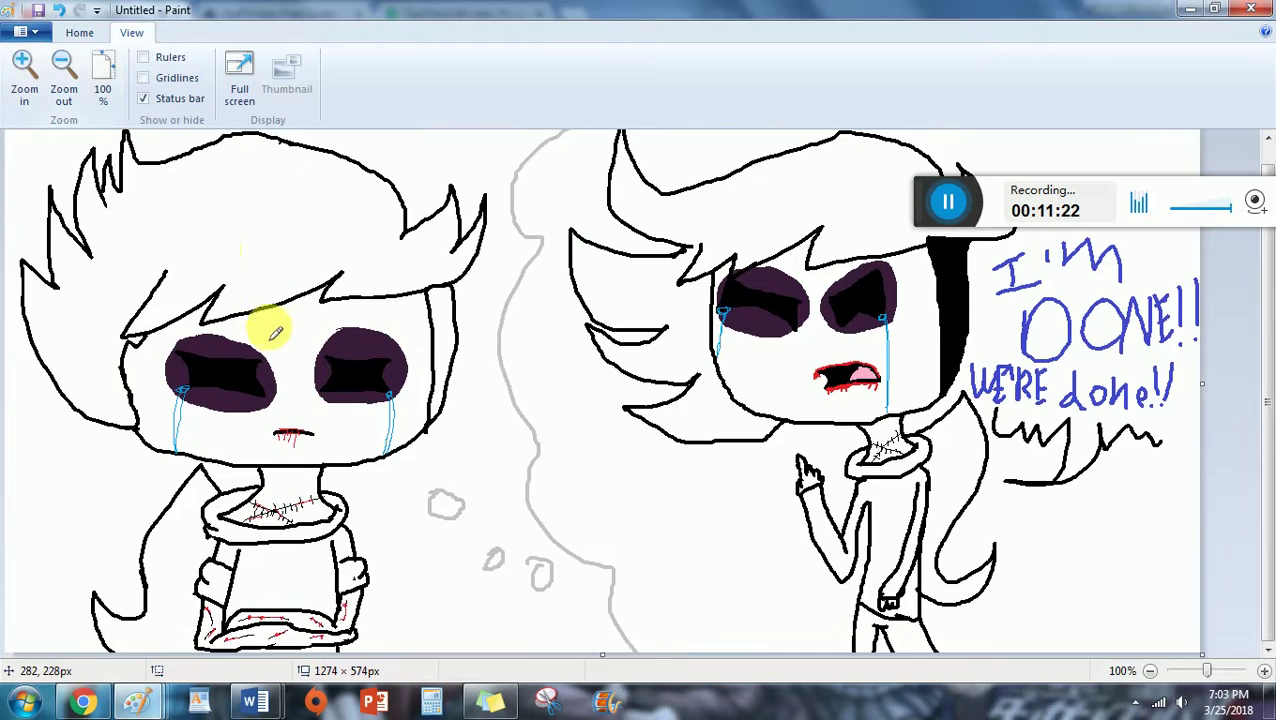
scroll(276, 332, up, 2)
click(80, 33)
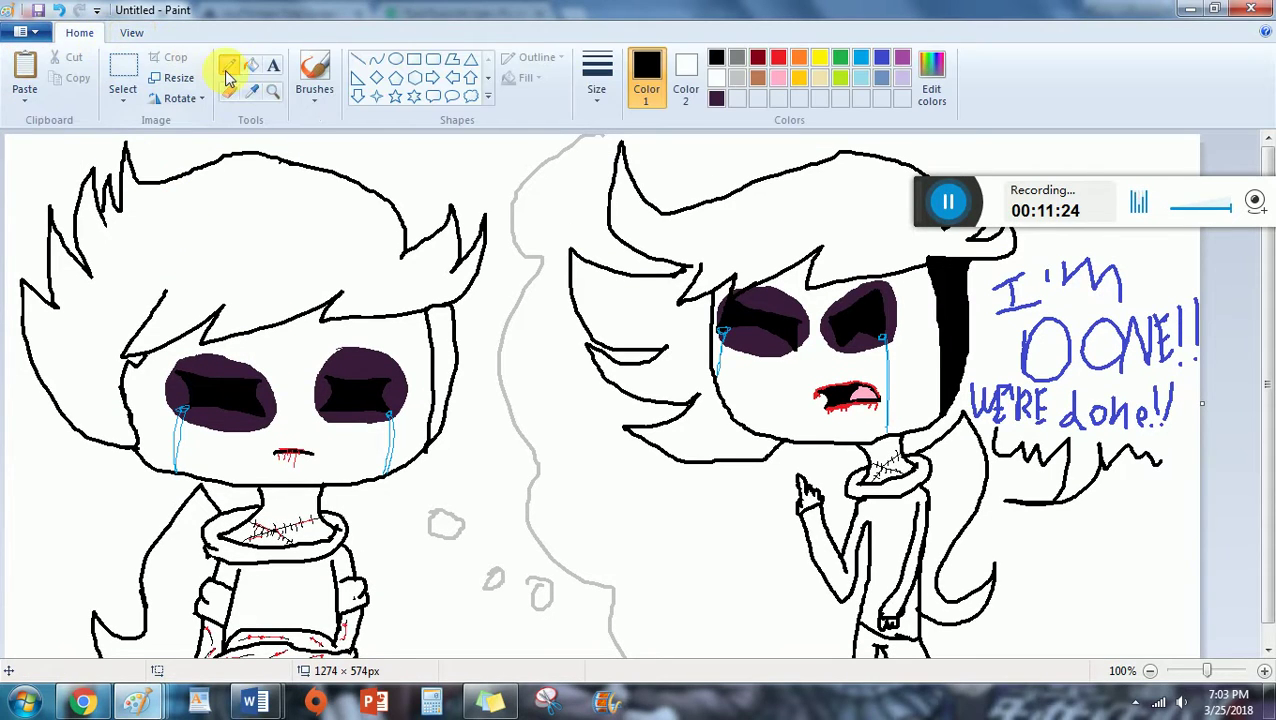
click(249, 67)
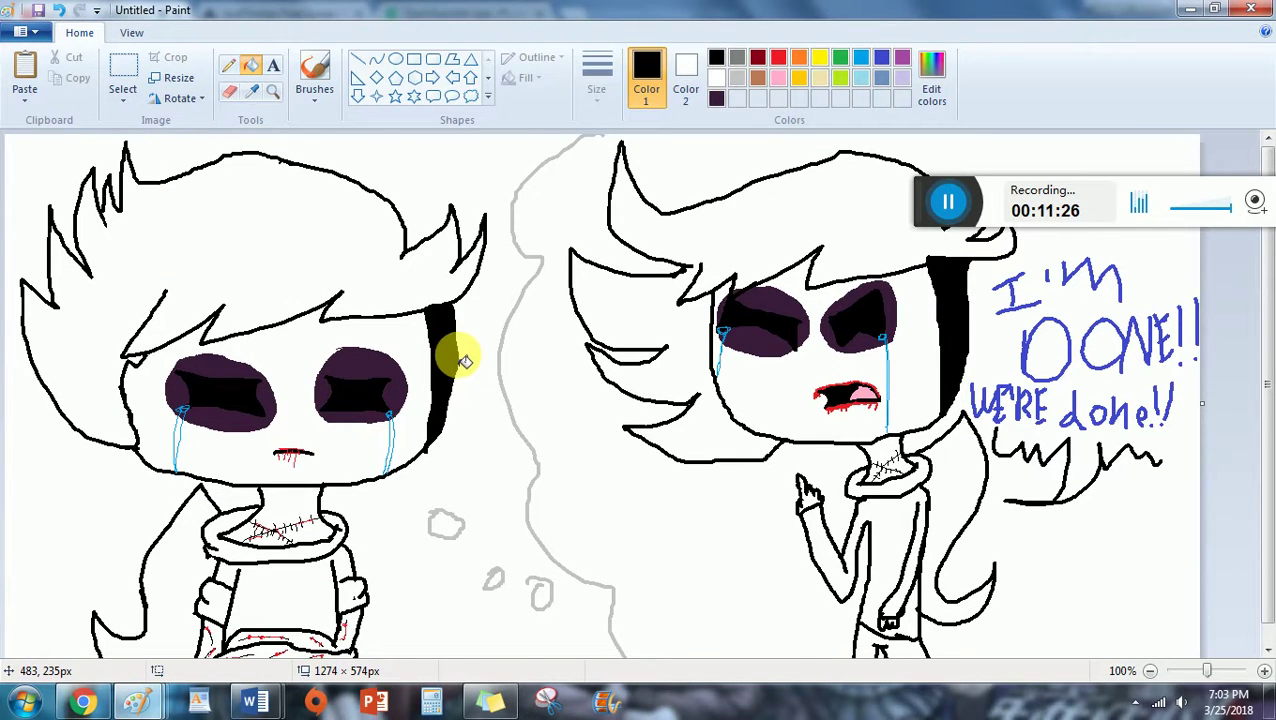
scroll(450, 330, down, 1)
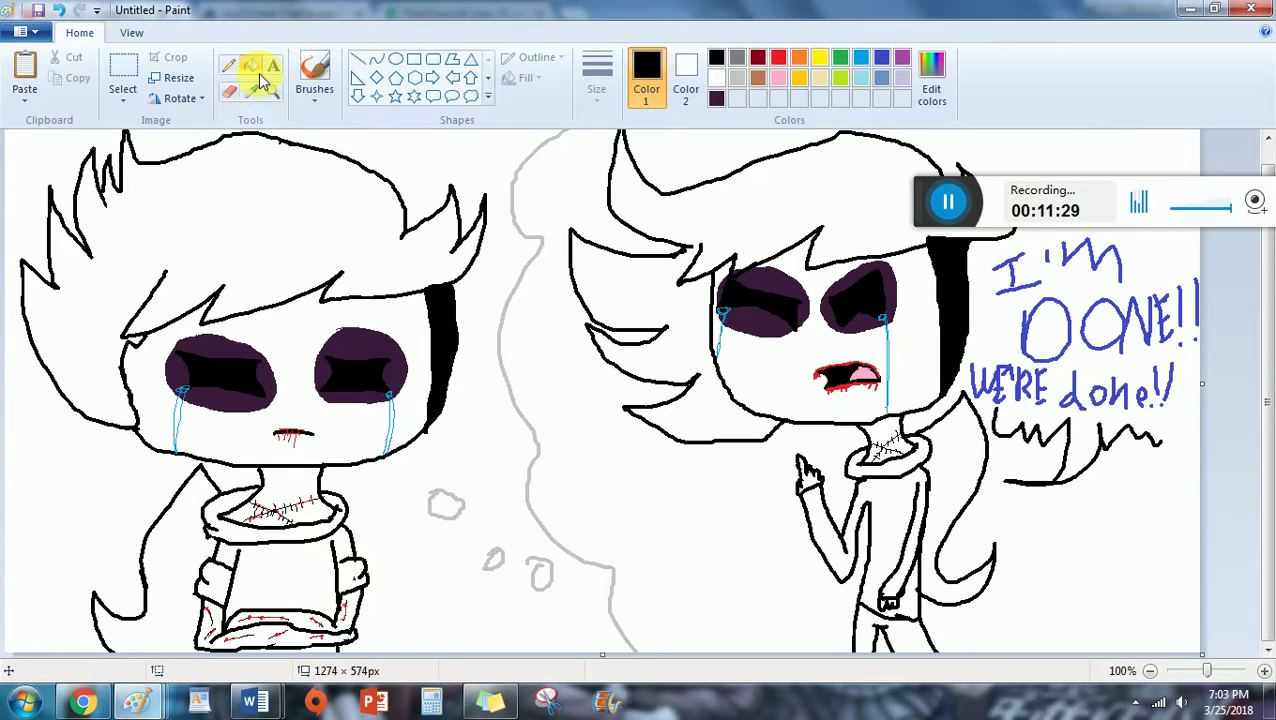
Handwrite "Too shy &" in indigo with the Pencil in the space beside the second character's jaw.
click(228, 66)
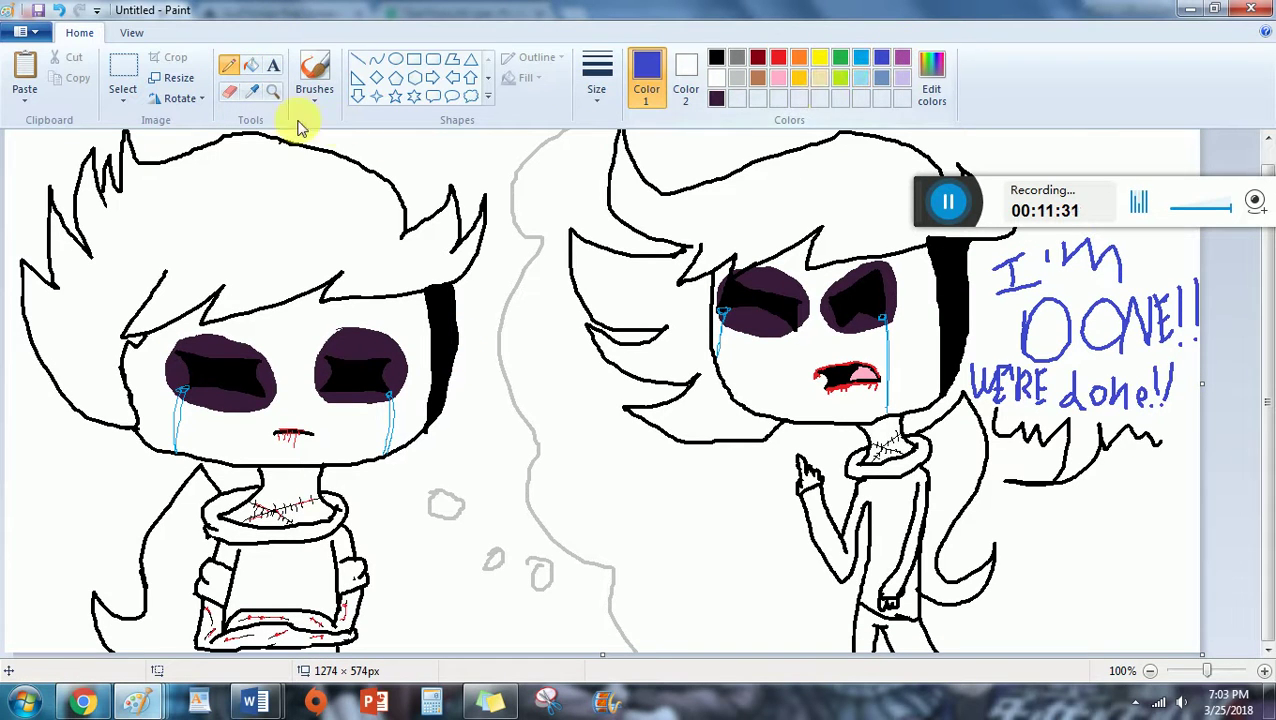
click(131, 32)
click(24, 68)
click(24, 68)
click(24, 68)
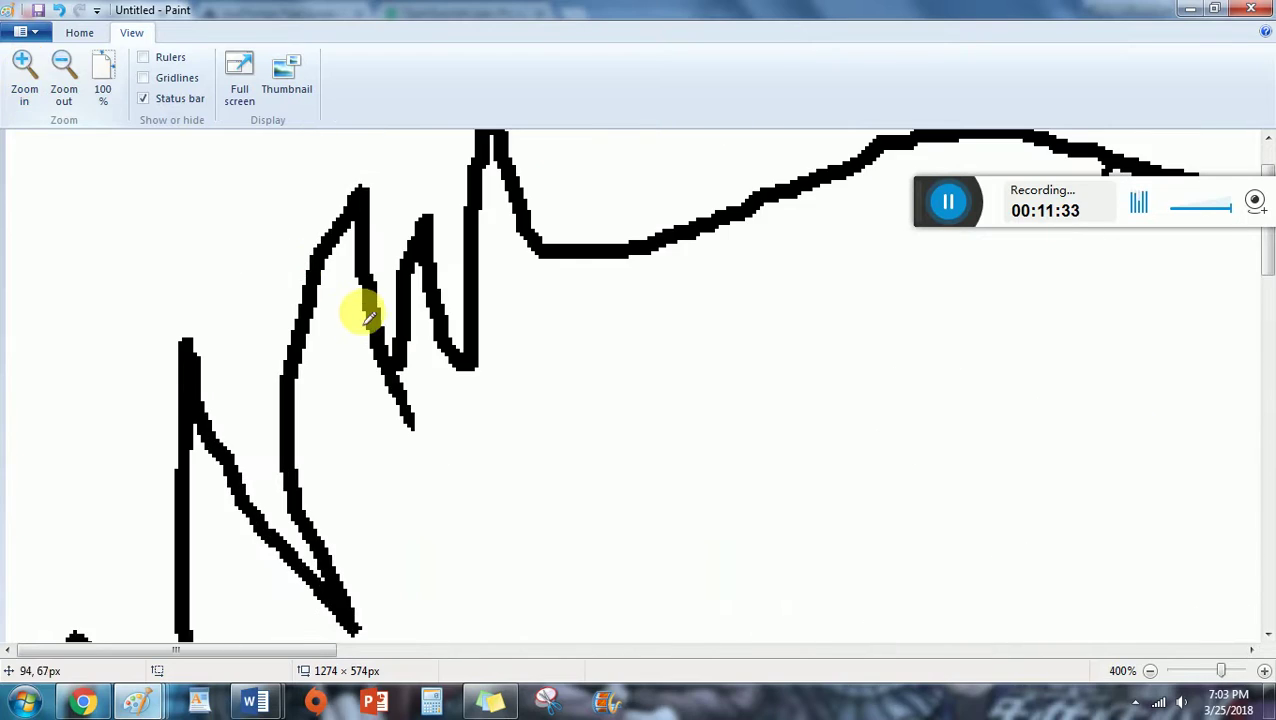
scroll(380, 325, down, 5)
scroll(280, 340, down, 3)
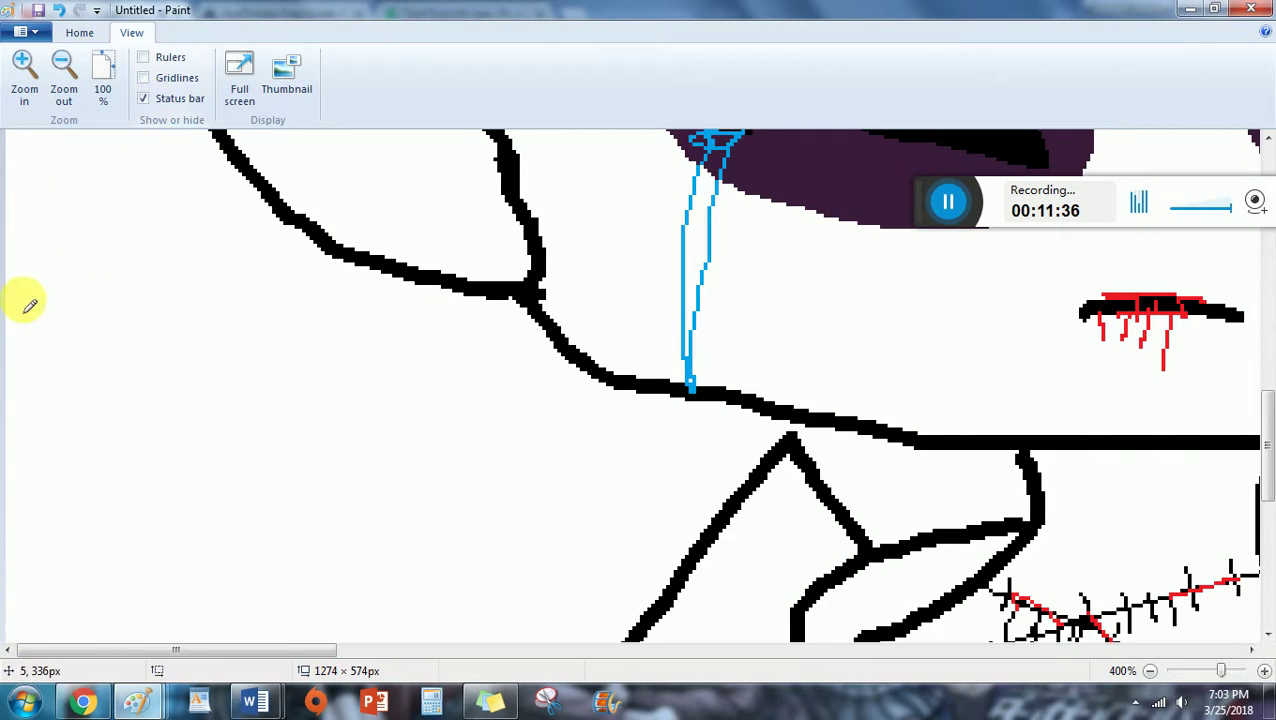
mouse_move(42, 266)
mouse_down()
mouse_move(57, 322)
mouse_move(108, 299)
mouse_move(94, 264)
mouse_move(161, 295)
mouse_move(146, 236)
mouse_up()
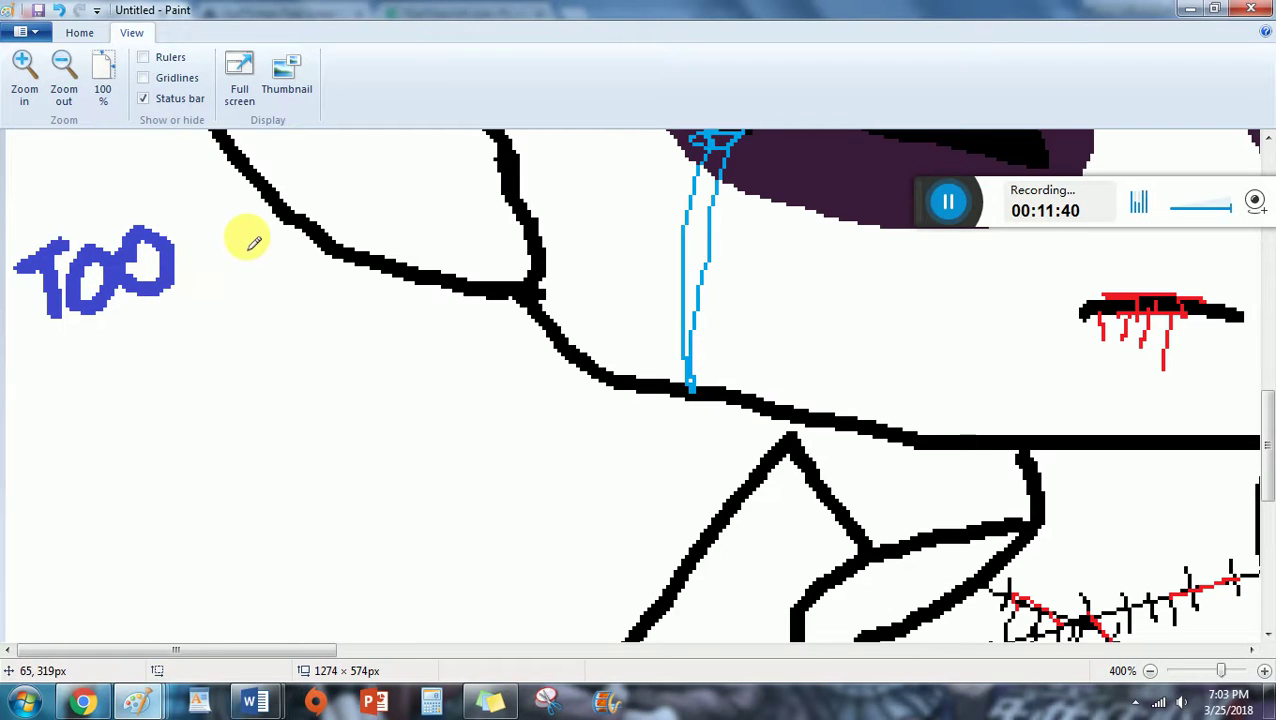
mouse_move(250, 226)
mouse_down()
mouse_move(251, 262)
mouse_move(215, 290)
mouse_up()
mouse_move(266, 178)
mouse_down()
mouse_move(275, 285)
mouse_move(305, 225)
mouse_move(358, 255)
mouse_move(368, 238)
mouse_move(320, 342)
mouse_up()
mouse_move(463, 193)
mouse_down()
mouse_move(424, 232)
mouse_move(494, 310)
mouse_move(486, 237)
mouse_move(434, 314)
mouse_move(455, 190)
mouse_up()
Handwrite "Depressed" in indigo beneath "Too shy &", undoing a faulty stroke along the way.
mouse_move(84, 325)
mouse_down()
mouse_move(91, 413)
mouse_move(165, 365)
mouse_move(178, 405)
mouse_up()
mouse_move(225, 347)
mouse_down()
mouse_move(216, 422)
mouse_move(256, 347)
mouse_move(272, 390)
mouse_move(305, 330)
mouse_move(284, 340)
mouse_move(300, 382)
mouse_move(335, 327)
mouse_move(330, 392)
mouse_move(355, 354)
mouse_move(340, 380)
mouse_move(395, 342)
mouse_move(403, 382)
mouse_move(420, 359)
mouse_move(436, 392)
mouse_up()
click(62, 10)
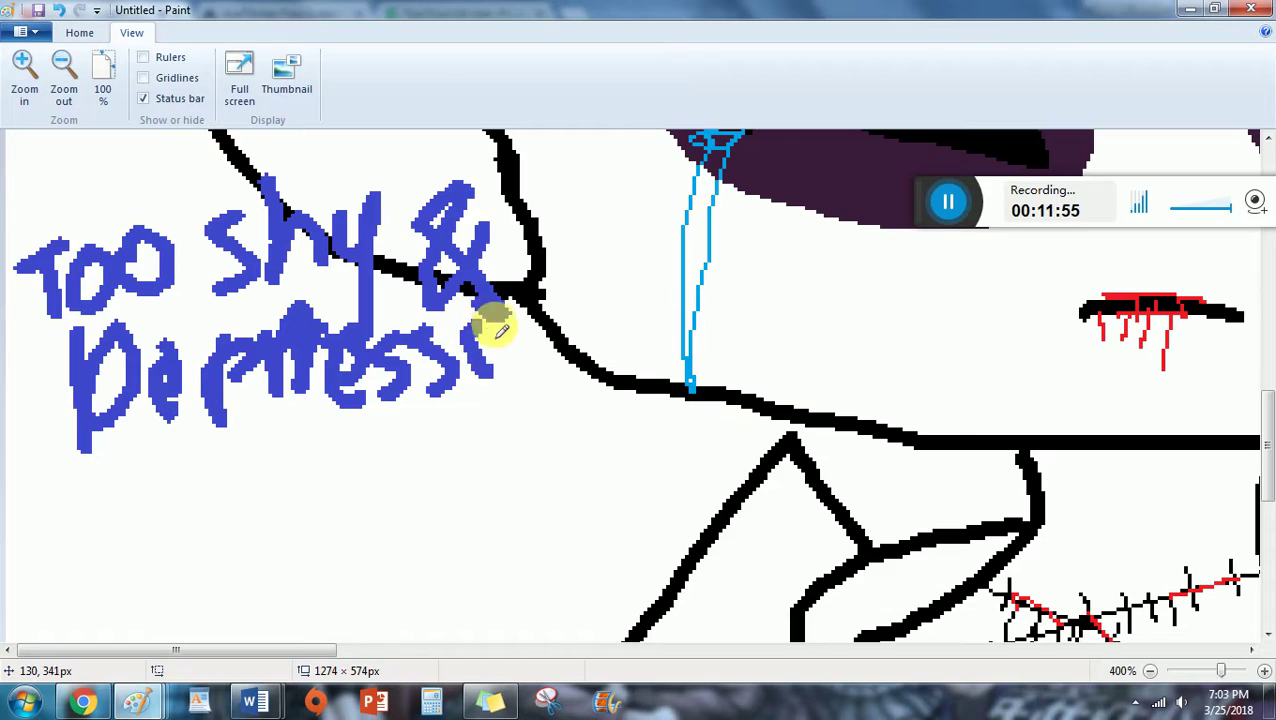
mouse_move(497, 335)
mouse_down()
mouse_move(513, 399)
mouse_move(561, 416)
mouse_up()
Handwrite "to break up" and "w/ her" in indigo to complete the caption beside the second character.
mouse_move(33, 485)
mouse_down()
mouse_move(42, 532)
mouse_move(85, 498)
mouse_move(125, 500)
mouse_move(177, 541)
mouse_move(232, 522)
mouse_move(313, 461)
mouse_move(384, 484)
mouse_move(375, 510)
mouse_move(395, 510)
mouse_up()
mouse_move(402, 408)
mouse_down()
mouse_move(447, 478)
mouse_move(468, 415)
mouse_move(539, 467)
mouse_move(572, 426)
mouse_up()
mouse_move(606, 382)
mouse_down()
mouse_move(622, 483)
mouse_move(621, 422)
mouse_up()
scroll(593, 454, down, 1)
mouse_move(52, 475)
mouse_down()
mouse_move(74, 527)
mouse_move(160, 480)
mouse_move(180, 540)
mouse_up()
mouse_move(287, 442)
mouse_down()
mouse_move(291, 517)
mouse_move(326, 518)
mouse_up()
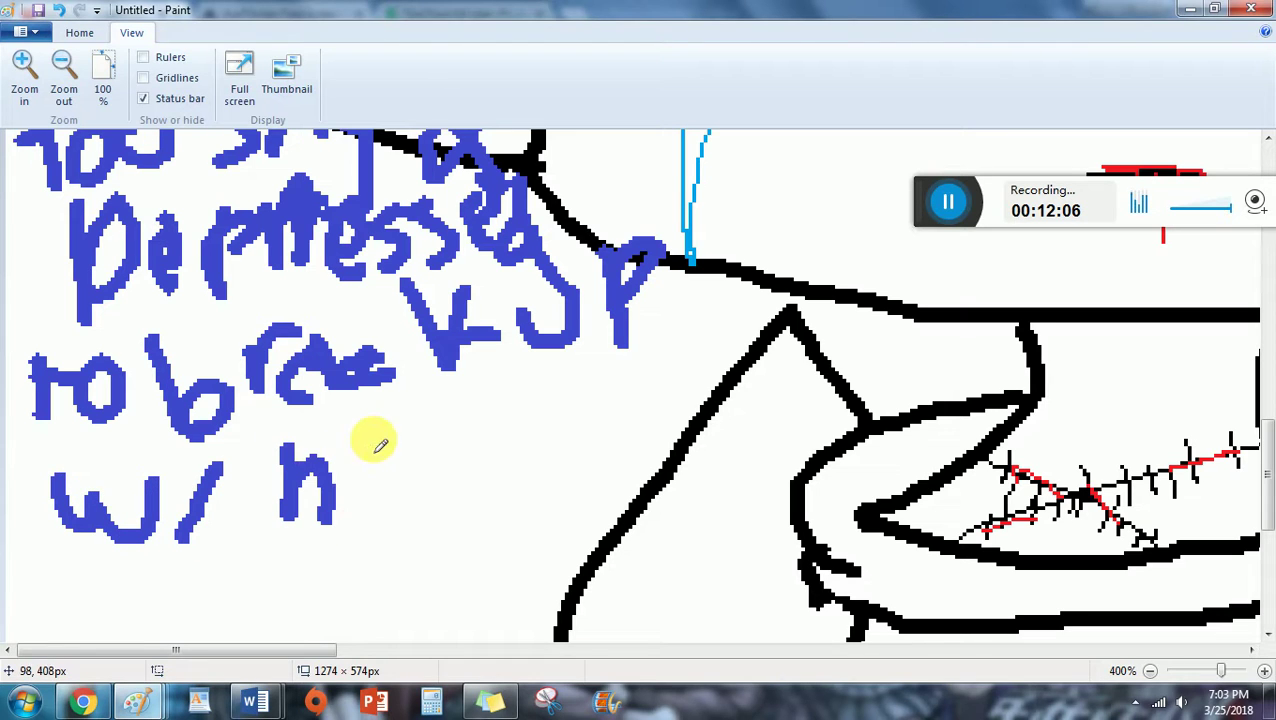
mouse_move(372, 442)
mouse_down()
mouse_move(367, 515)
mouse_move(356, 468)
mouse_up()
drag(413, 406, 503, 413)
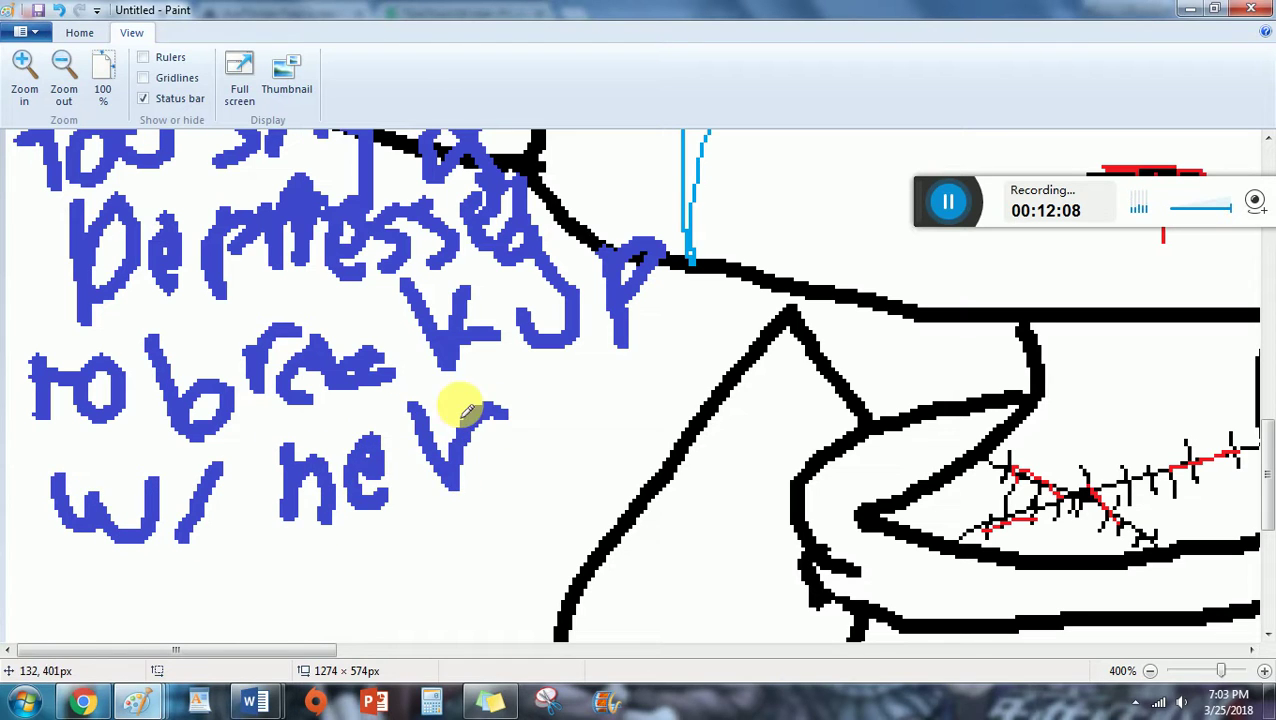
Paste the picture file "Tim's Ex .p..png" onto the canvas as a color reference.
click(64, 62)
scroll(265, 265, up, 2)
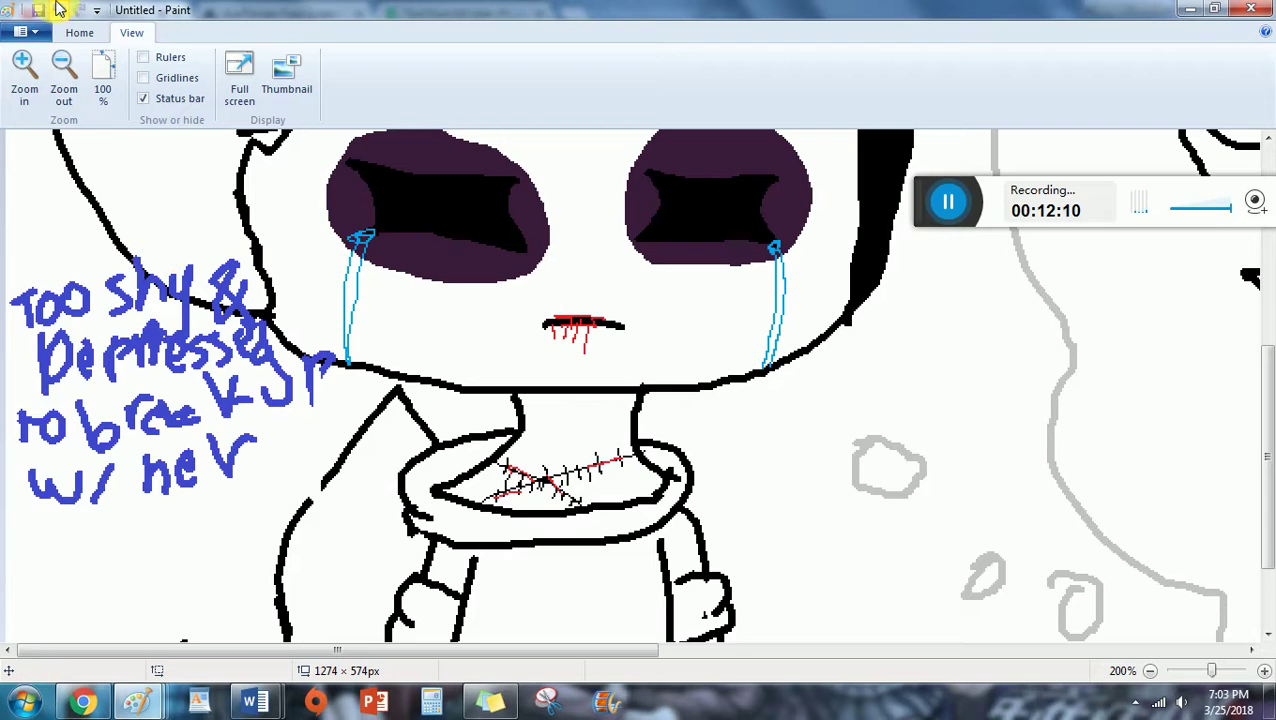
click(70, 90)
click(70, 90)
click(26, 78)
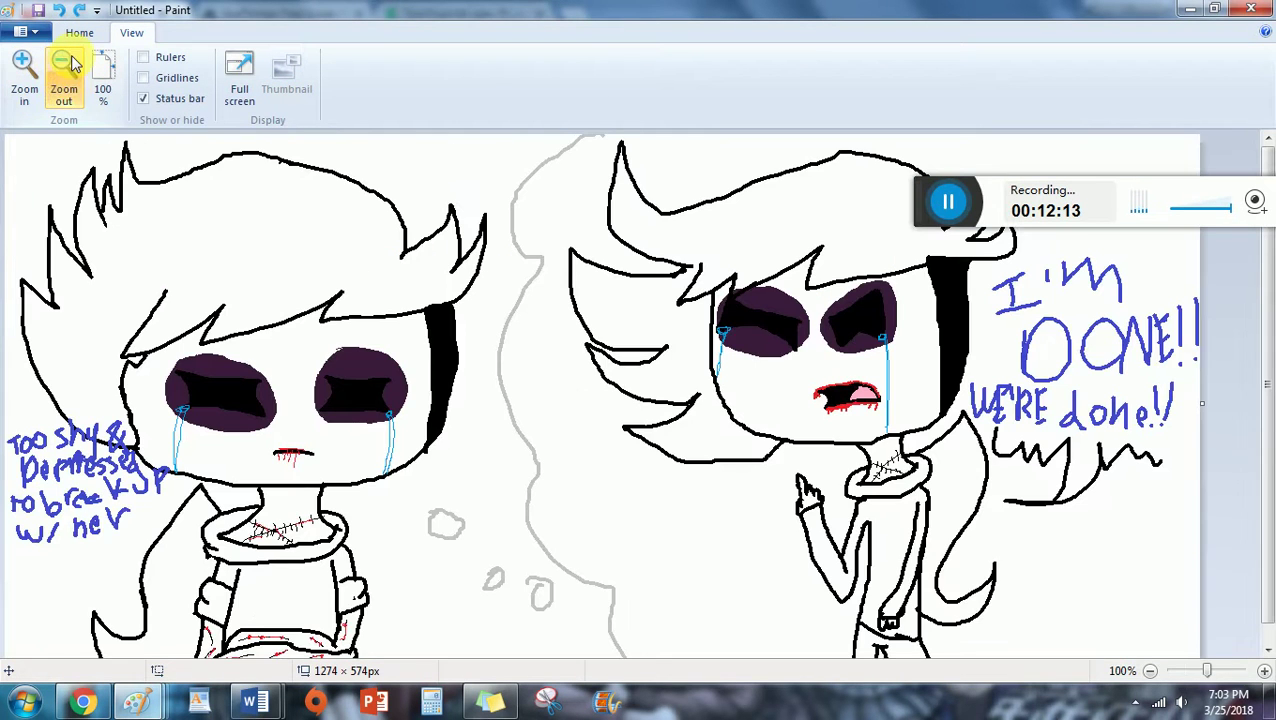
click(80, 33)
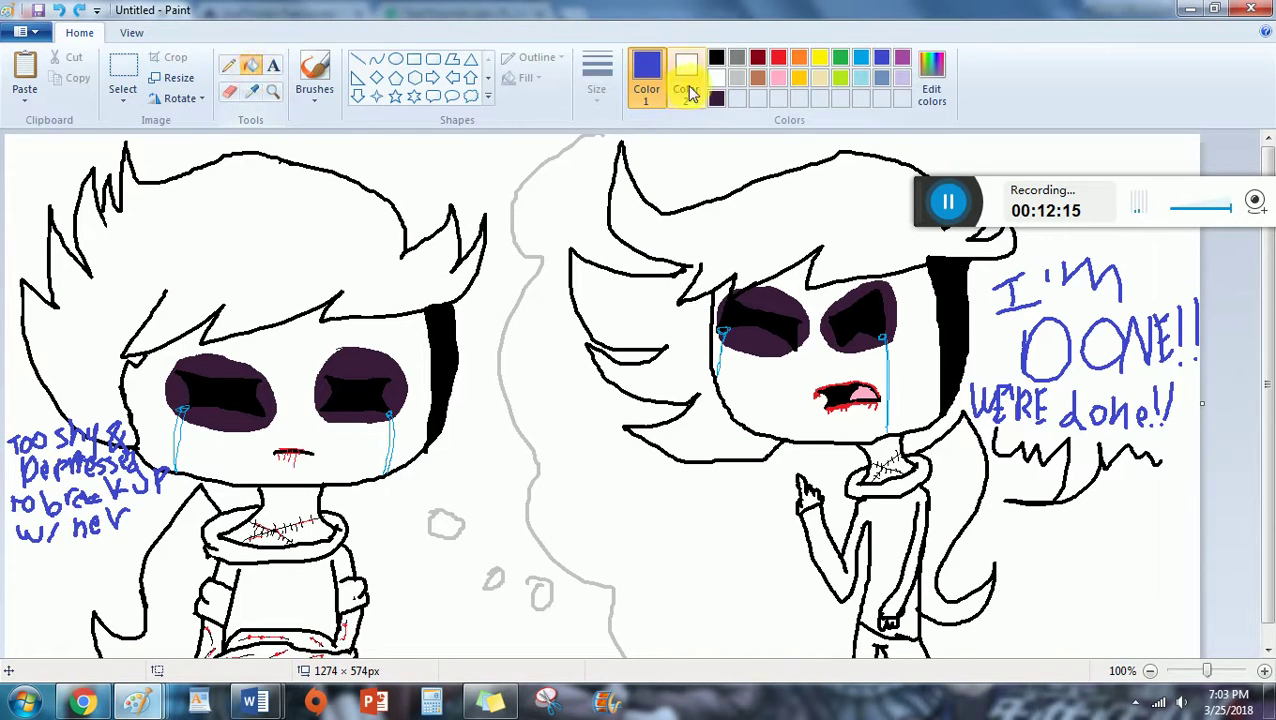
click(25, 100)
click(42, 141)
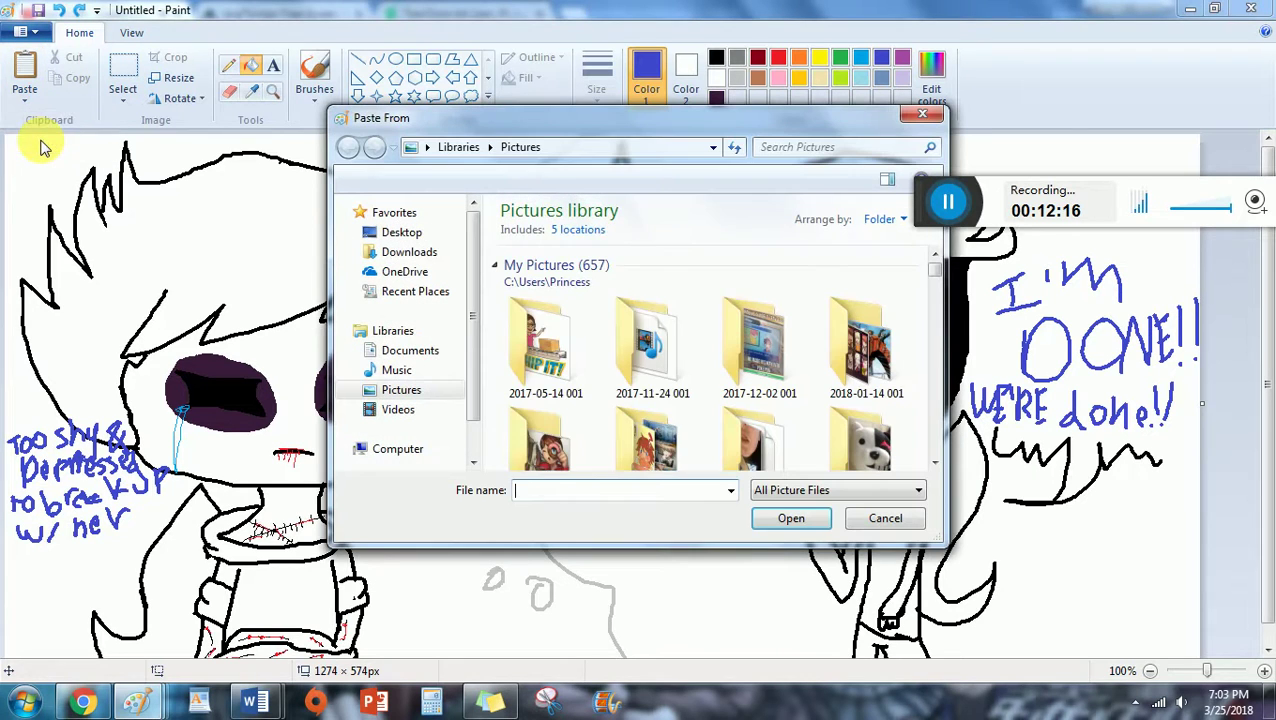
text(ti)
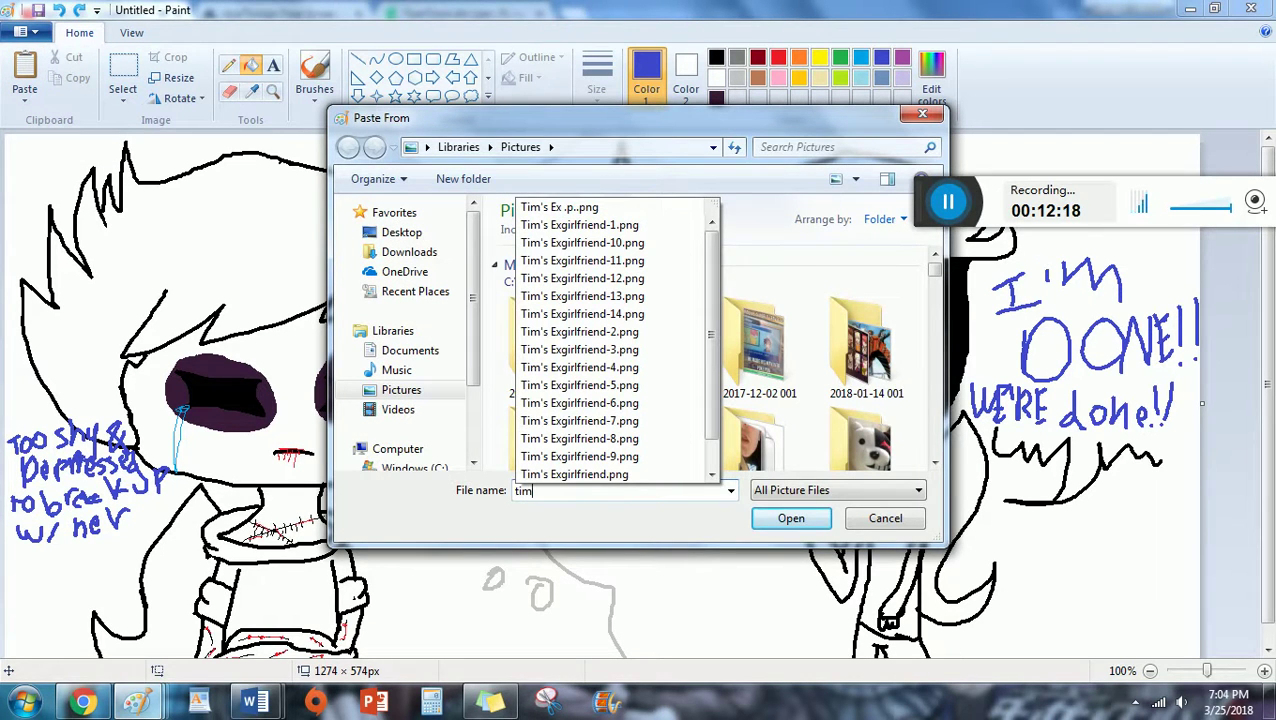
text(m)
key(Down)
key(Return)
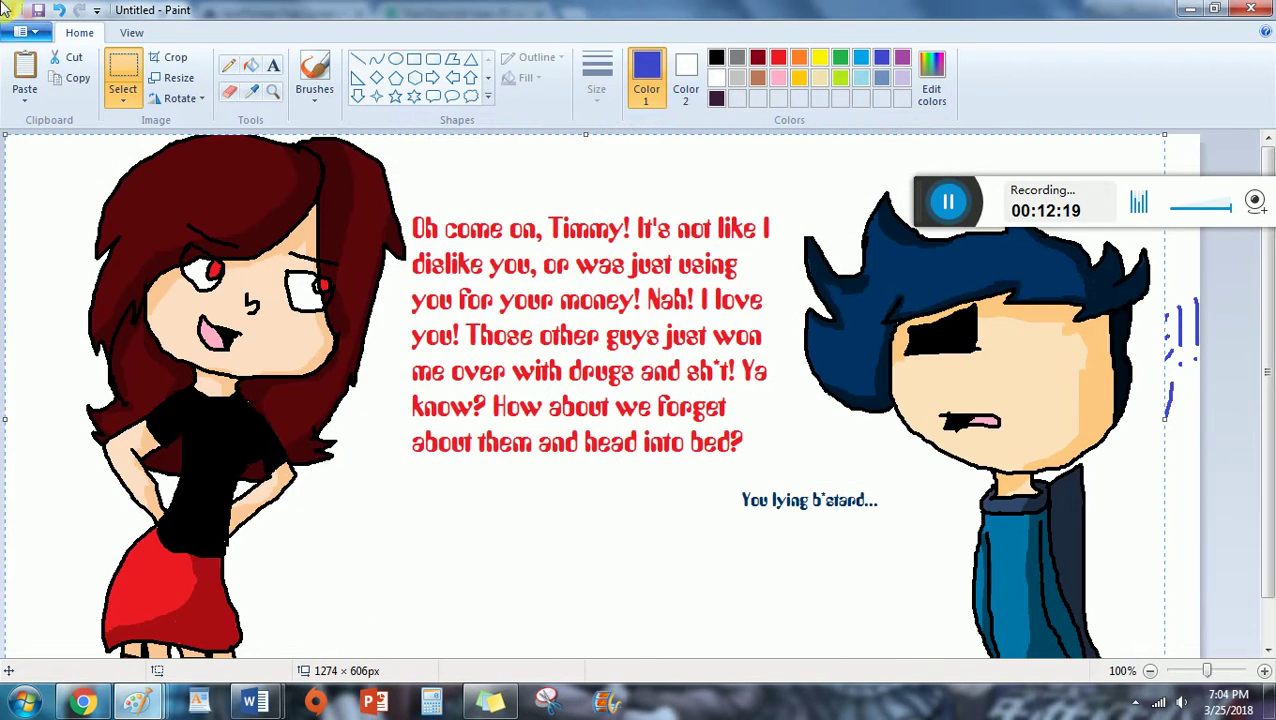
Sample the dark blue from the pasted figure's hair and undo the paste.
click(251, 91)
click(920, 262)
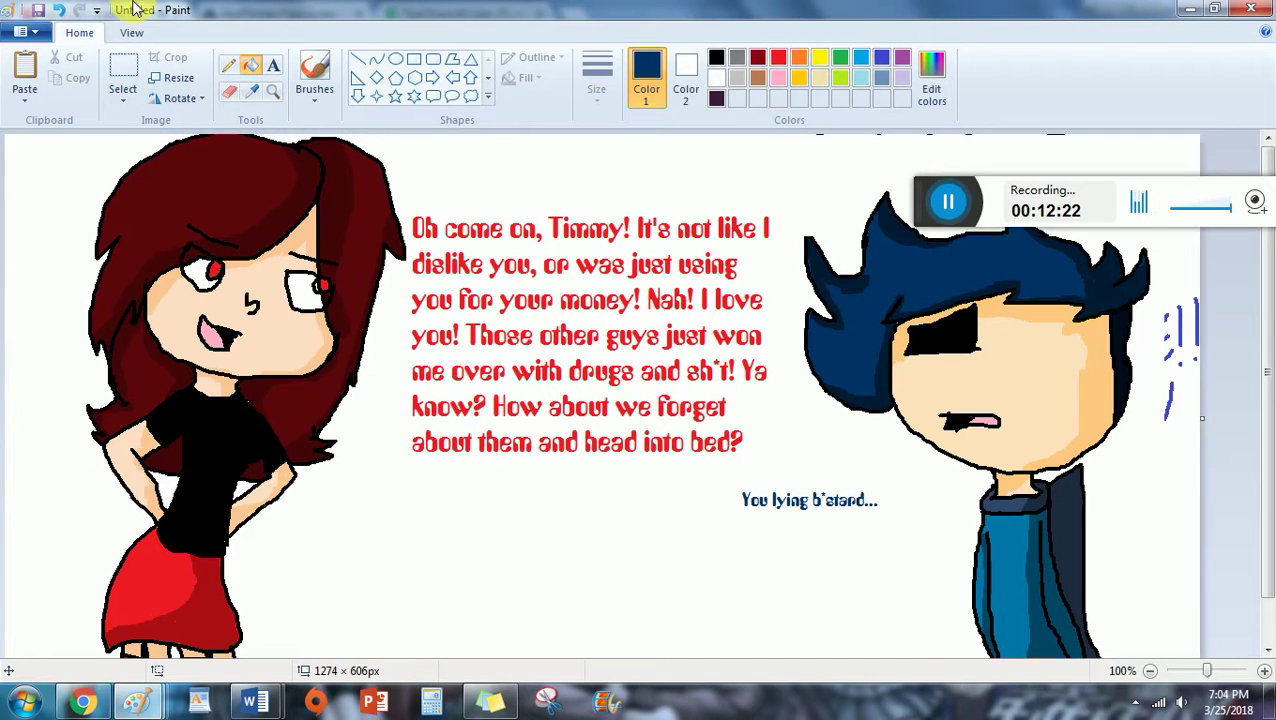
click(55, 8)
Fill the hair of both characters with the sampled dark blue.
click(359, 301)
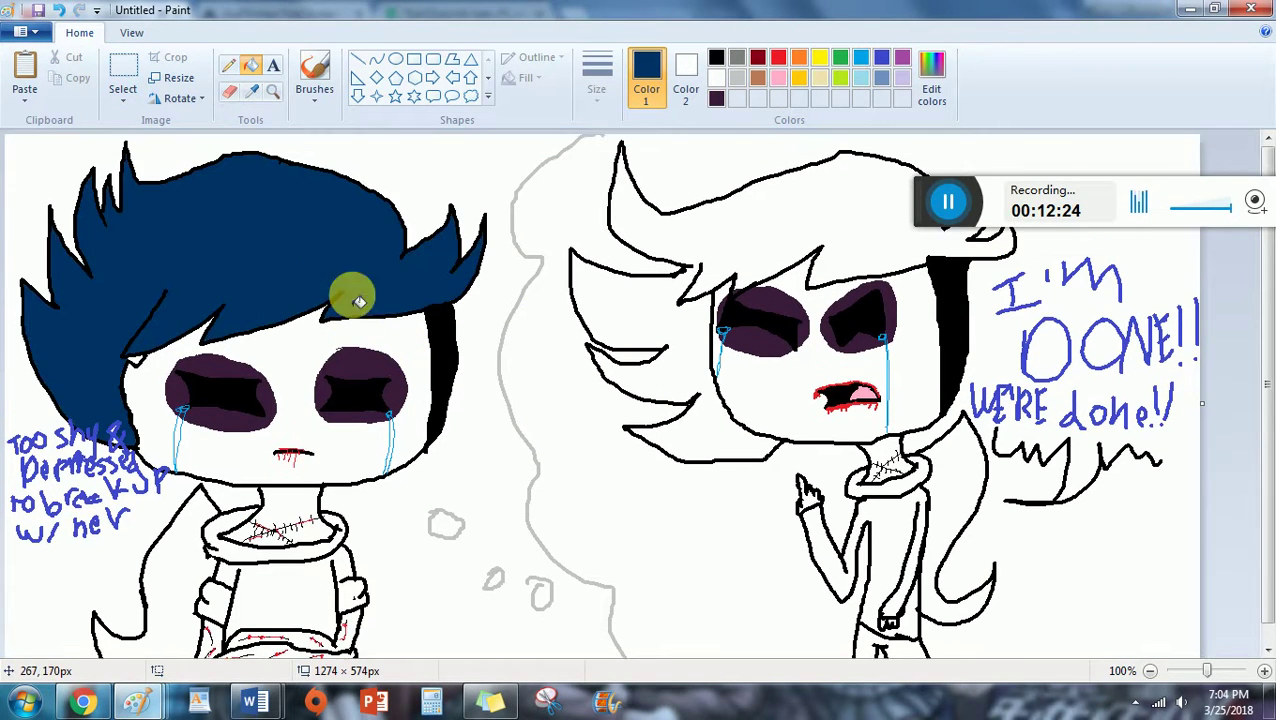
click(767, 239)
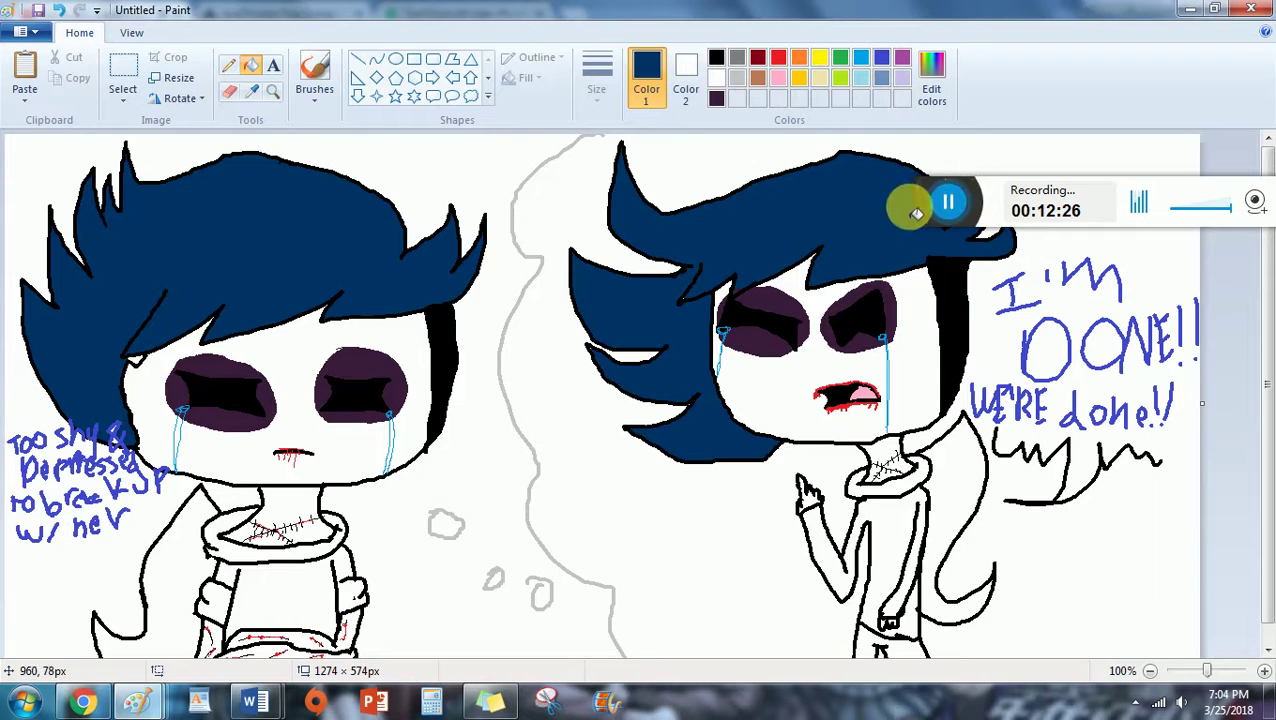
drag(927, 212, 957, 469)
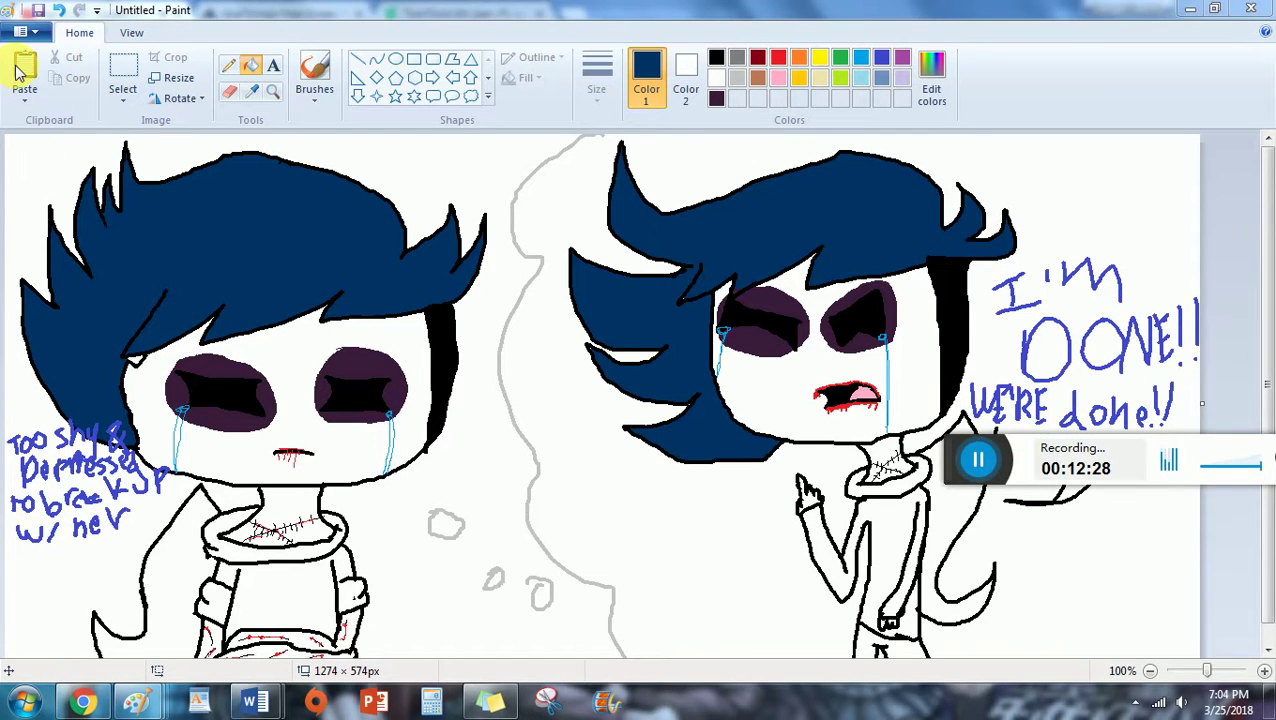
Paste the picture file "Tim's Ex .p..png" again and cut it from the canvas to the clipboard.
click(24, 68)
click(55, 8)
click(26, 96)
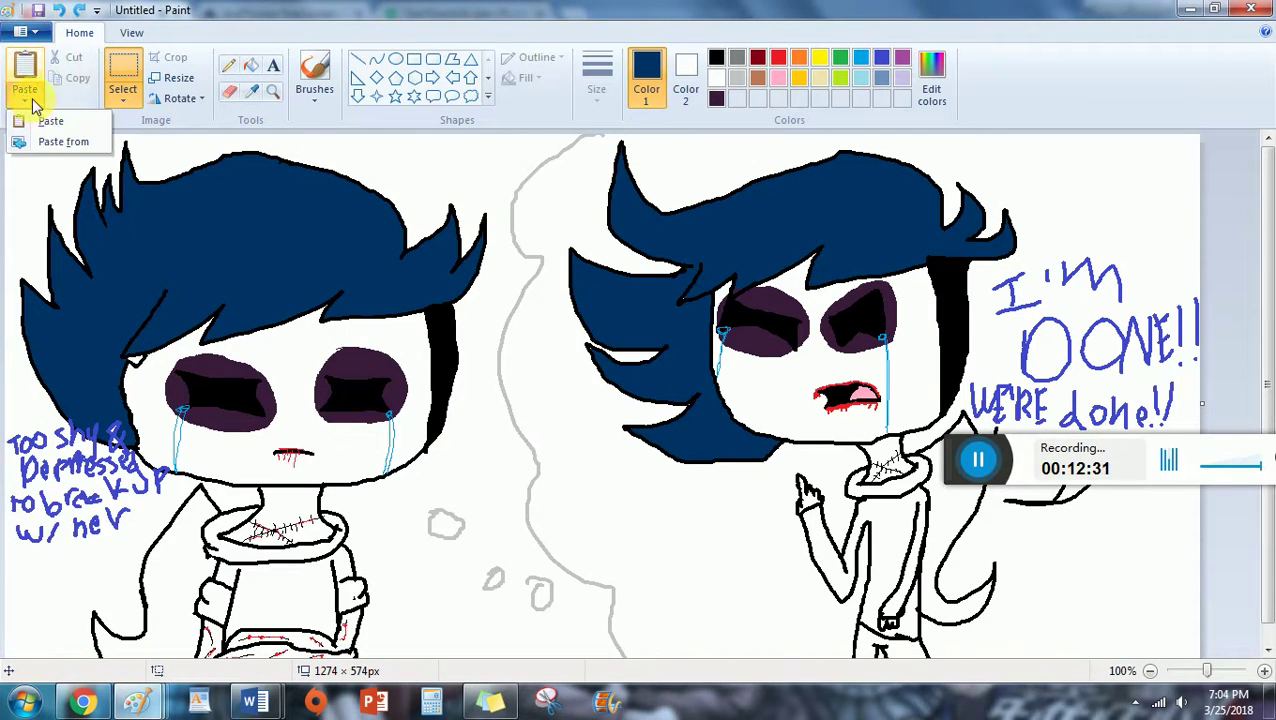
click(45, 143)
text(tim's)
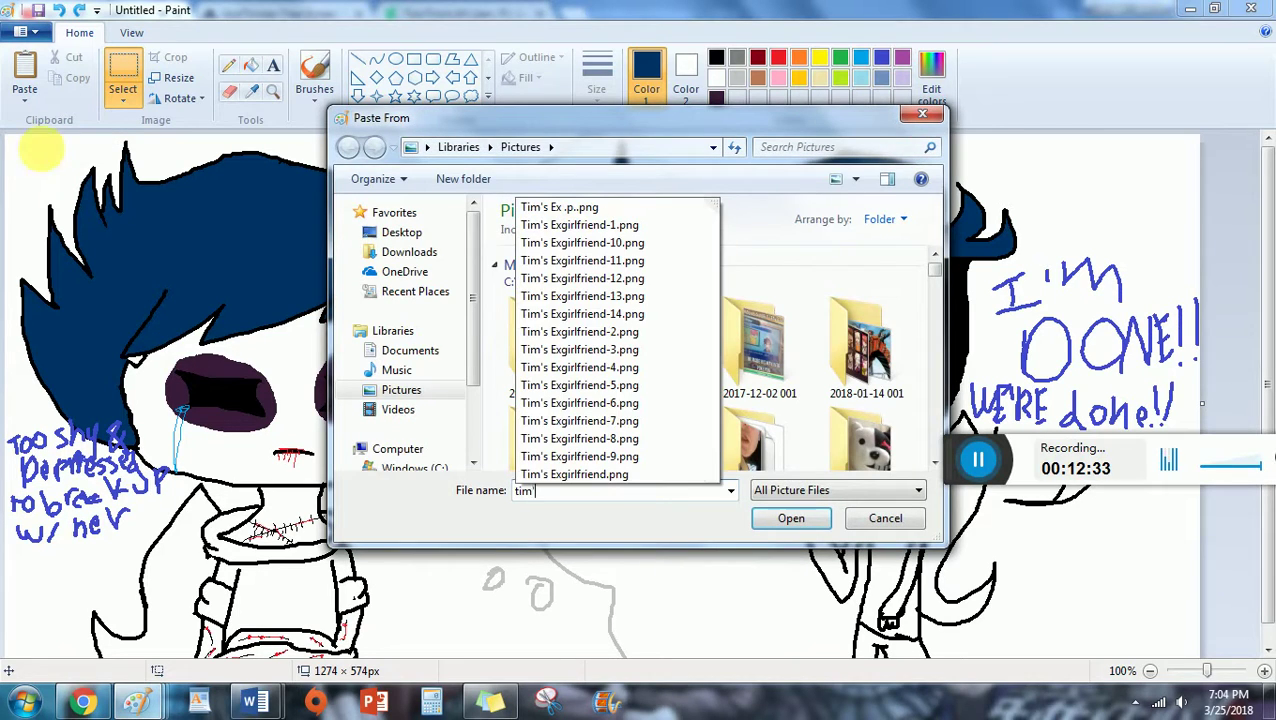
click(578, 207)
key(Return)
right_click(484, 305)
click(505, 318)
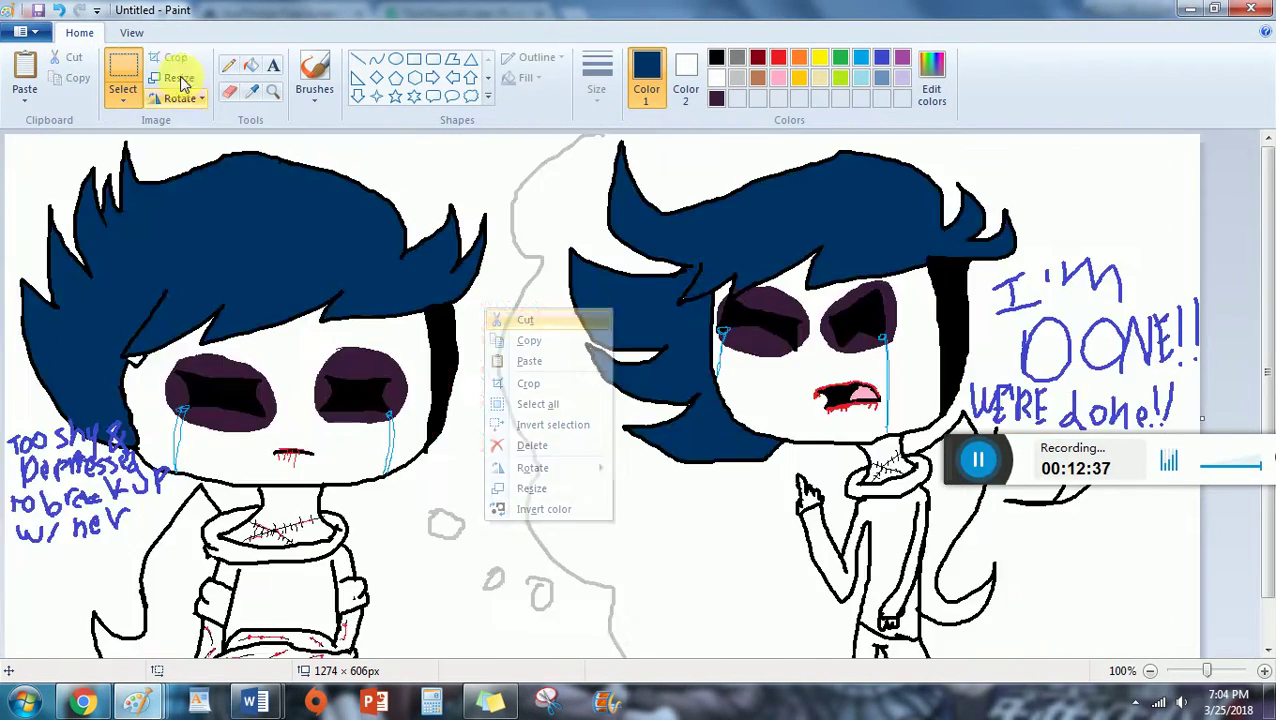
Paste the cut picture and move it so its blue-haired figure lies over the second character, leaving the angry character uncovered.
click(26, 68)
drag(590, 405, 6, 244)
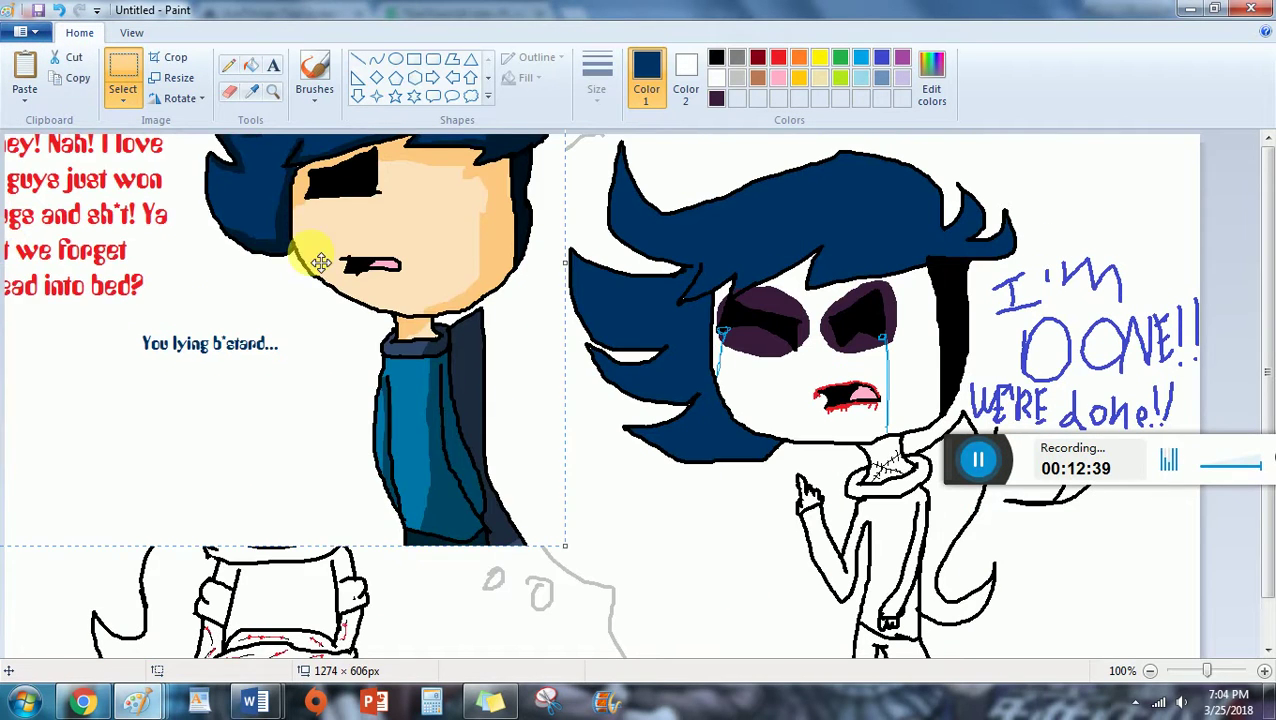
drag(323, 263, 115, 370)
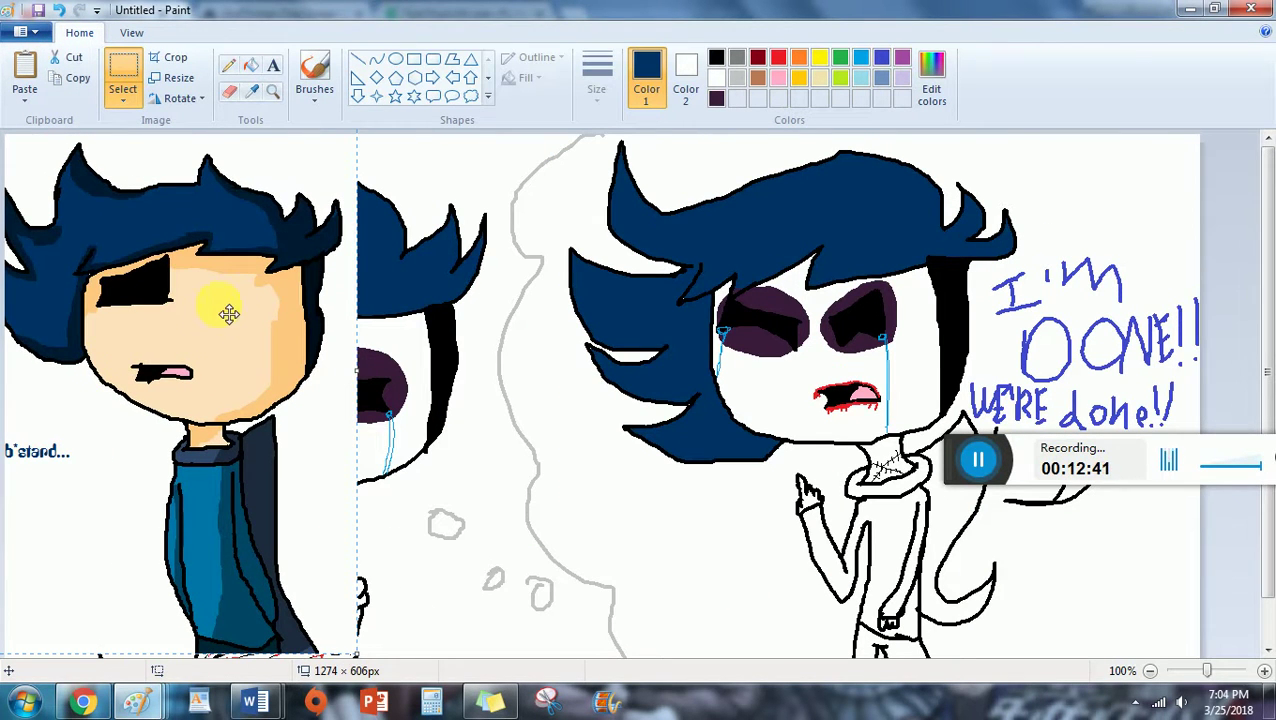
Deselect the pasted picture, then select its blue-haired figure and cut it to the clipboard.
click(427, 333)
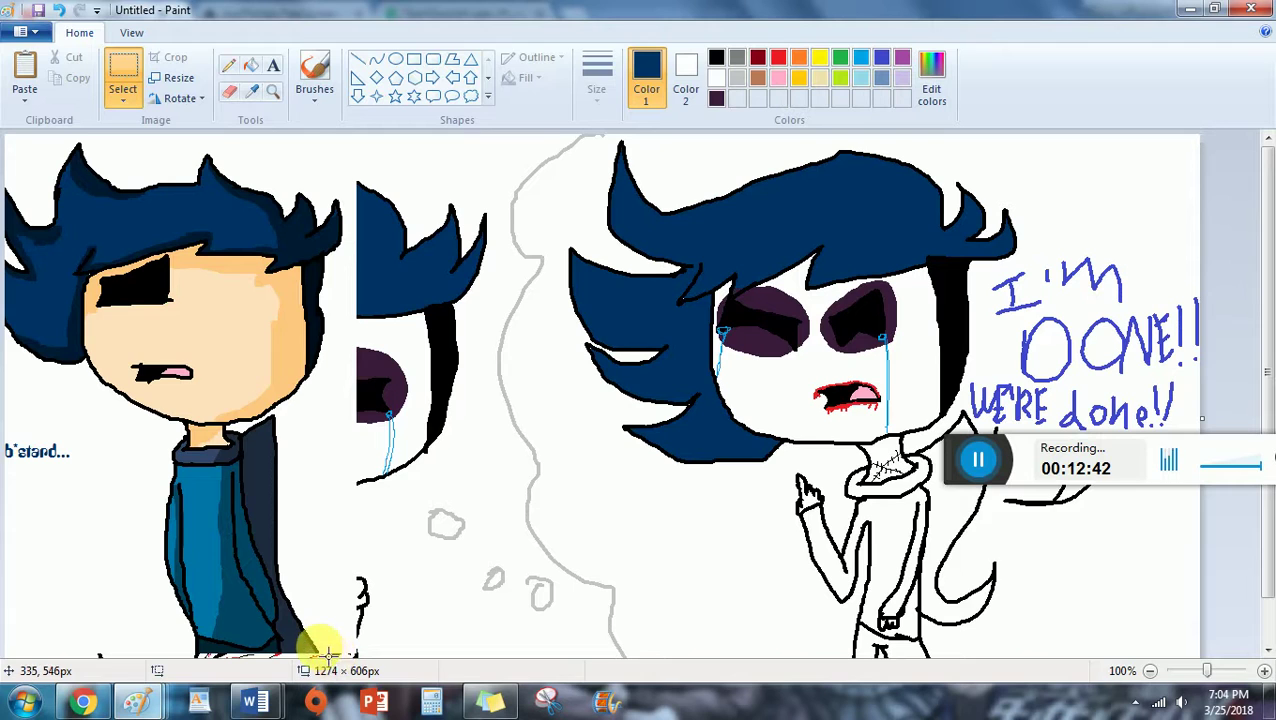
drag(330, 650, 35, 22)
right_click(165, 157)
click(220, 192)
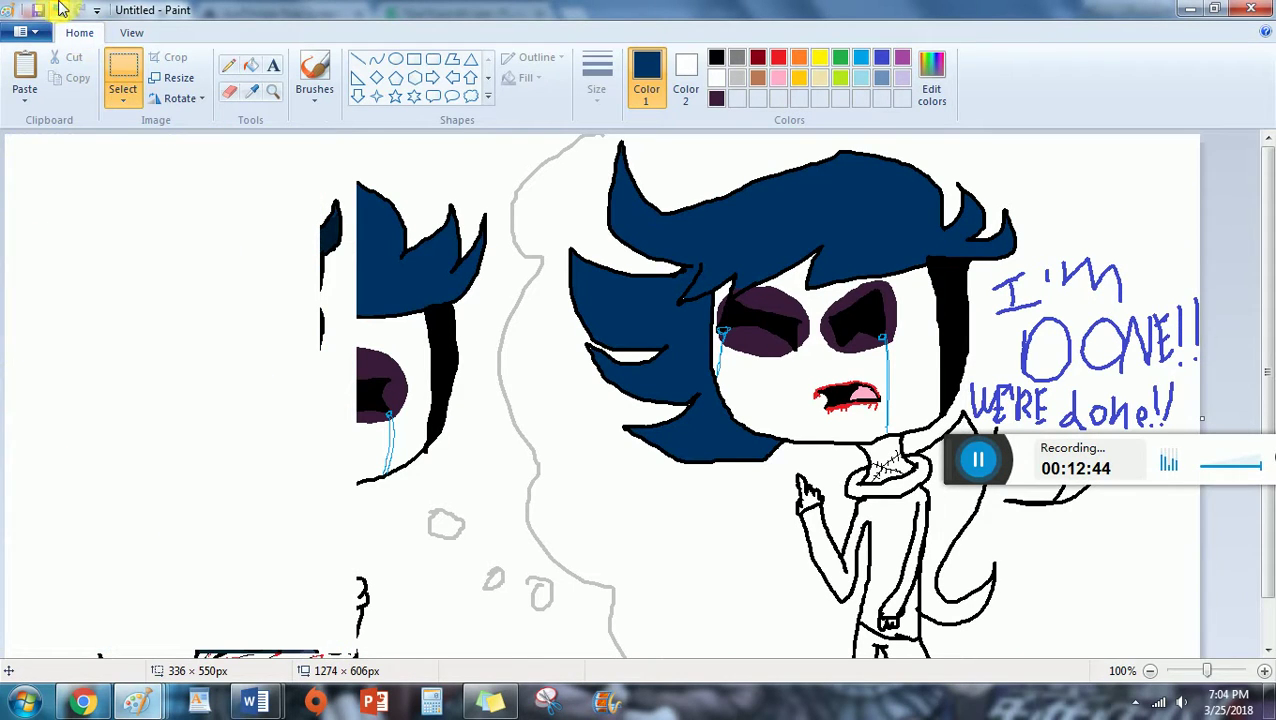
Paste the cut figure over the sad character, sample the light skin colour from its face and undo the paste.
click(62, 8)
click(26, 75)
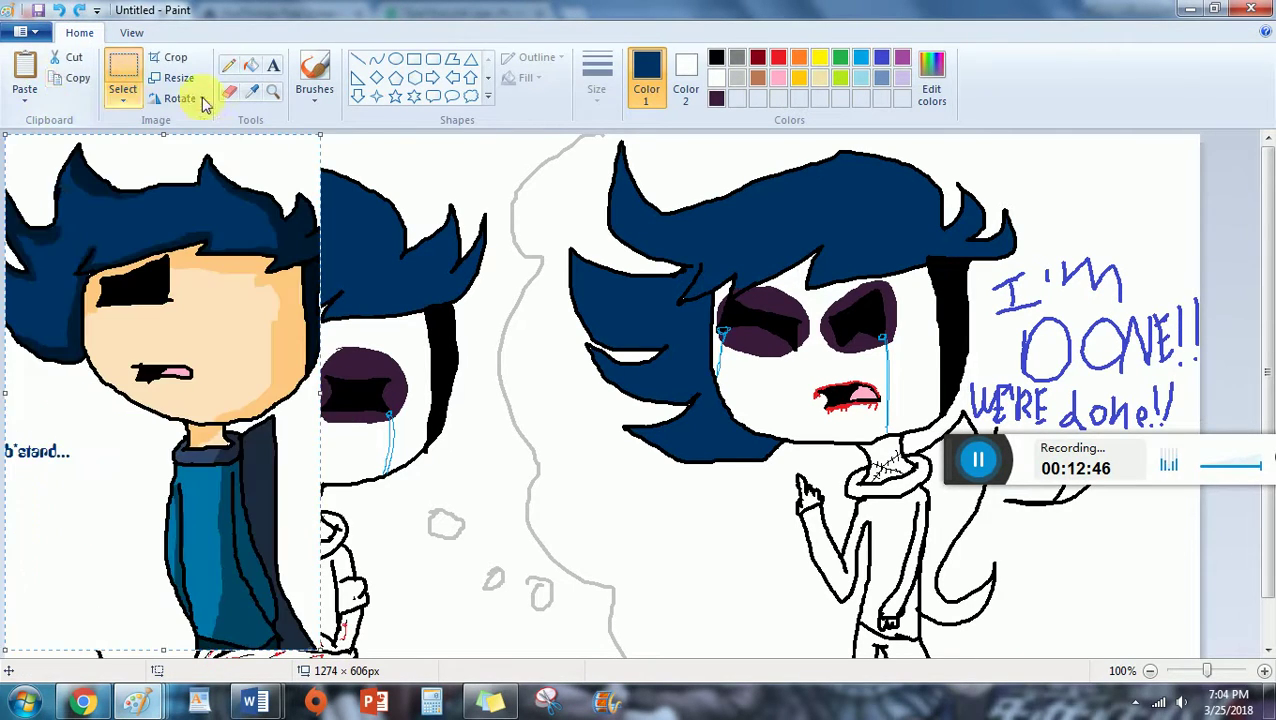
click(251, 91)
click(217, 286)
click(63, 8)
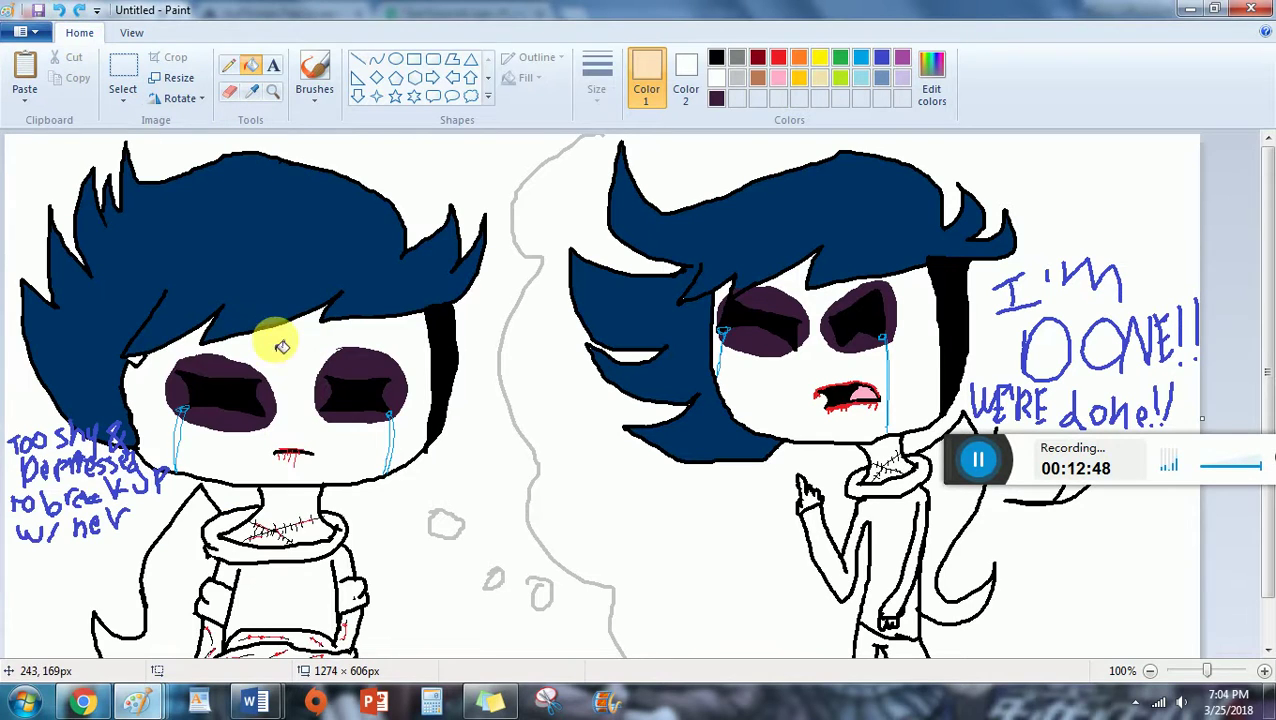
Fill the faces of both characters and the sad character's neck with the sampled skin colour, undoing the fill that recolours the outlines.
click(292, 350)
scroll(320, 380, down, 1)
click(340, 442)
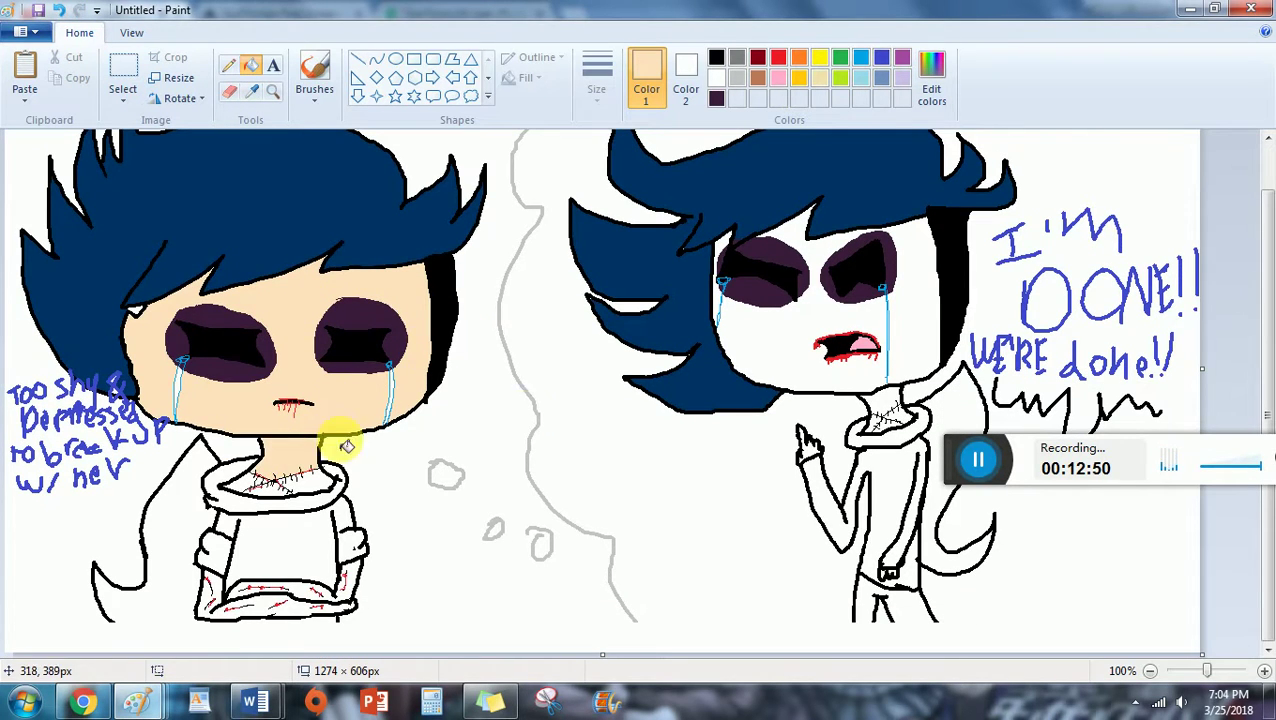
click(908, 325)
click(723, 243)
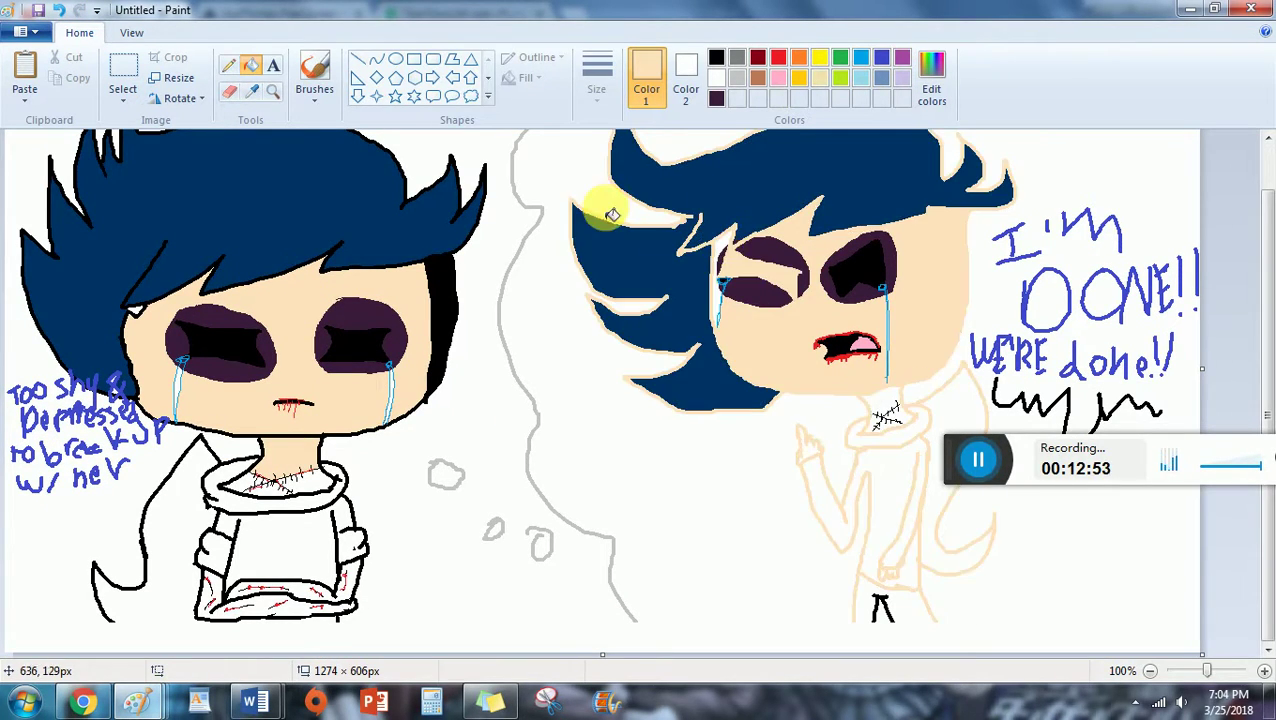
click(59, 9)
Fill the sad character's folded forearms and the gaps around the neck stitches with the skin colour.
click(131, 32)
click(24, 70)
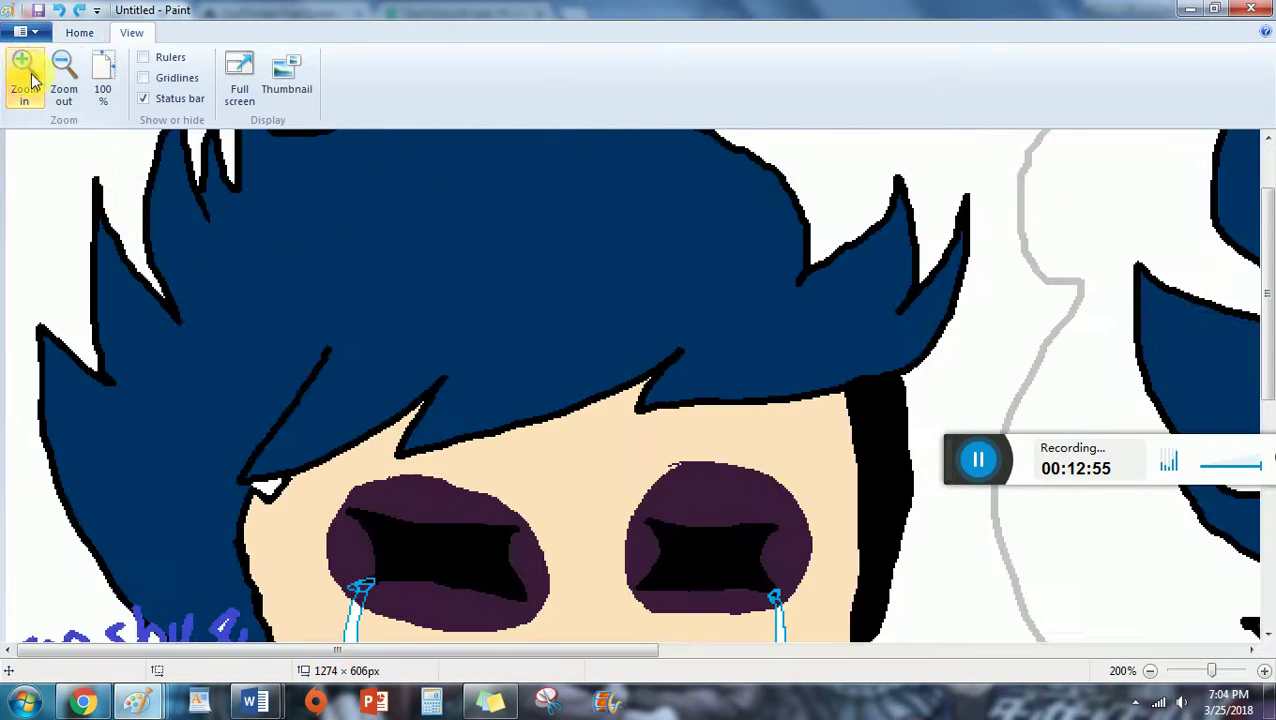
scroll(455, 460, down, 5)
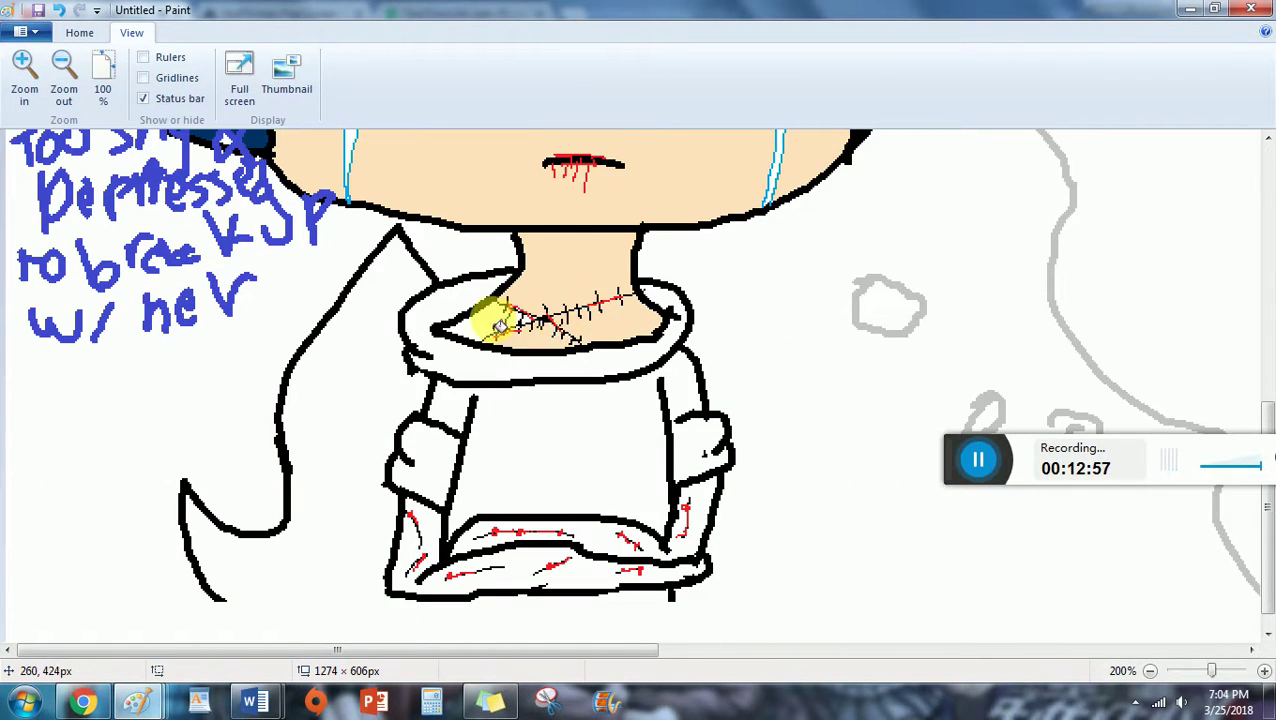
click(683, 513)
click(550, 566)
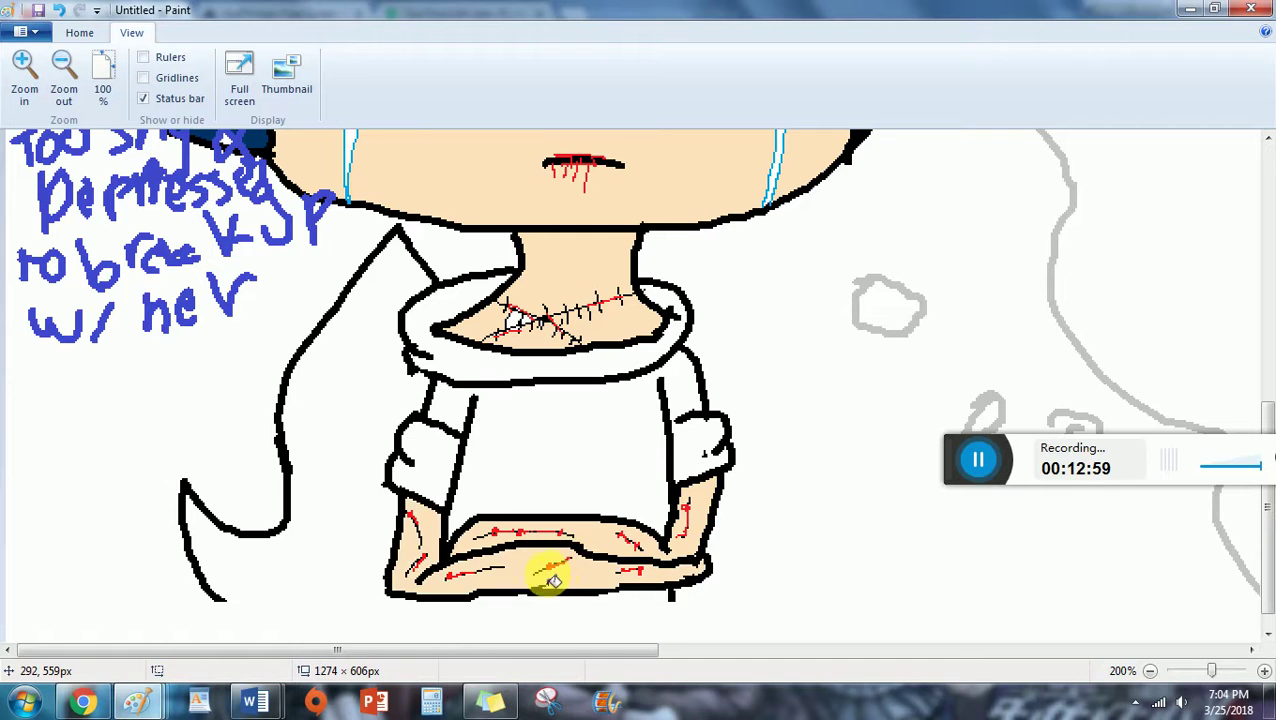
Switch to Chrome, start the YouTube video "Set It Off - Admit It [Lyrics]" and return to the drawing in Paint.
click(83, 700)
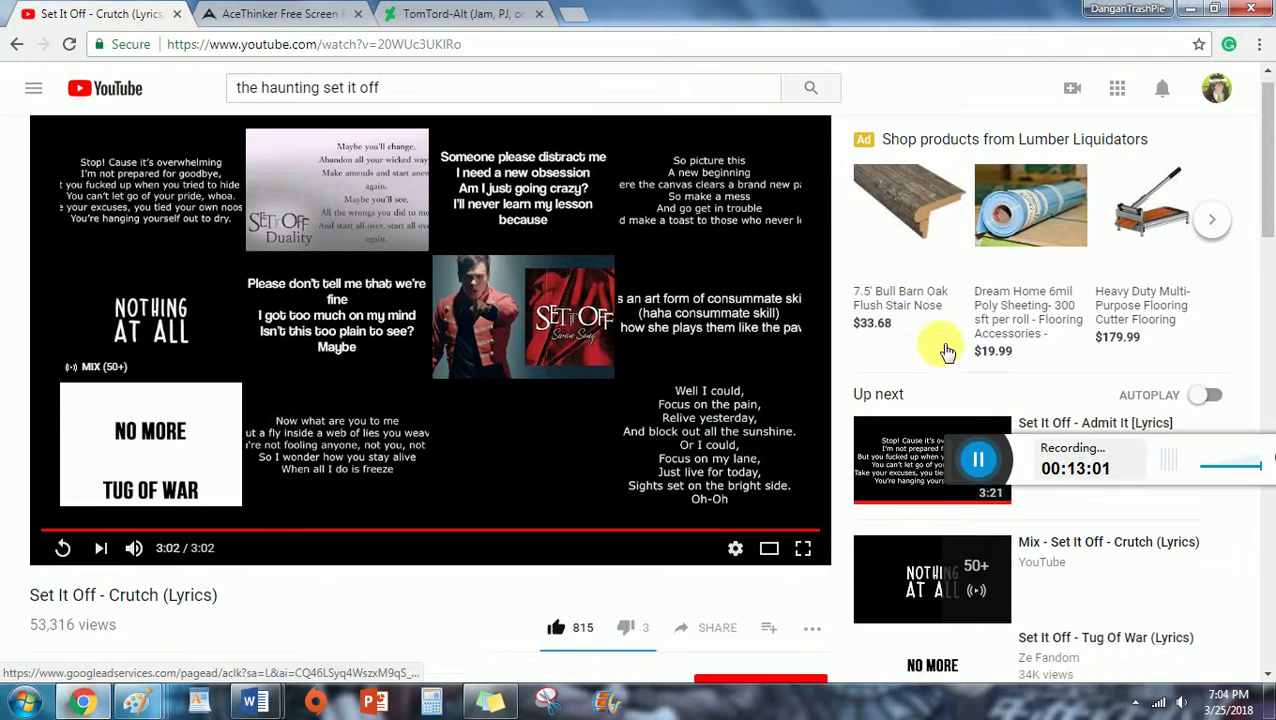
scroll(955, 325, down, 2)
scroll(889, 242, down, 1)
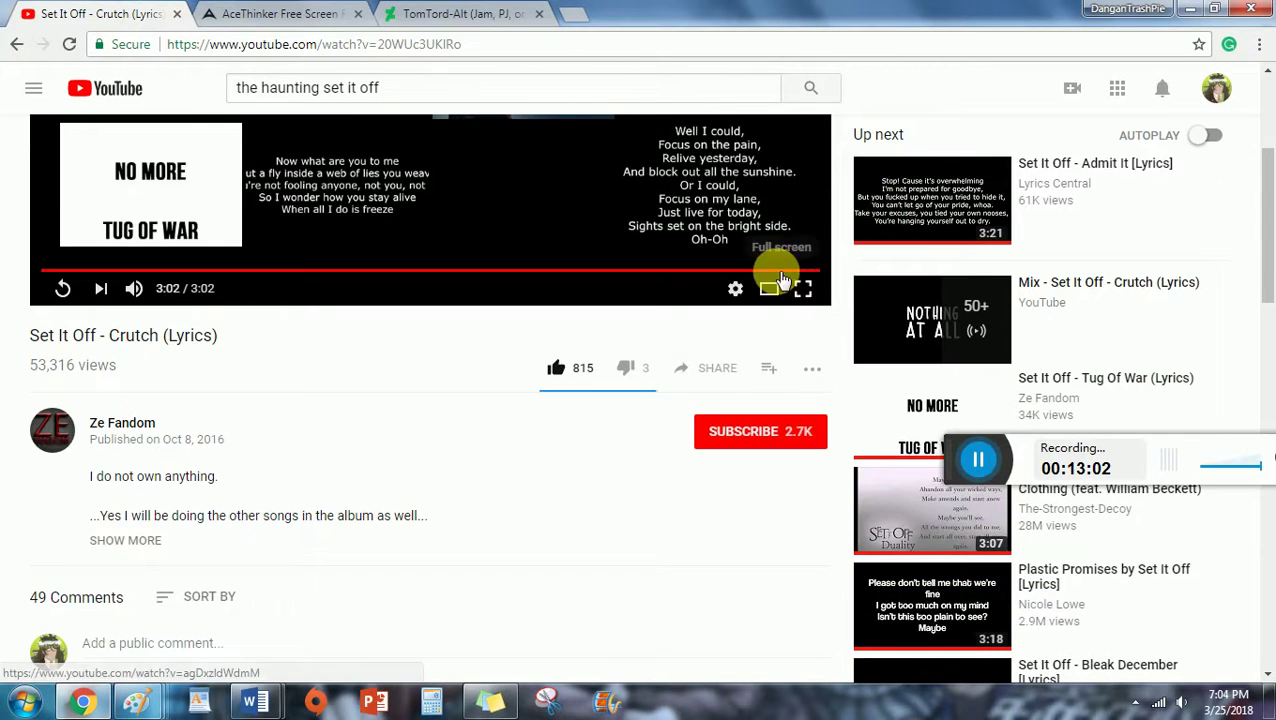
click(925, 175)
mouse_move(137, 700)
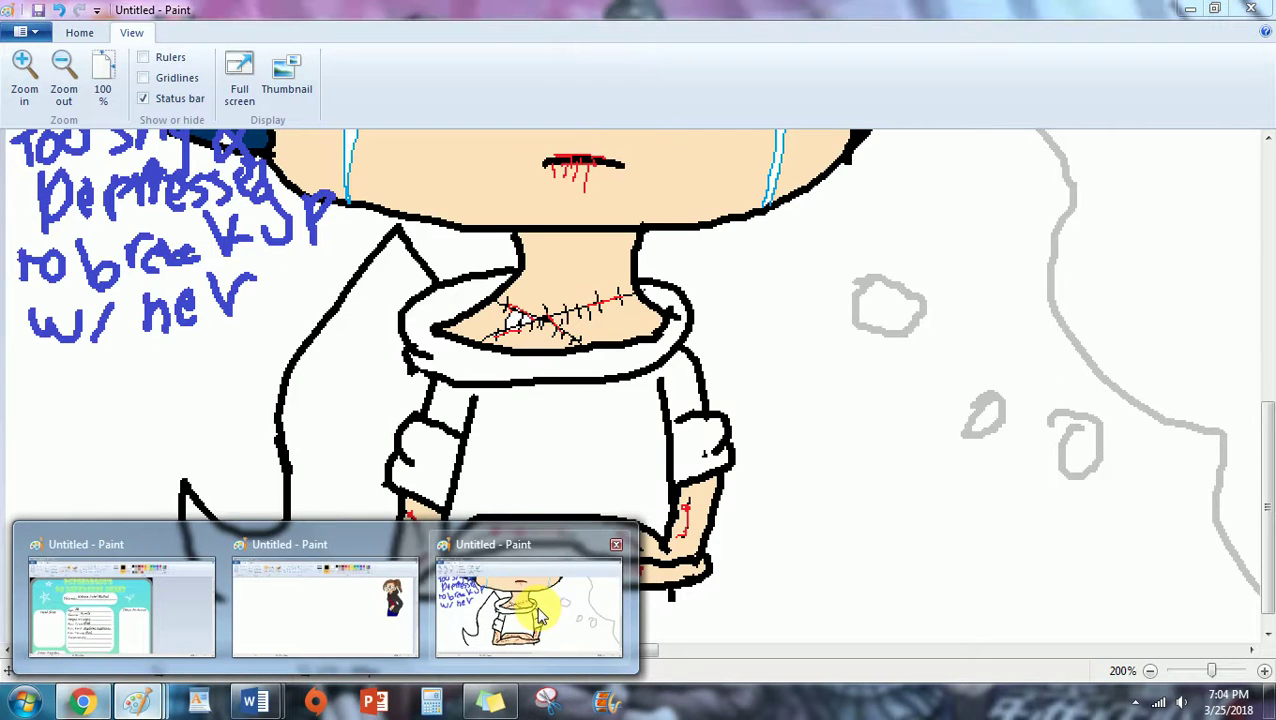
click(538, 612)
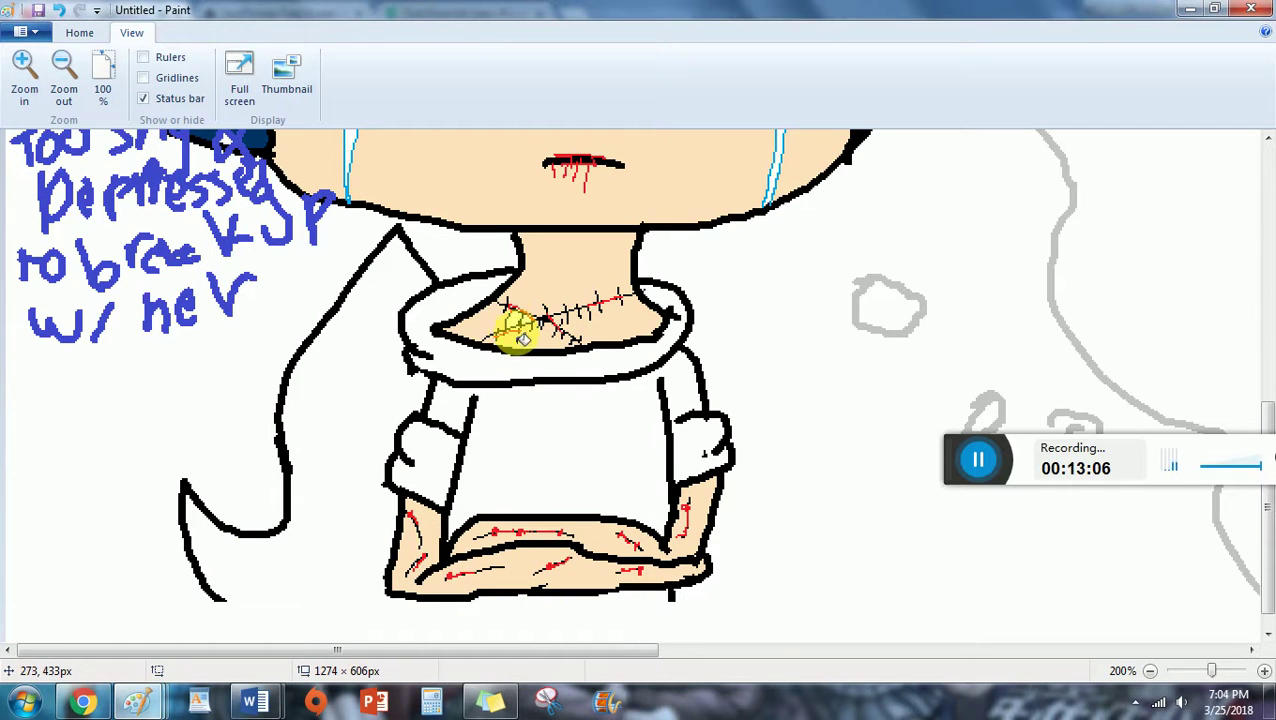
click(85, 698)
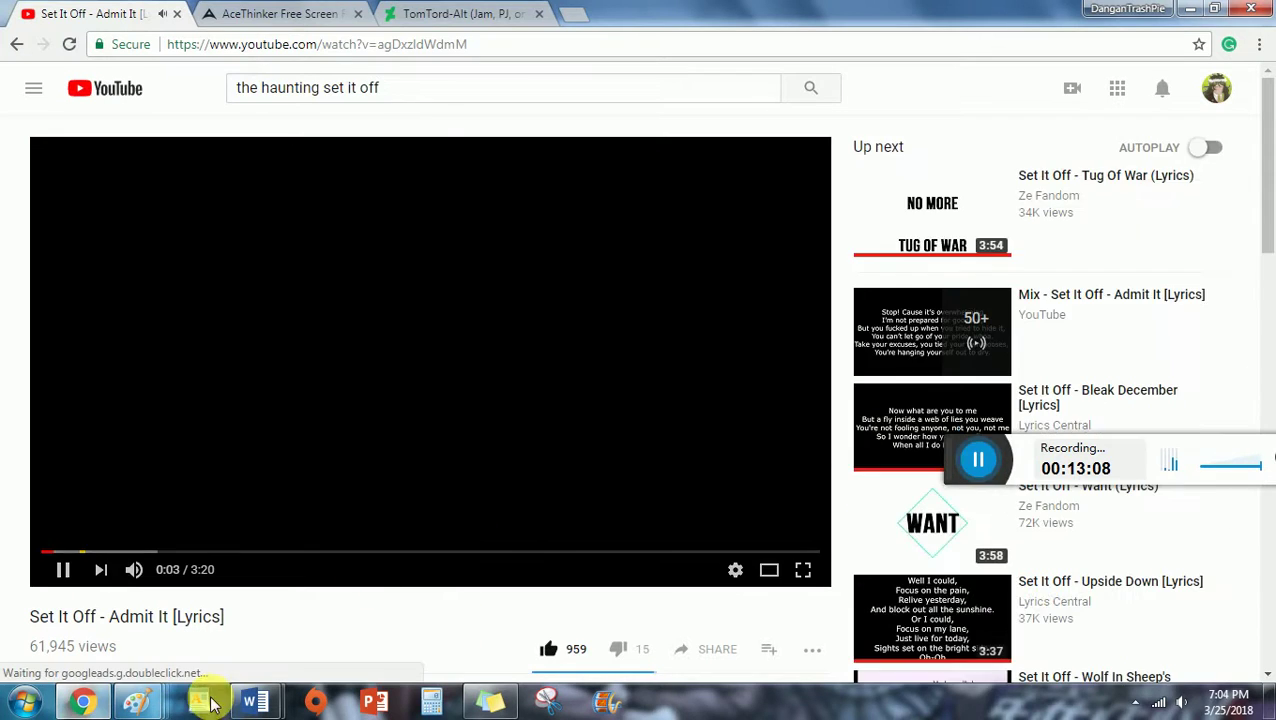
click(132, 708)
click(535, 610)
Fill the sad character's tear streaks and the angry character's neck and raised hand with skin colour, undoing the misplaced fill at the lowered hand.
scroll(543, 598, up, 3)
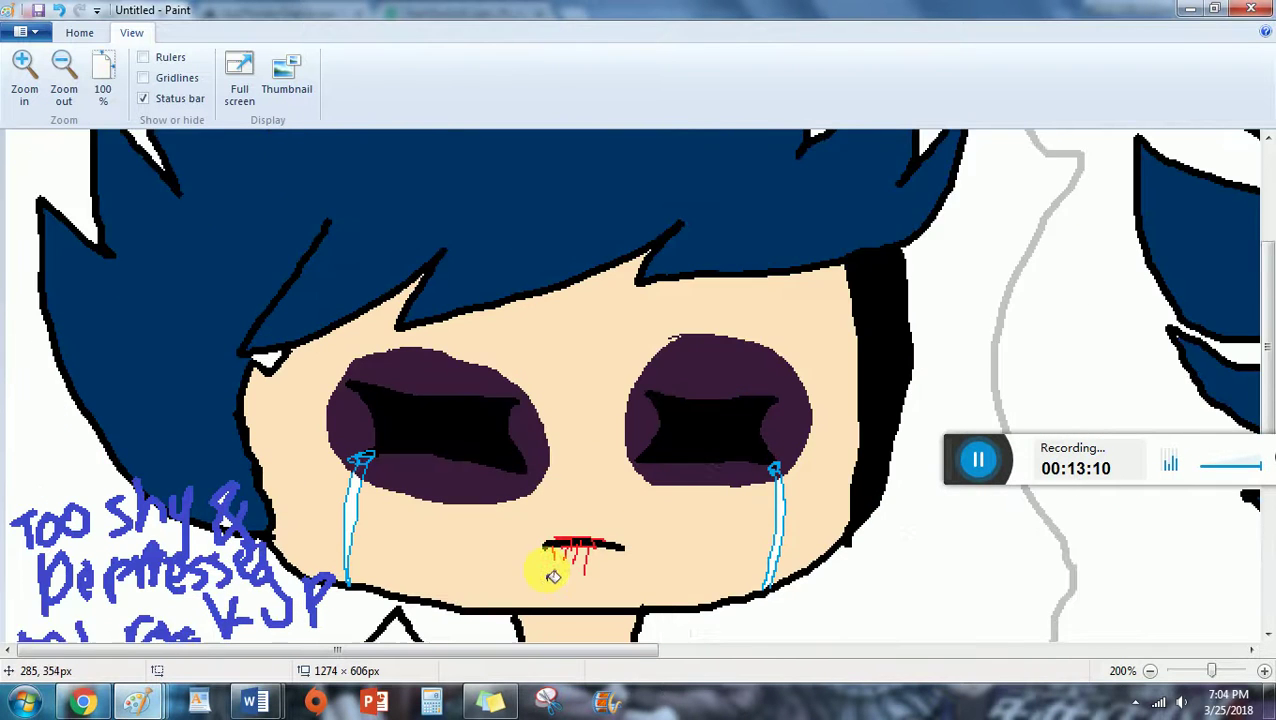
scroll(615, 545, down, 1)
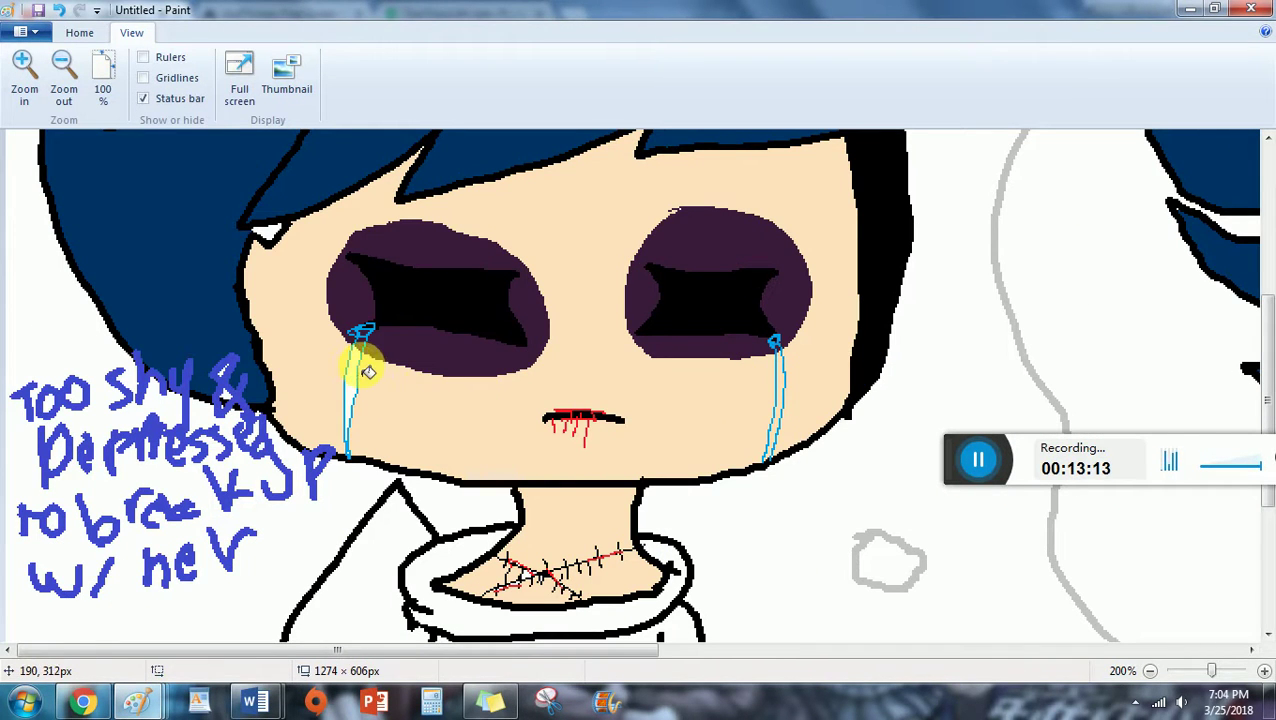
drag(319, 655, 863, 645)
scroll(712, 390, down, 3)
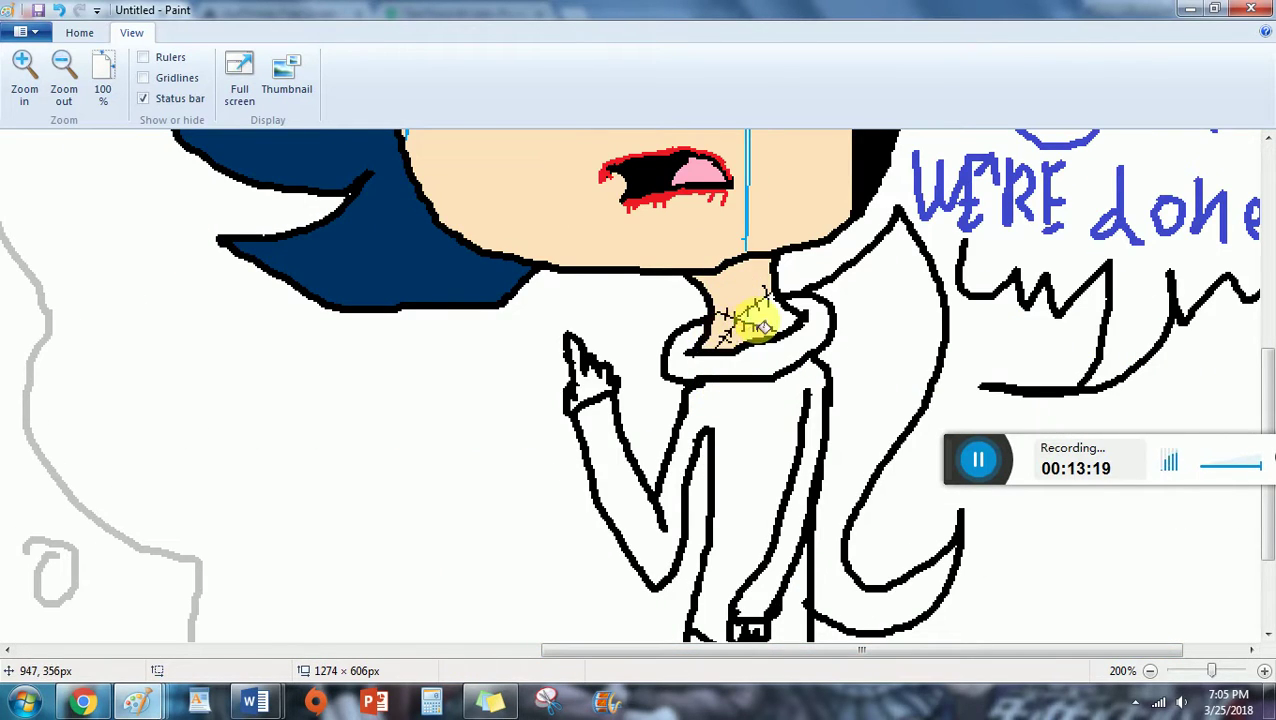
click(590, 385)
scroll(754, 480, down, 3)
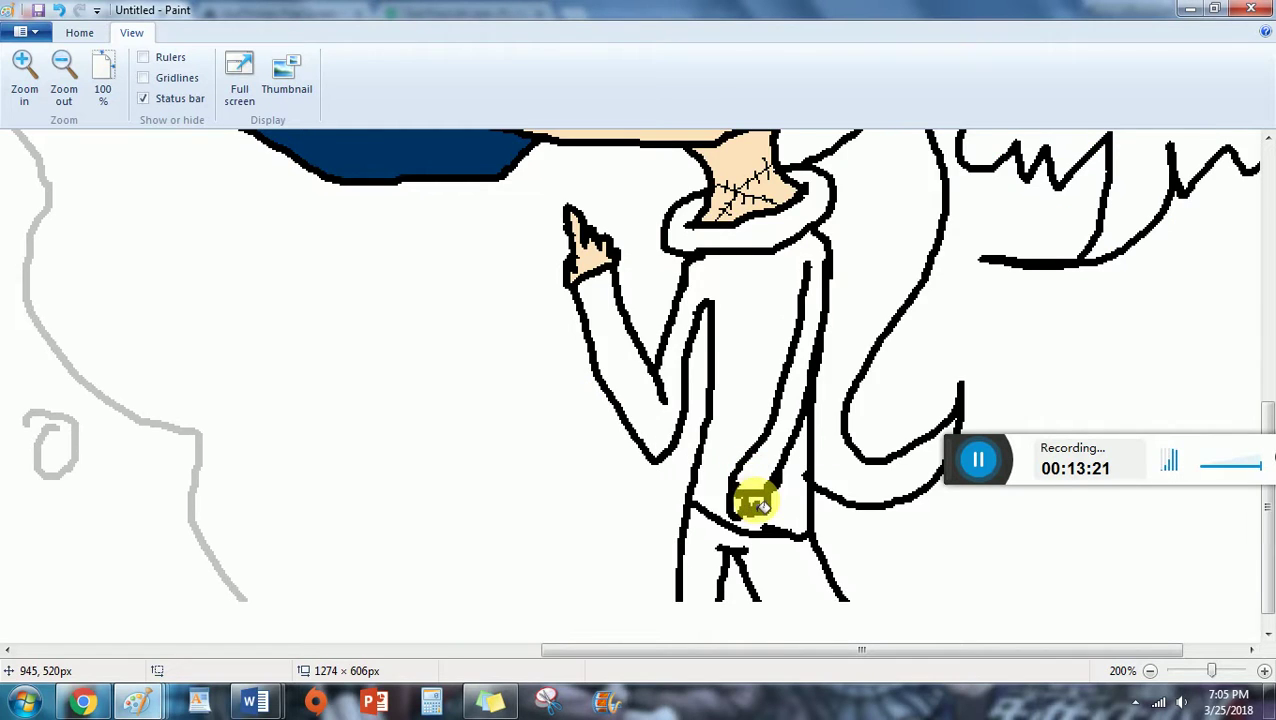
click(758, 506)
click(59, 9)
Trim the blank strip beneath the drawing by shortening the canvas to 1274 × 572 px.
click(63, 75)
click(63, 75)
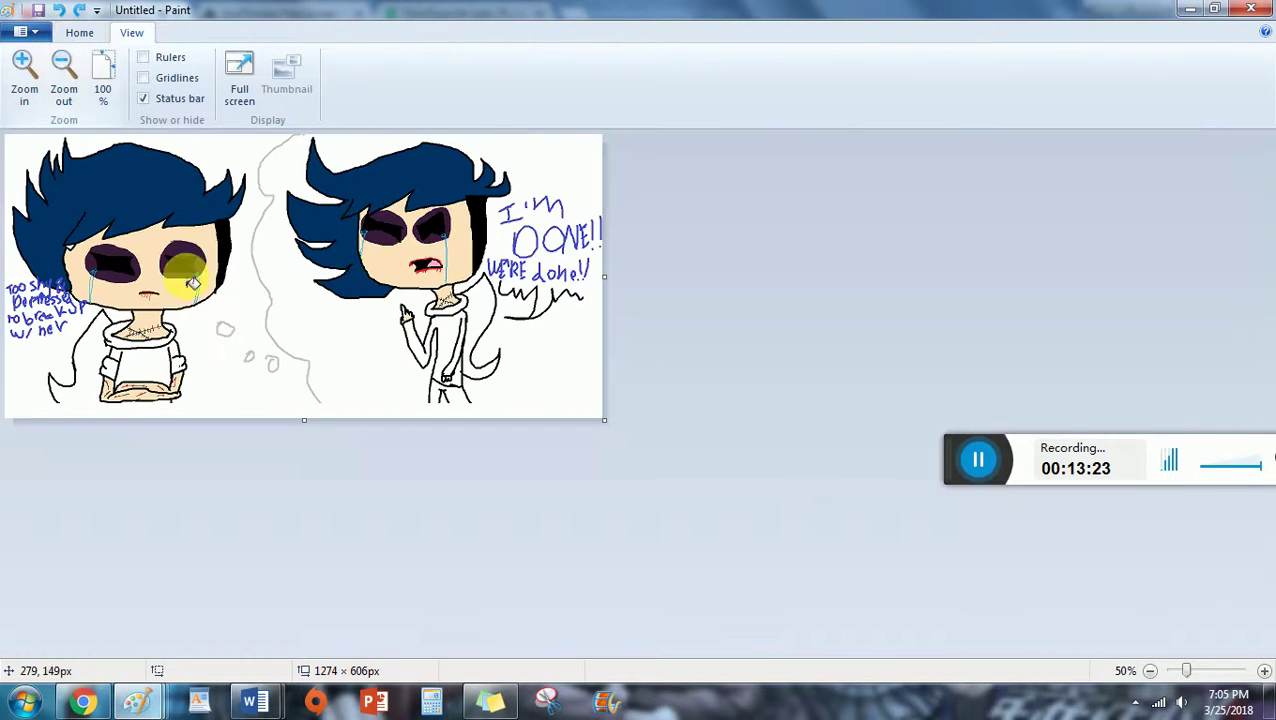
drag(306, 427, 310, 406)
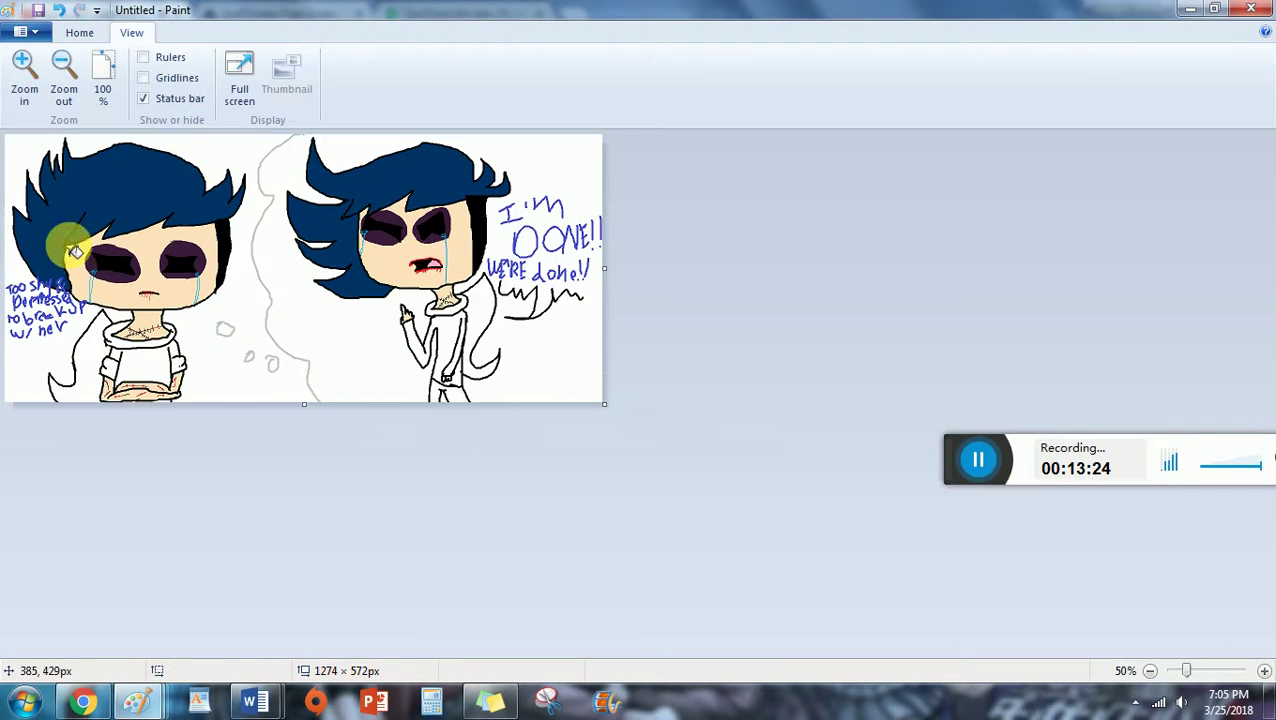
click(28, 105)
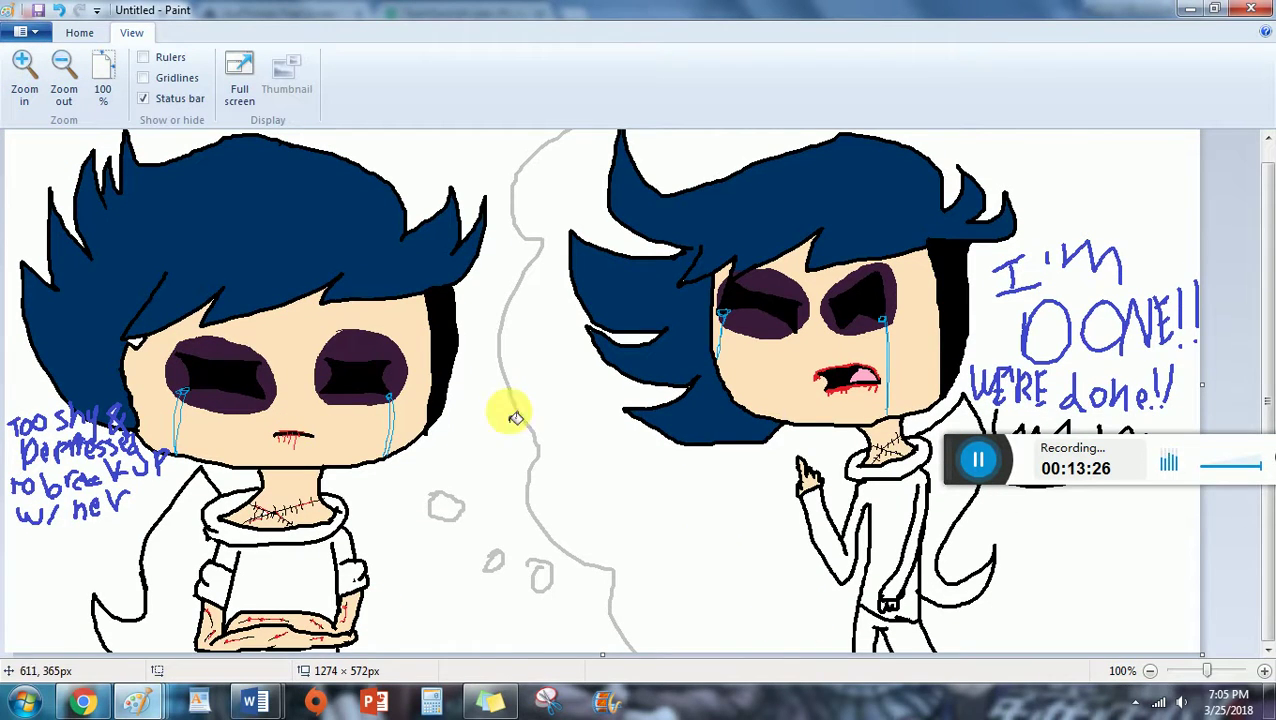
Fill the angry character's lowered hand with the skin colour, undoing every fill that recolours the black outlines.
click(32, 95)
scroll(180, 270, down, 5)
scroll(329, 561, up, 5)
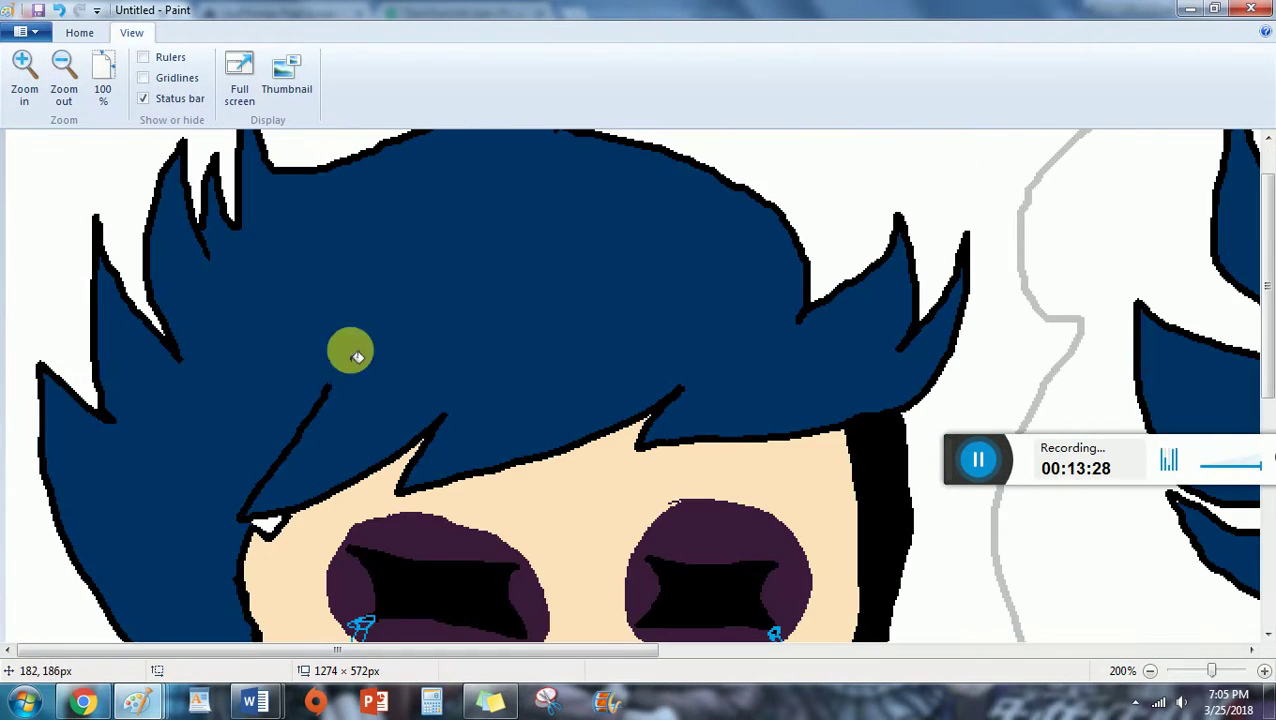
scroll(309, 395, down, 5)
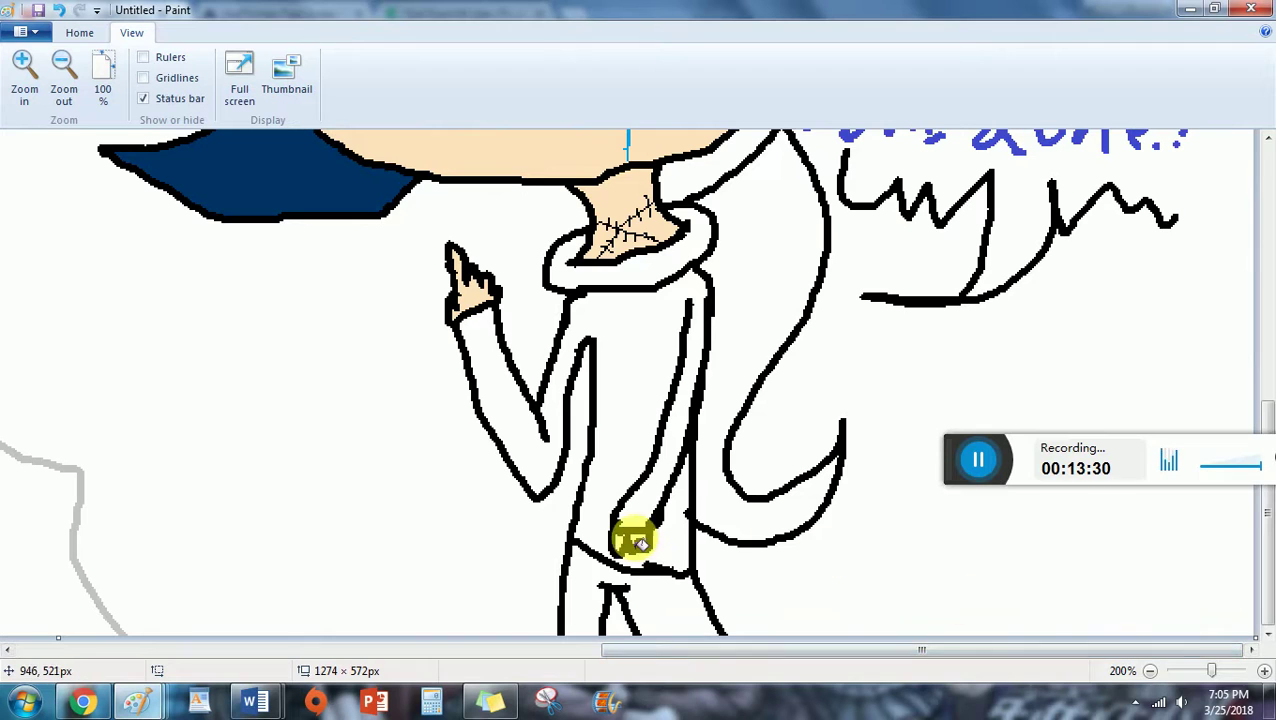
click(628, 538)
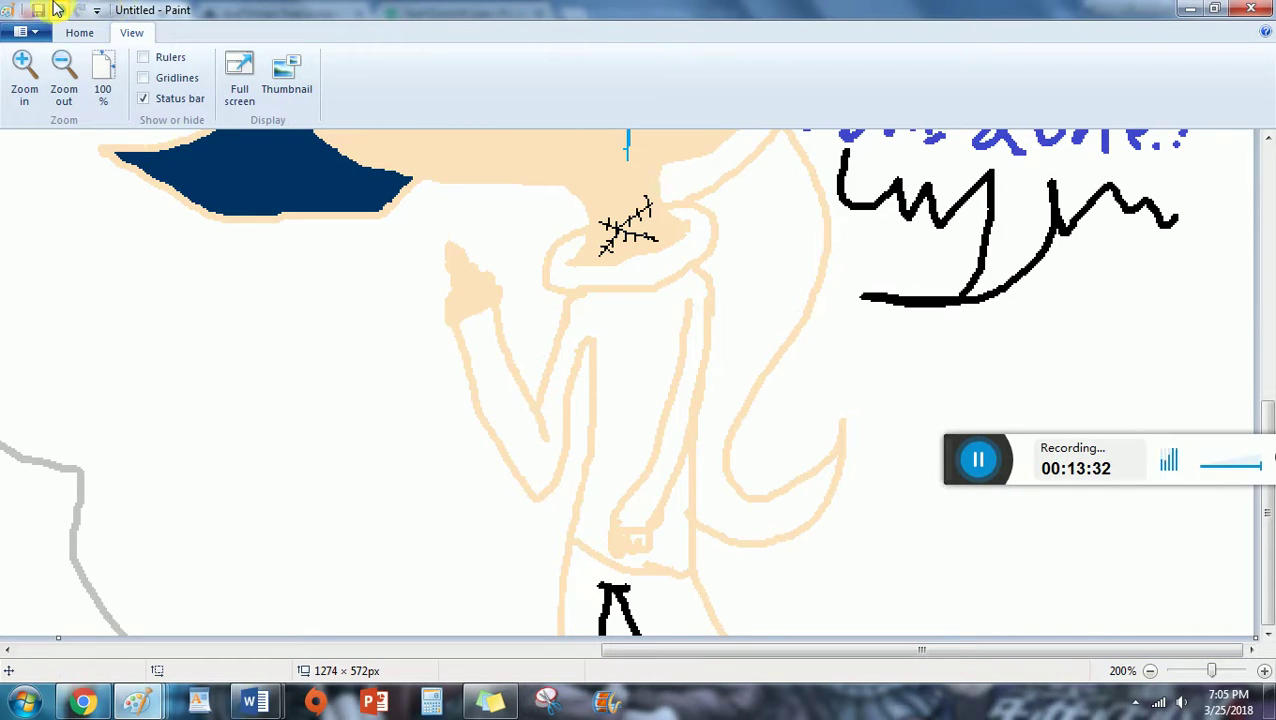
click(57, 9)
click(632, 540)
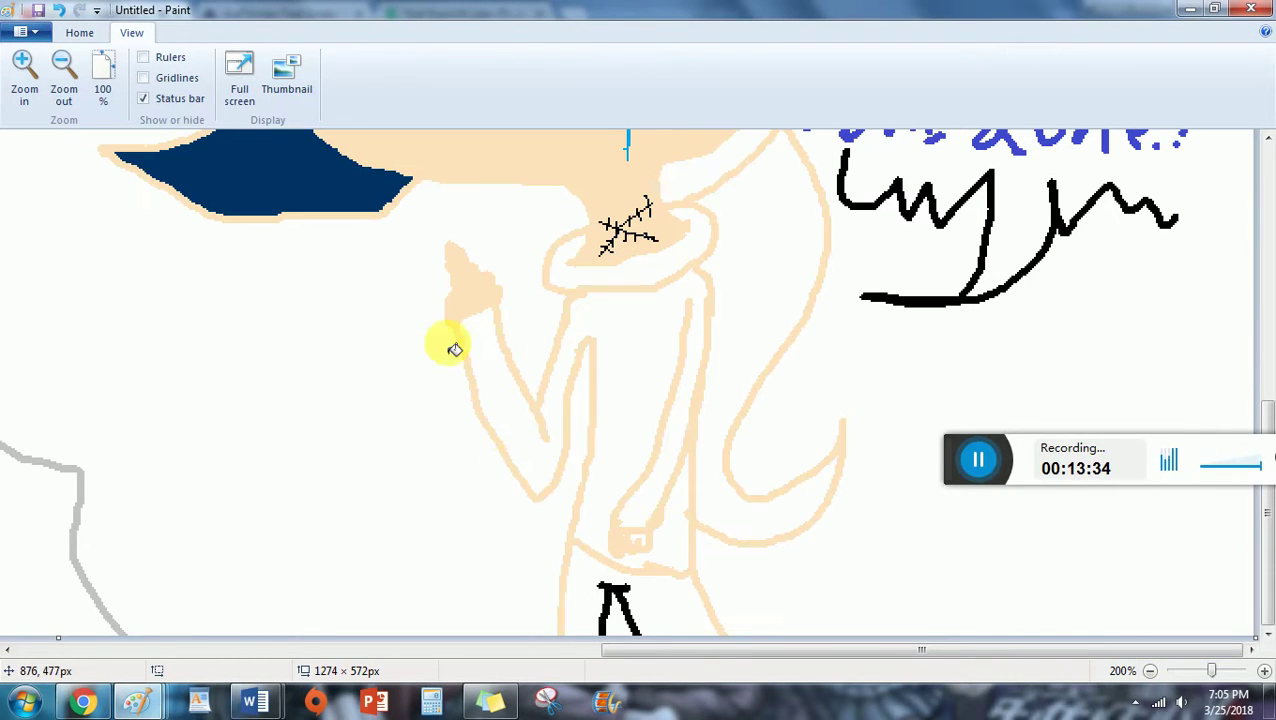
click(57, 9)
click(648, 544)
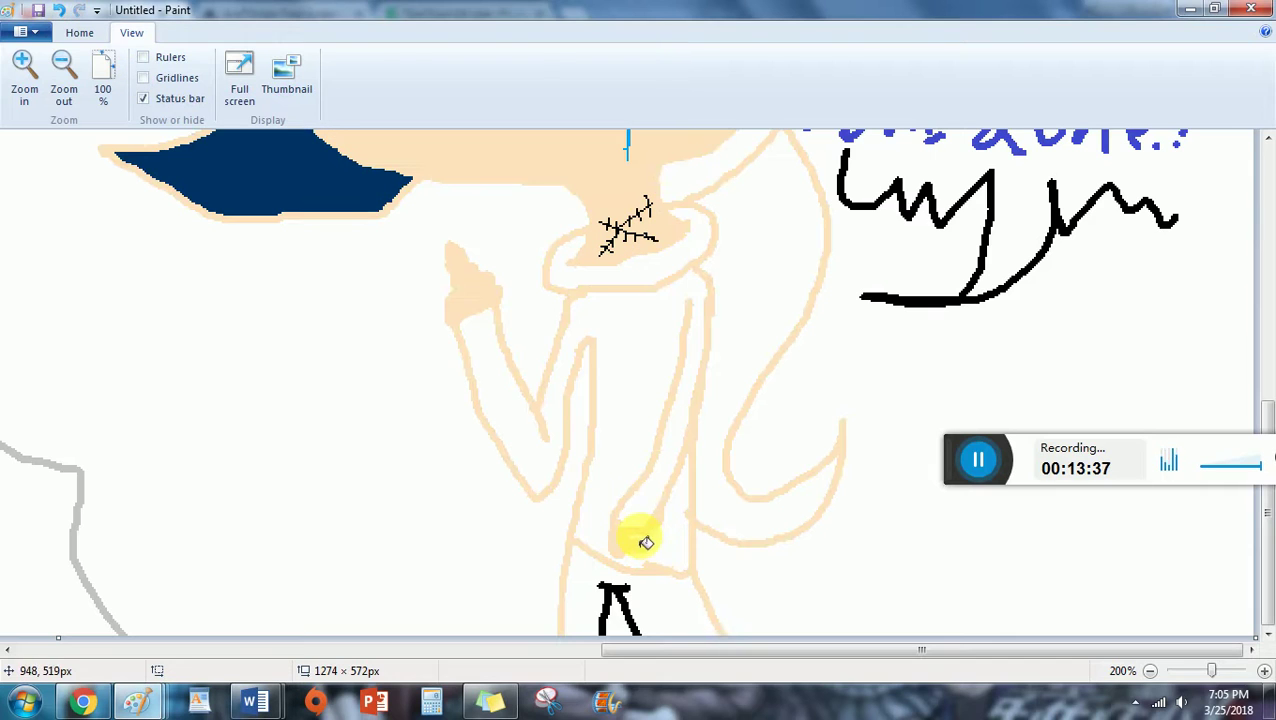
click(57, 9)
click(24, 78)
scroll(930, 625, down, 3)
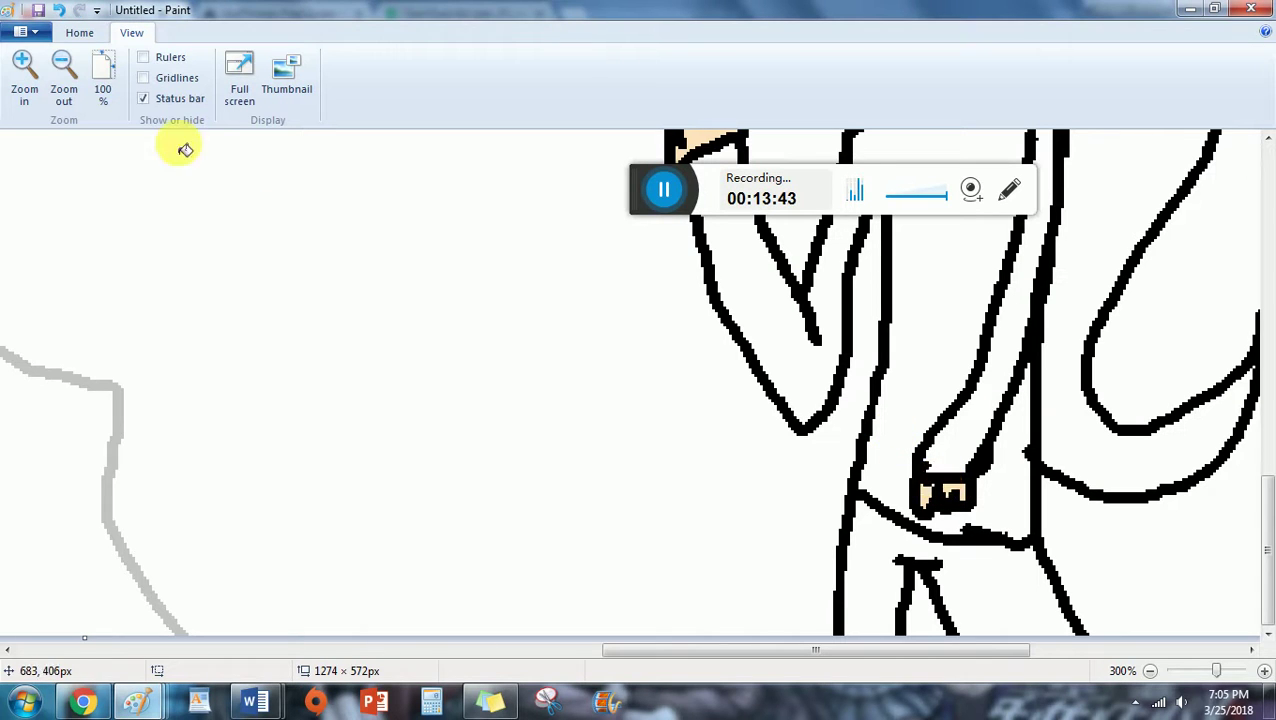
Sample the slate blue from the pasted reference figure's collar and fill the angry character's collar and tail with it.
click(63, 66)
scroll(205, 260, up, 3)
scroll(205, 260, up, 2)
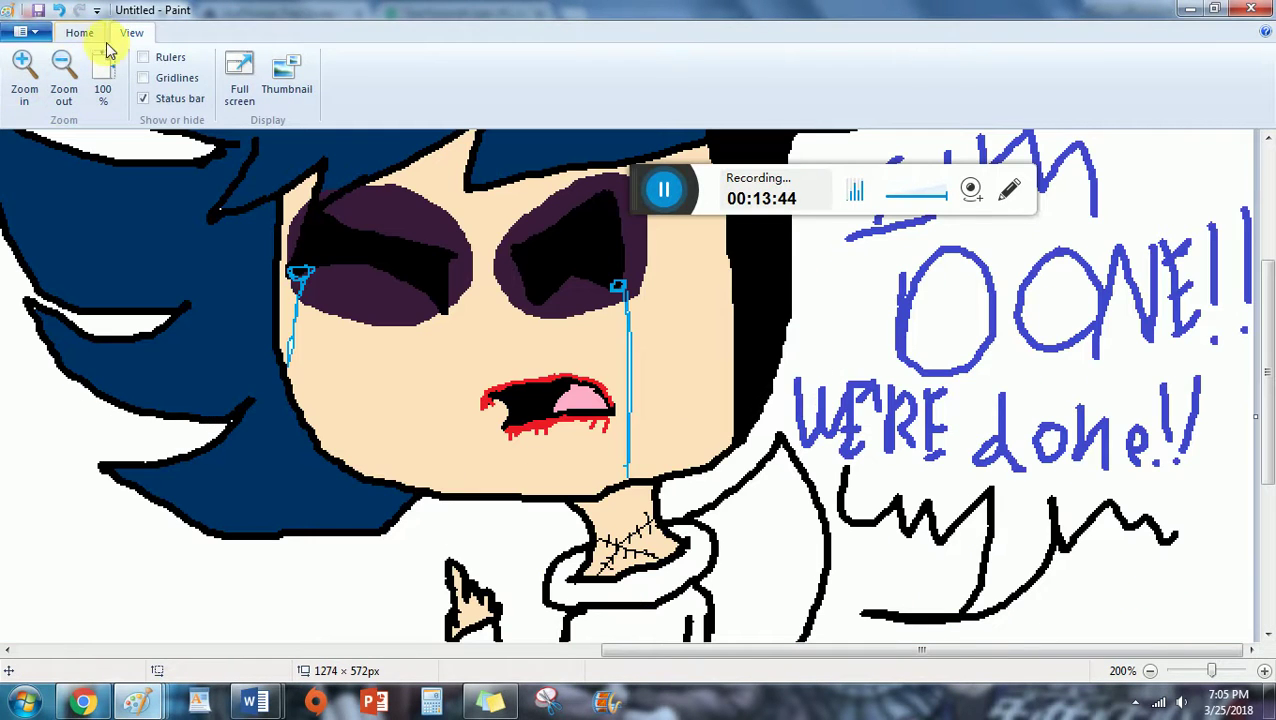
click(79, 32)
click(24, 68)
click(251, 90)
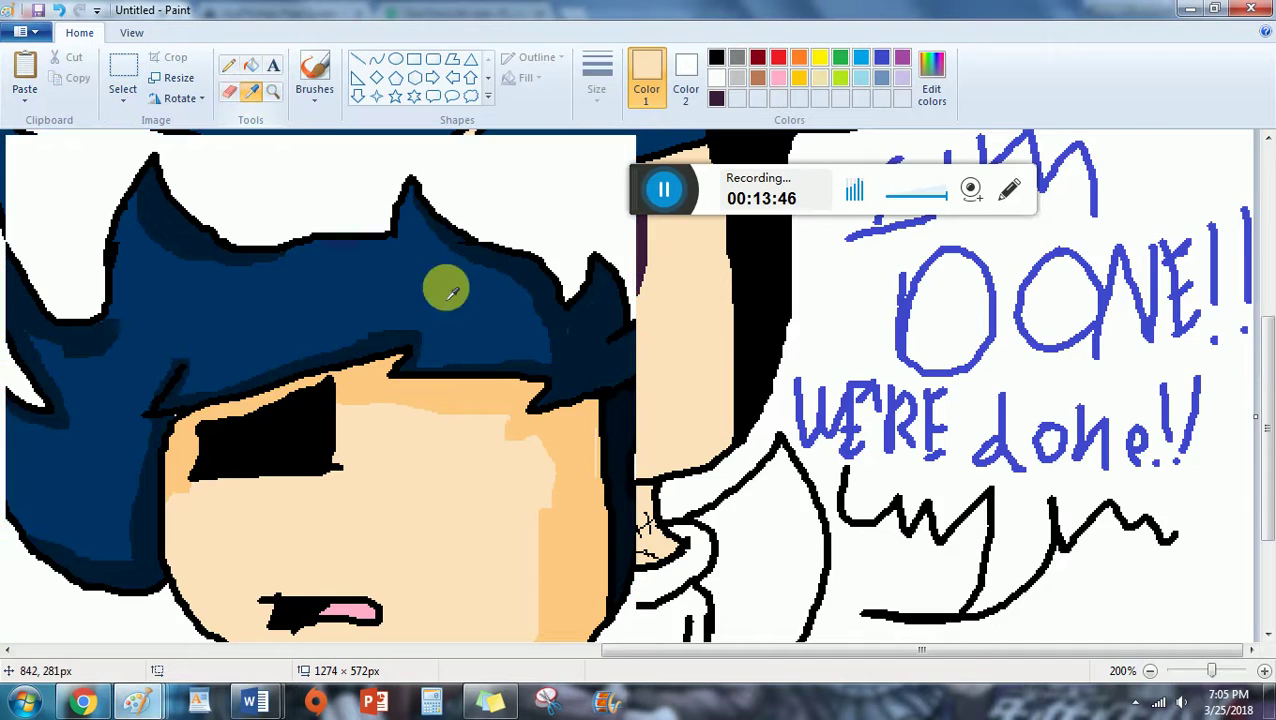
scroll(441, 285, down, 5)
click(467, 446)
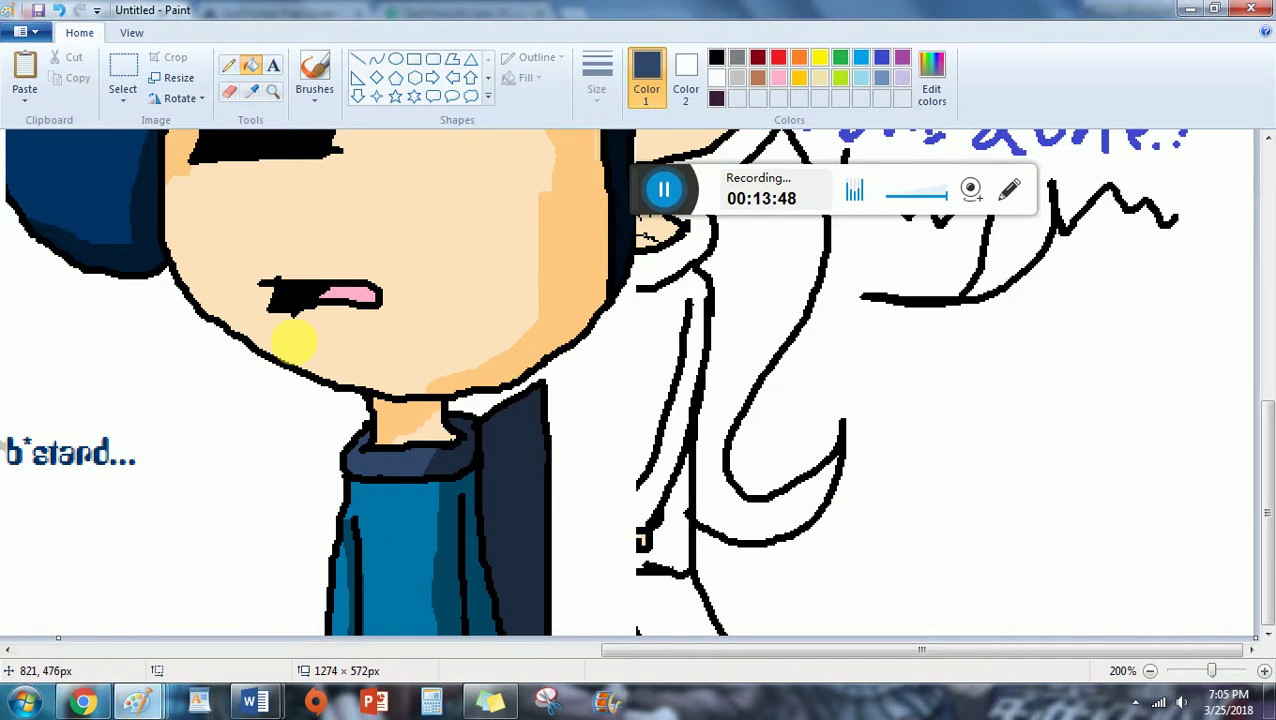
click(57, 9)
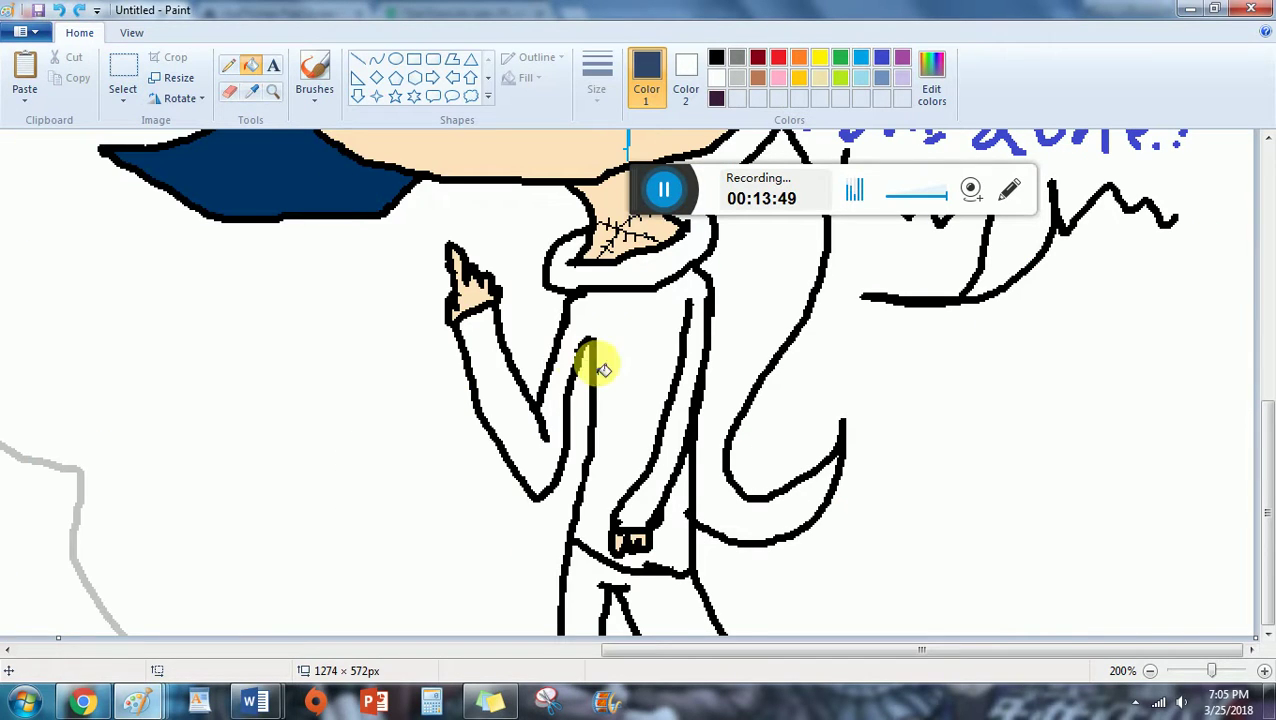
click(675, 262)
click(769, 262)
Sample the medium blue from the pasted reference figure's sweater and fill the angry character's sweater and sleeves with it.
click(25, 75)
drag(406, 462, 376, 52)
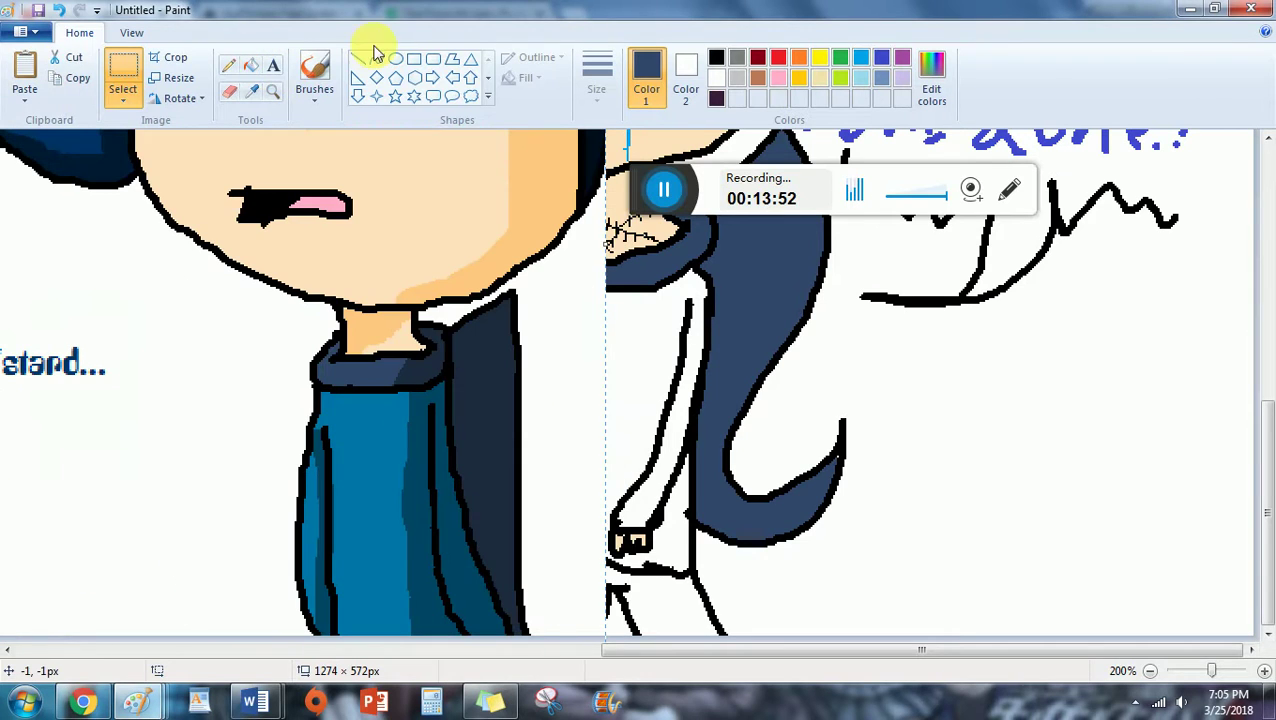
click(251, 91)
click(373, 470)
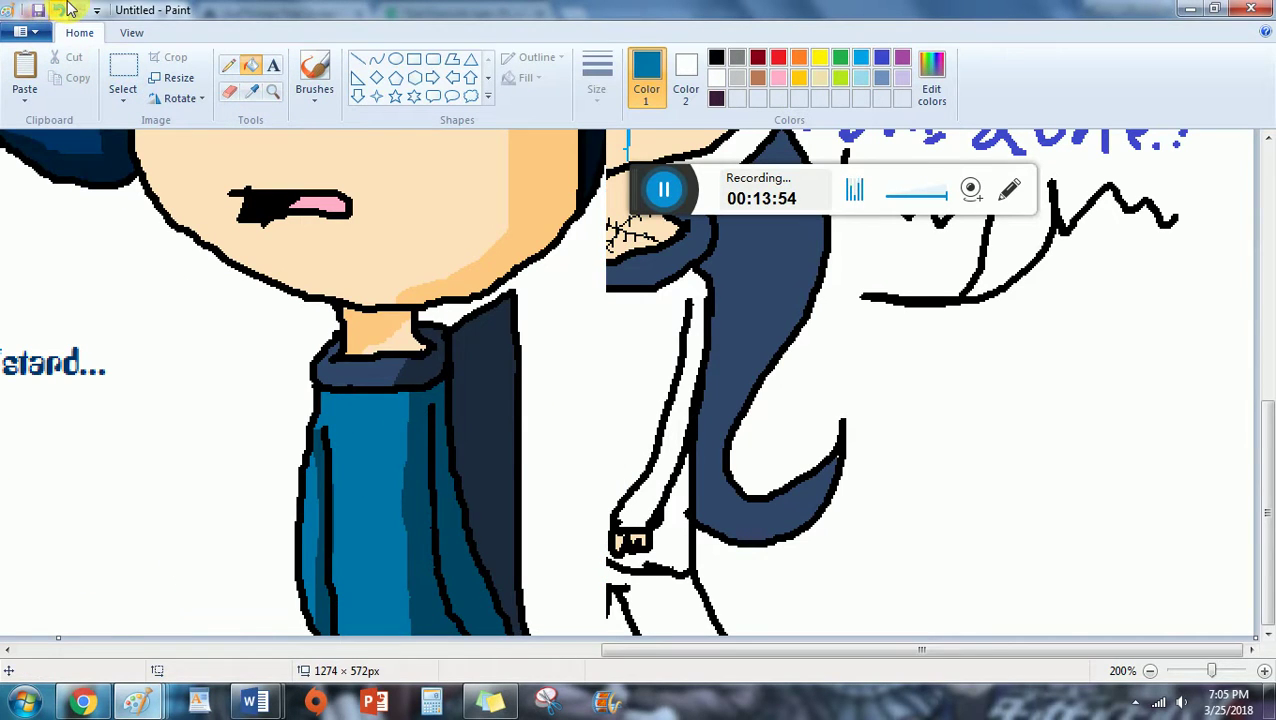
click(62, 9)
click(644, 493)
Sample the very dark teal from the pasted reference figure's trousers, remove the pasted picture, and fill the angry character's trousers with it.
click(25, 72)
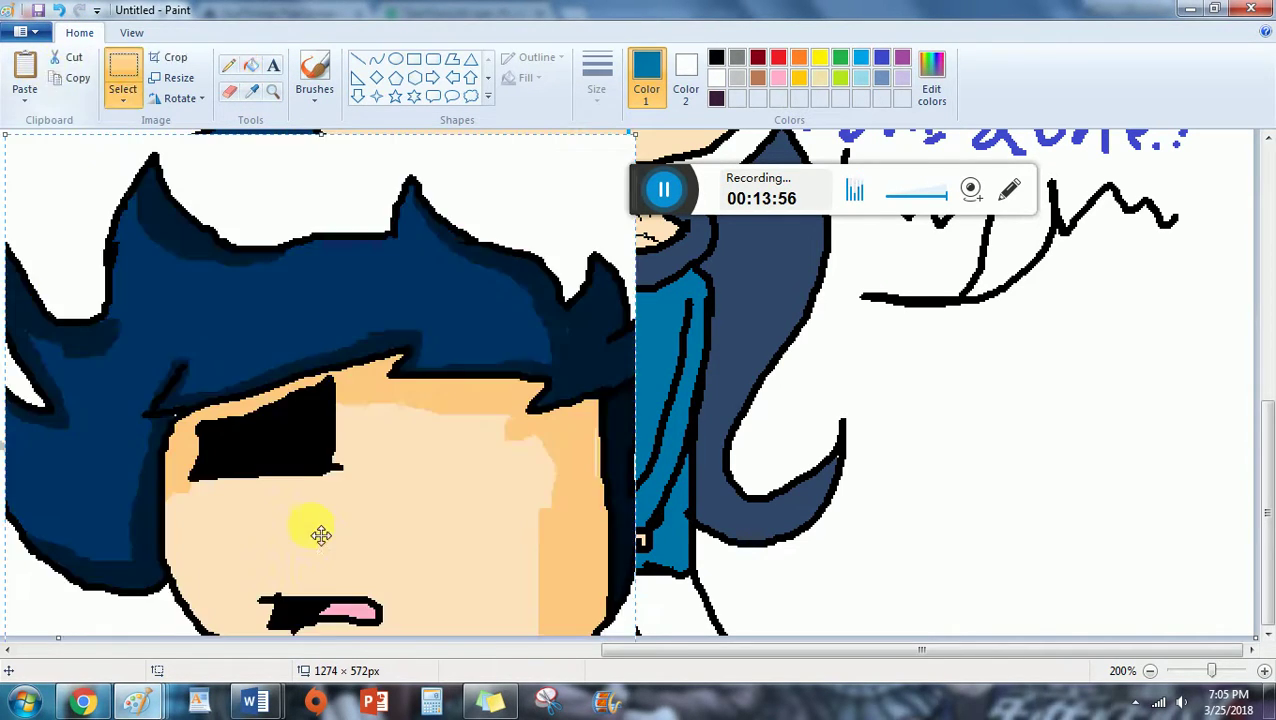
drag(320, 535, 300, 100)
click(251, 93)
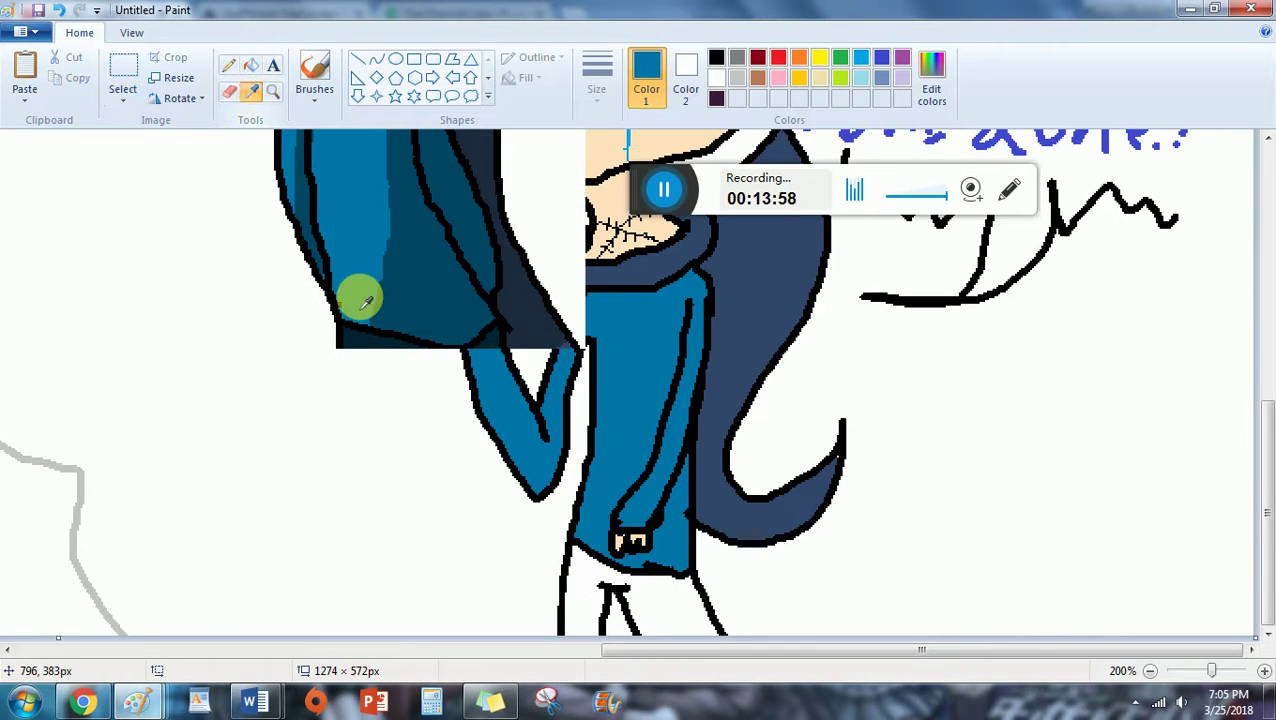
click(360, 335)
click(62, 9)
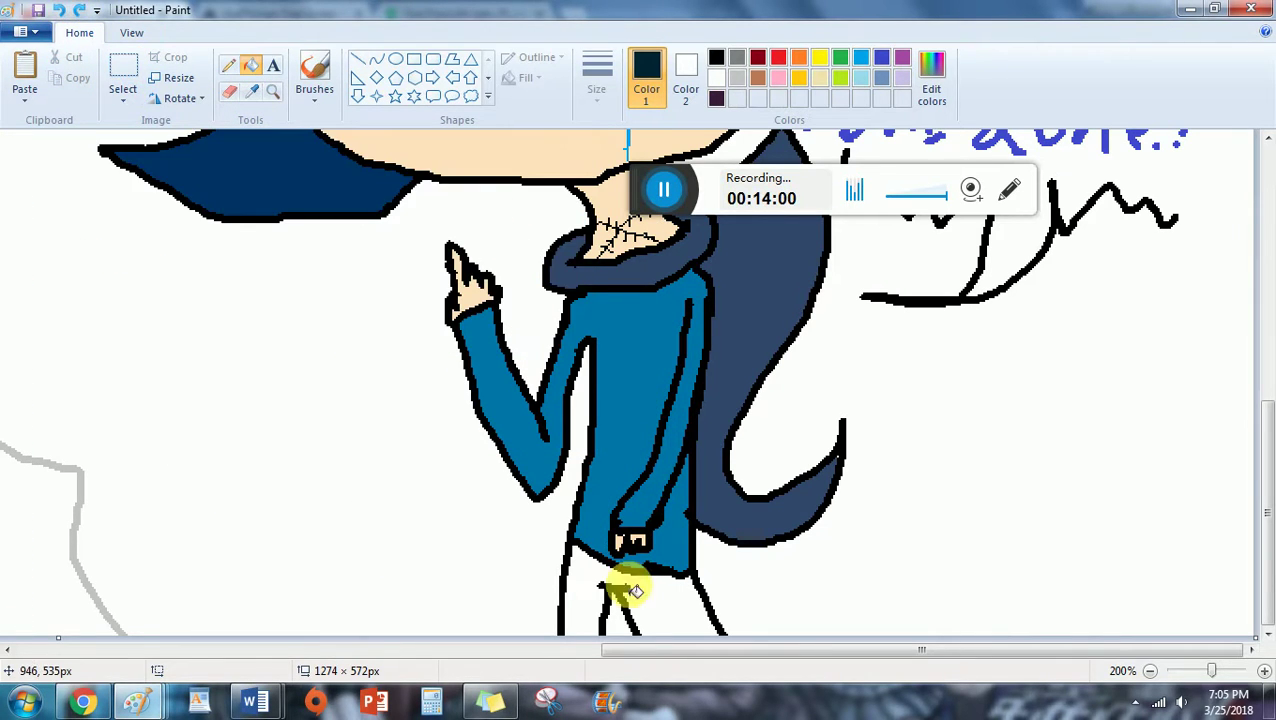
scroll(652, 610, up, 8)
scroll(660, 629, up, 2)
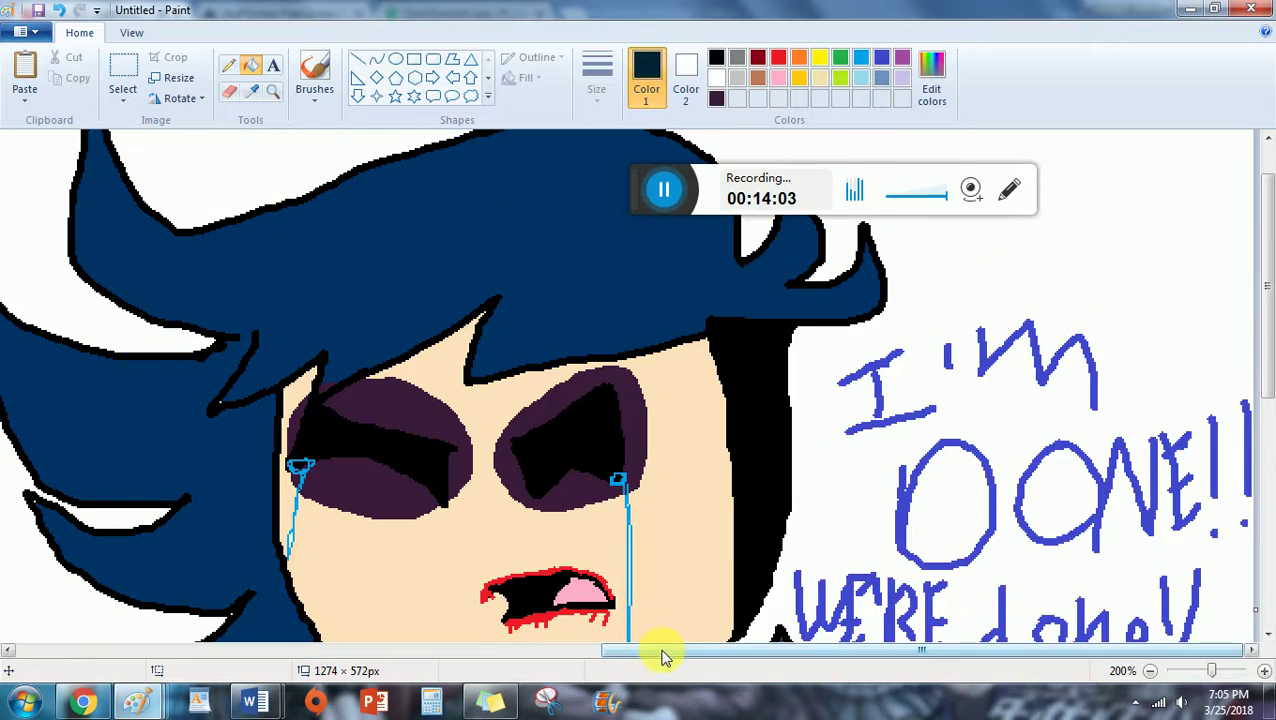
Sample the slate blue from the pasted reference figure's collar and fill the shy character's collar and tail with it.
drag(662, 650, 105, 625)
scroll(402, 567, down, 8)
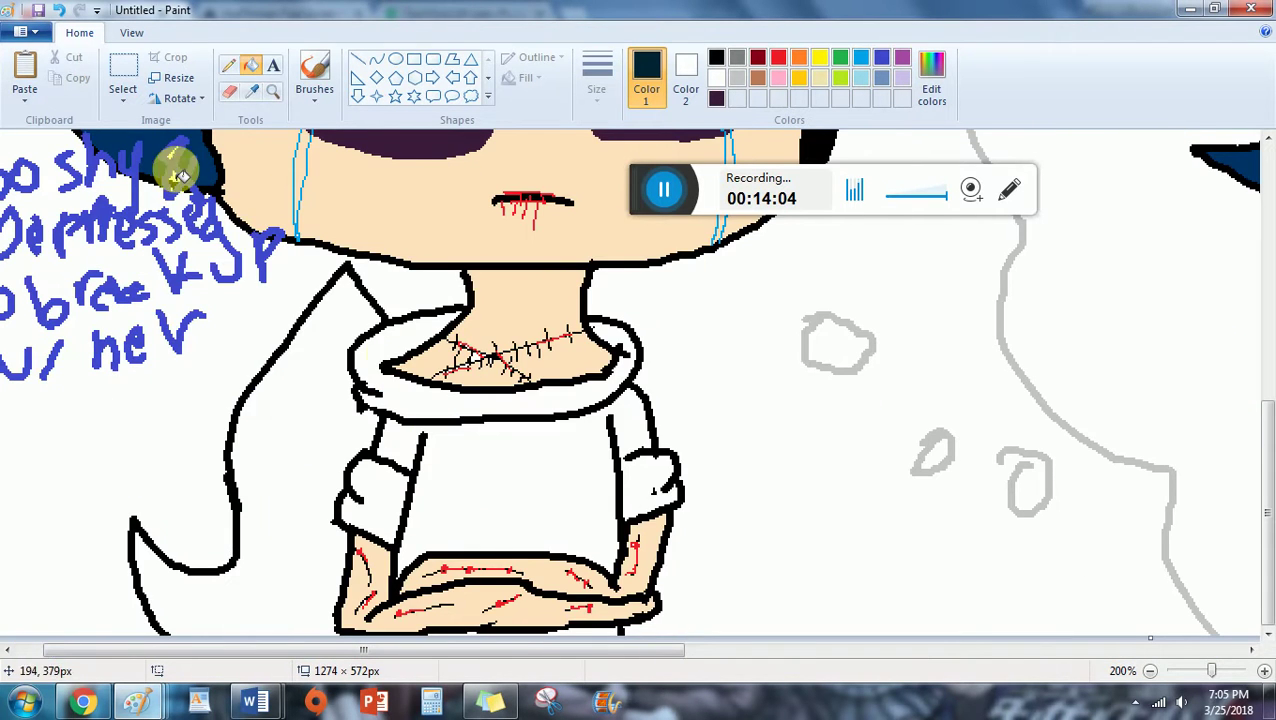
click(24, 74)
drag(68, 272, 584, 80)
click(252, 92)
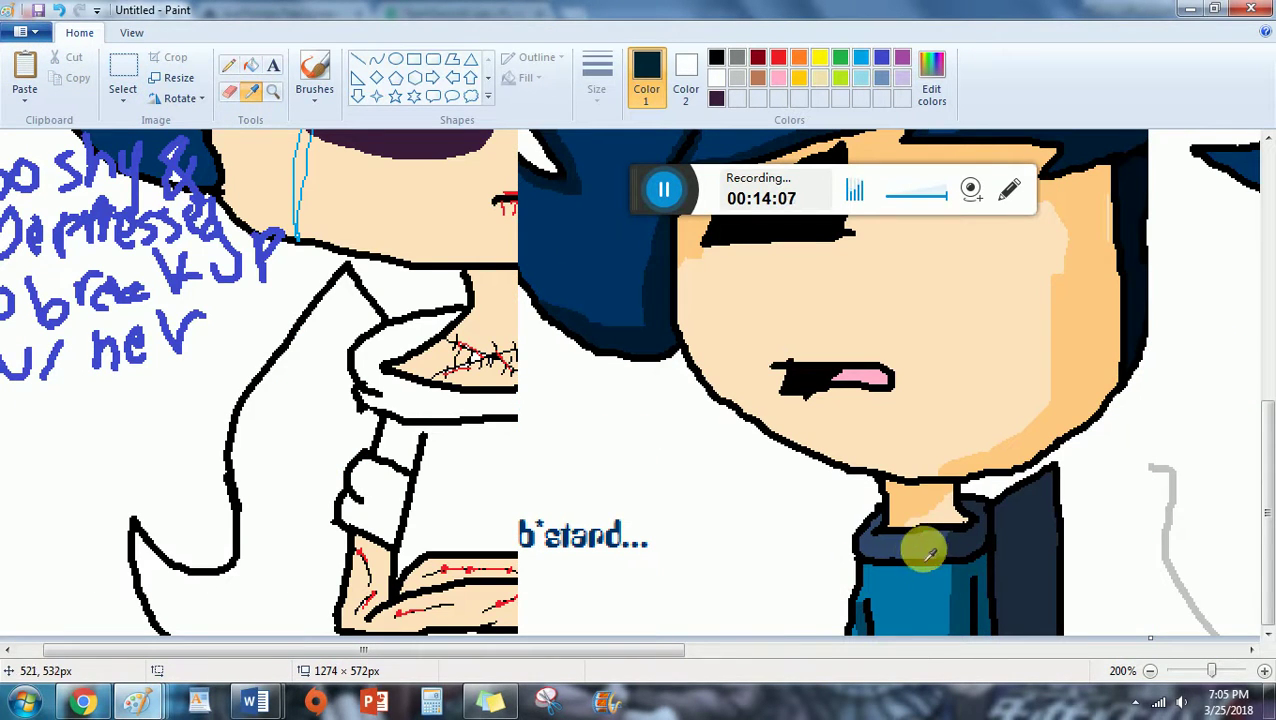
click(920, 547)
click(60, 9)
click(507, 407)
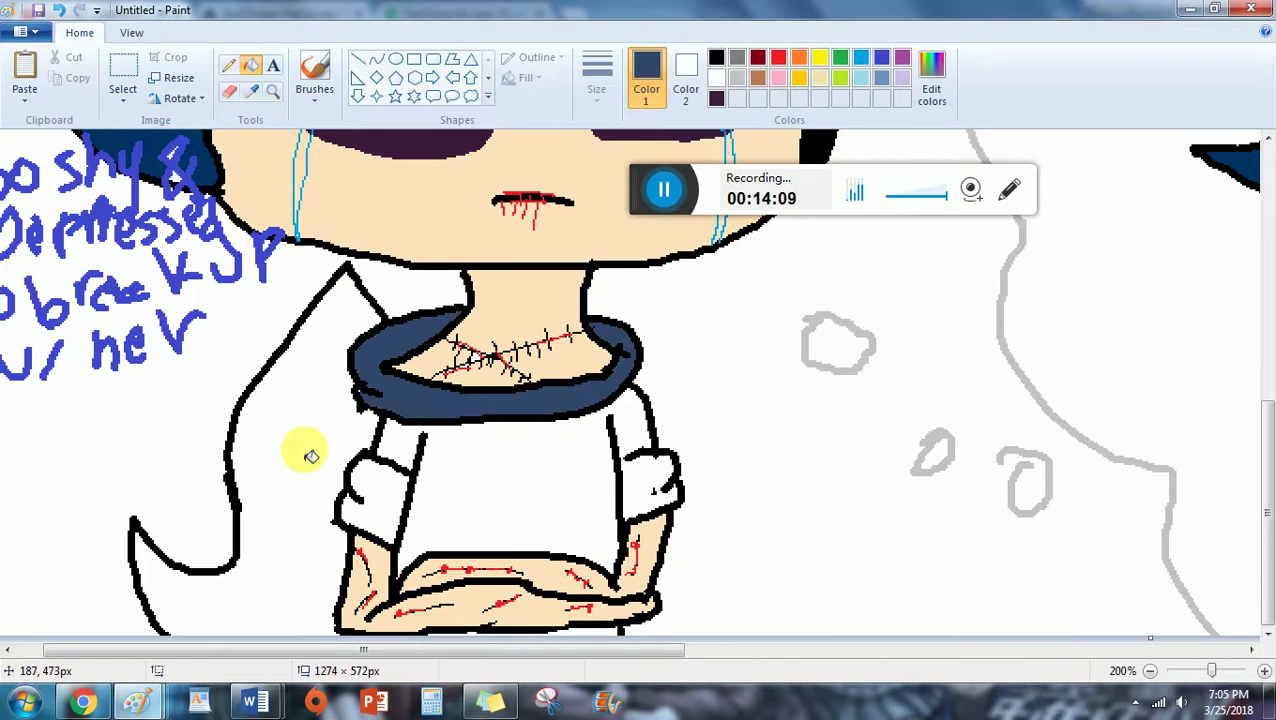
click(303, 449)
Sample the medium blue from the pasted reference figure's sweater and fill the shy character's sweater with it.
click(24, 74)
drag(319, 504, 361, 37)
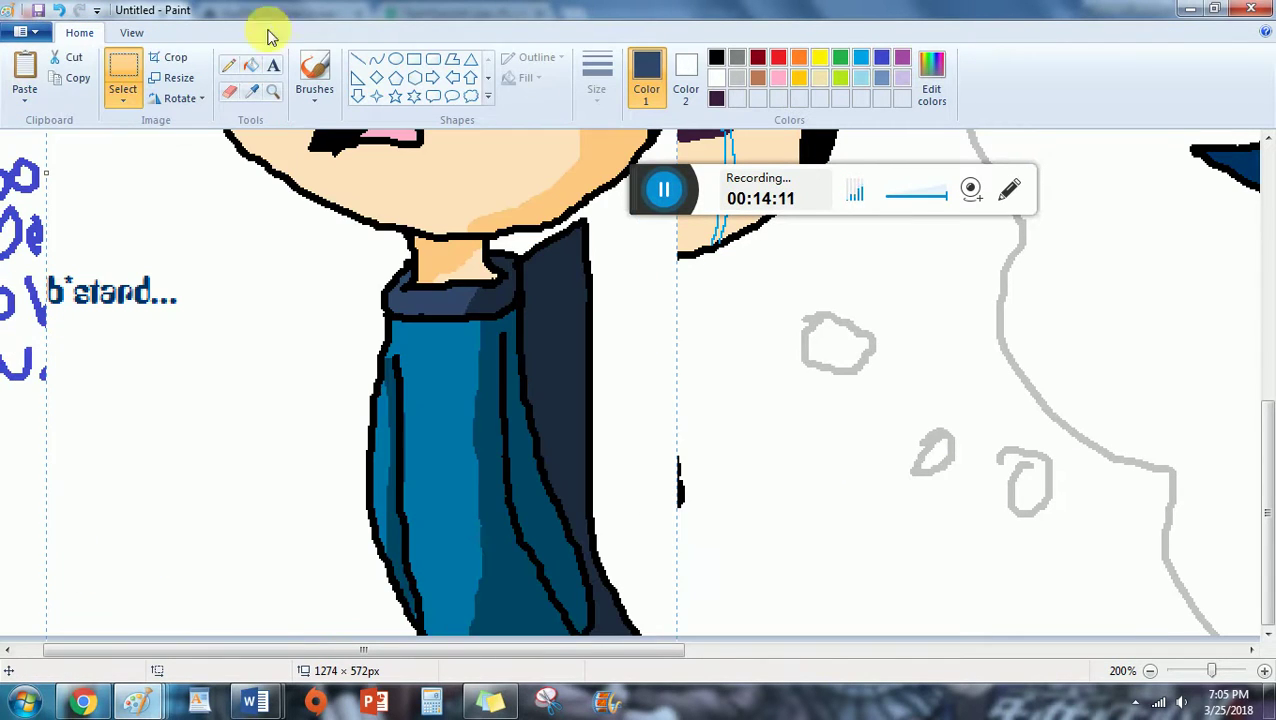
click(252, 92)
click(432, 371)
click(60, 9)
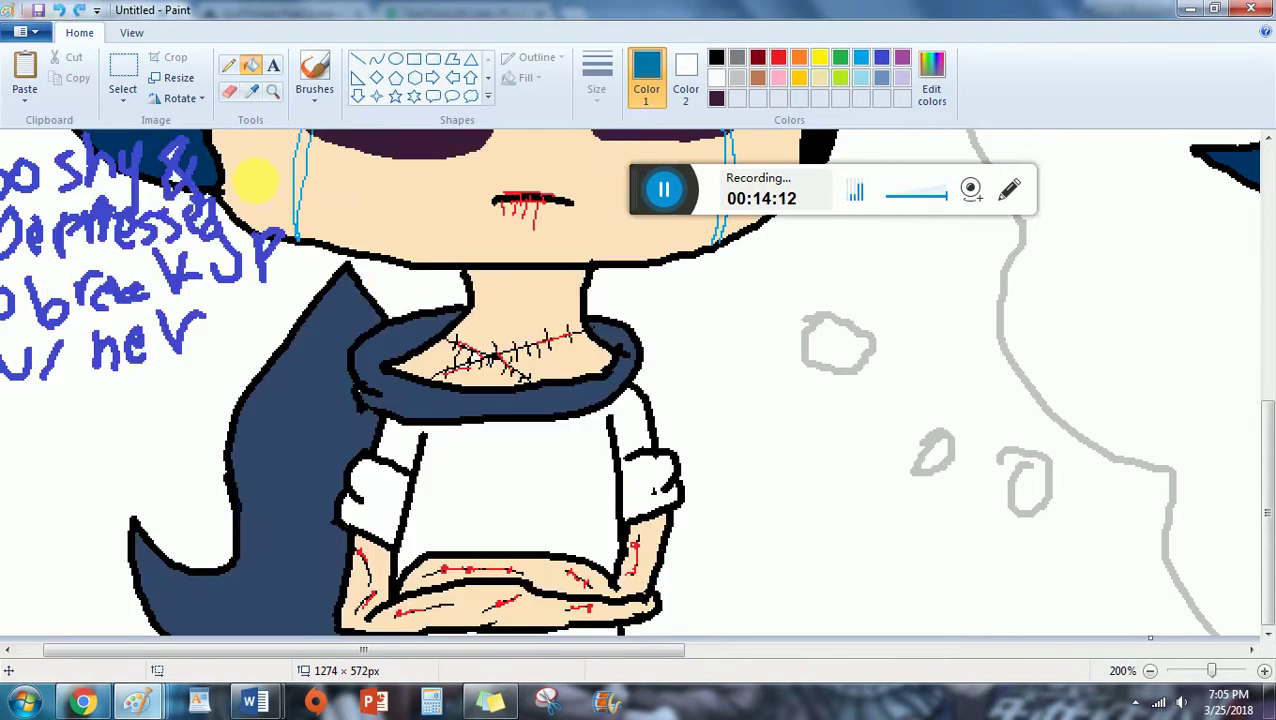
click(493, 524)
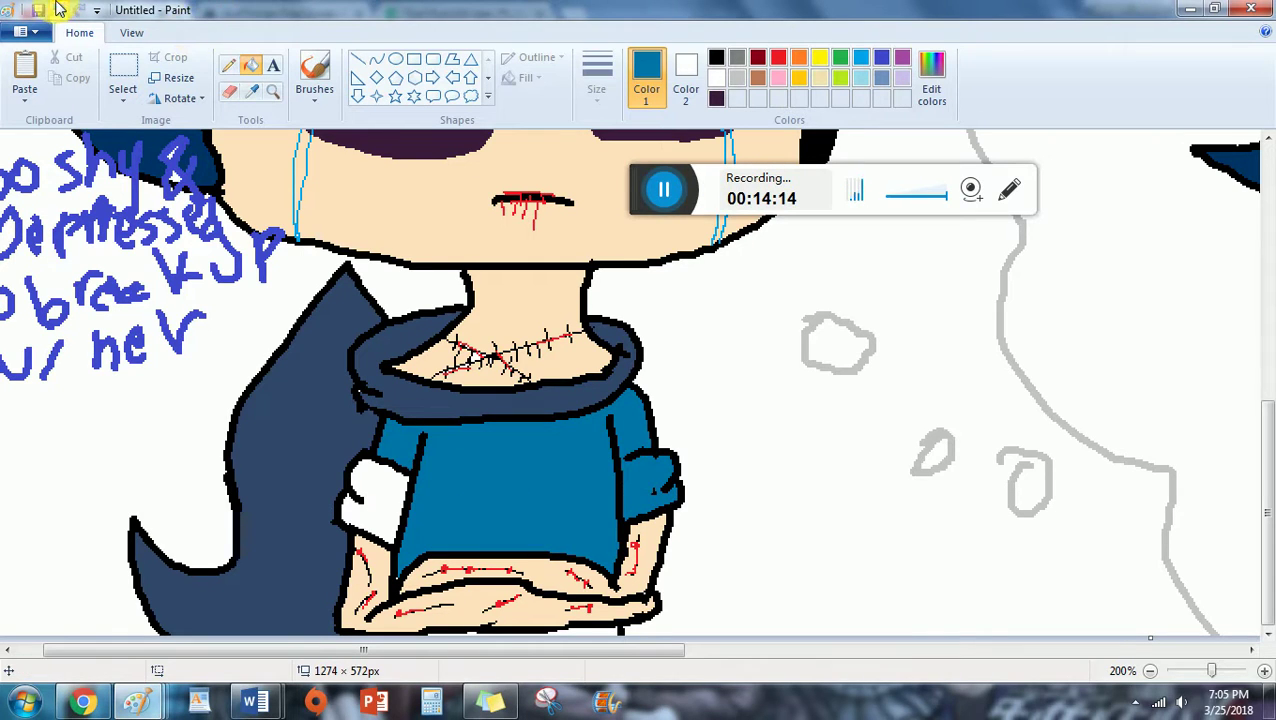
Undo the last sweater fill, close the outline gap beside the rolled cuff with the Pencil, and refill only the sweater body.
click(60, 9)
click(228, 66)
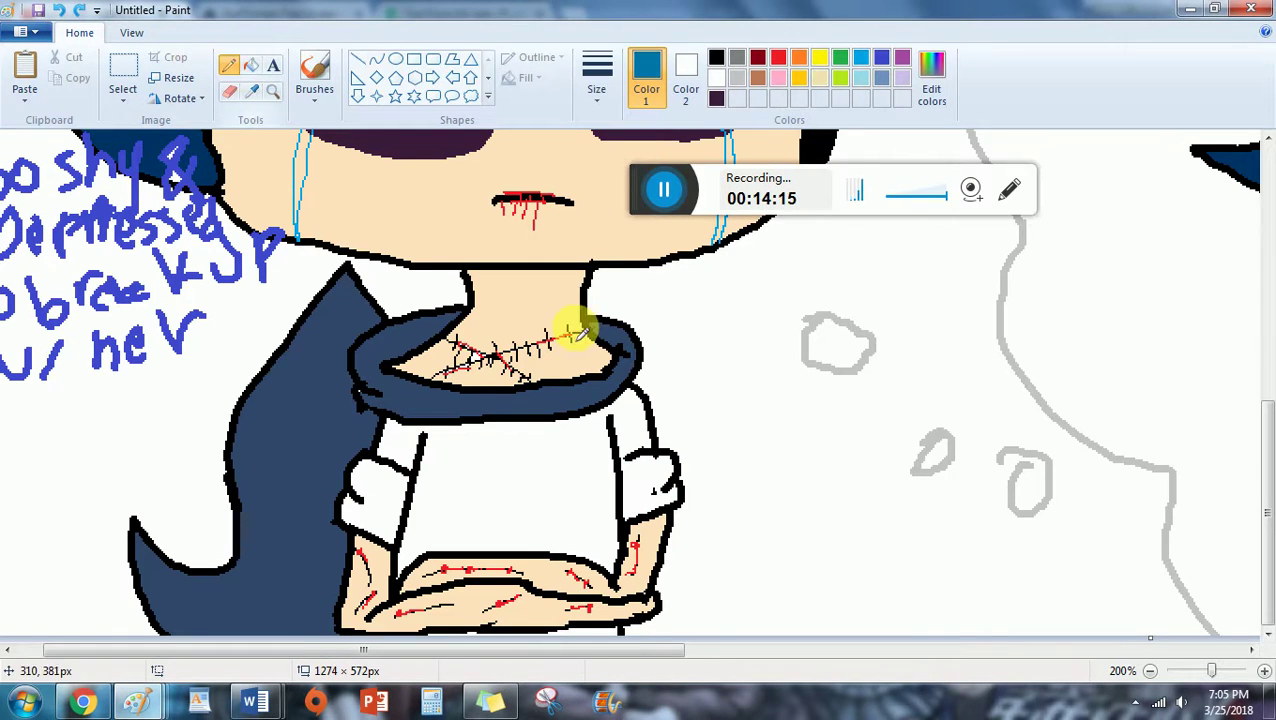
click(621, 456)
click(492, 453)
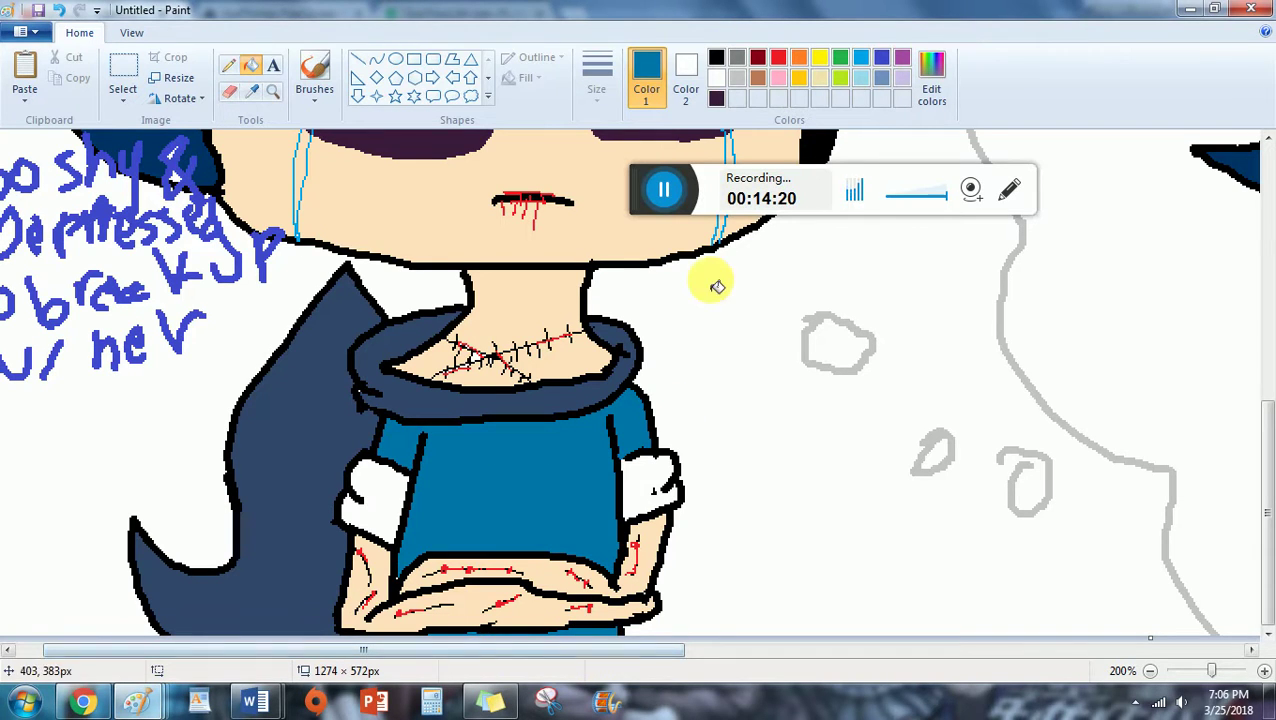
Lighten the sweater blue to a custom colour of RGB 0, 171, 244 and fill both rolled-up cuffs of the shy character with it.
click(928, 75)
drag(838, 340, 840, 316)
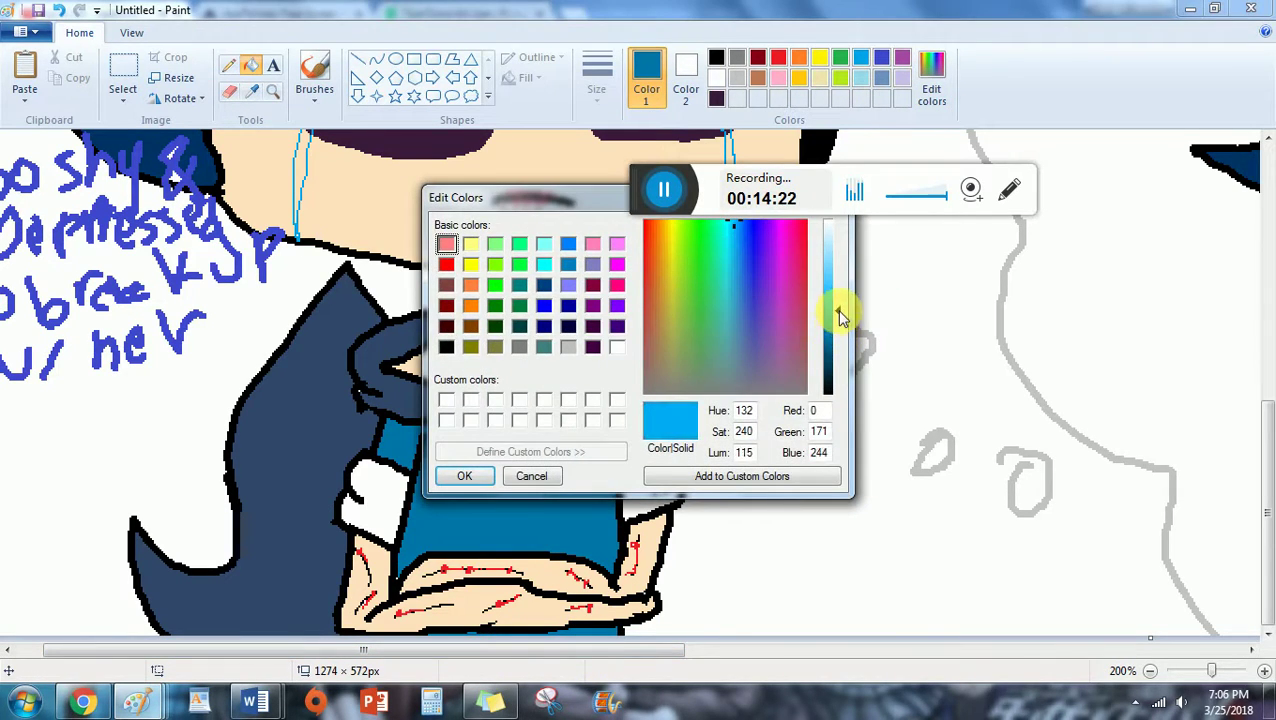
click(492, 476)
click(352, 492)
click(636, 486)
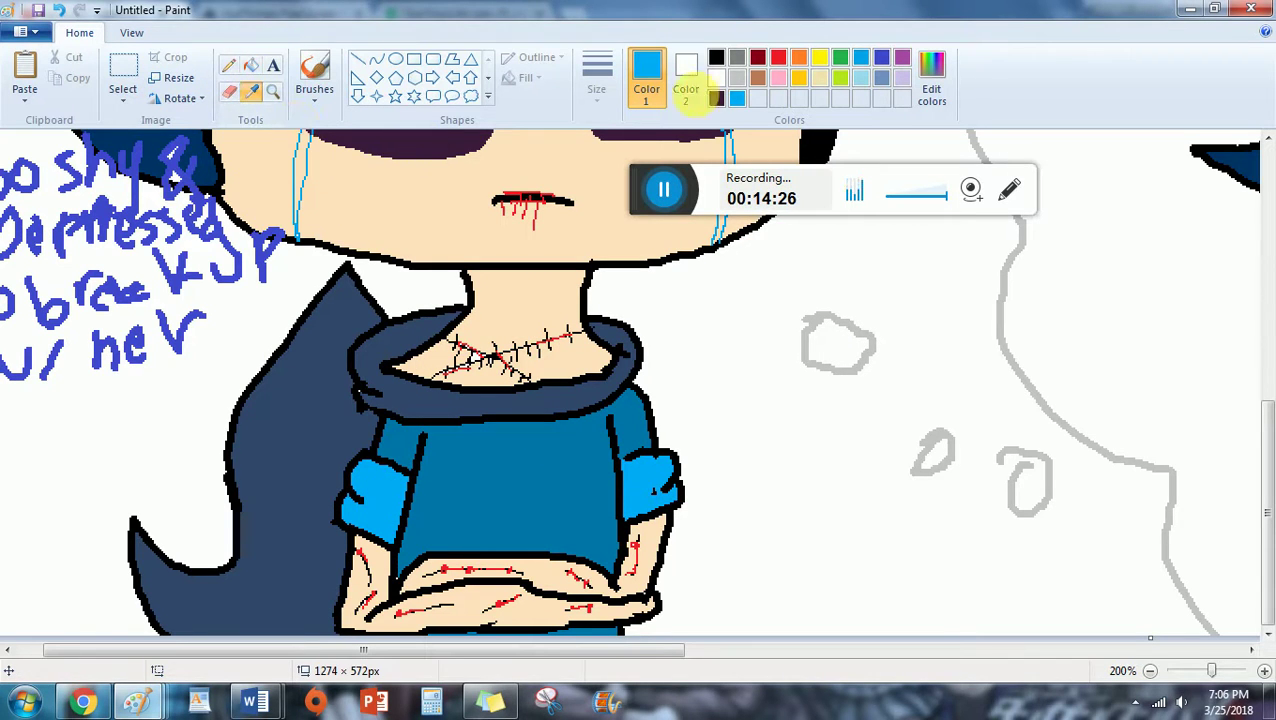
click(716, 77)
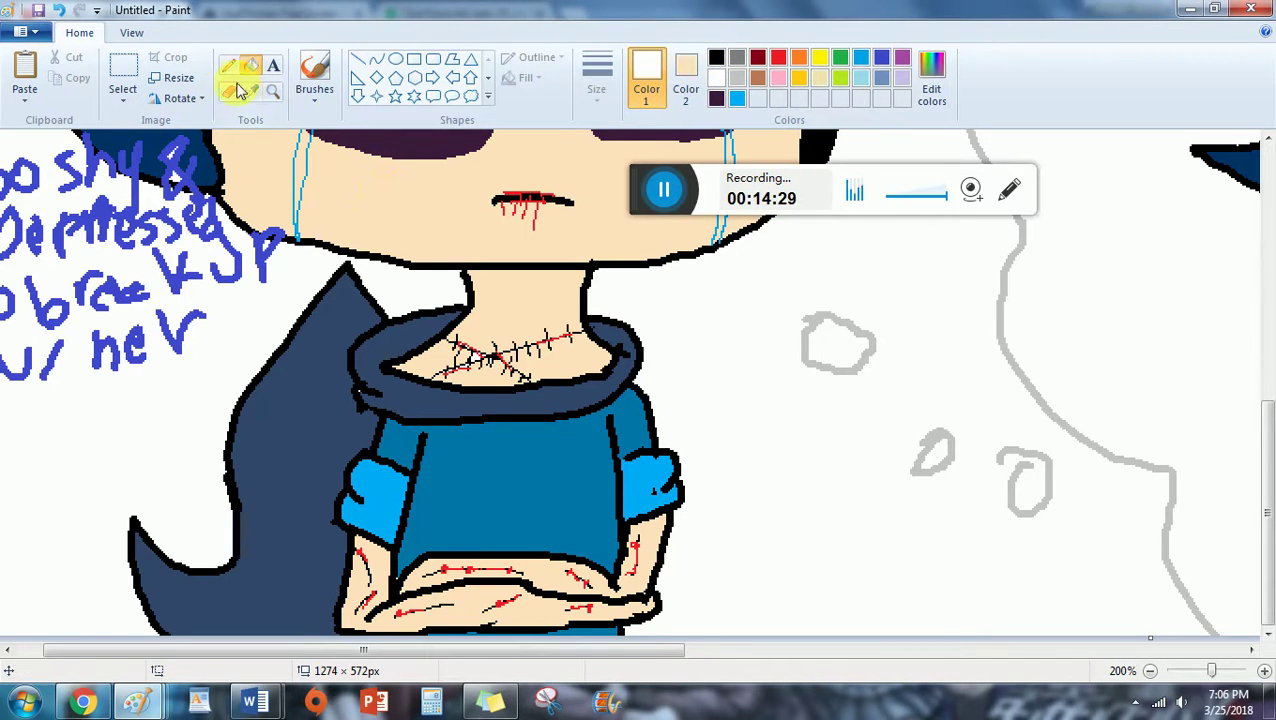
click(233, 91)
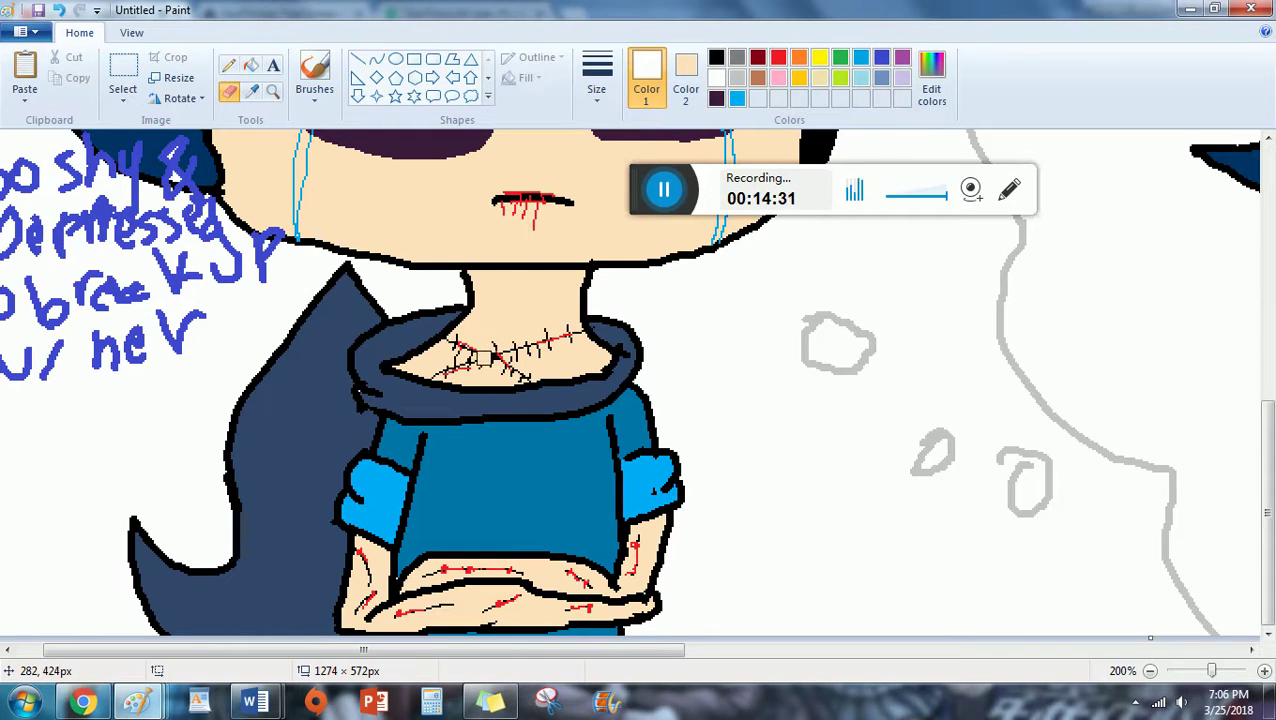
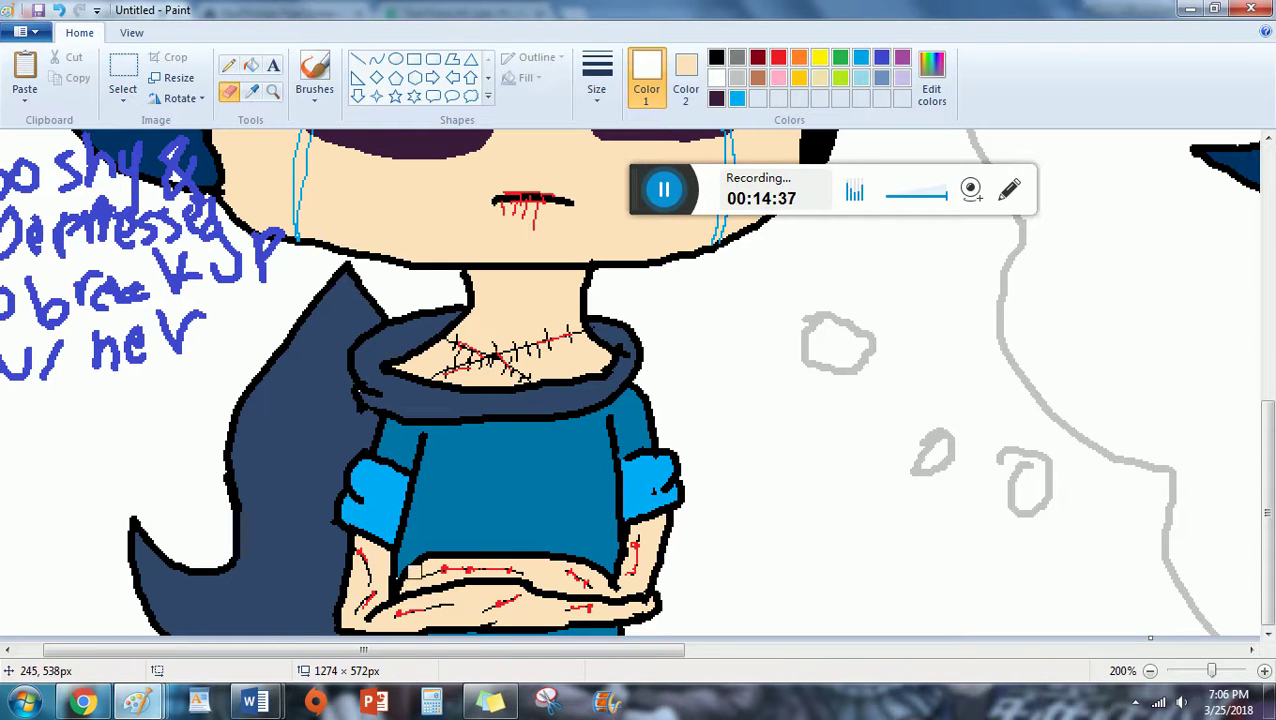
Trace thin red Pencil lines over the crossed, stitched scars on the angry character's neck.
drag(404, 649, 979, 625)
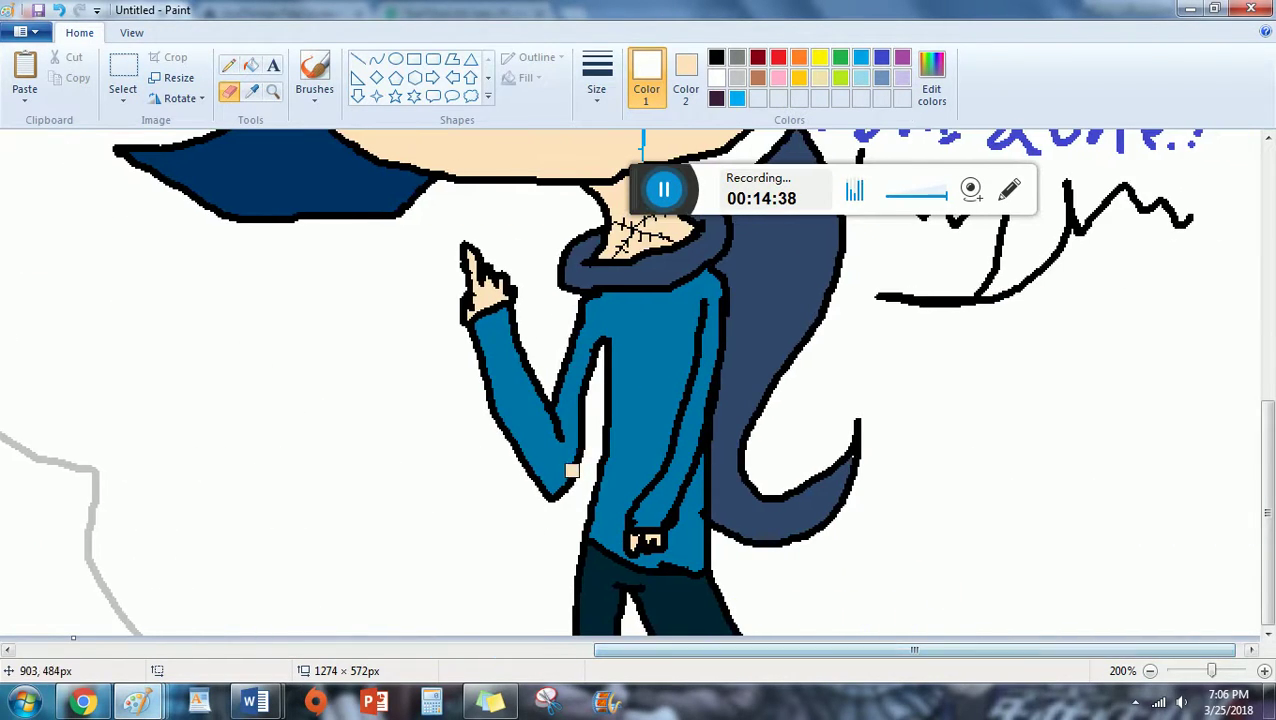
scroll(571, 470, up, 3)
scroll(620, 357, up, 6)
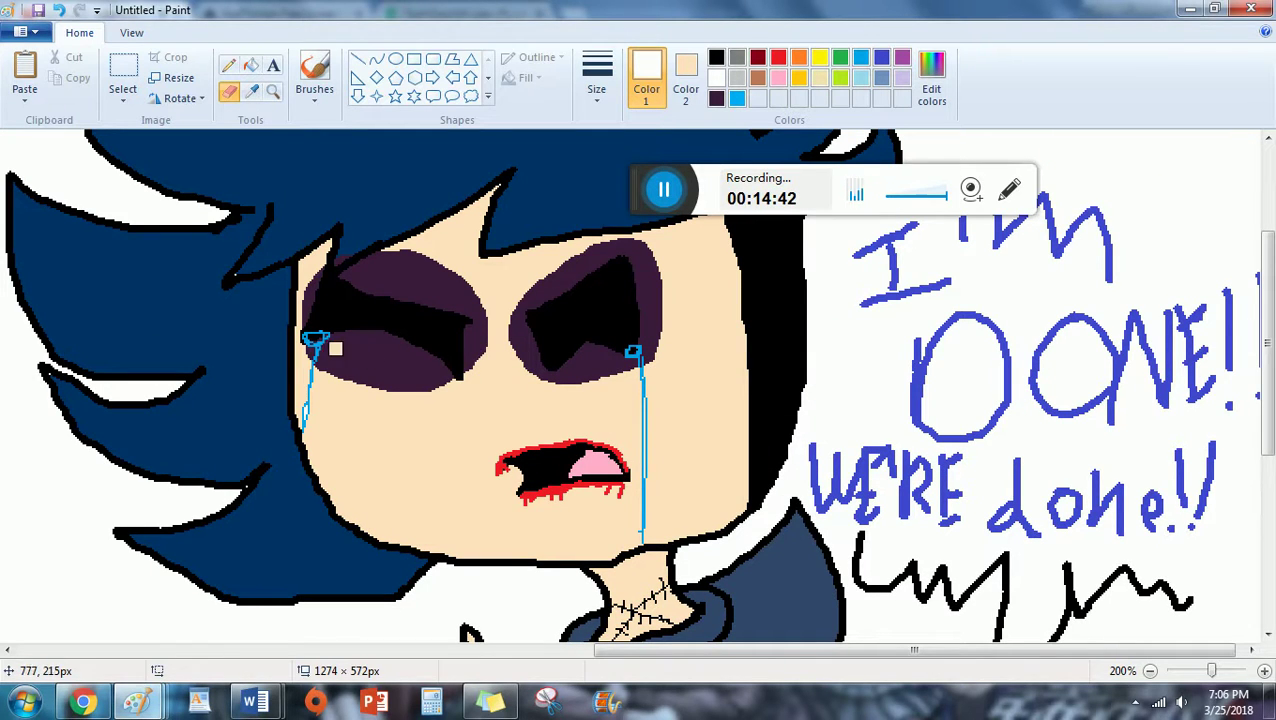
scroll(541, 356, down, 3)
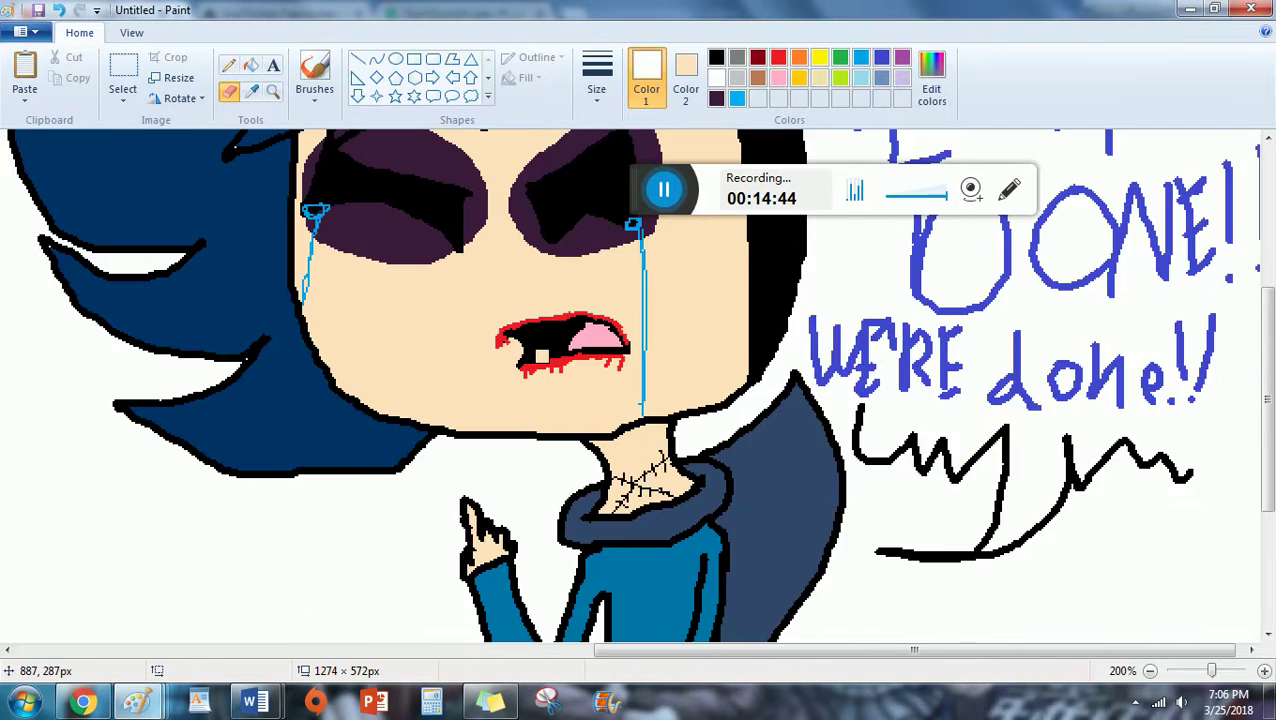
scroll(520, 330, up, 1)
scroll(400, 260, down, 4)
click(230, 65)
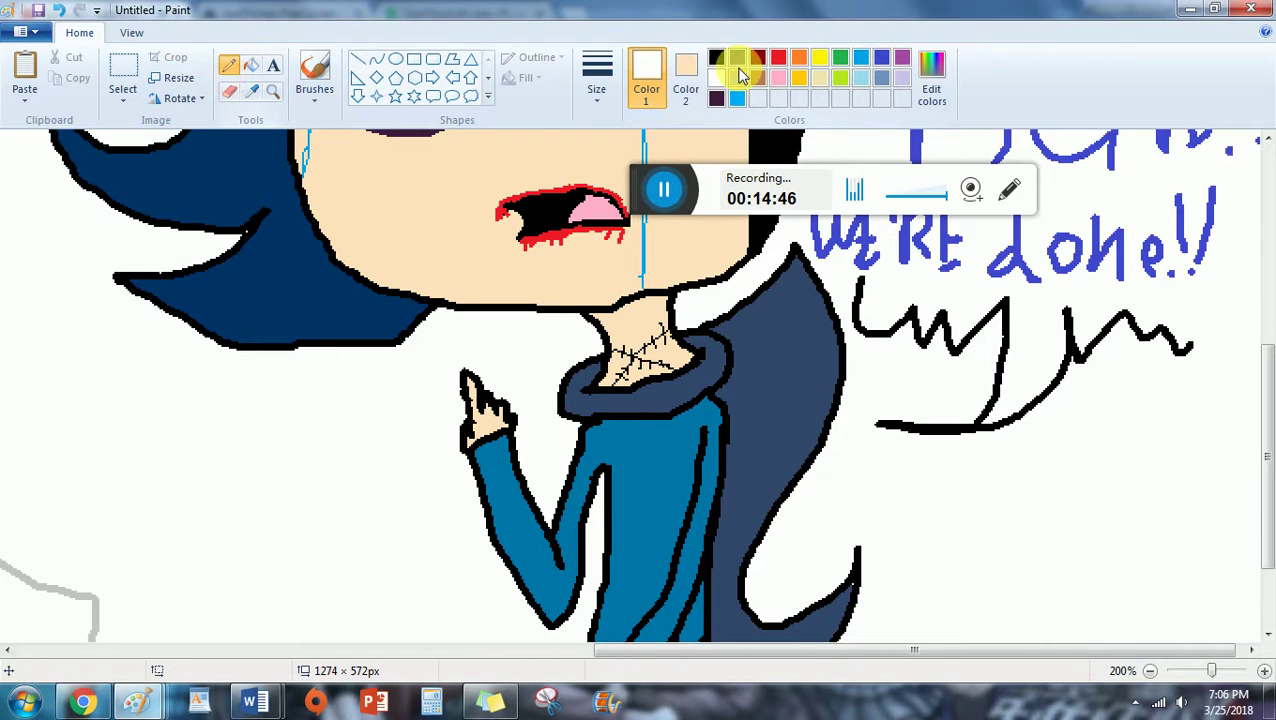
click(778, 57)
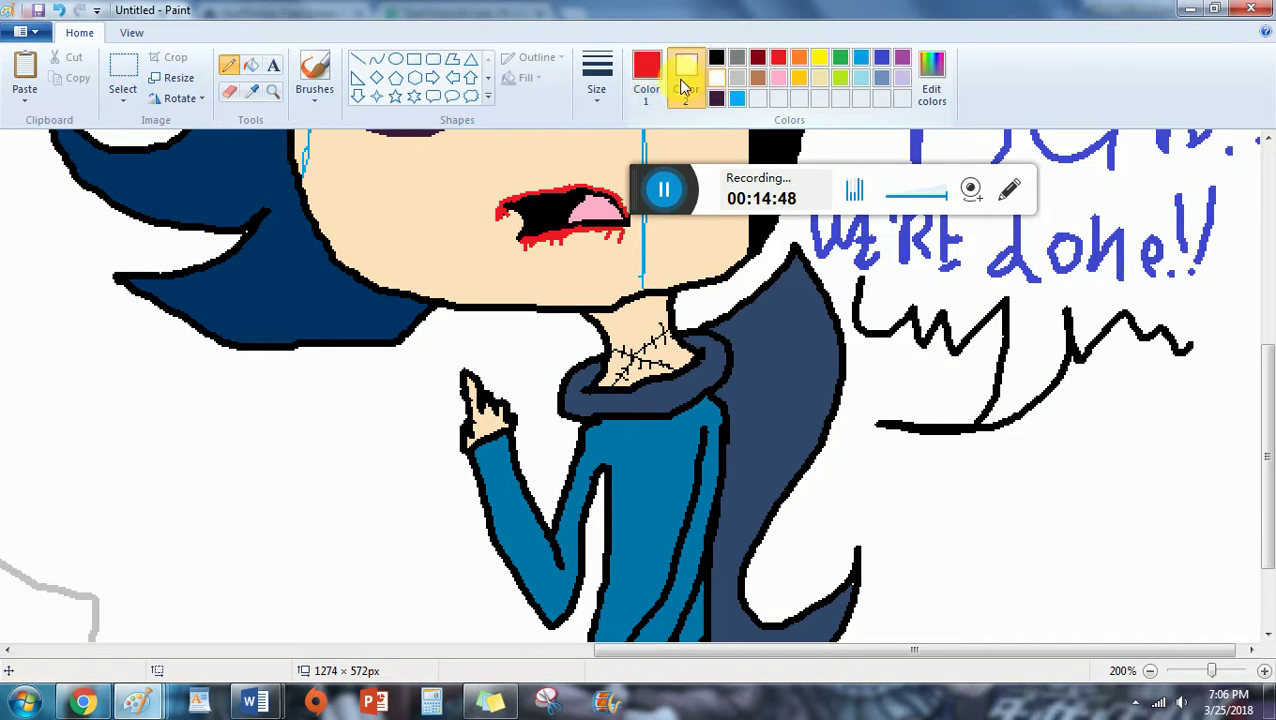
click(597, 72)
click(620, 135)
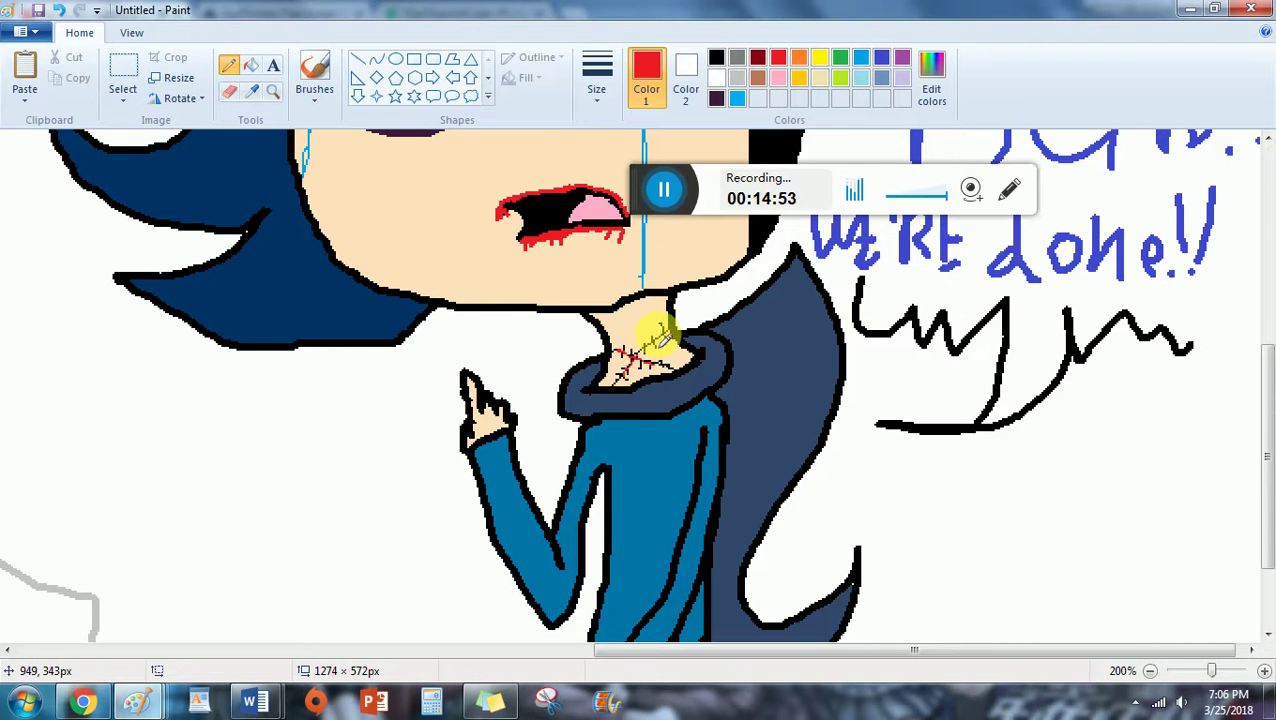
Sample the dark blue from the shy character's hair and fill the small white gap between the hair and the face with it.
scroll(479, 362, up, 5)
click(131, 34)
click(66, 68)
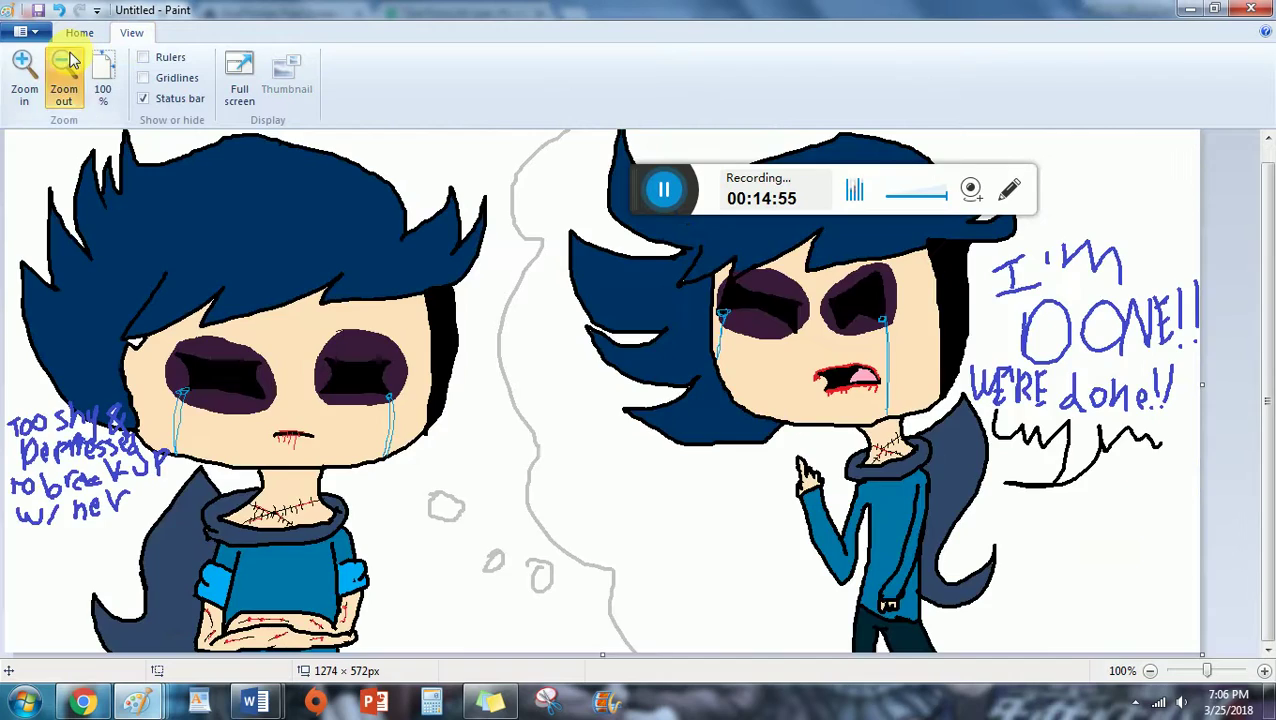
click(66, 66)
click(22, 66)
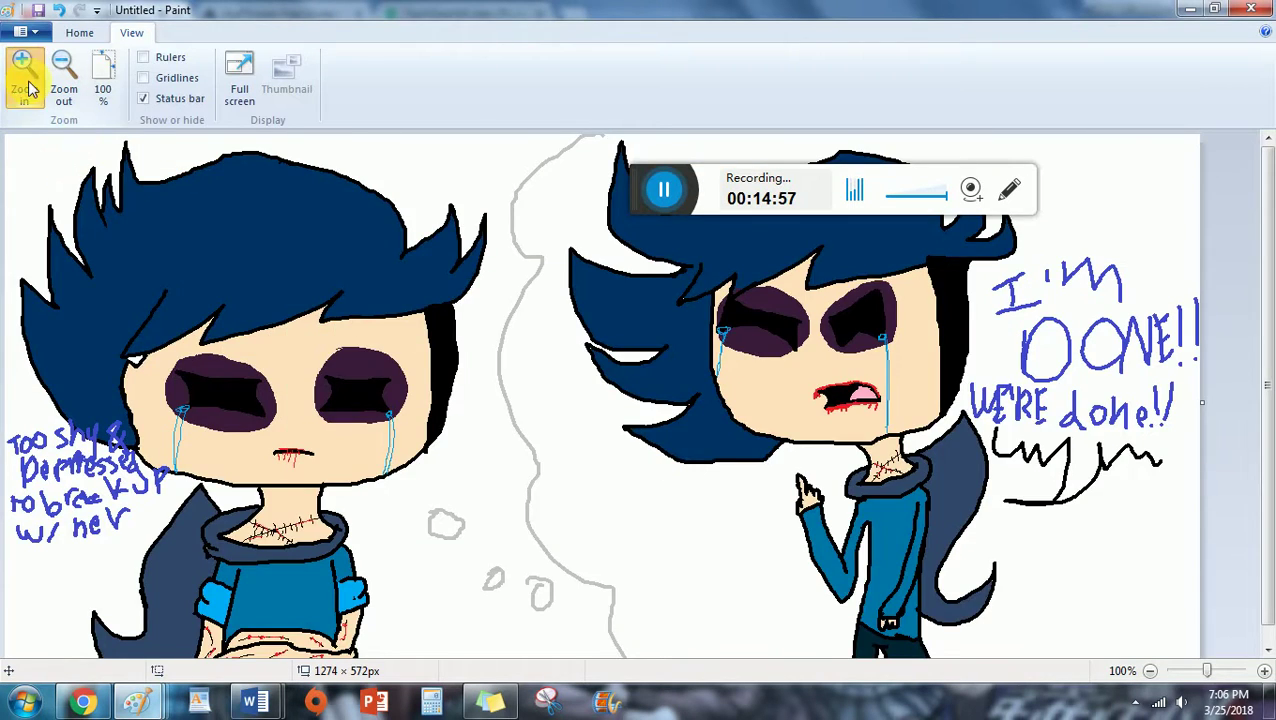
click(24, 80)
click(79, 32)
click(251, 90)
click(175, 190)
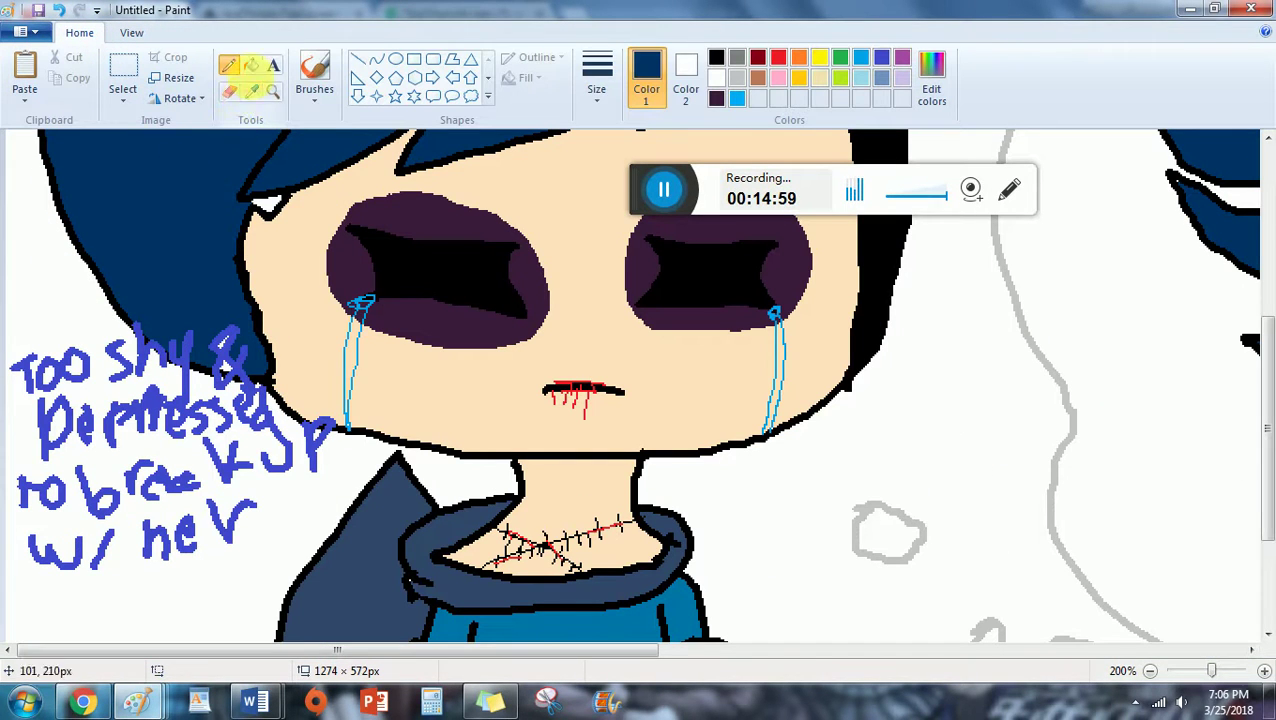
click(251, 66)
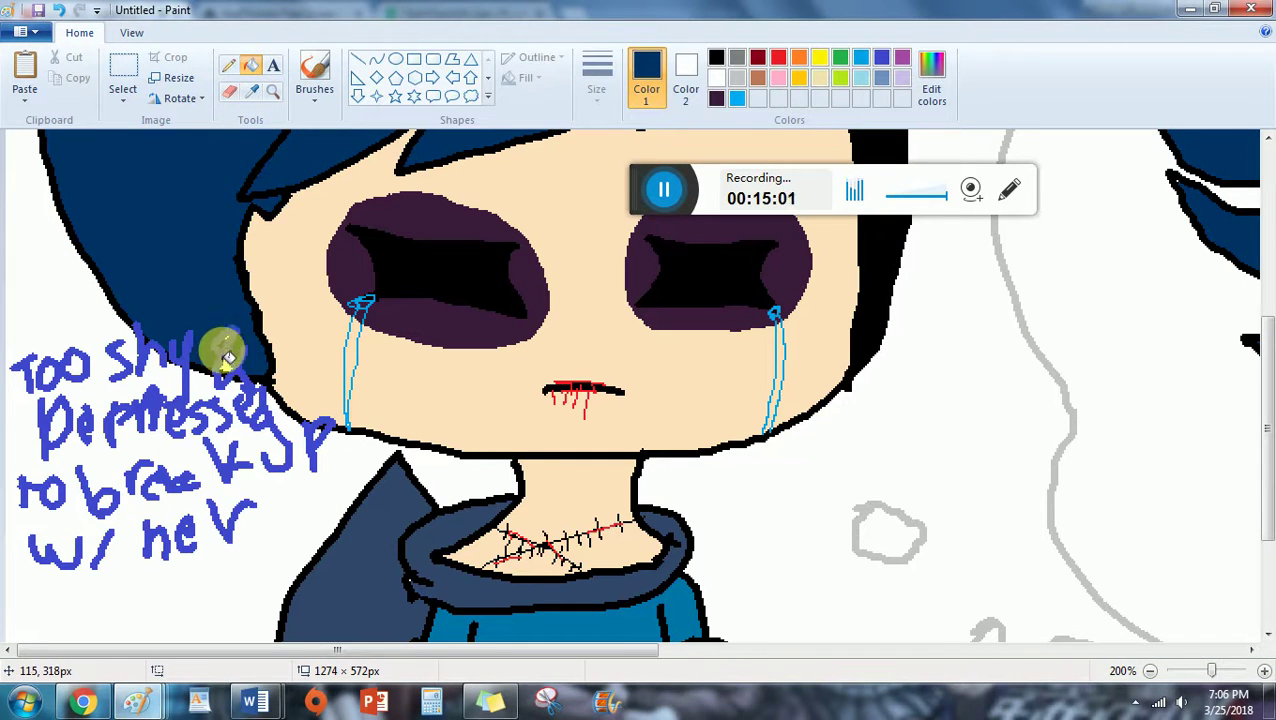
Check the whole drawing at 50% zoom and save it in the Pictures library as Ideal vs Reality.
click(131, 32)
click(64, 70)
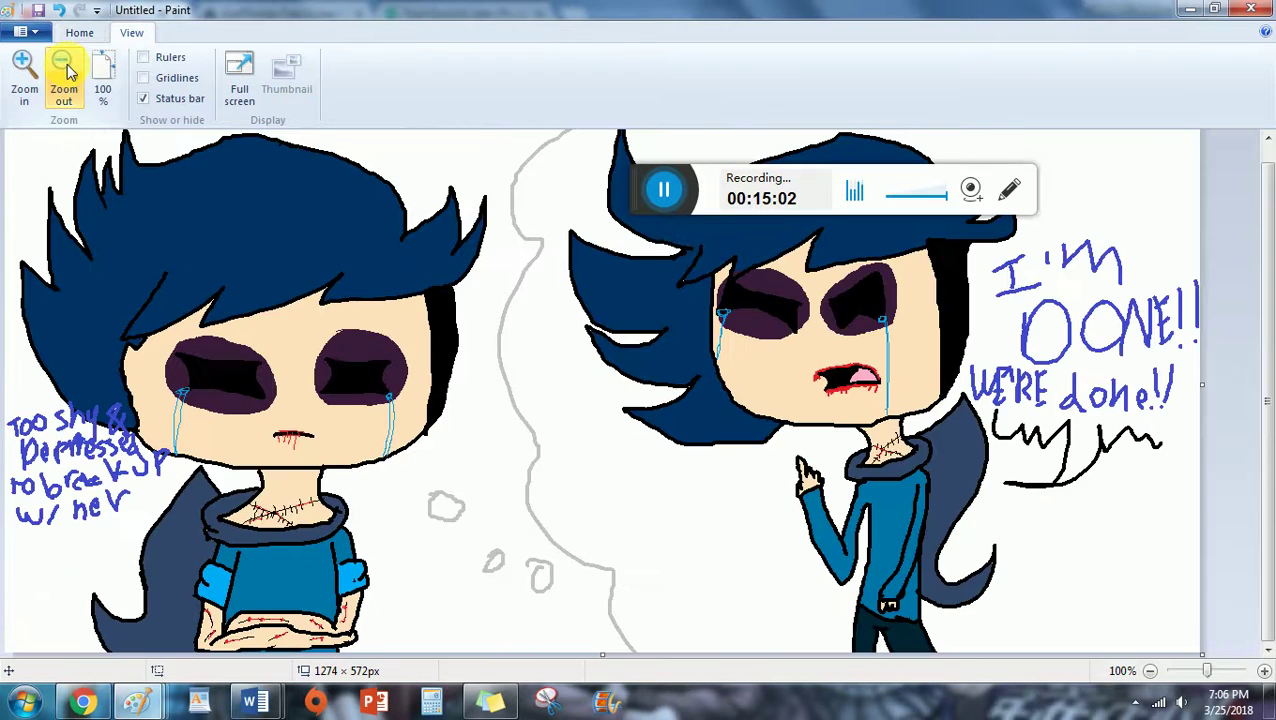
click(643, 373)
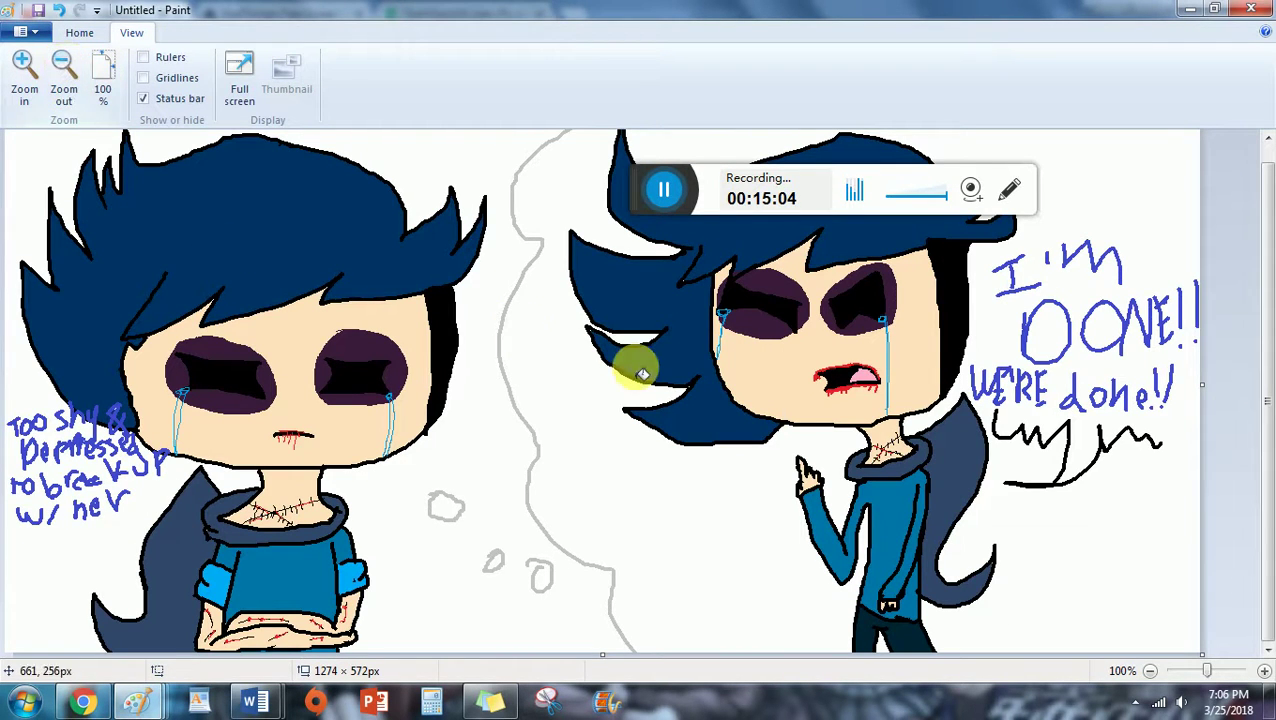
click(62, 70)
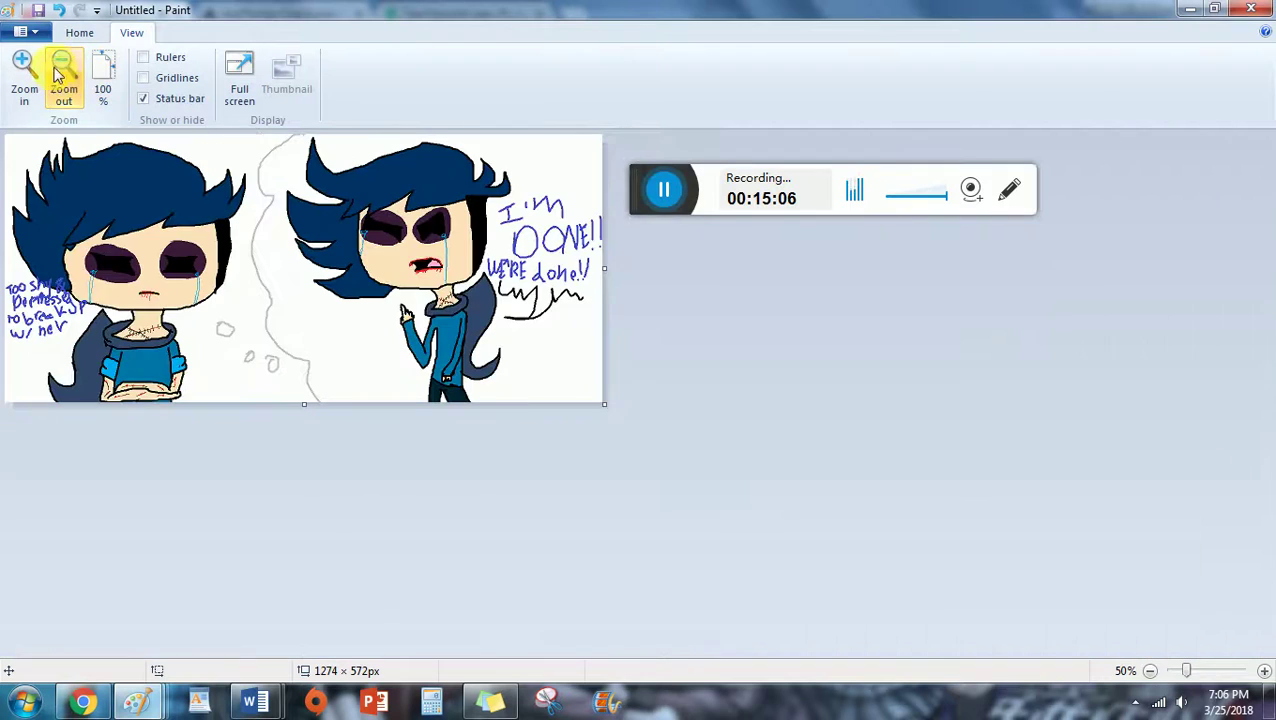
drag(641, 181, 392, 464)
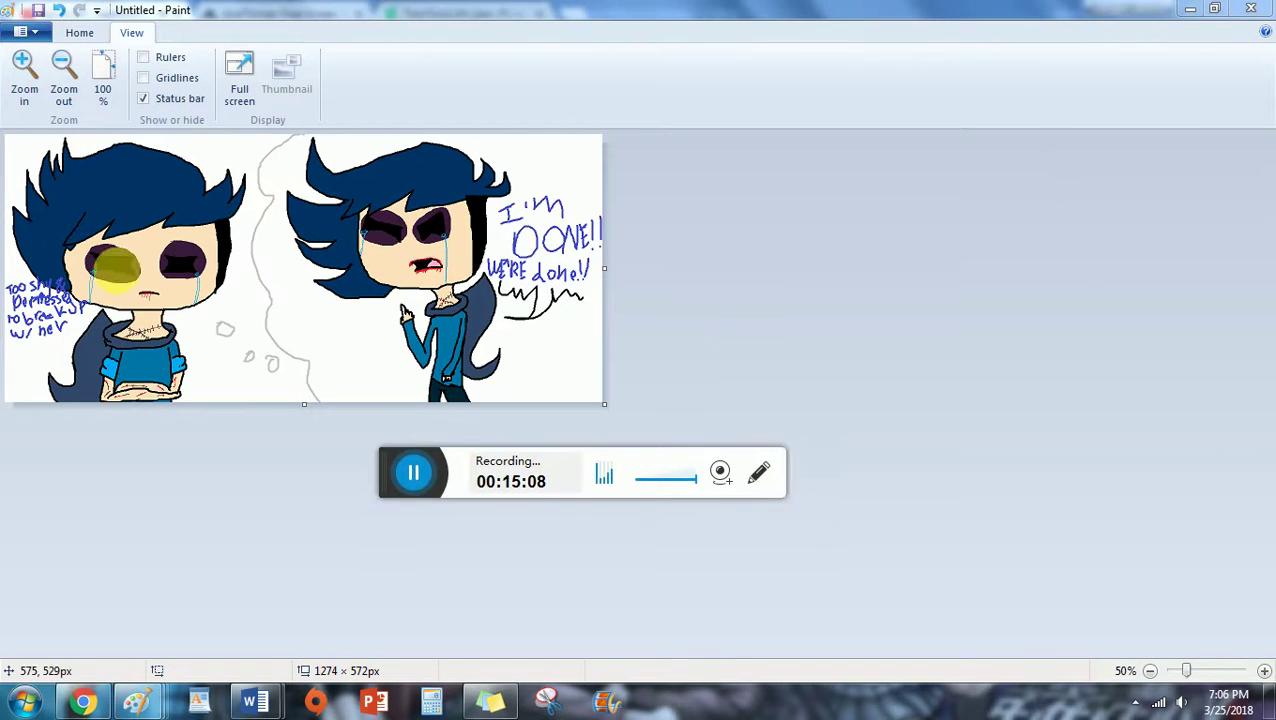
click(37, 9)
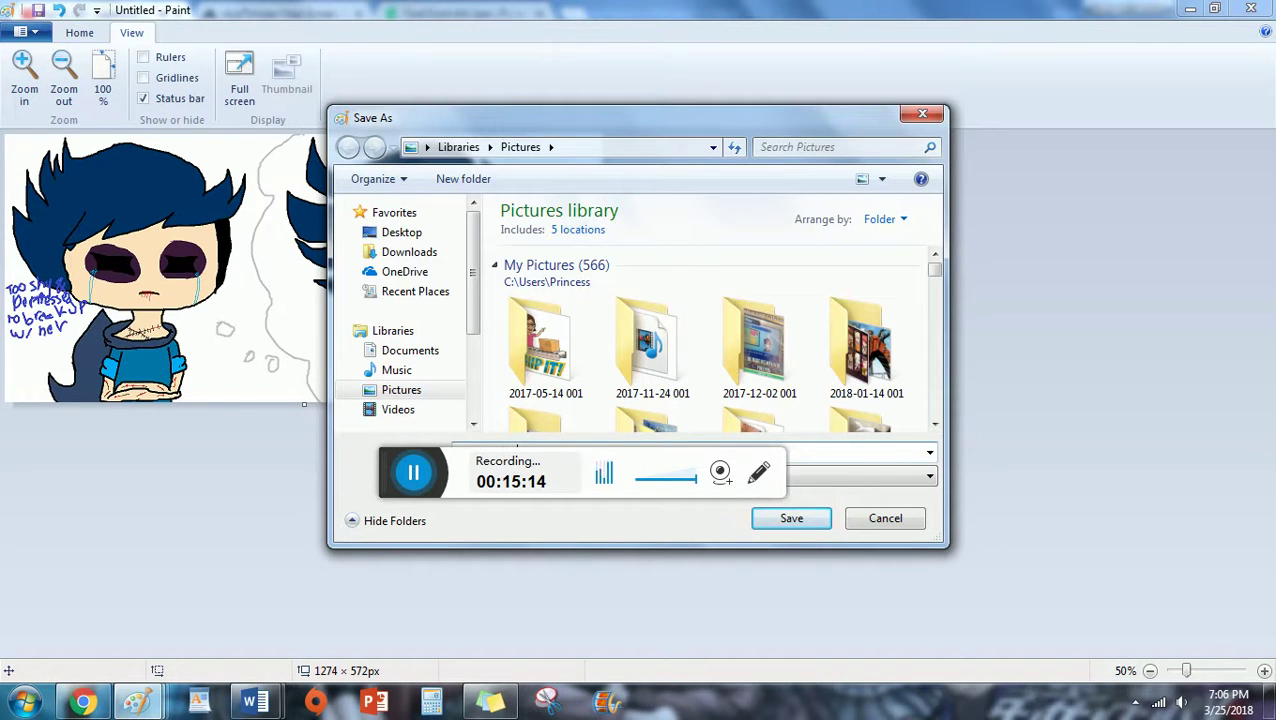
key(Return)
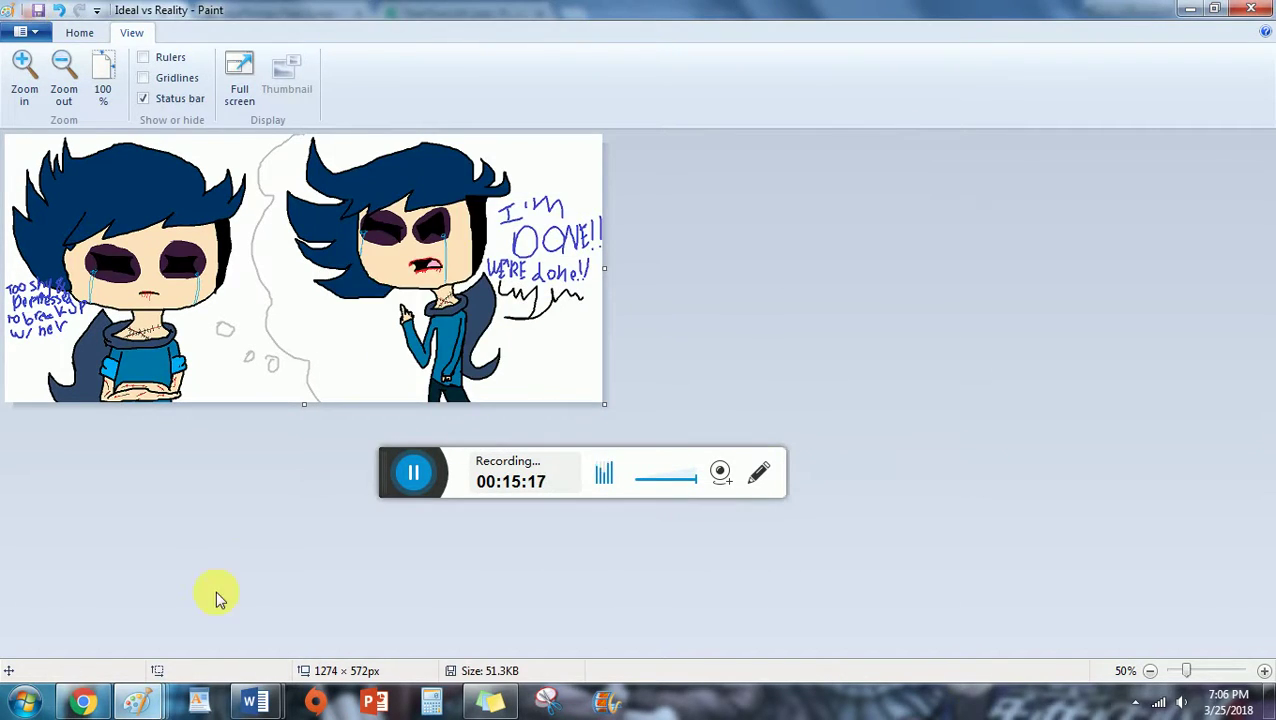
click(88, 699)
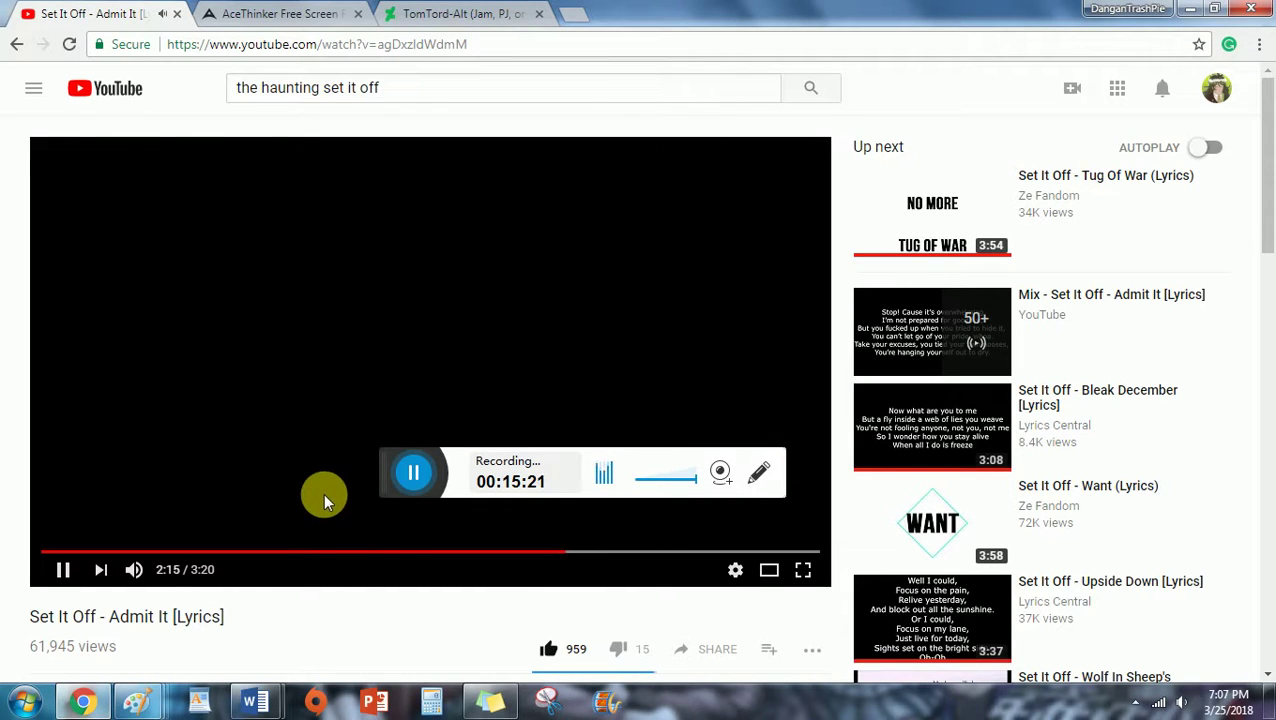
mouse_move(133, 699)
click(437, 635)
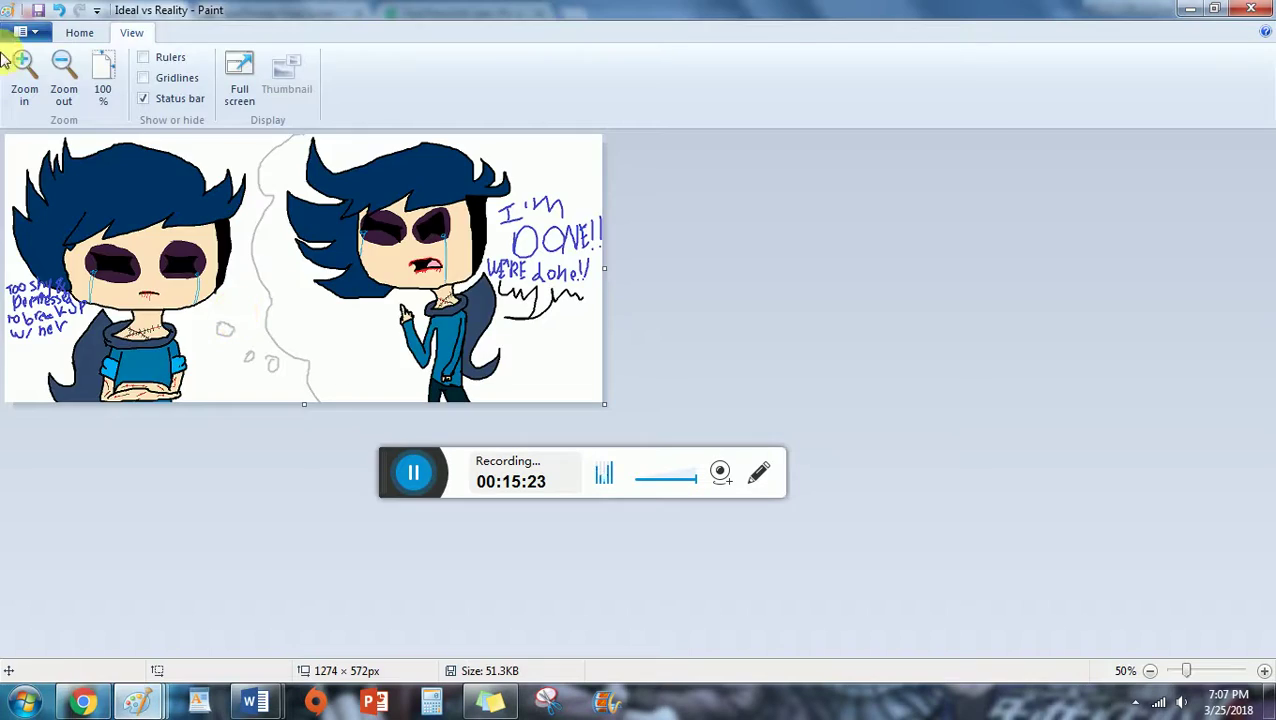
click(20, 32)
click(42, 53)
click(83, 701)
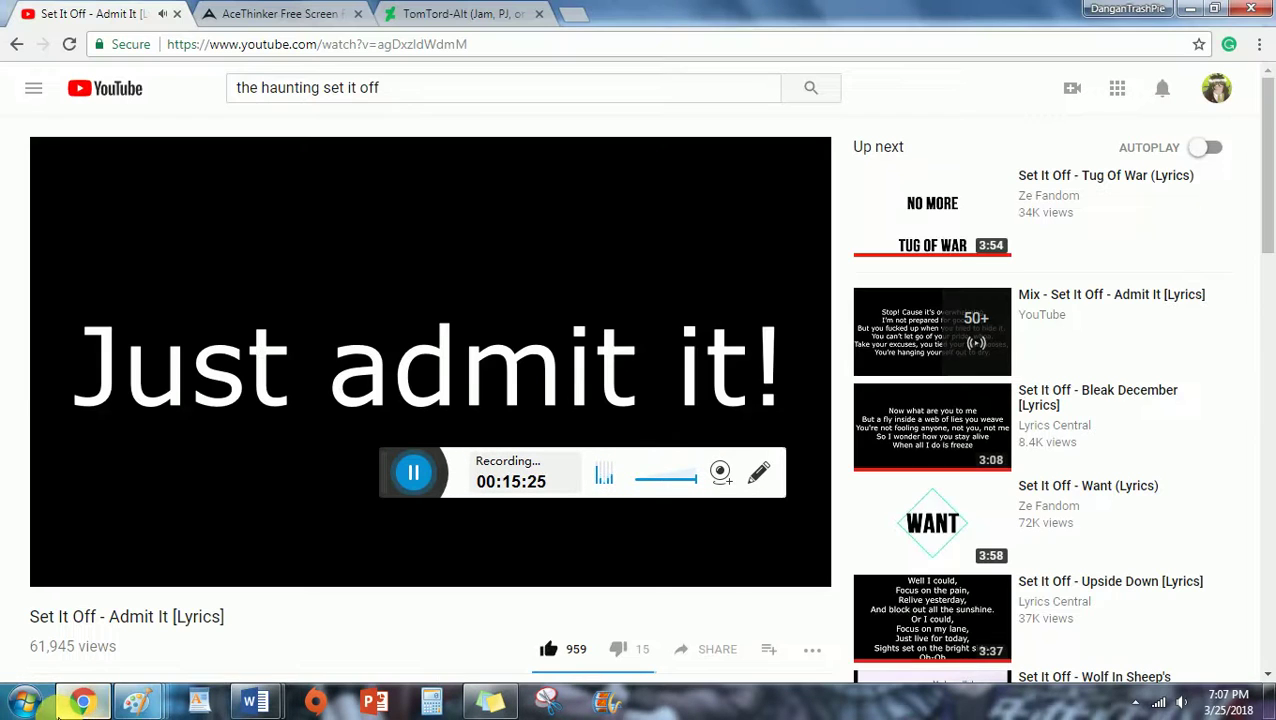